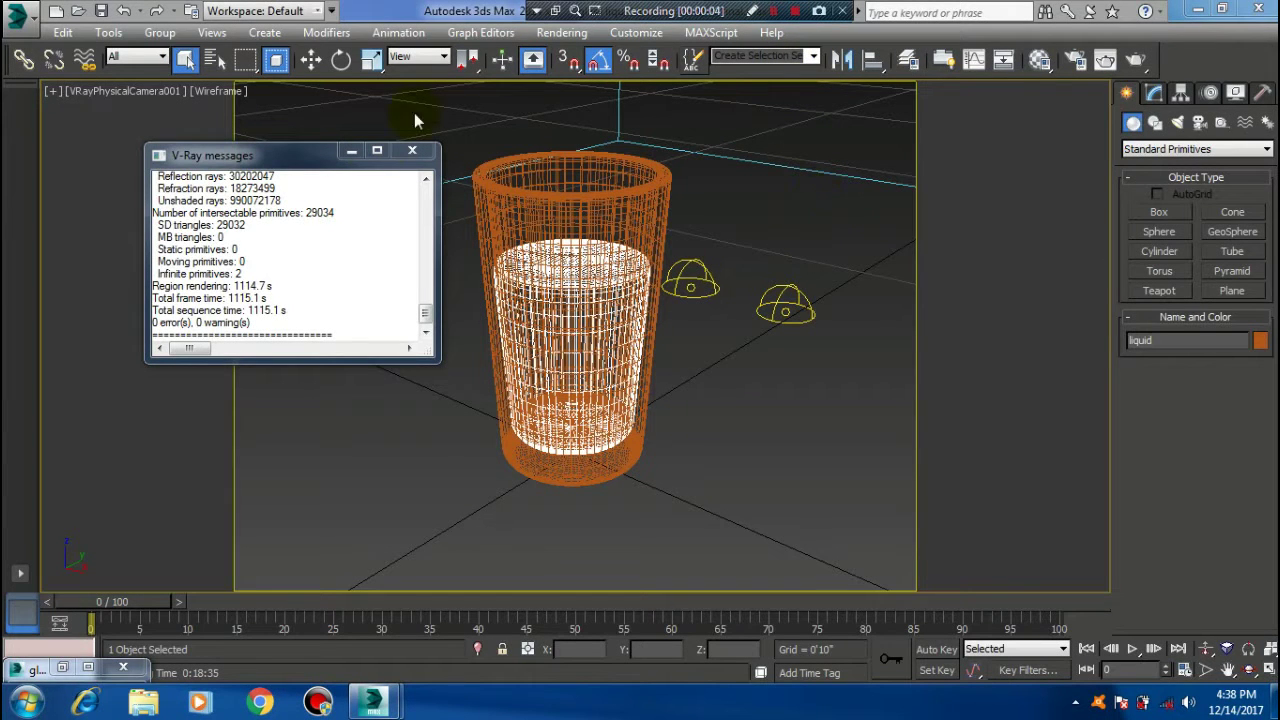
- Close the V-Ray messages window and restore the 'glass without caustics.jpg' render window
drag(310, 155, 250, 169)
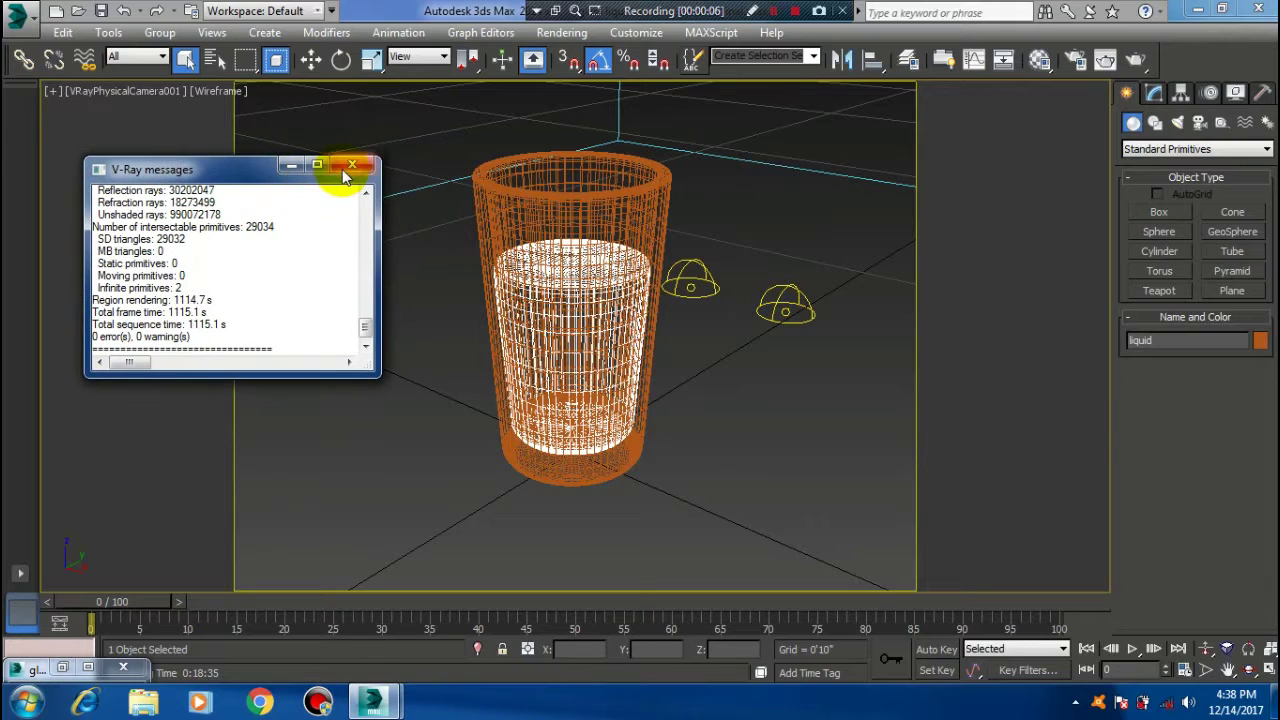
click(351, 164)
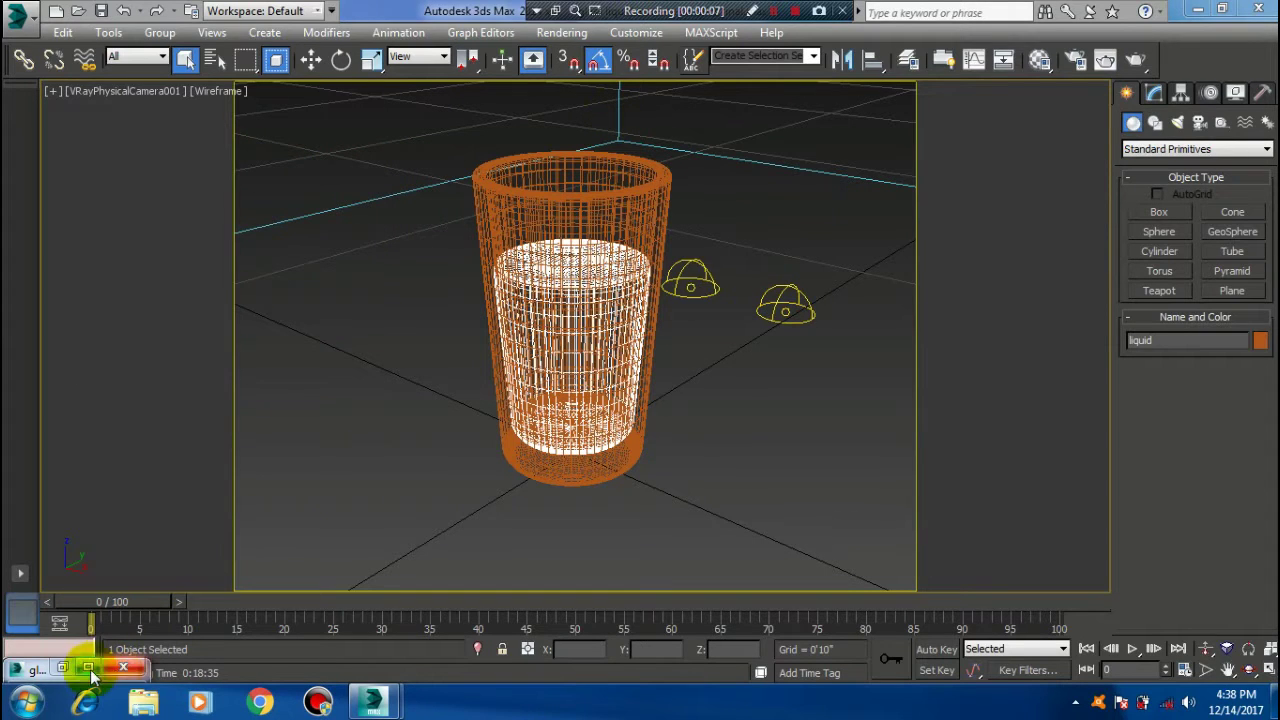
click(36, 669)
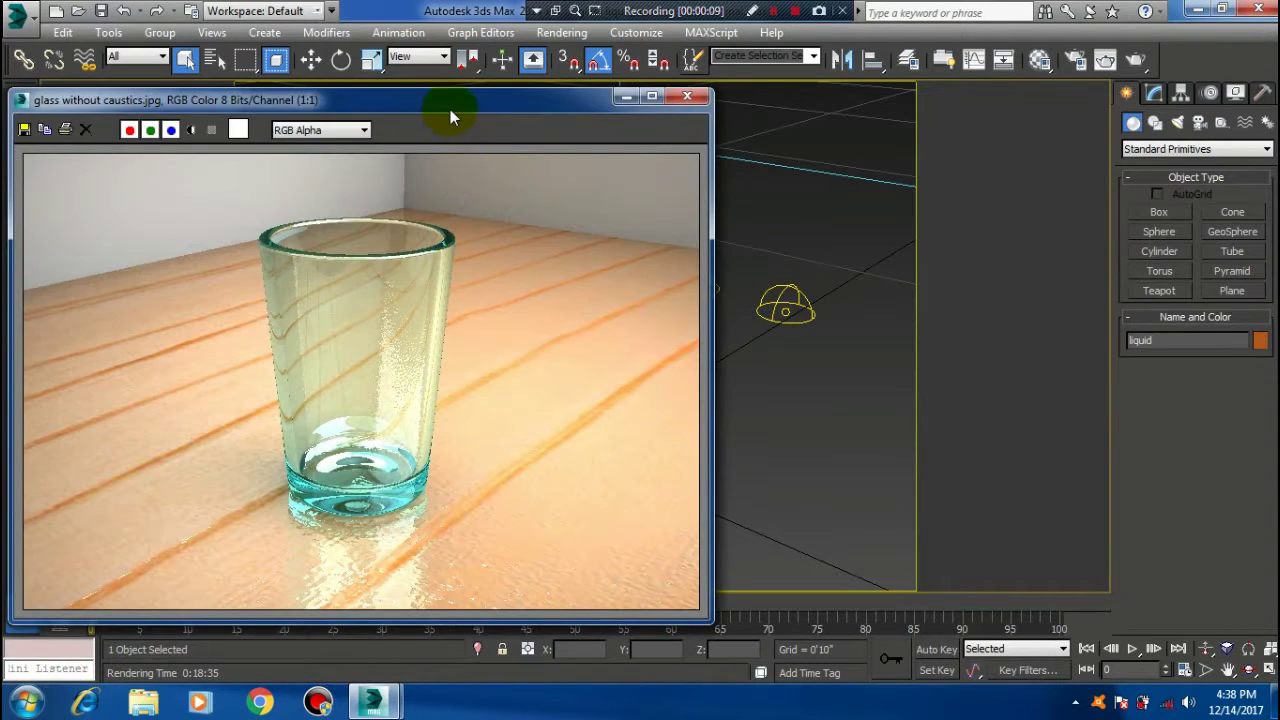
- Arrange the clear-glass render and the liquid-filled render side by side
drag(450, 112, 597, 74)
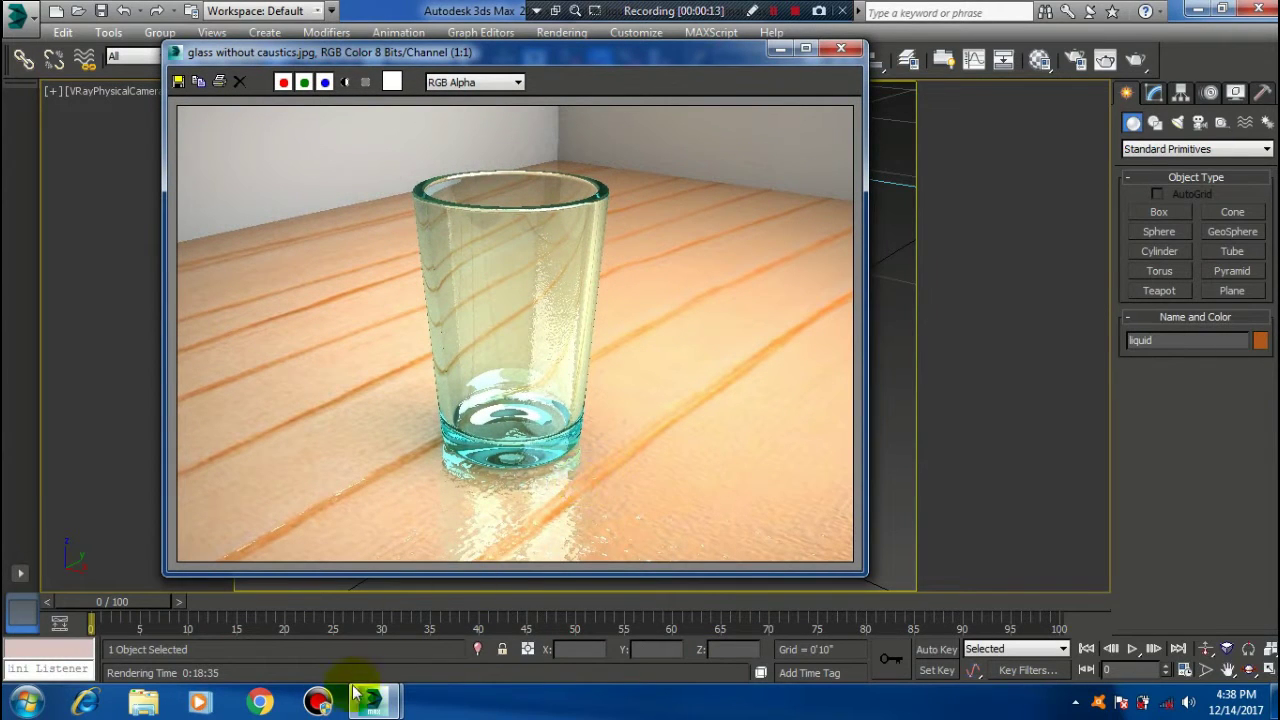
mouse_move(372, 701)
click(432, 592)
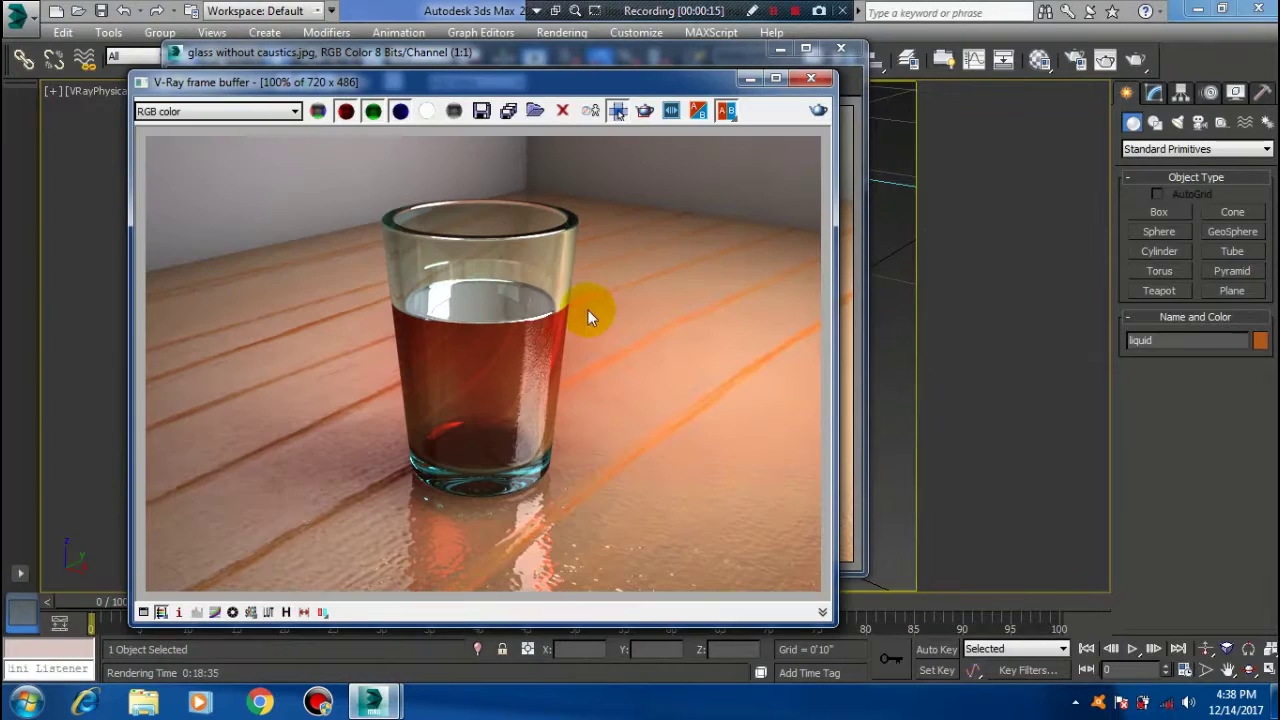
drag(544, 93, 929, 110)
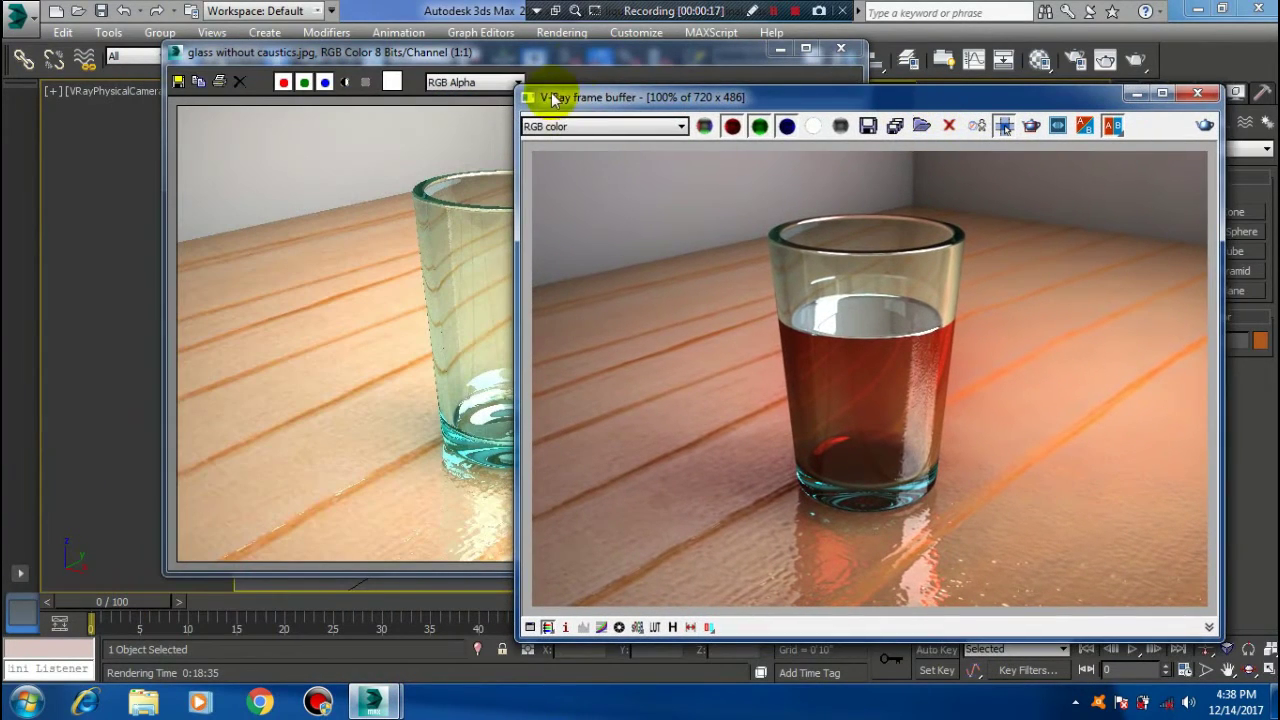
drag(586, 51, 432, 51)
drag(830, 100, 850, 62)
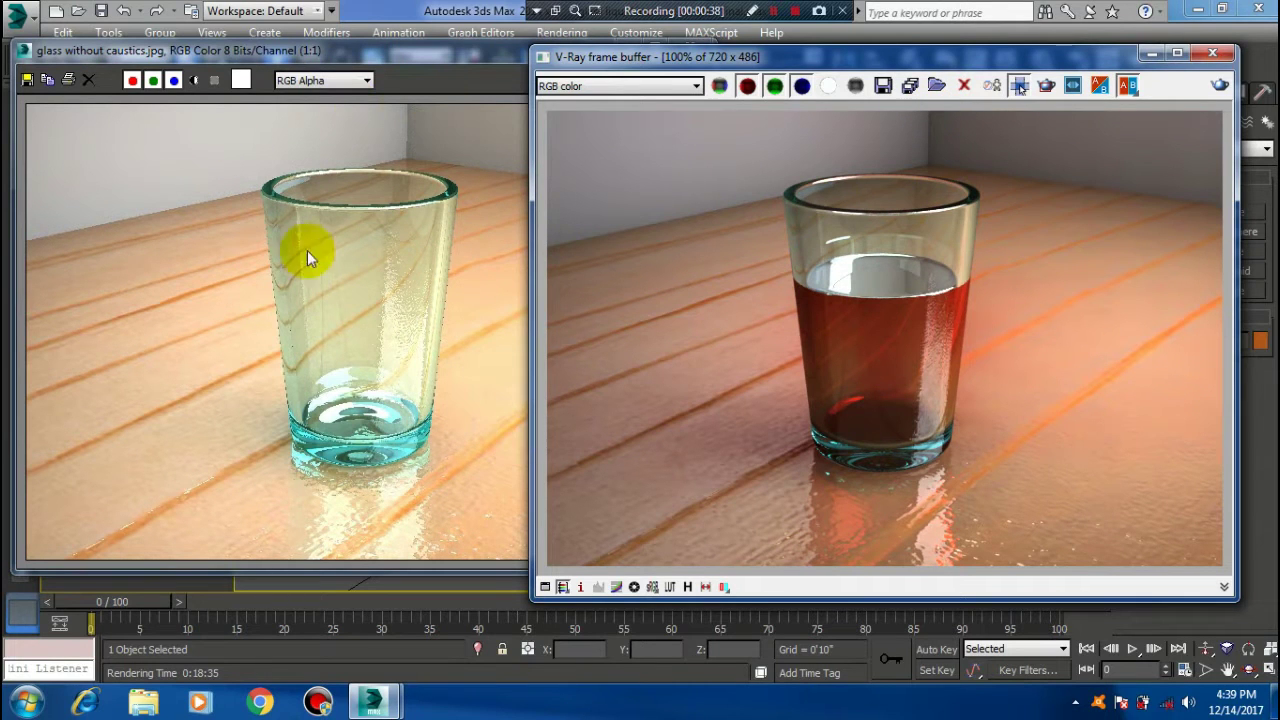
- Compare the two renders by alternating which is in front, then minimize the clear-glass render
click(341, 227)
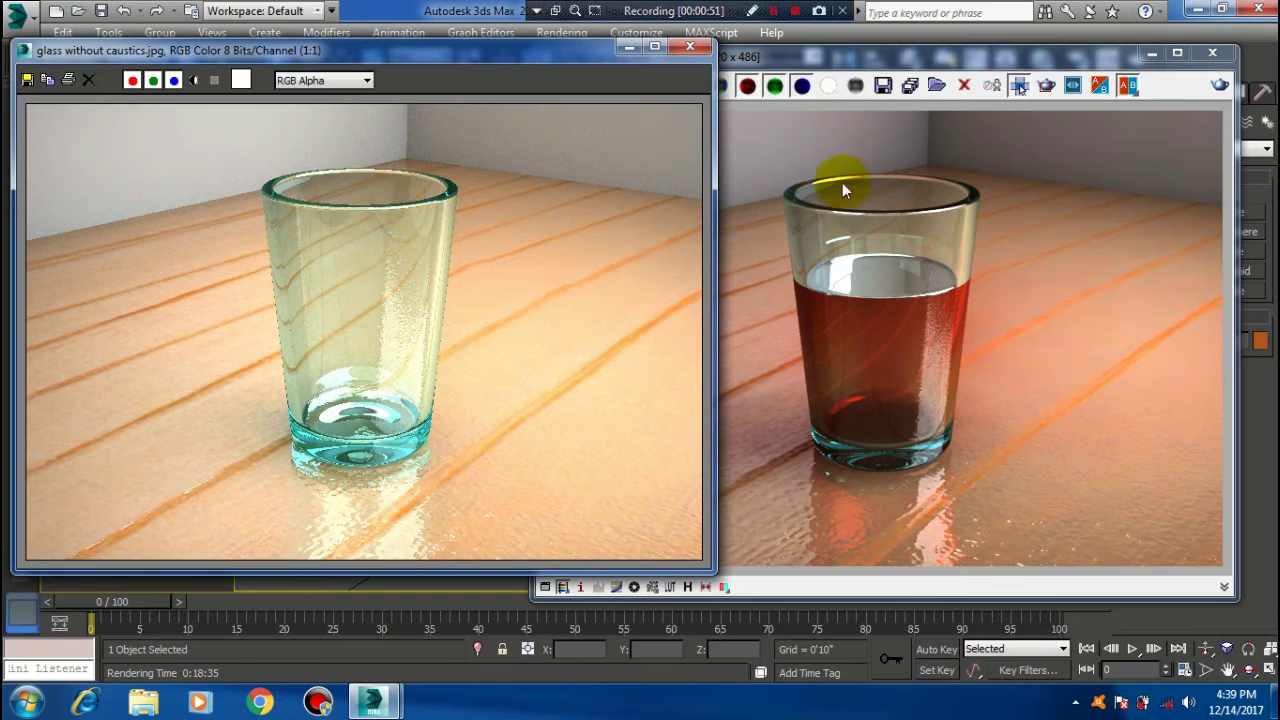
click(961, 68)
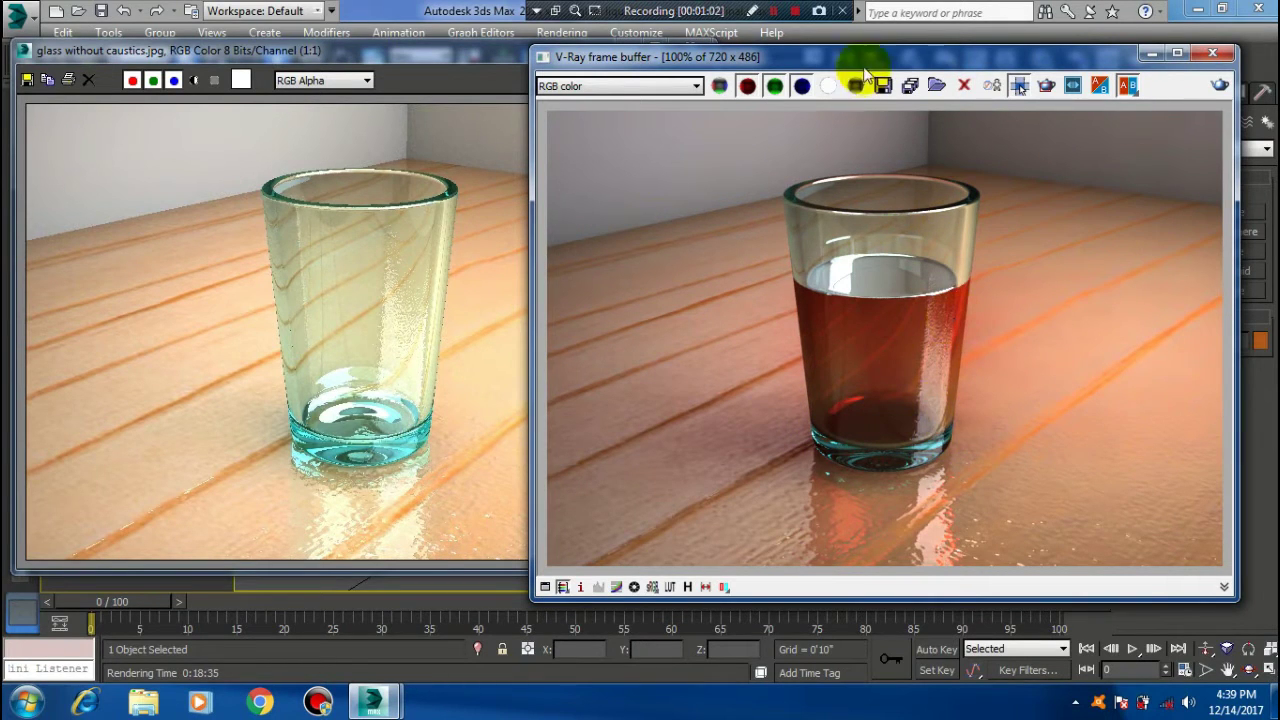
drag(857, 60, 853, 50)
click(470, 66)
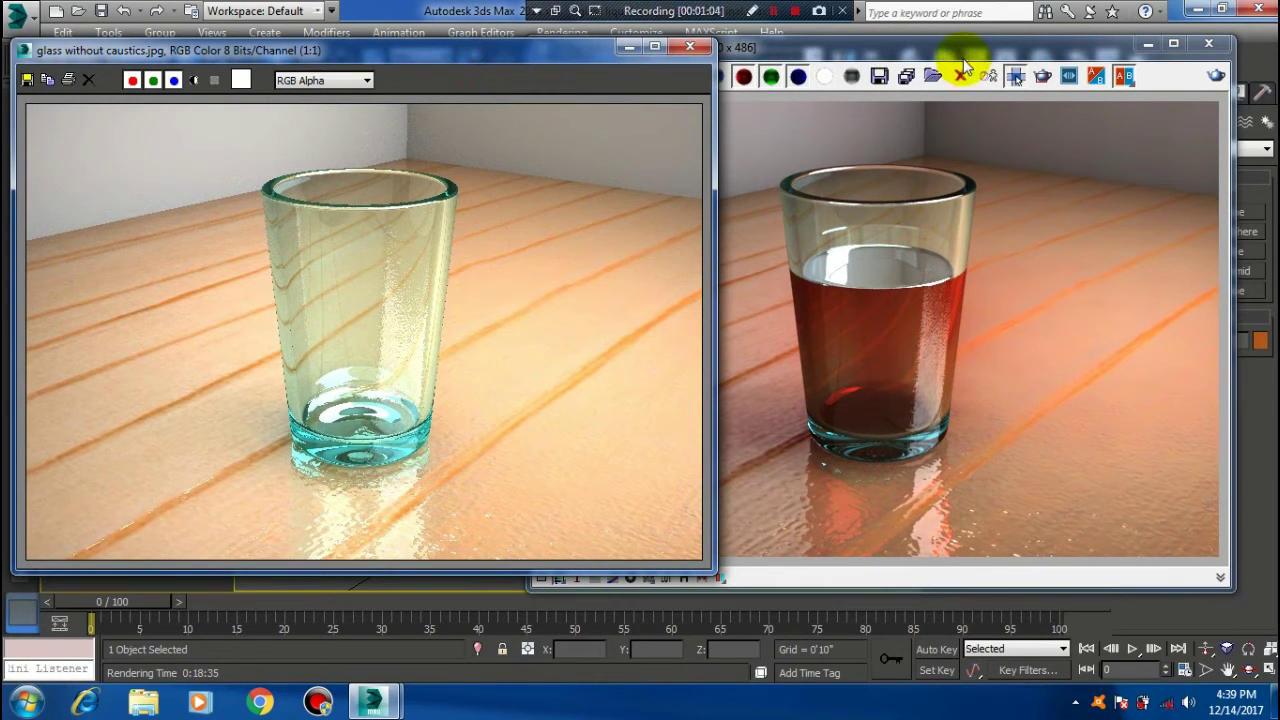
click(905, 47)
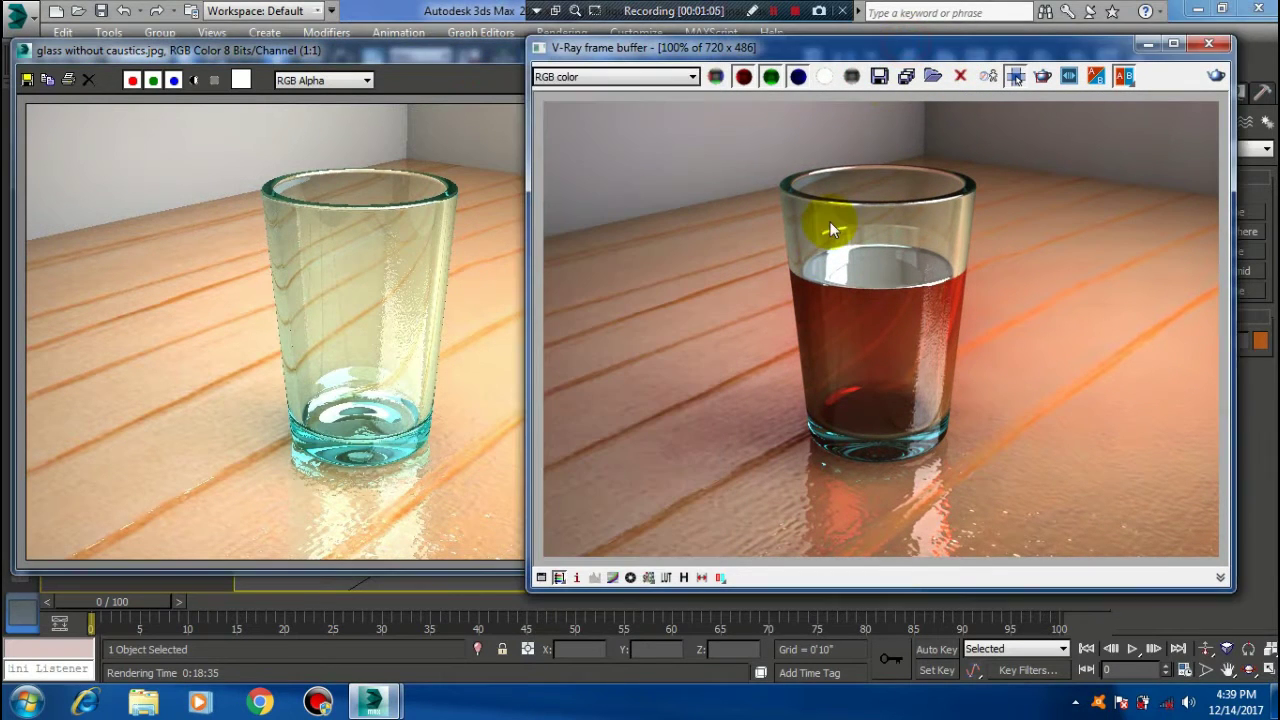
mouse_move(900, 57)
mouse_down()
mouse_move(828, 57)
mouse_move(927, 60)
mouse_up()
click(500, 57)
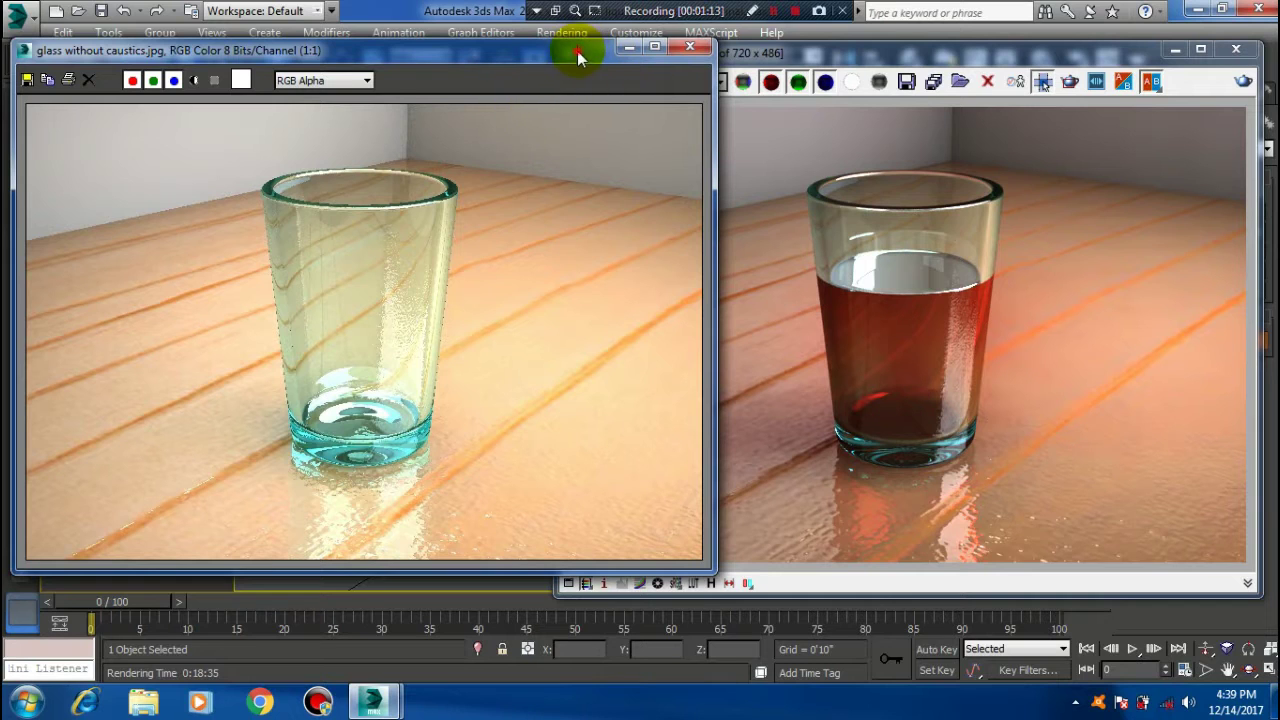
drag(580, 50, 508, 76)
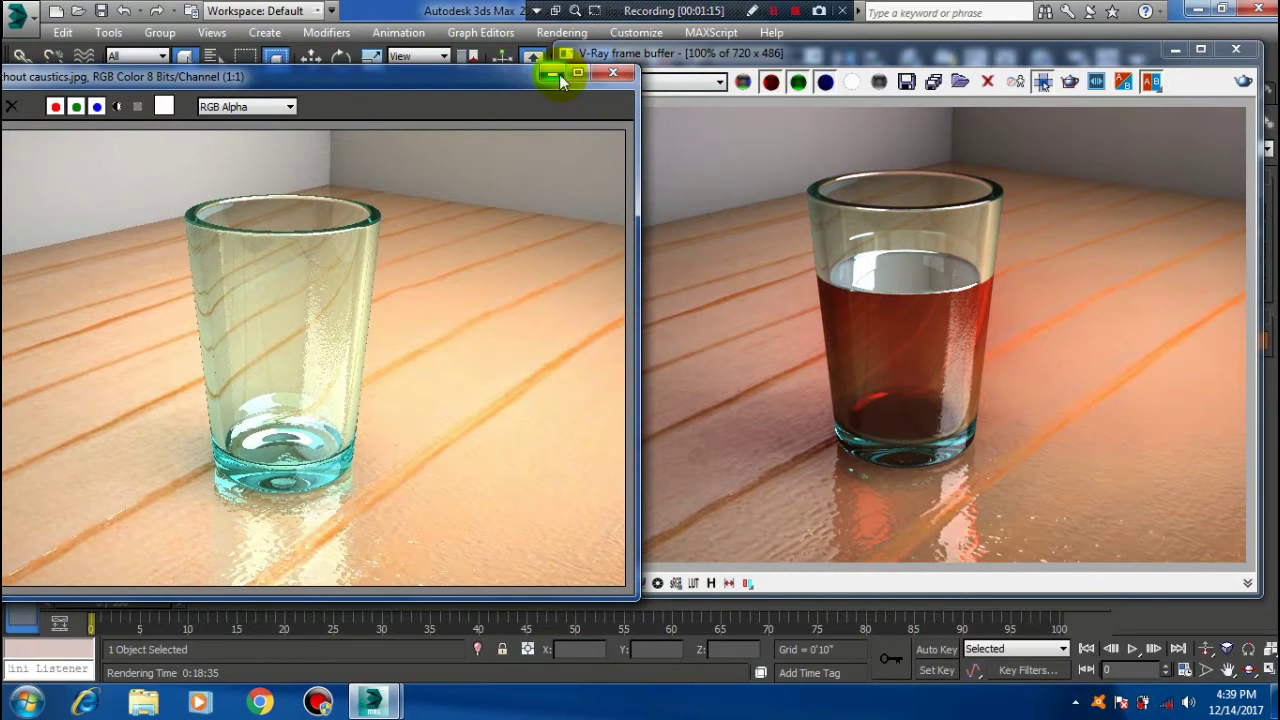
click(553, 76)
- Minimize the liquid-filled render and select the glass object Line001
click(1176, 50)
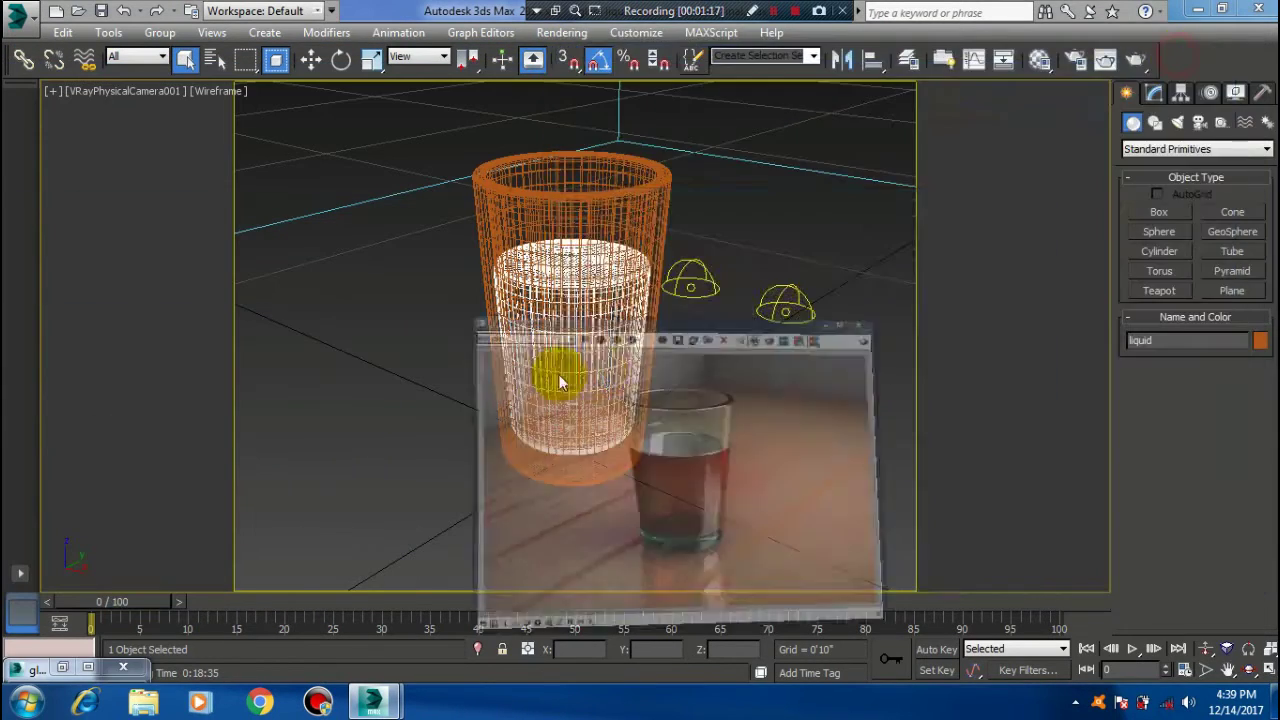
click(609, 206)
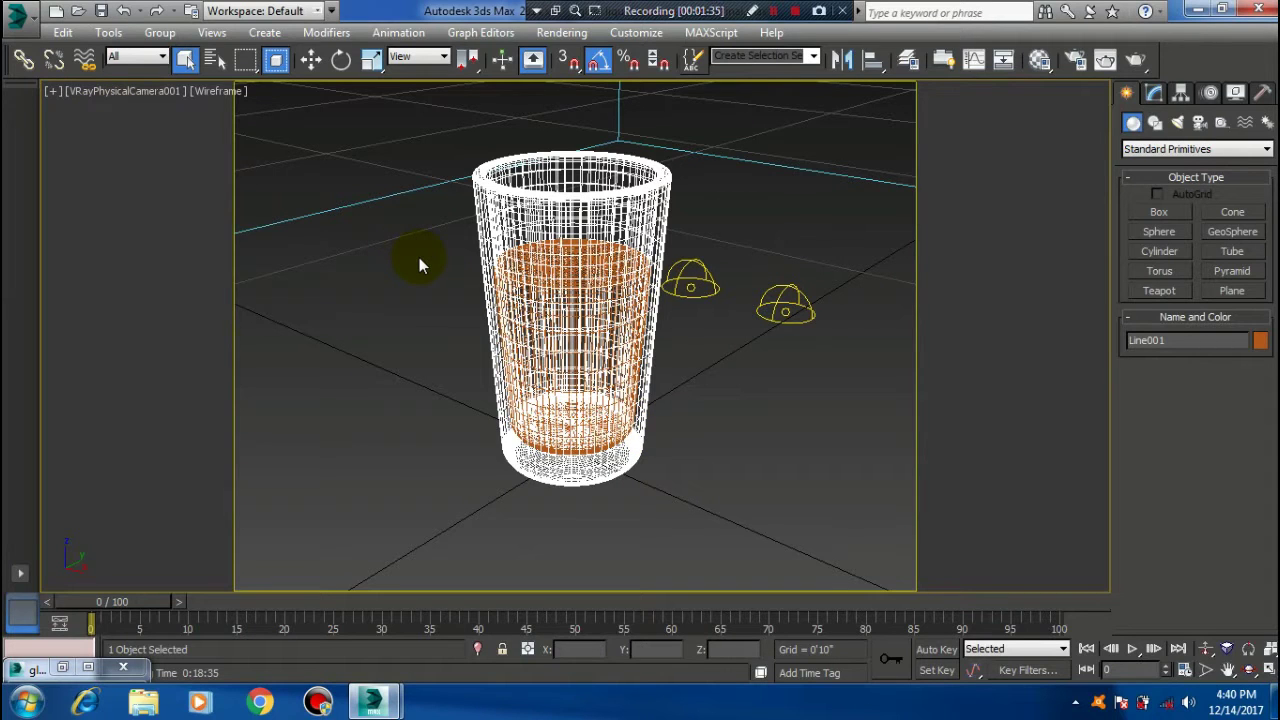
key(alt+f)
click(412, 285)
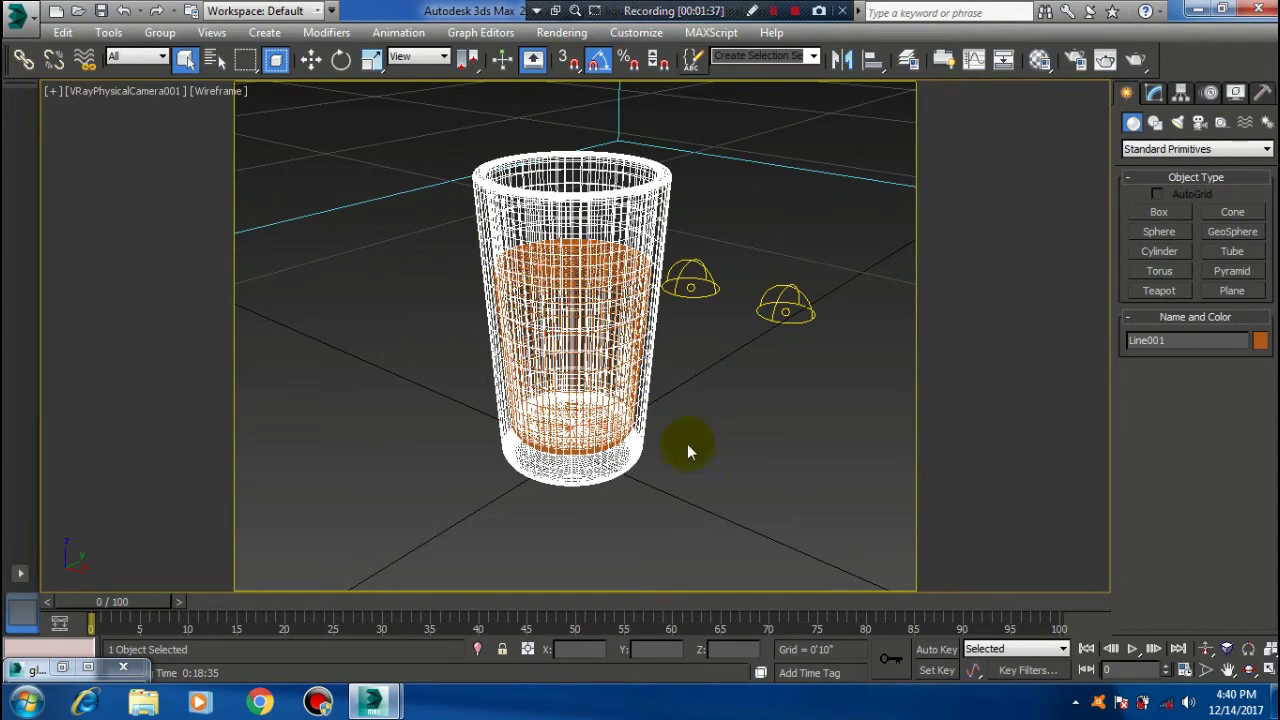
- Select the glass and liquid together and bring up their quad menu
click(528, 390)
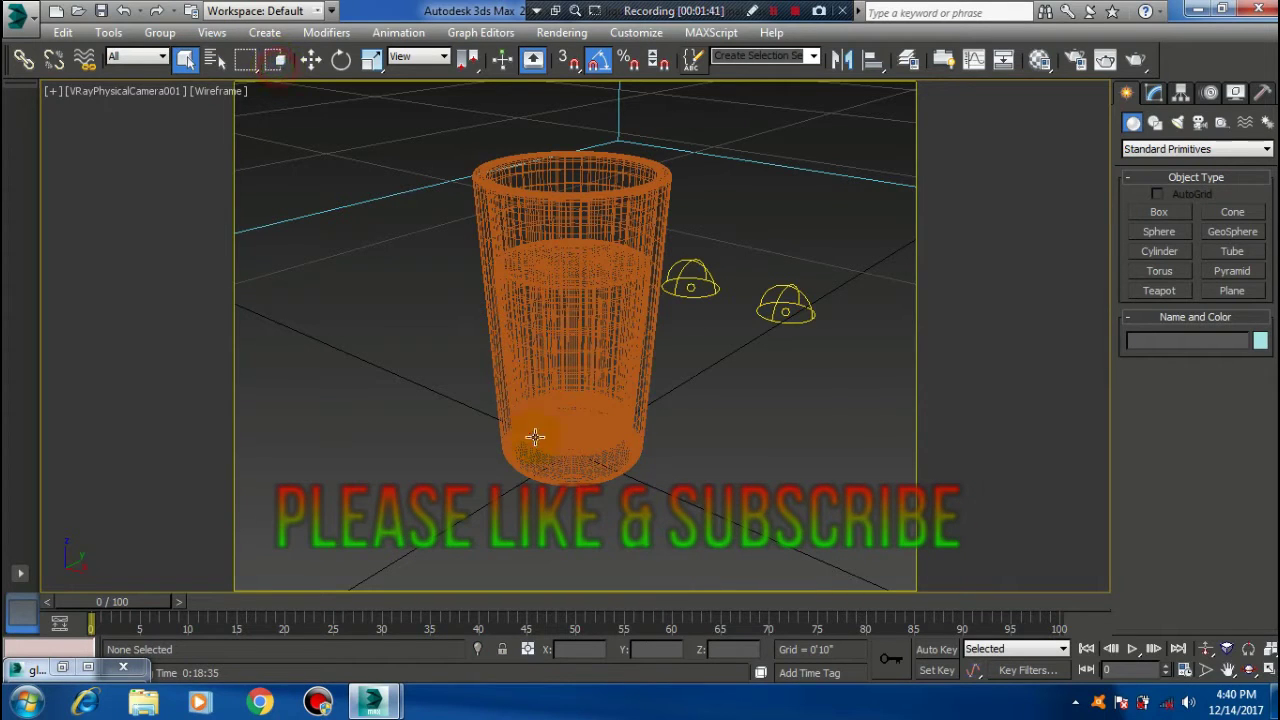
click(522, 410)
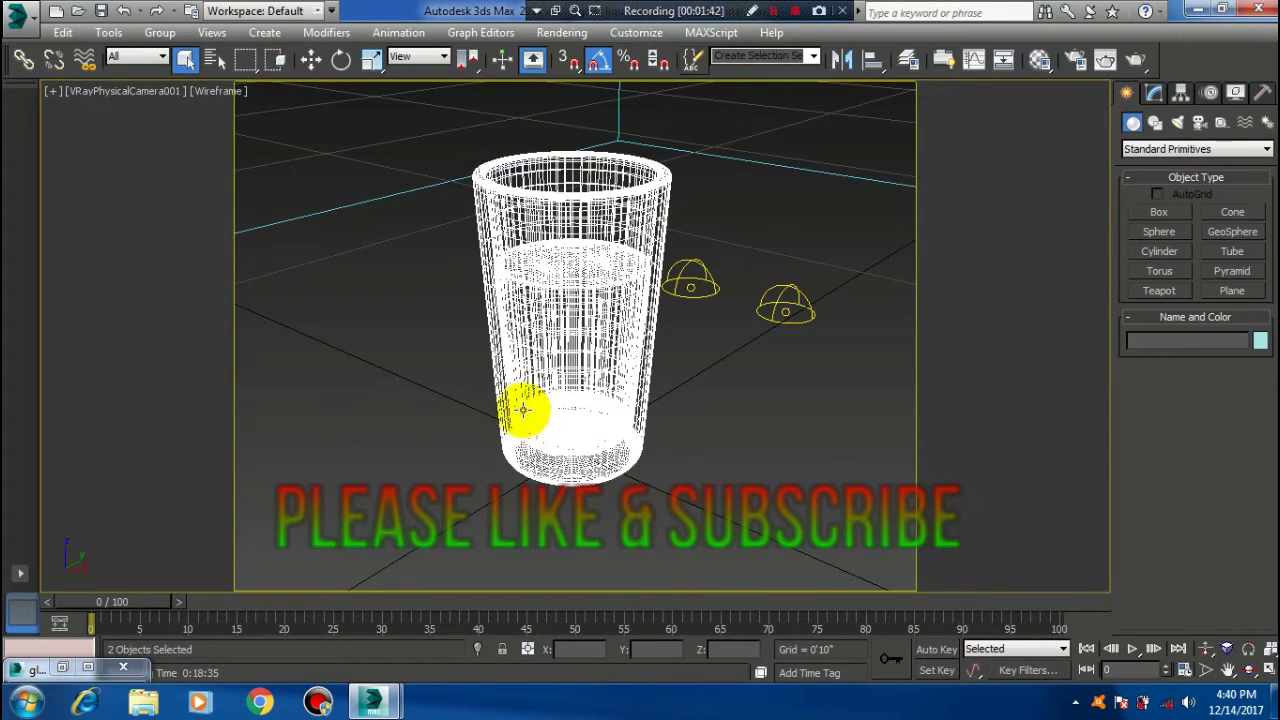
right_click(597, 374)
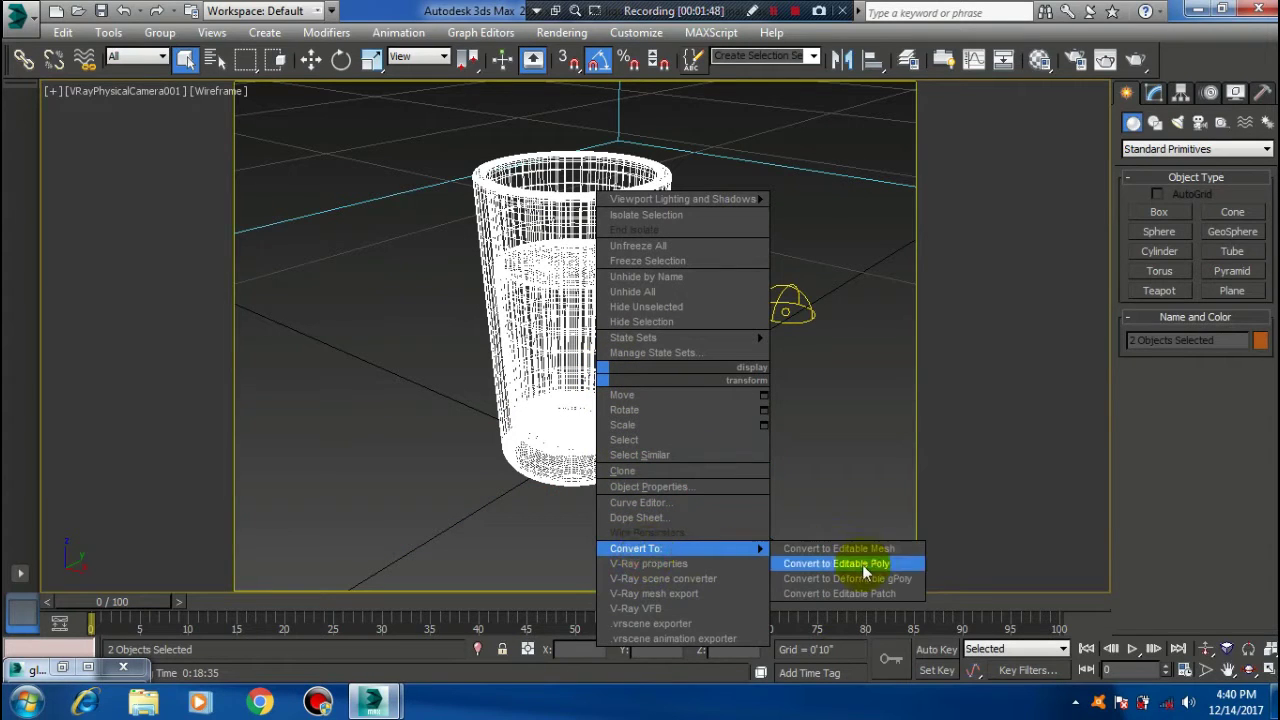
- Hide the glass and liquid and switch the viewport to Front view
click(643, 320)
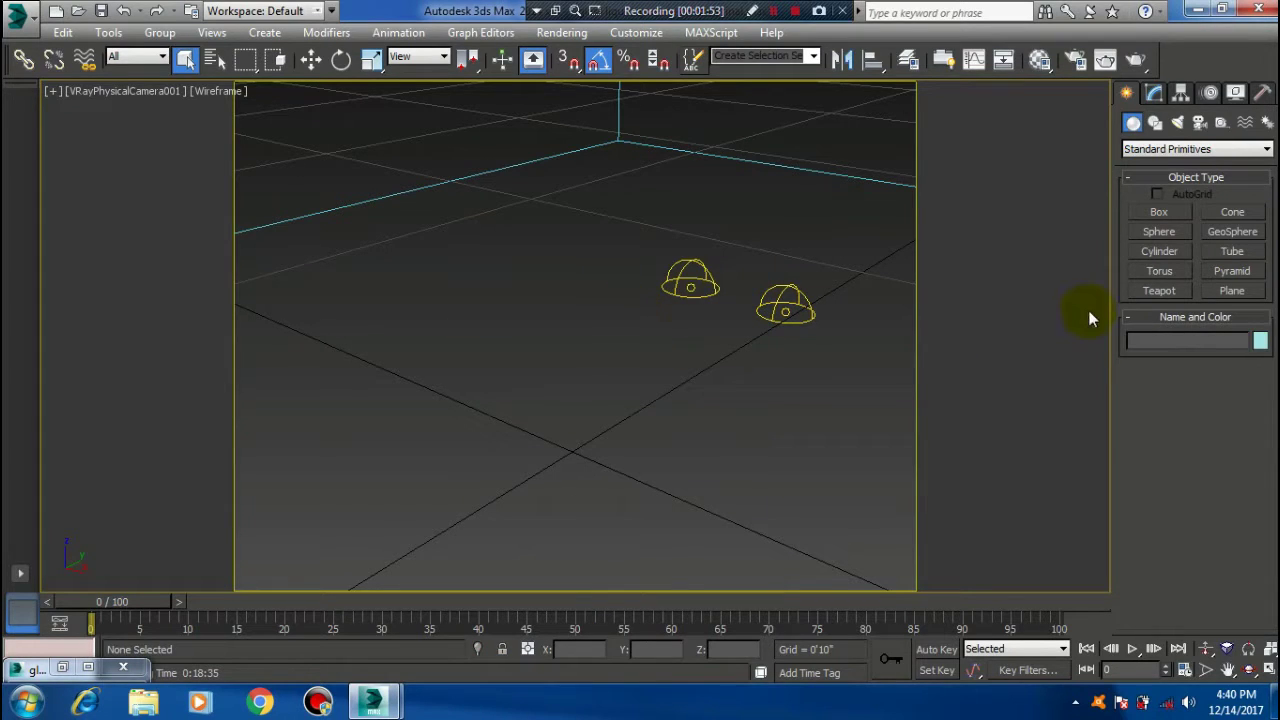
middle_drag(626, 312, 626, 316)
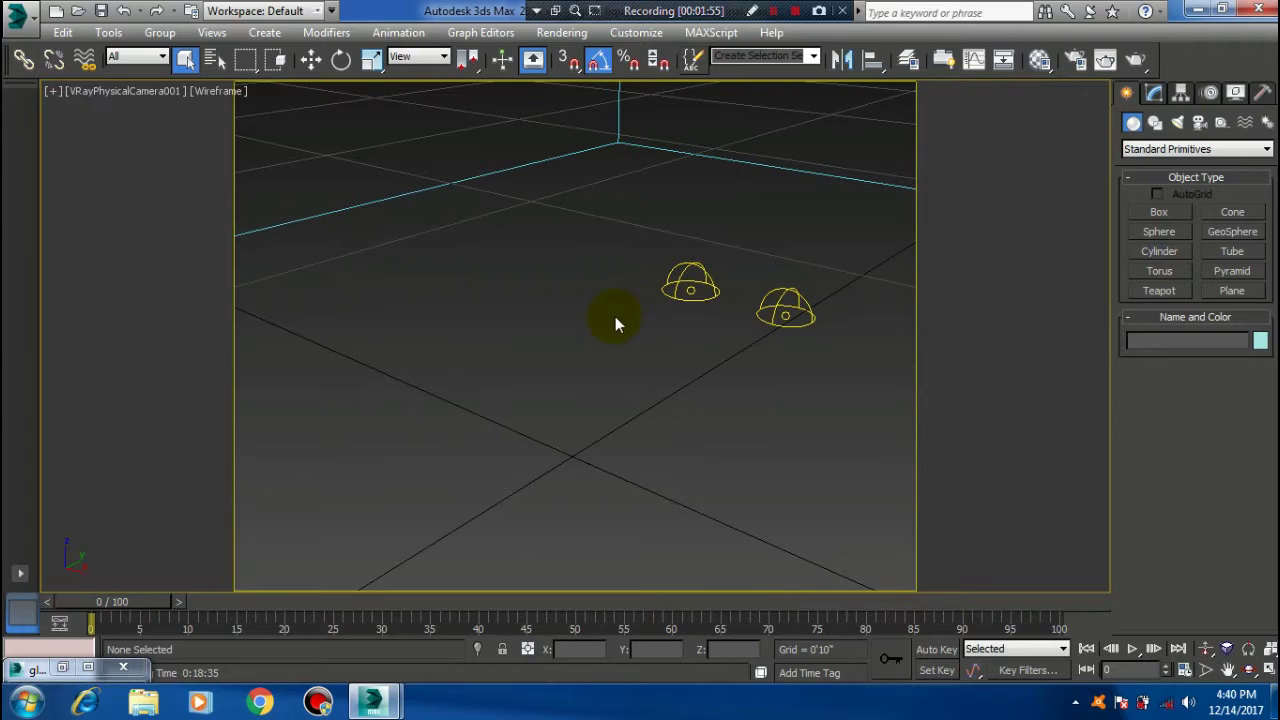
key(p)
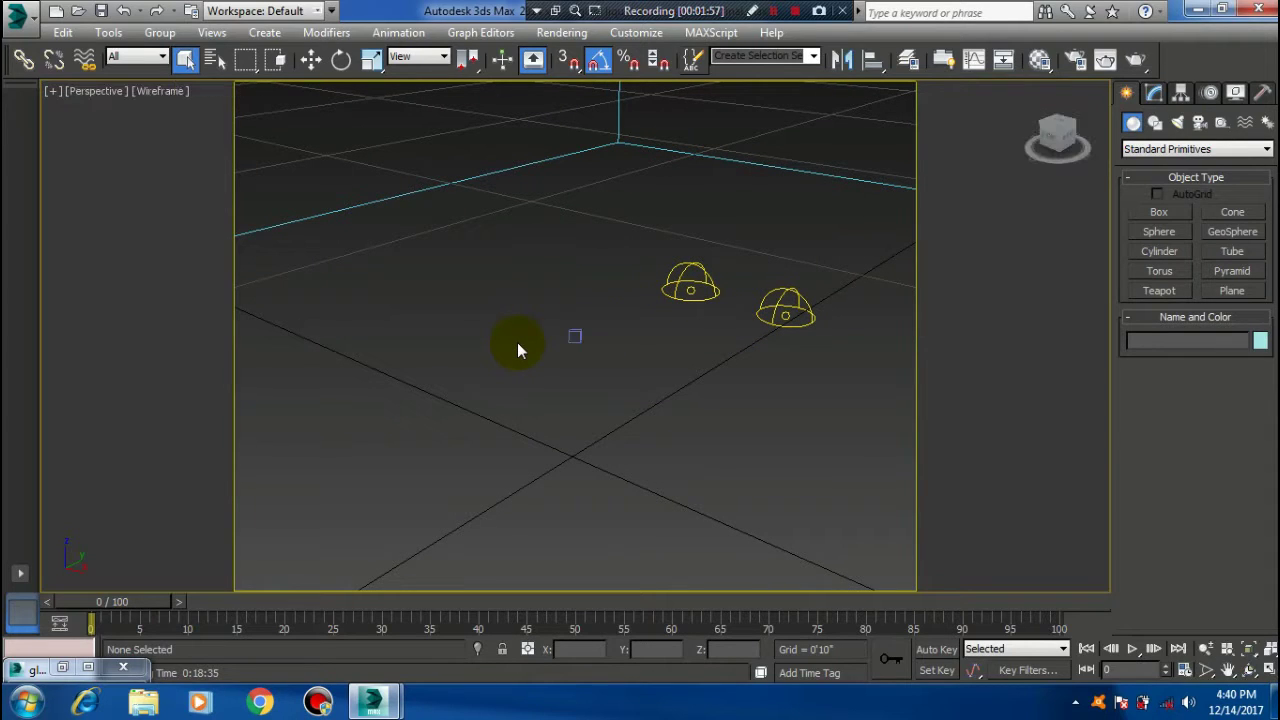
key(f)
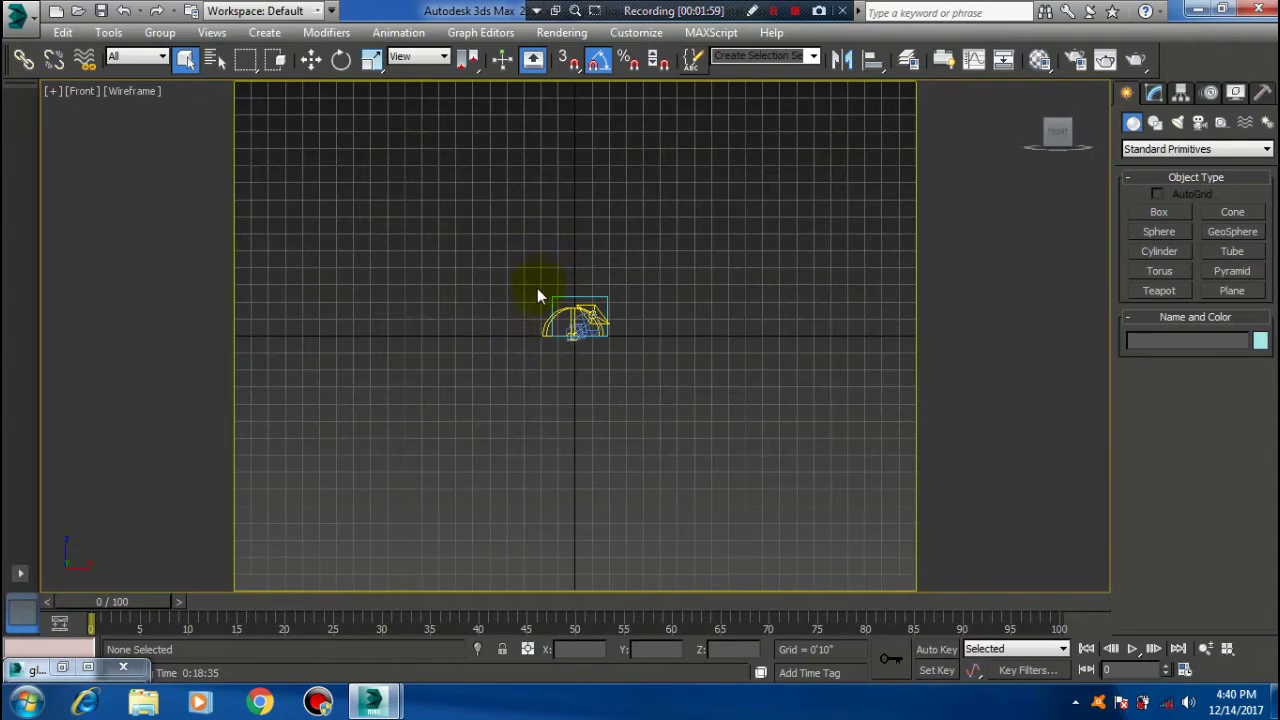
- Zoom and pan the Front view to an empty area away from the lights and camera
scroll(581, 349, up, 4)
scroll(551, 398, up, 5)
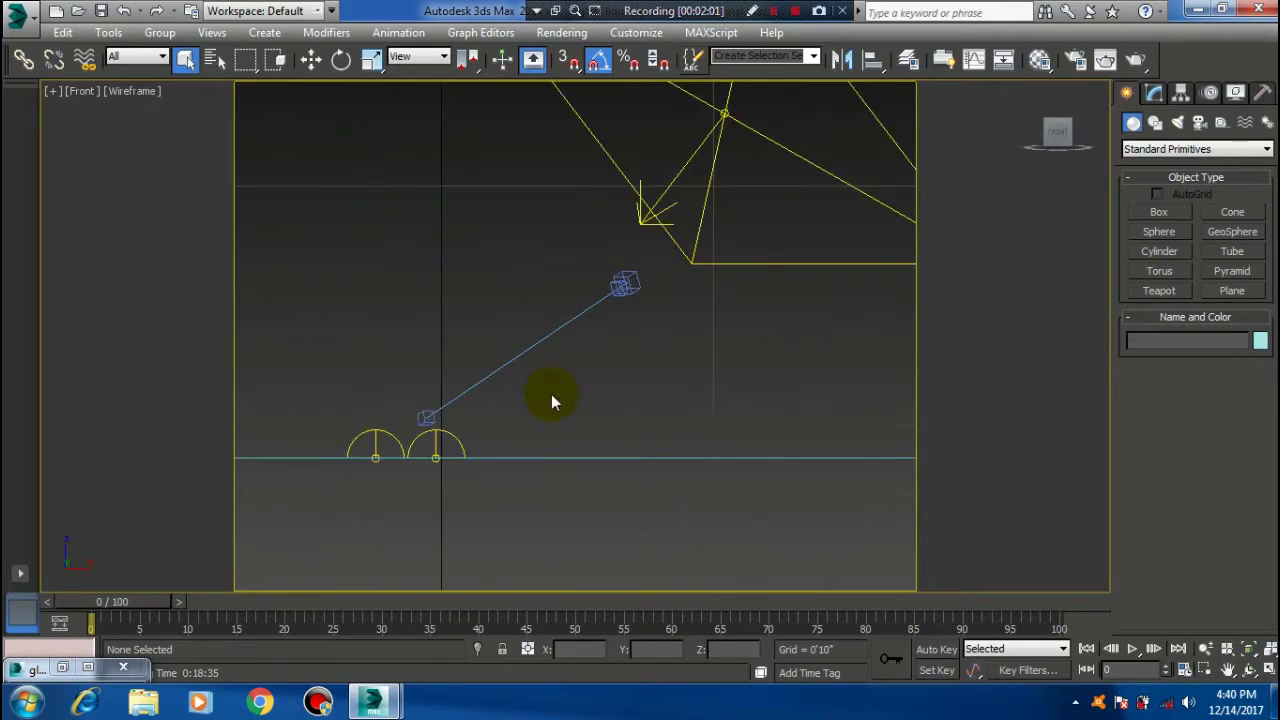
scroll(622, 426, up, 3)
scroll(577, 364, down, 3)
scroll(545, 390, down, 4)
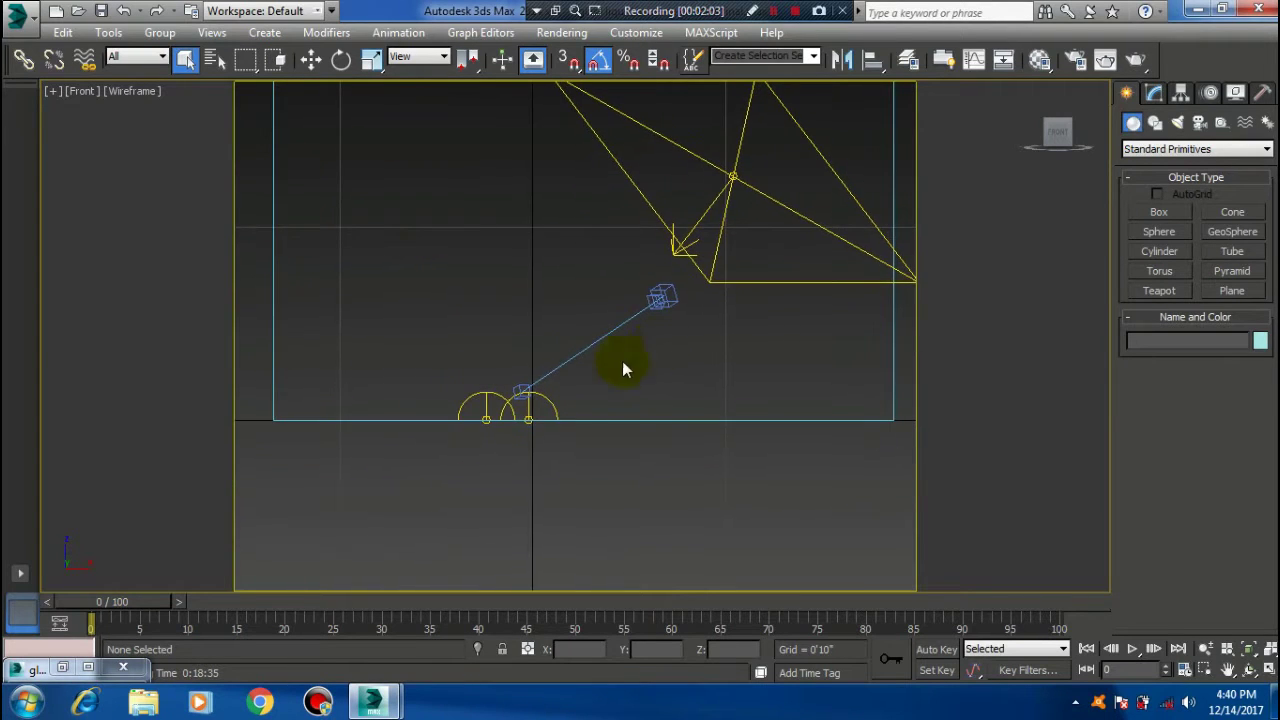
scroll(600, 362, up, 2)
middle_drag(760, 410, 604, 392)
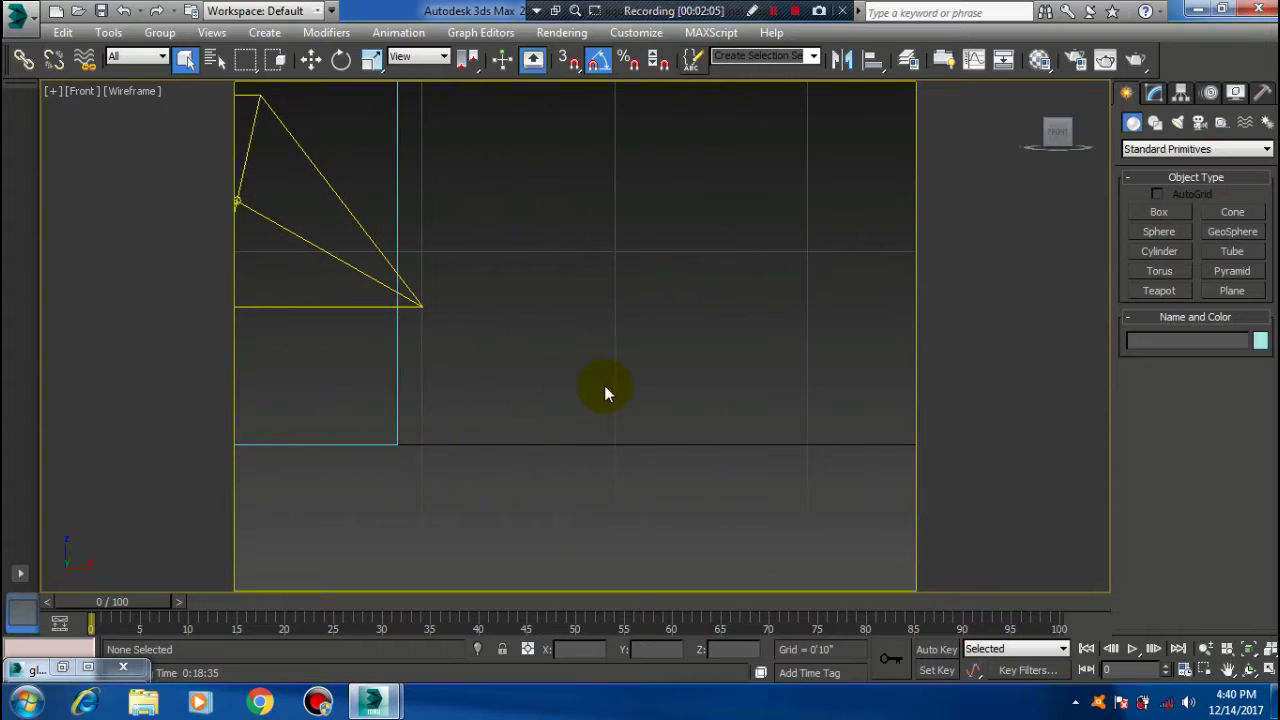
middle_drag(731, 303, 520, 365)
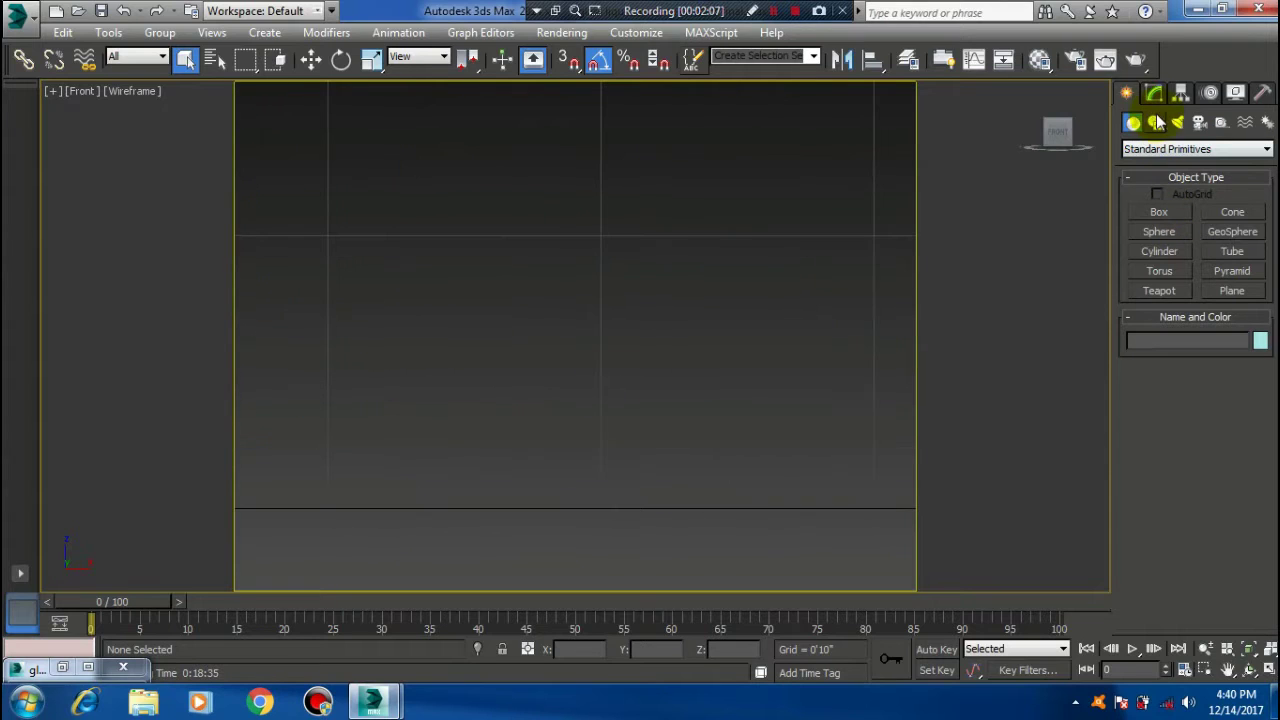
click(1153, 92)
click(1125, 93)
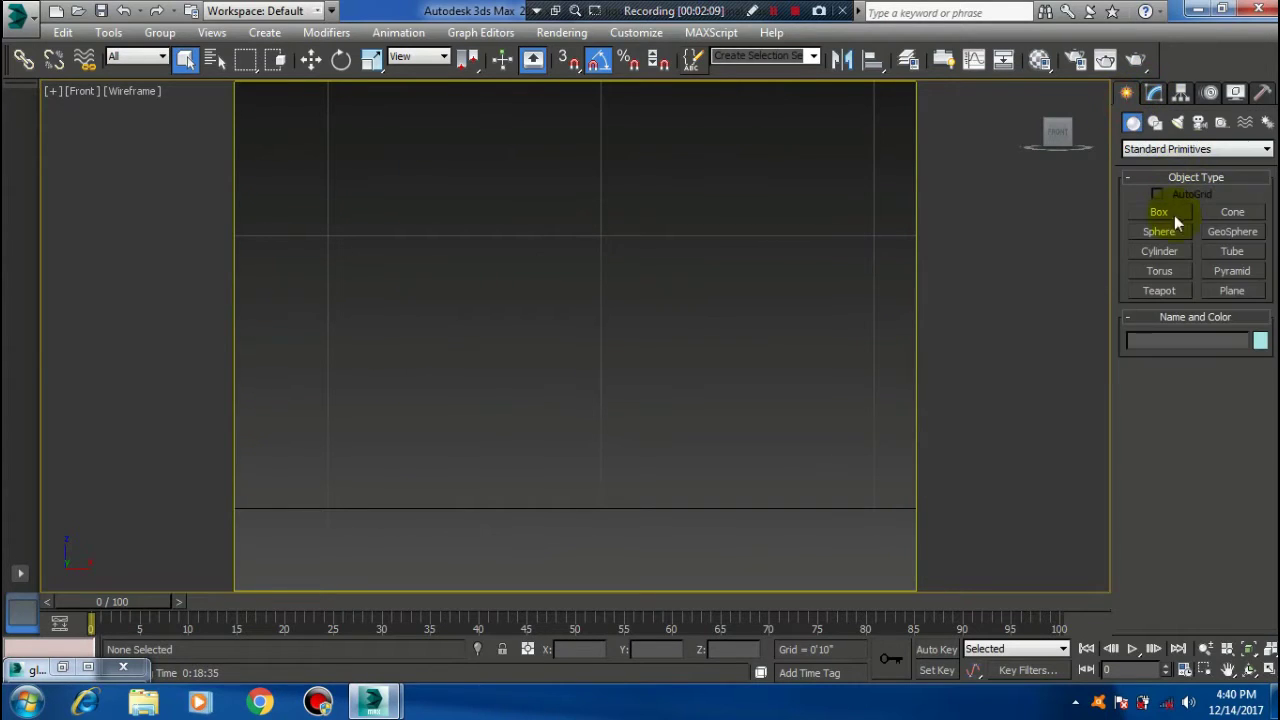
- Draw a three-point open Line: a slanted stroke to the floor, then a short base toward centre
click(1155, 122)
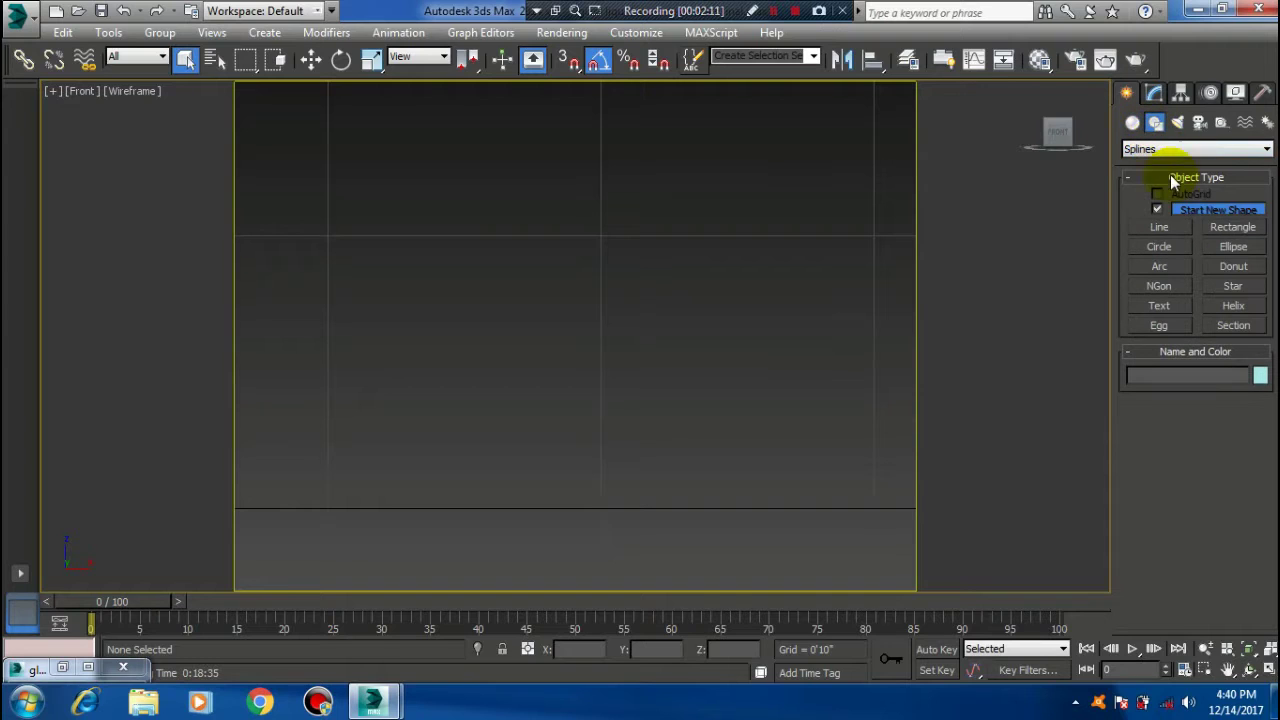
click(1160, 228)
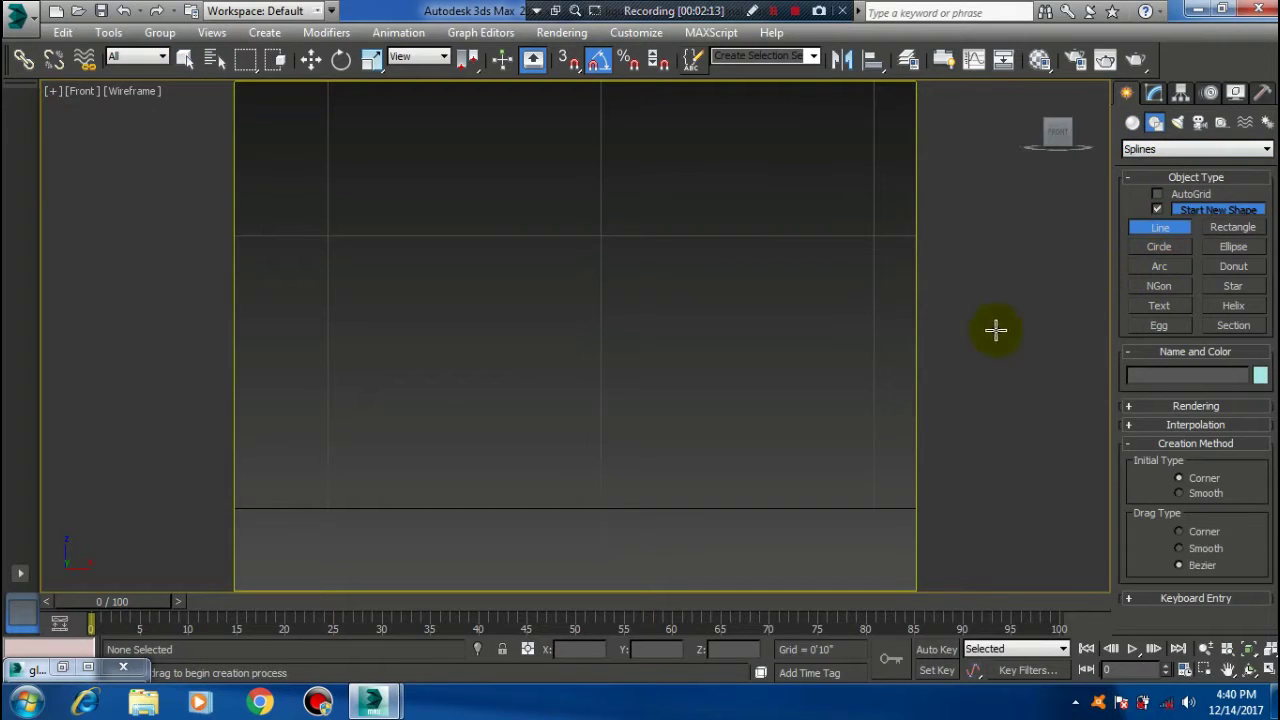
scroll(994, 329, down, 5)
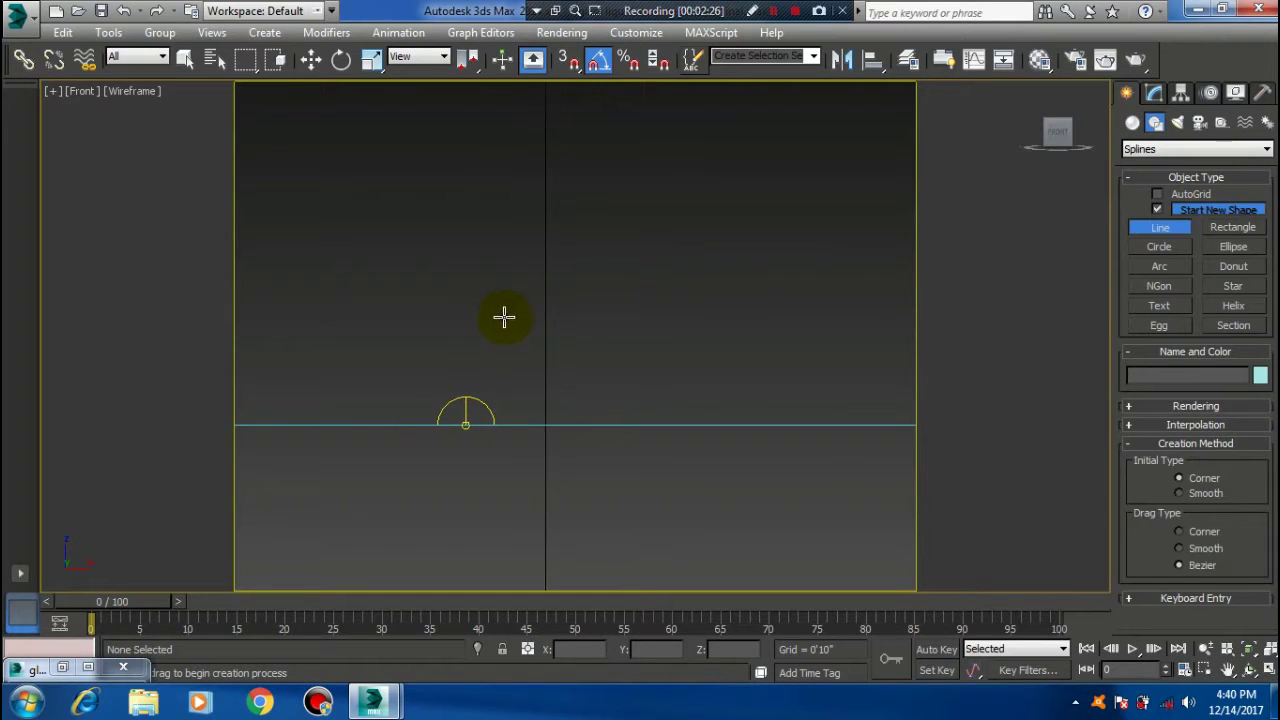
scroll(504, 320, up, 4)
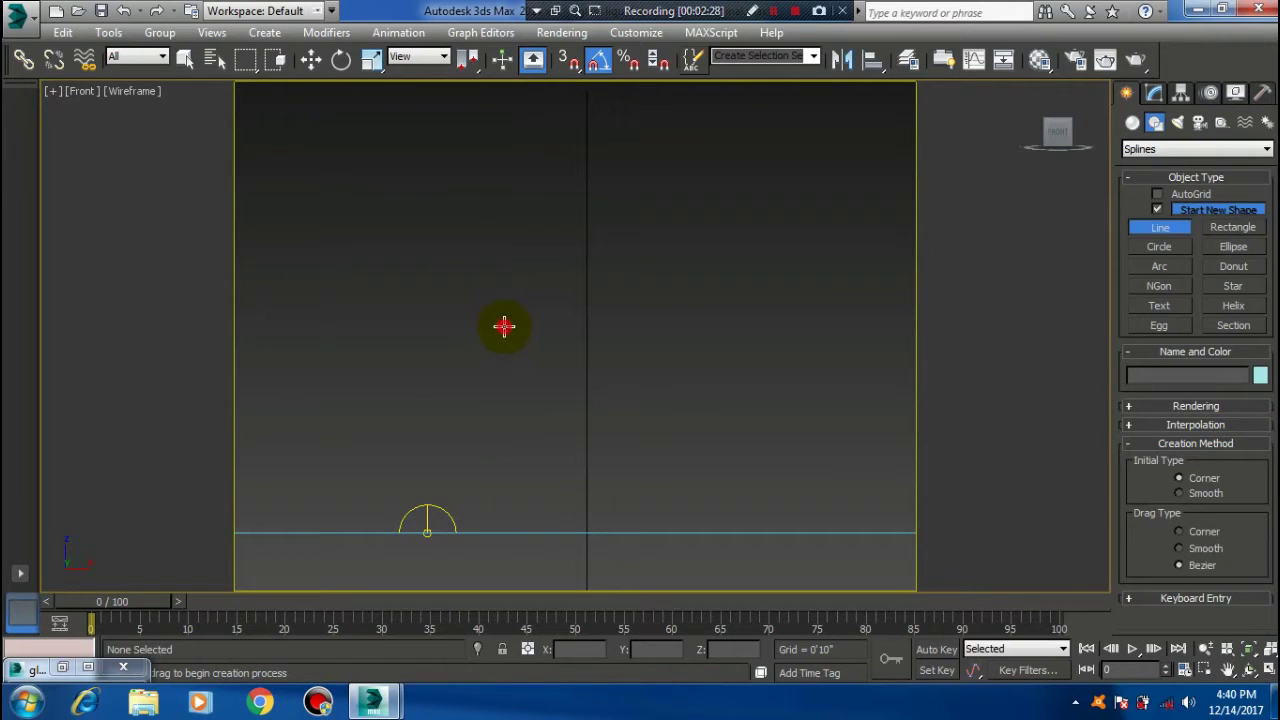
click(503, 326)
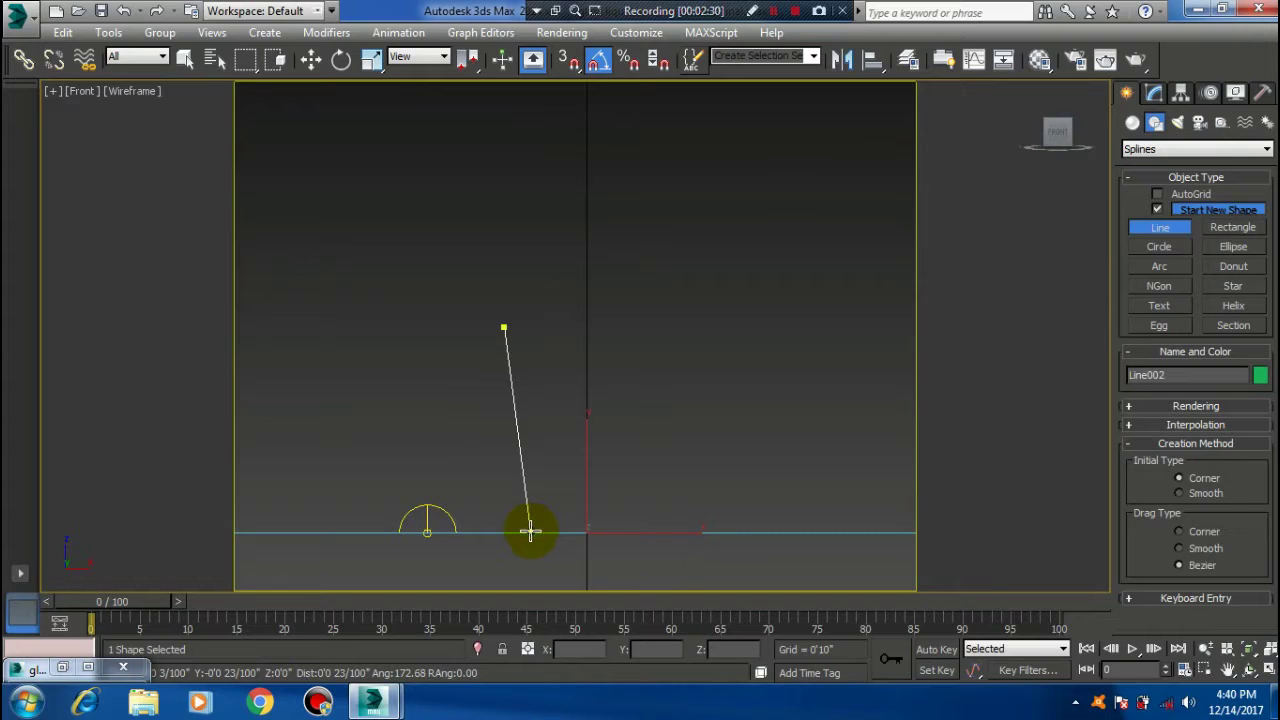
click(529, 532)
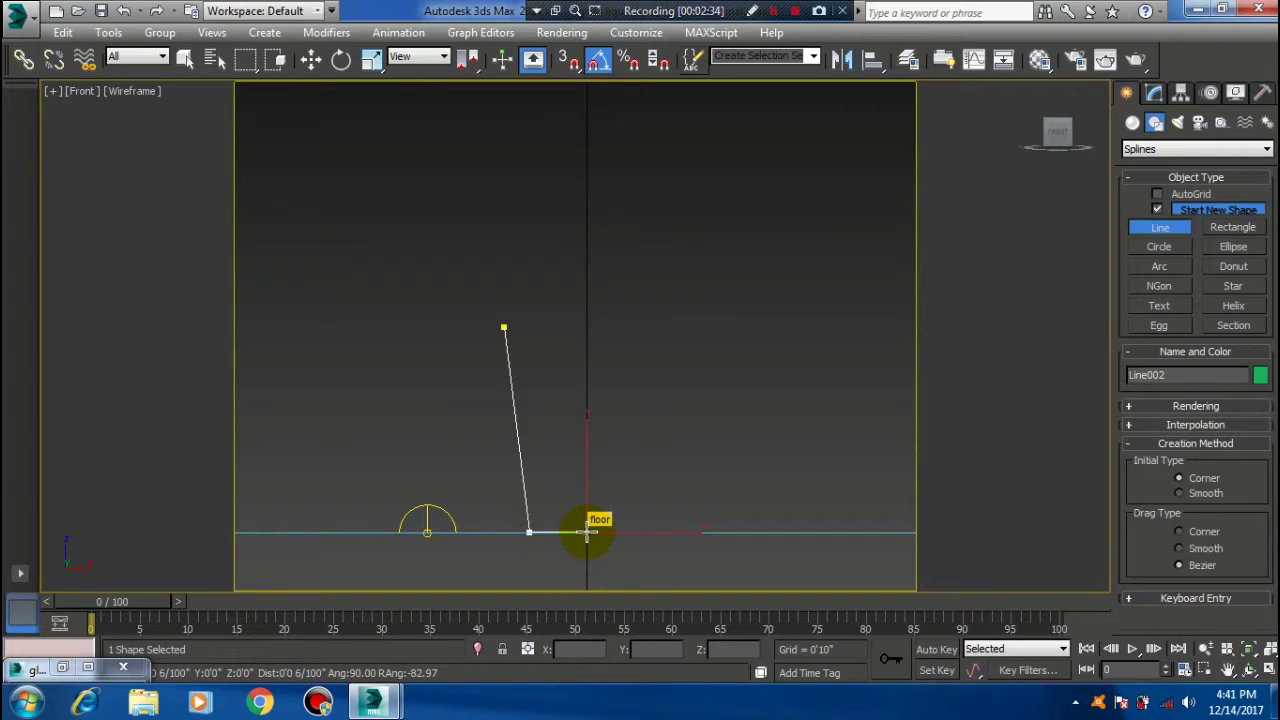
click(587, 532)
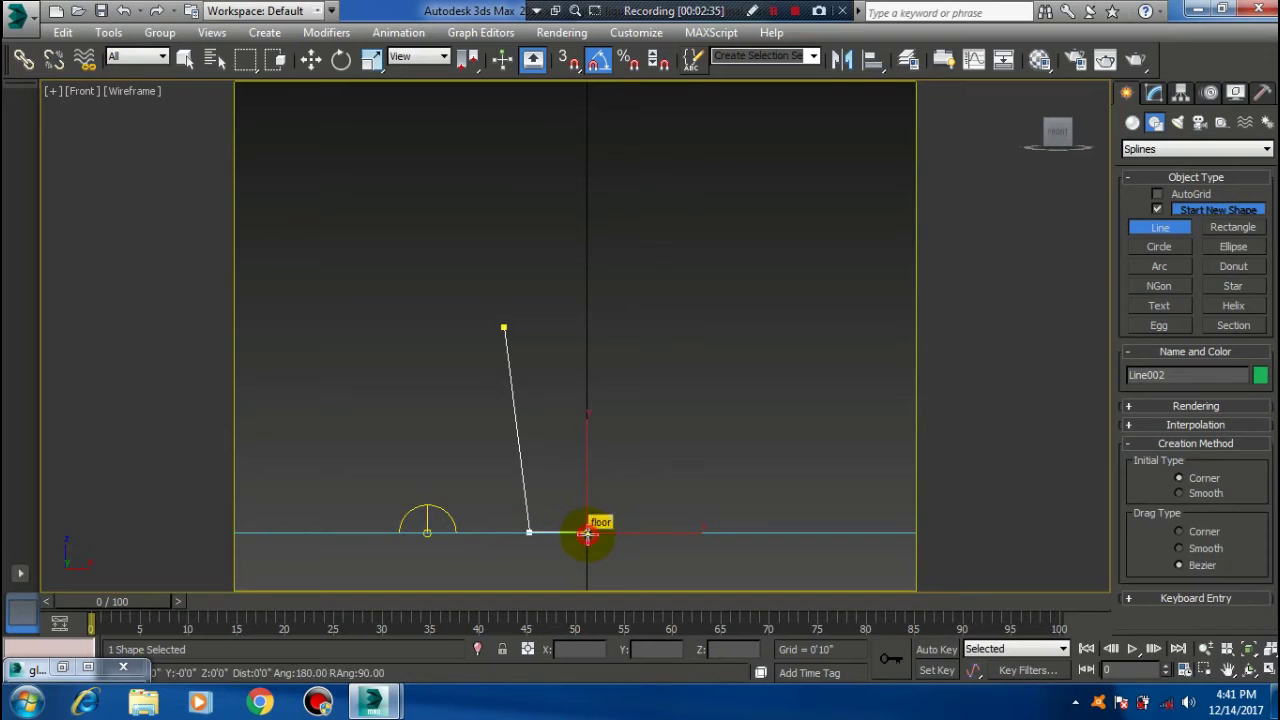
right_click(610, 550)
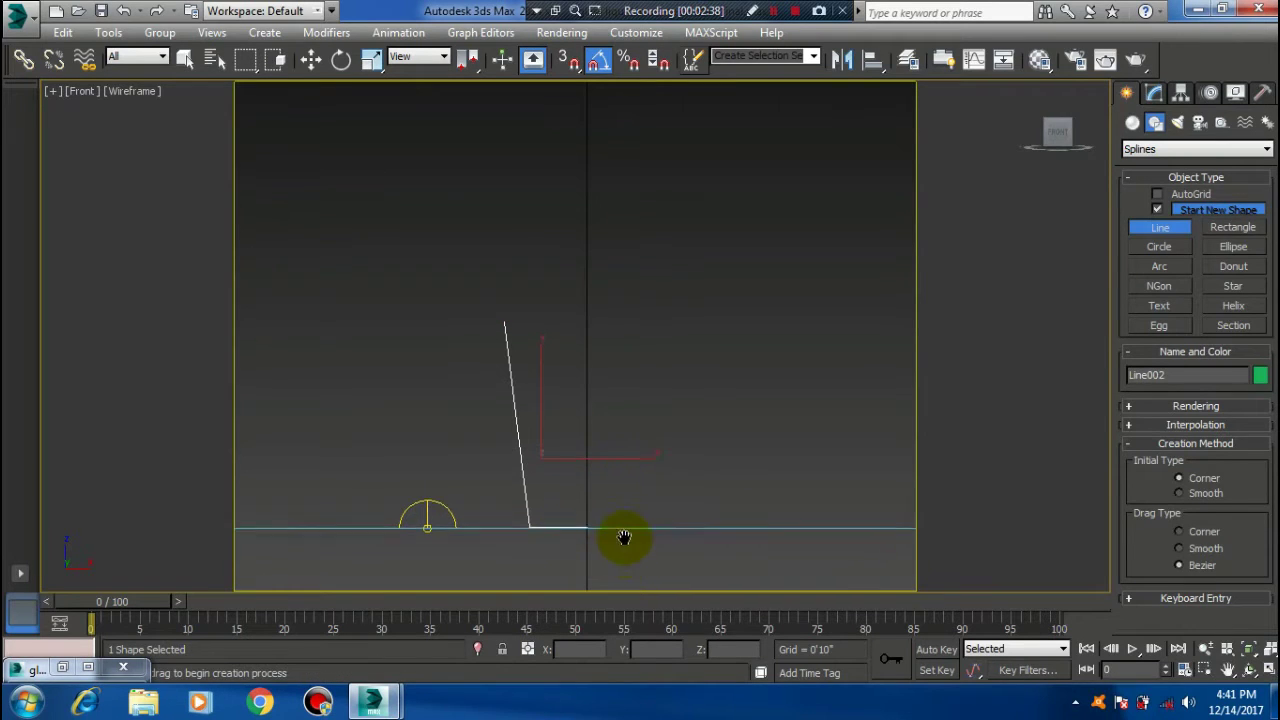
middle_drag(623, 537, 571, 491)
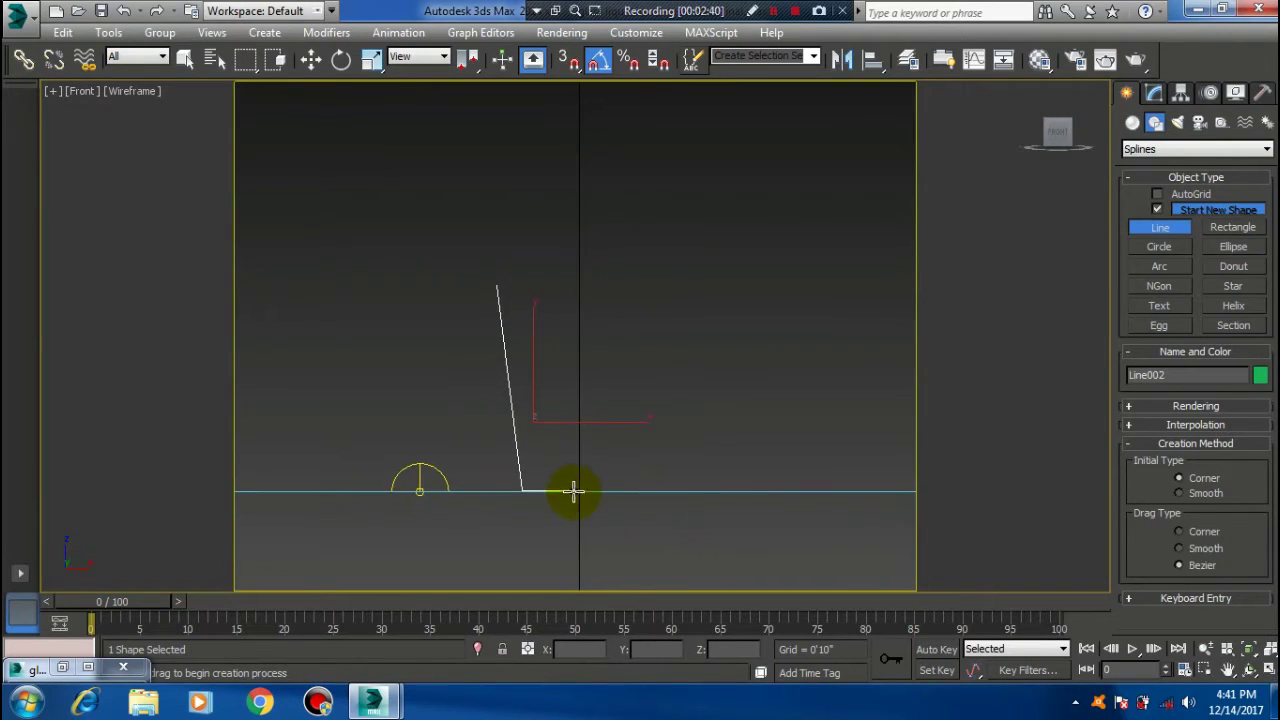
- In the Modify panel, select Line002's bottom base segment and activate the Move tool
click(1155, 91)
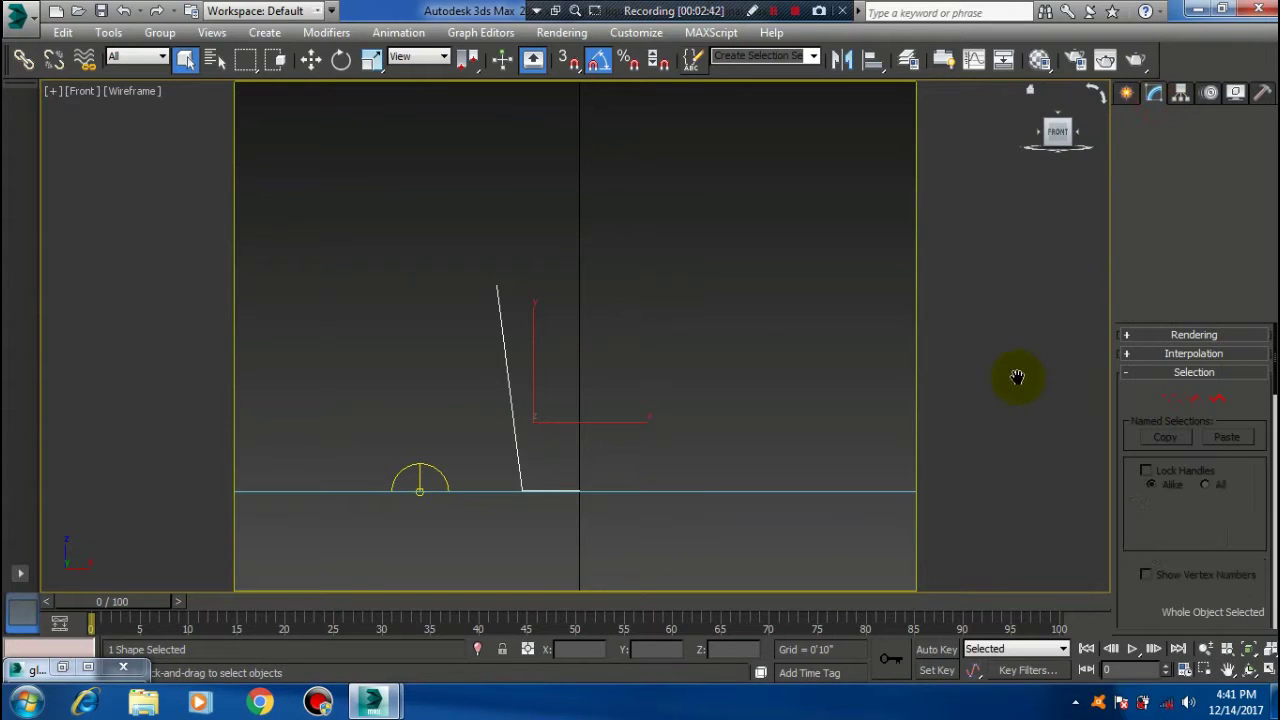
click(1194, 398)
middle_drag(500, 455, 580, 391)
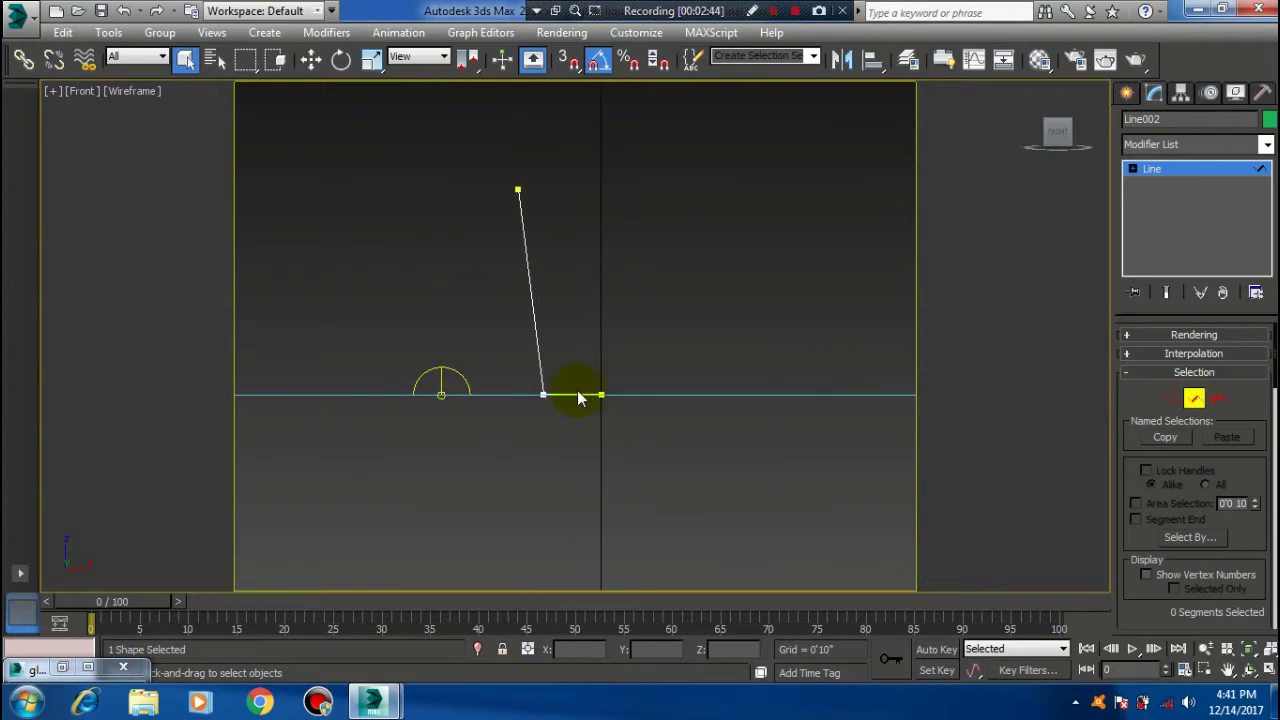
scroll(585, 380, up, 4)
click(590, 398)
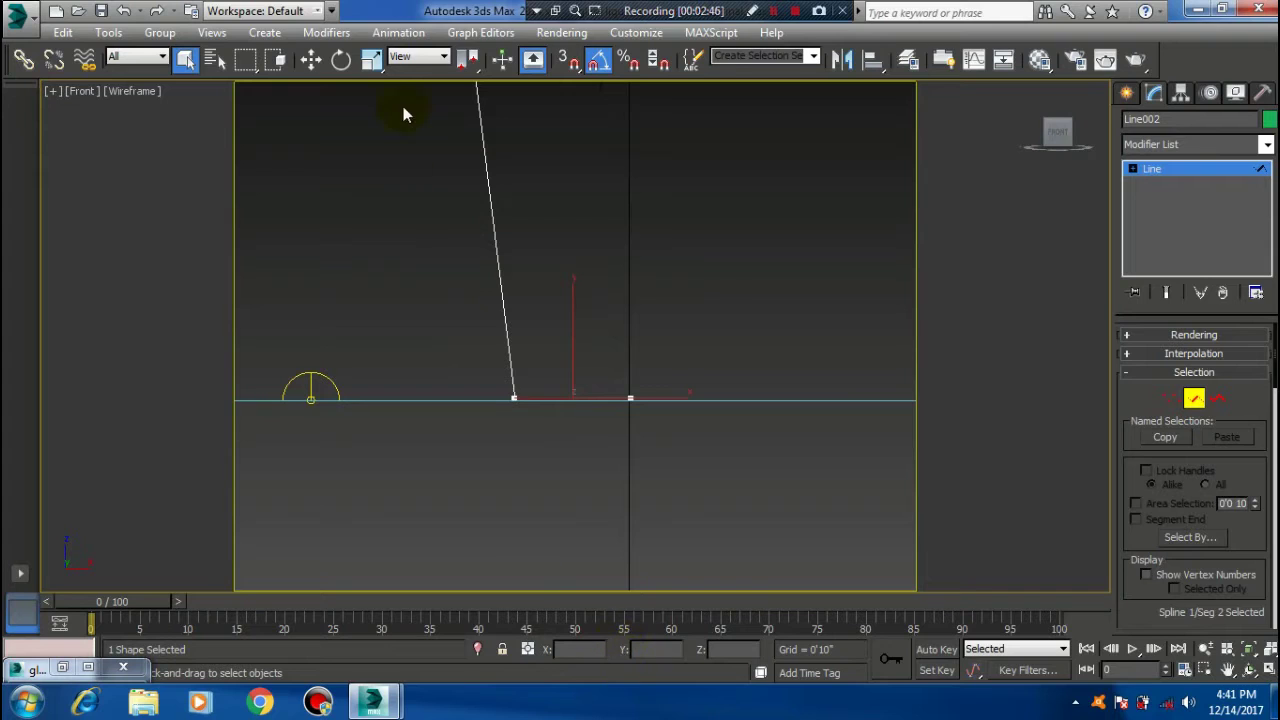
click(311, 59)
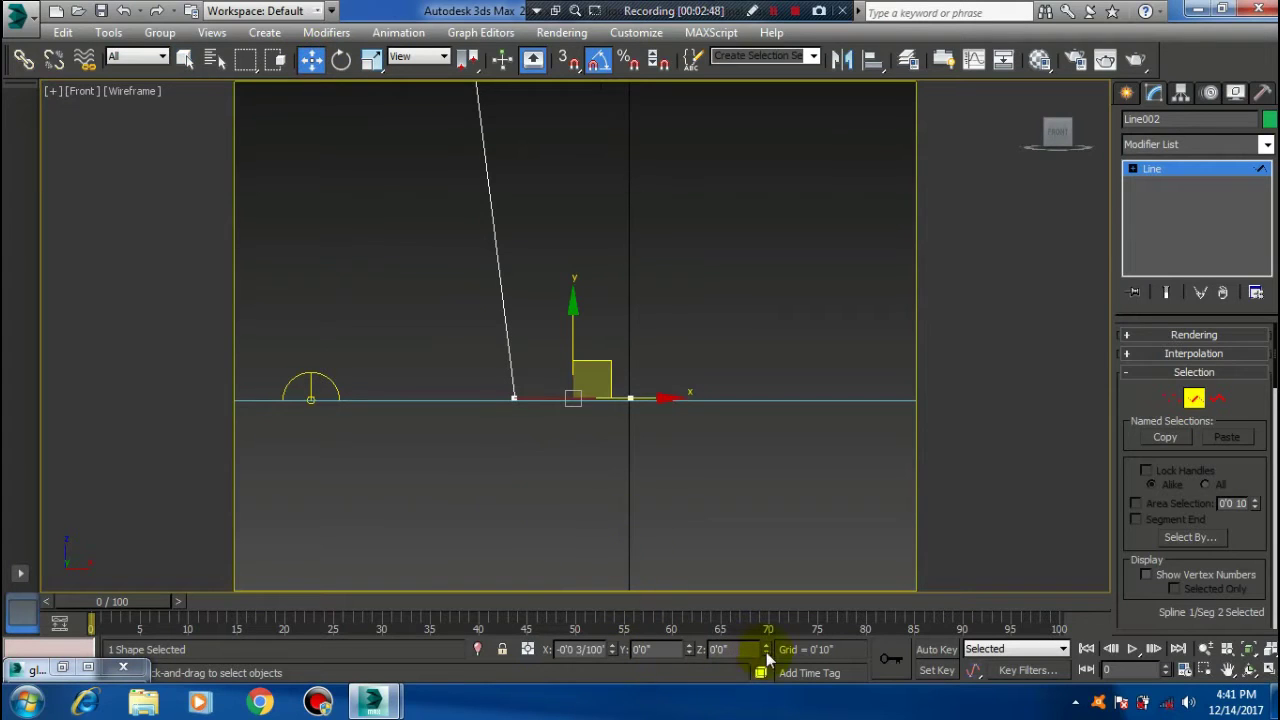
middle_drag(604, 336, 596, 426)
scroll(596, 432, down, 2)
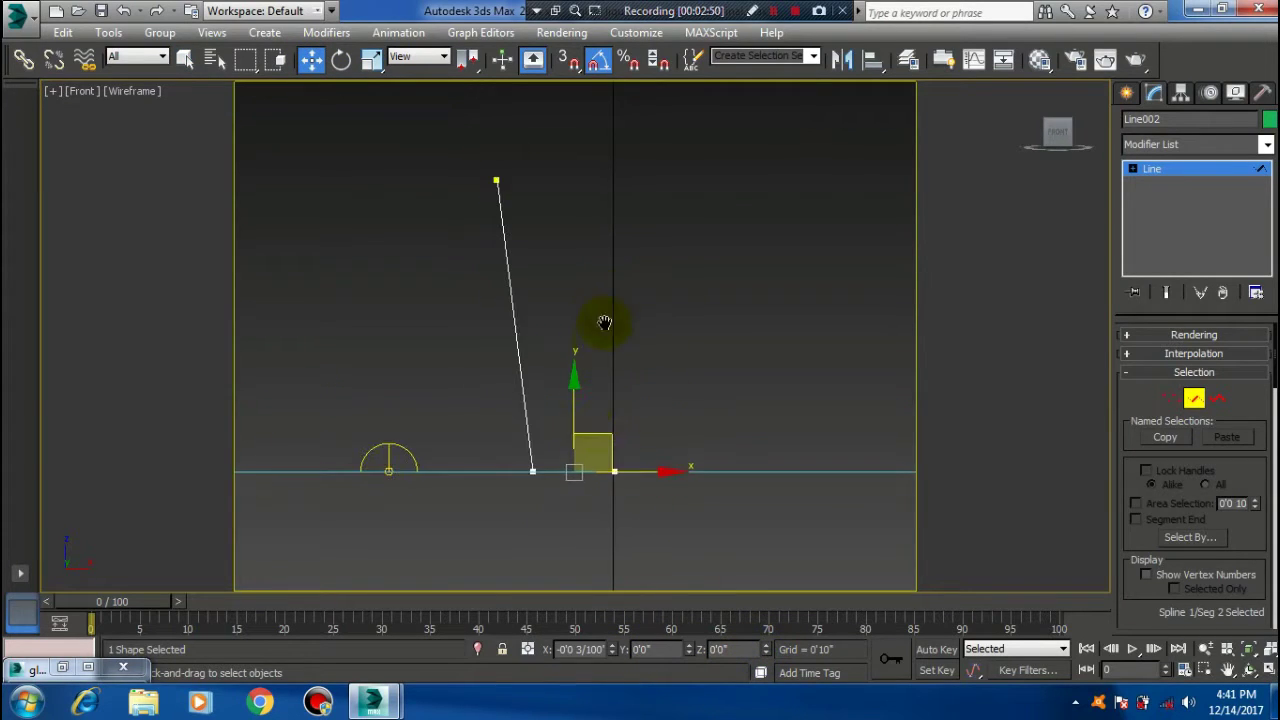
- At vertex level, place the base corner vertex 1" left of the centre axis (X = -0'1")
click(1172, 398)
drag(612, 536, 610, 538)
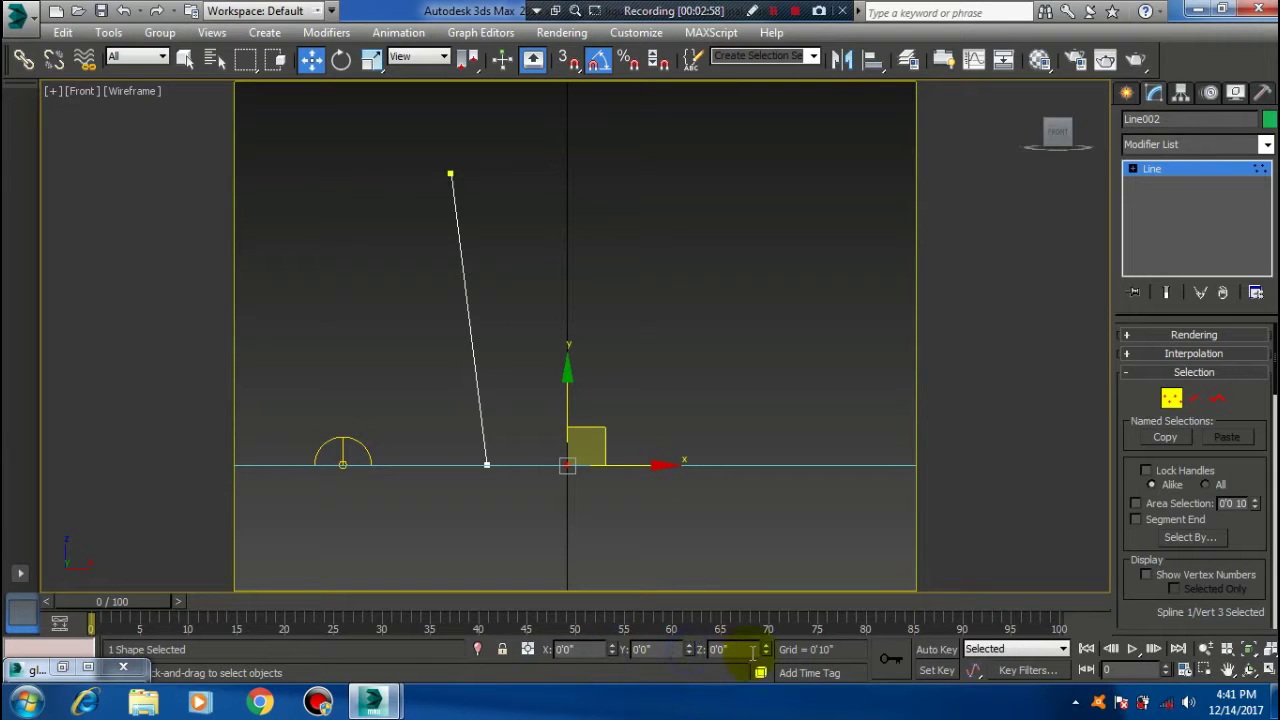
middle_drag(460, 454, 476, 476)
click(502, 487)
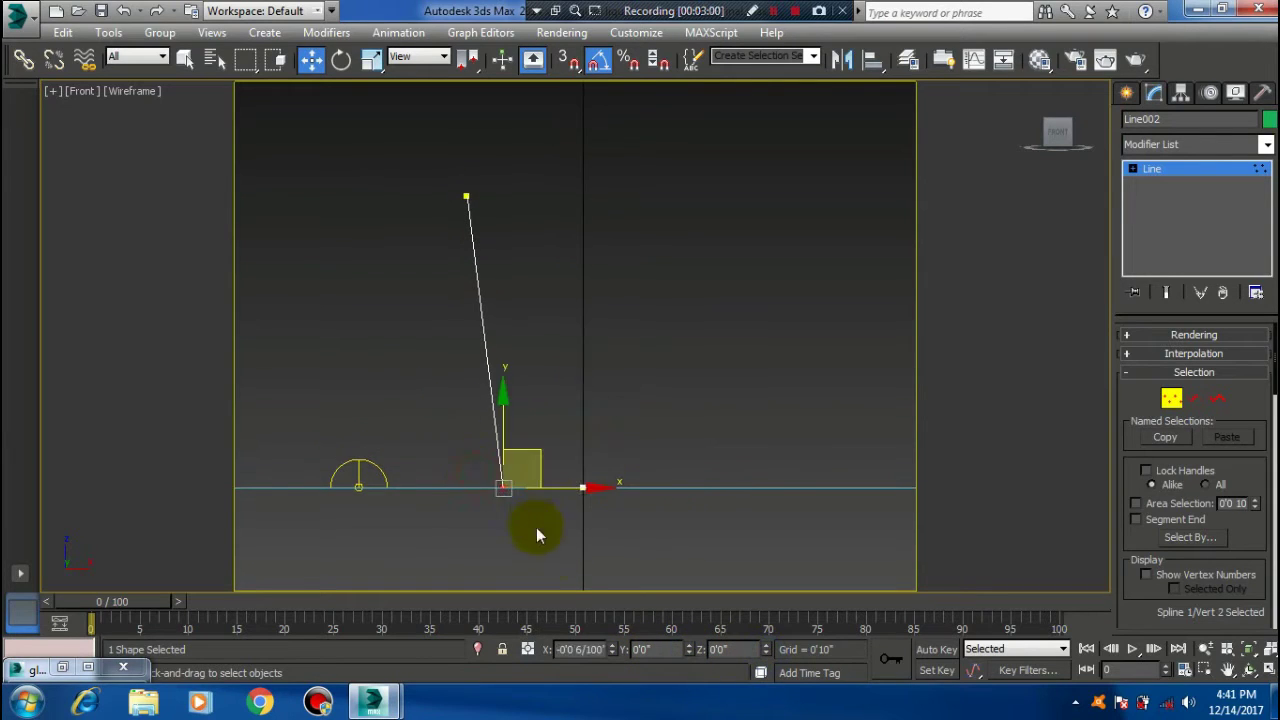
scroll(583, 558, down, 2)
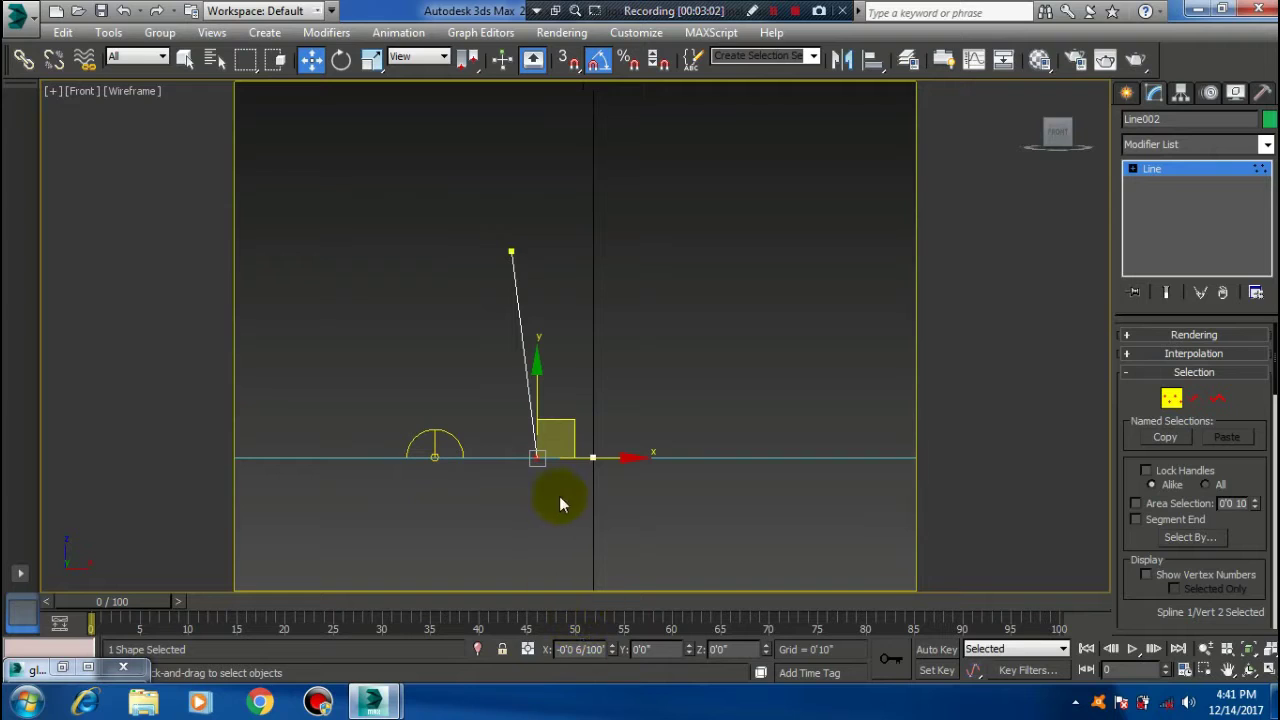
middle_drag(588, 551, 593, 528)
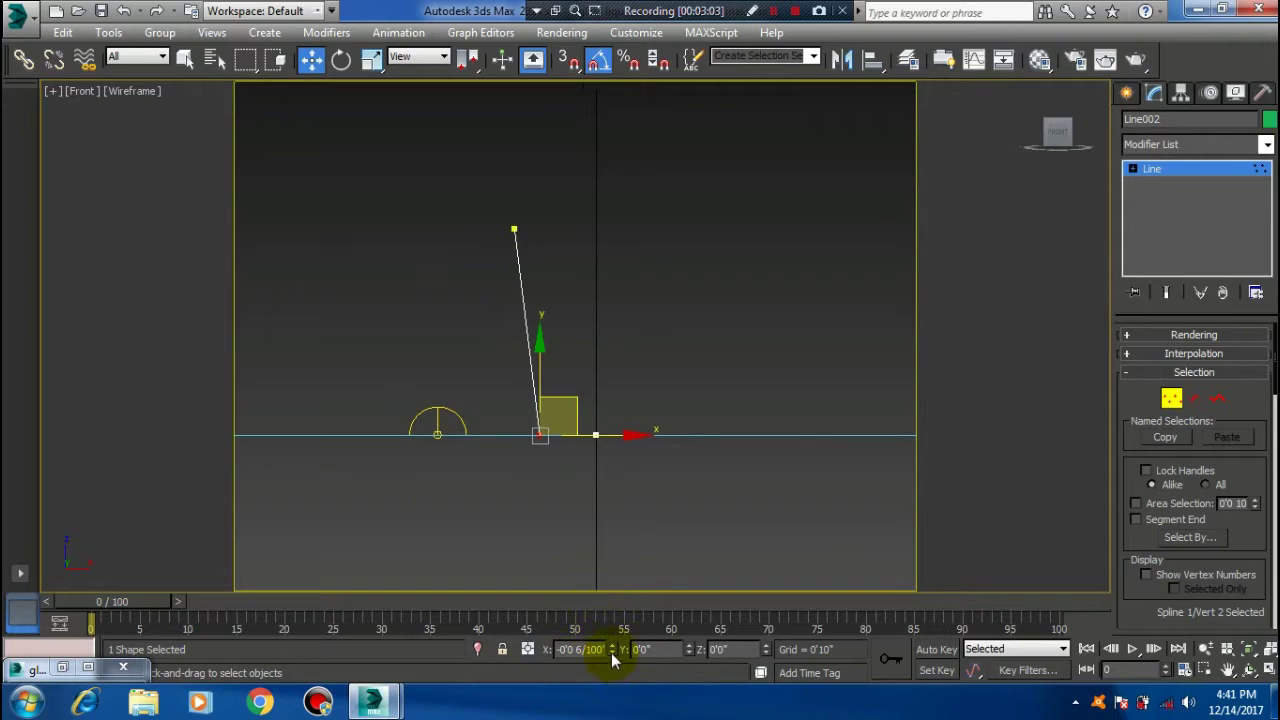
right_click(611, 653)
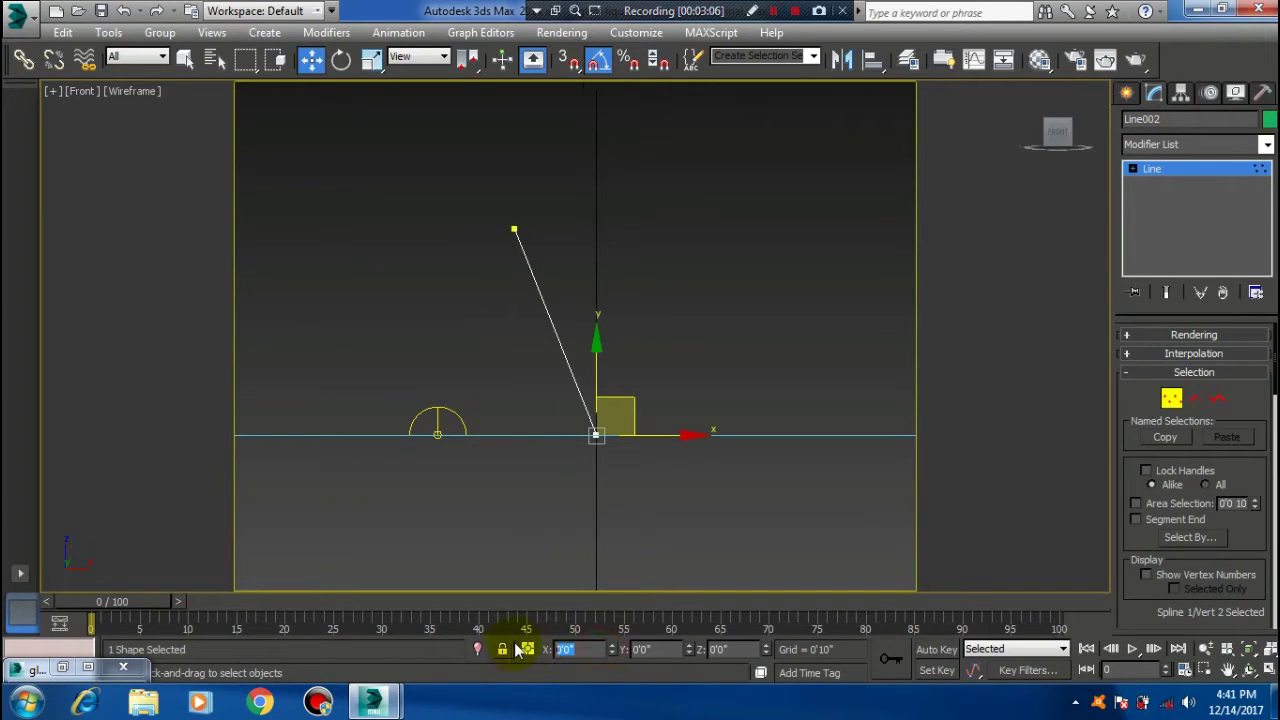
text(-1)
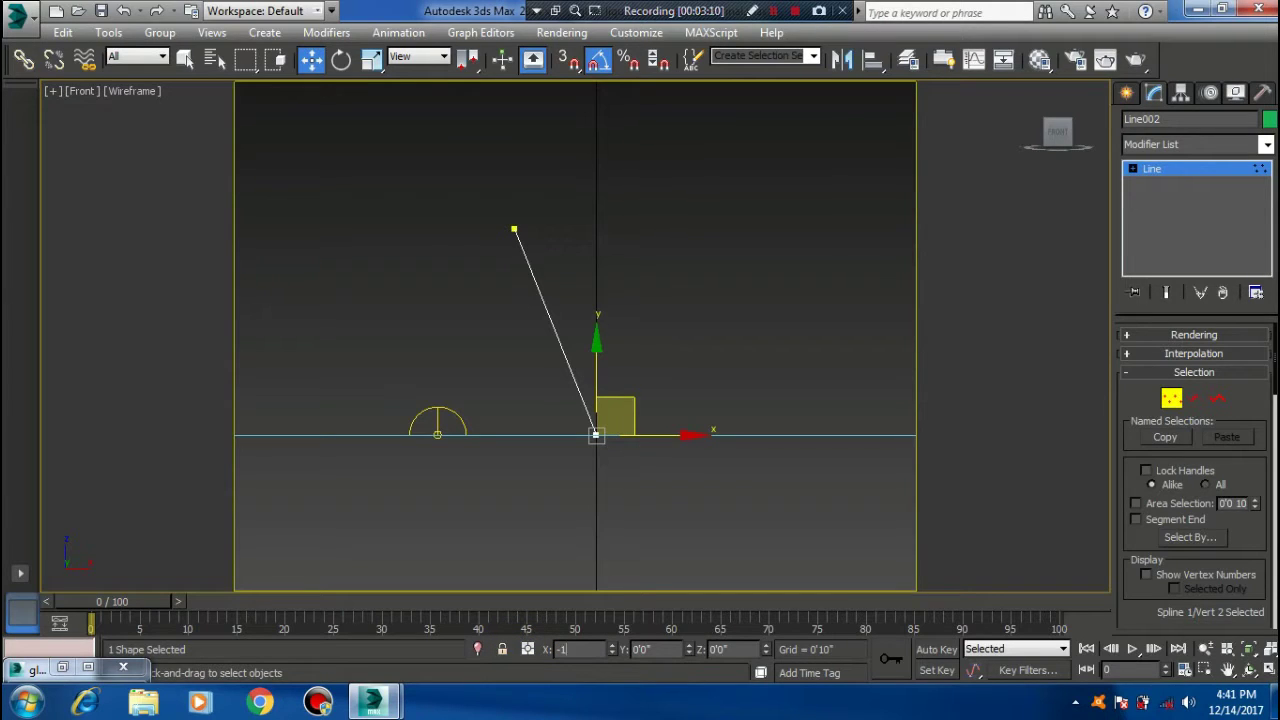
key(Return)
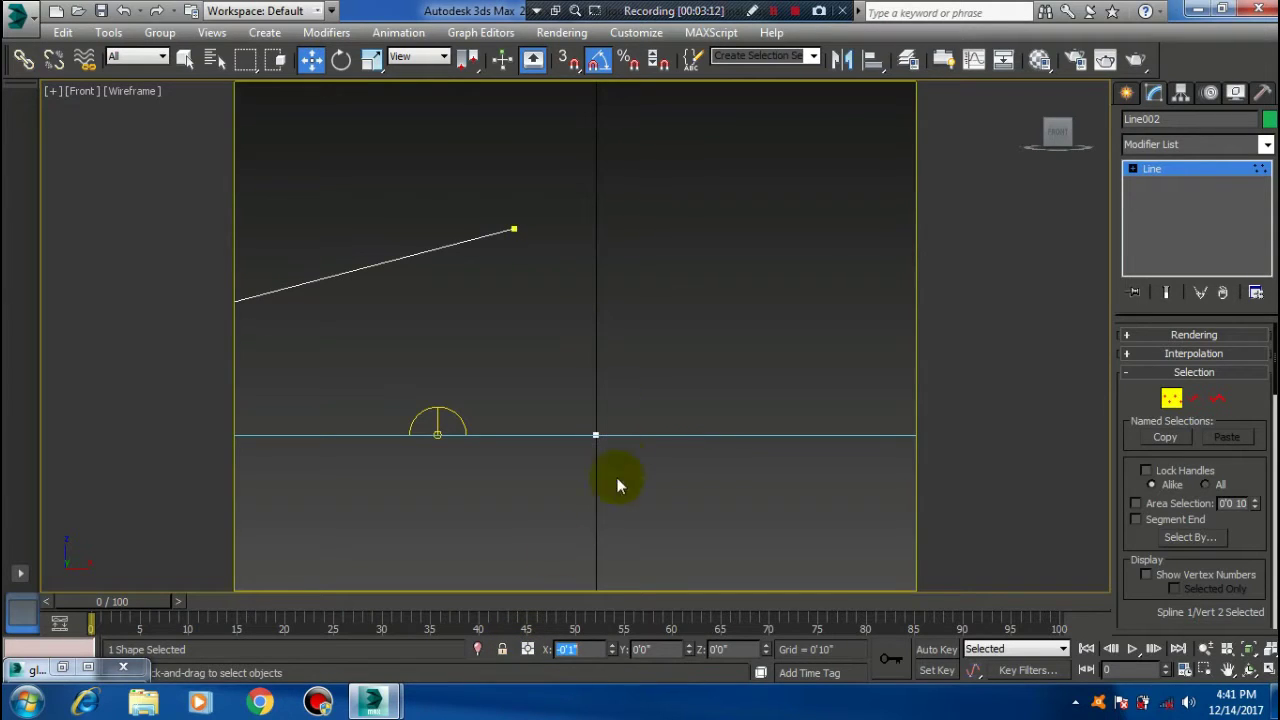
- Raise the top vertex to a height of 1'4" and slide it left to set the rim
scroll(592, 399, down, 5)
scroll(592, 399, down, 5)
scroll(502, 410, up, 3)
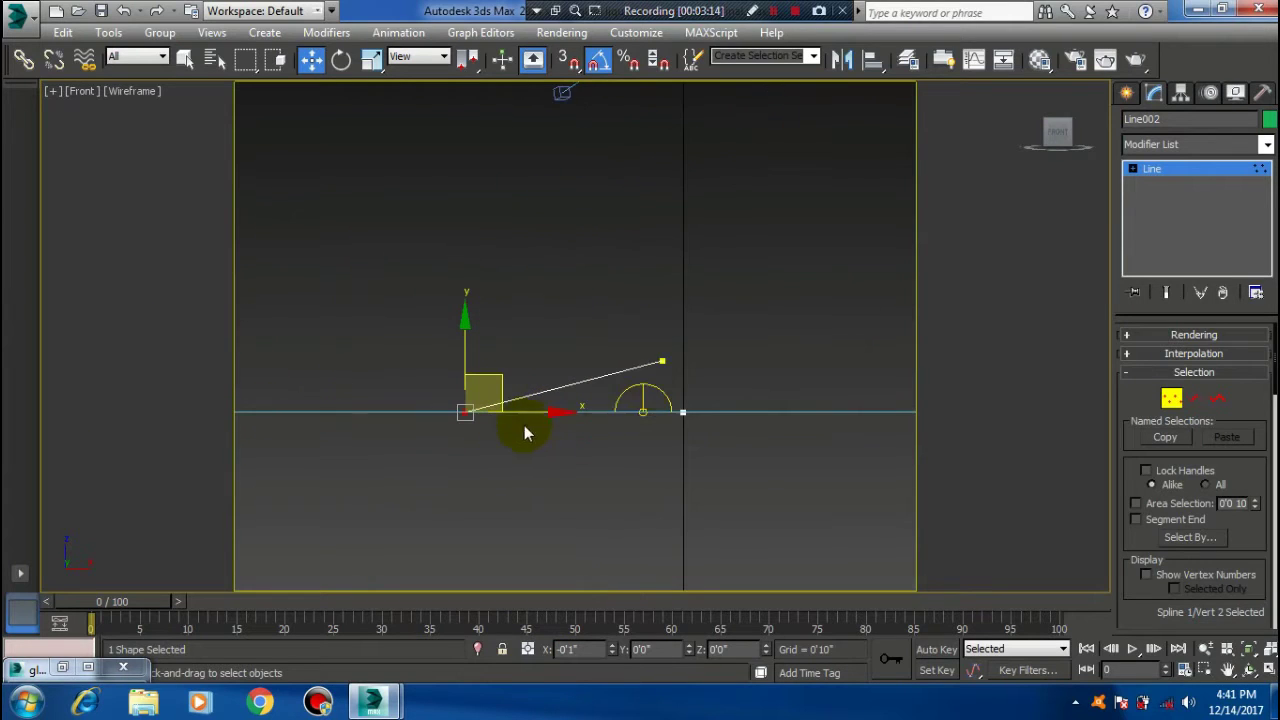
click(665, 362)
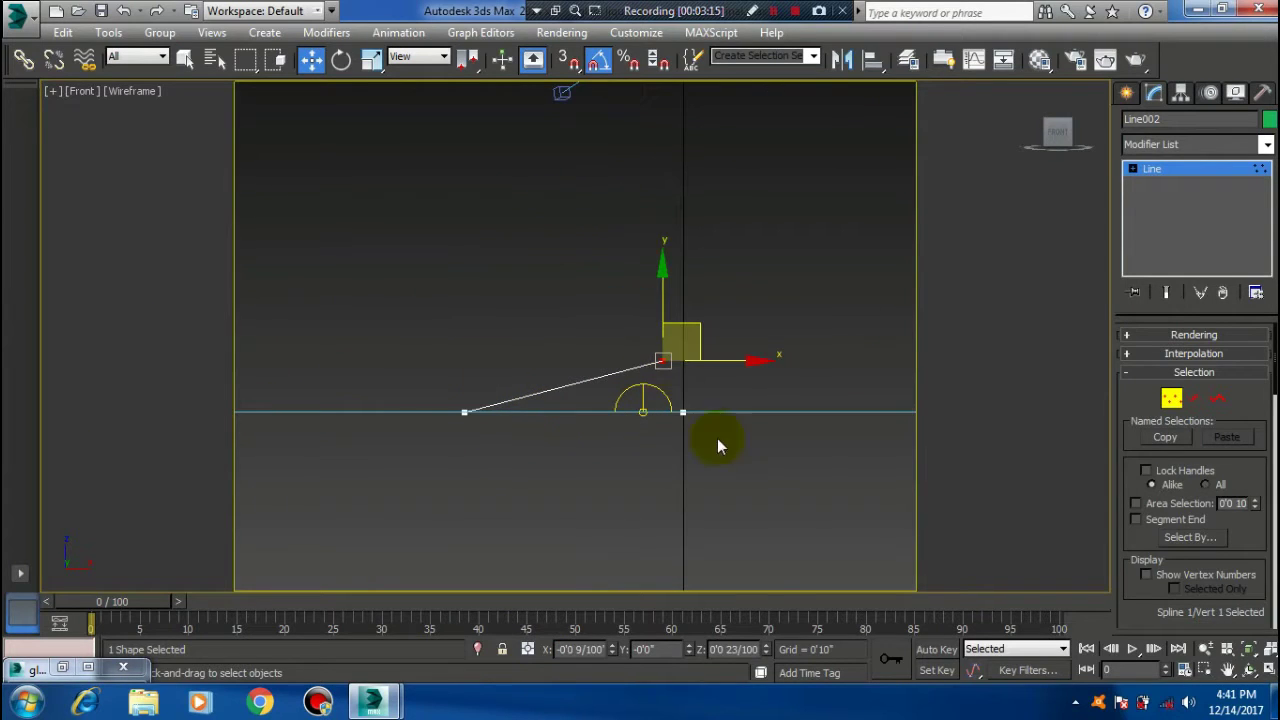
right_click(765, 651)
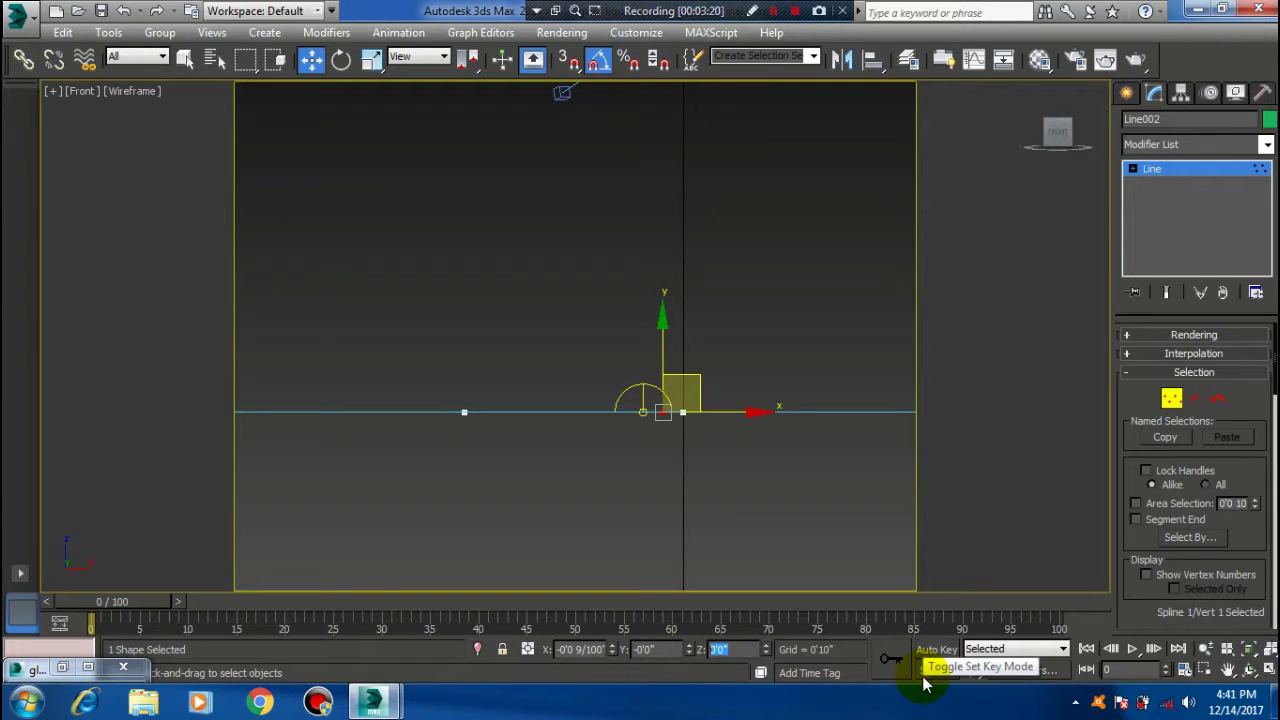
text(416)
key(Return)
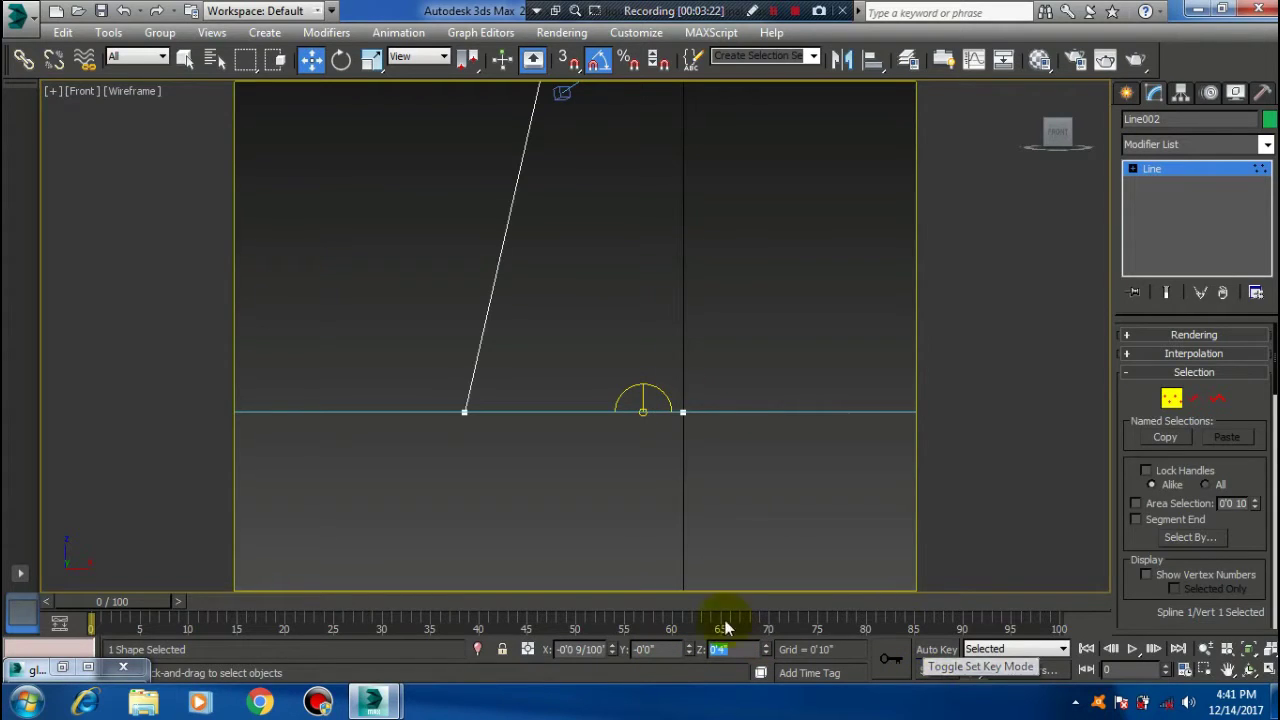
middle_drag(632, 255, 640, 378)
scroll(634, 446, down, 3)
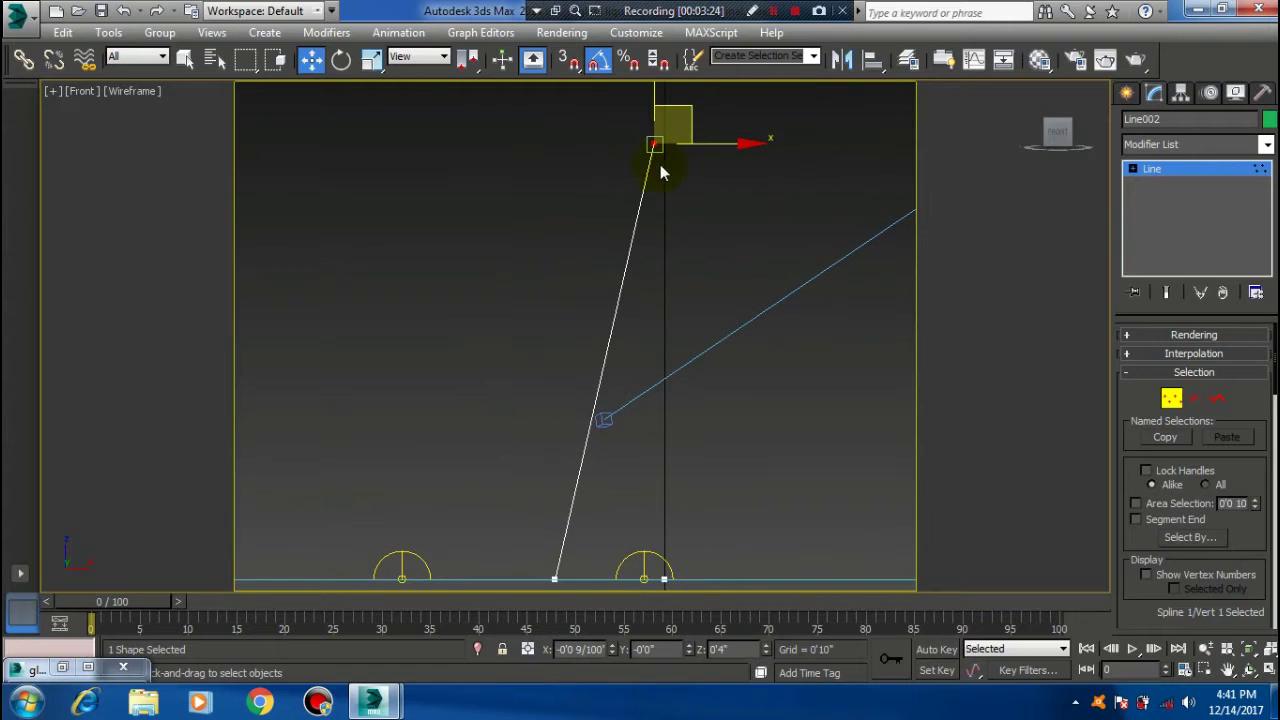
mouse_move(717, 157)
mouse_down()
mouse_move(555, 158)
mouse_move(566, 160)
mouse_up()
middle_drag(626, 590, 523, 506)
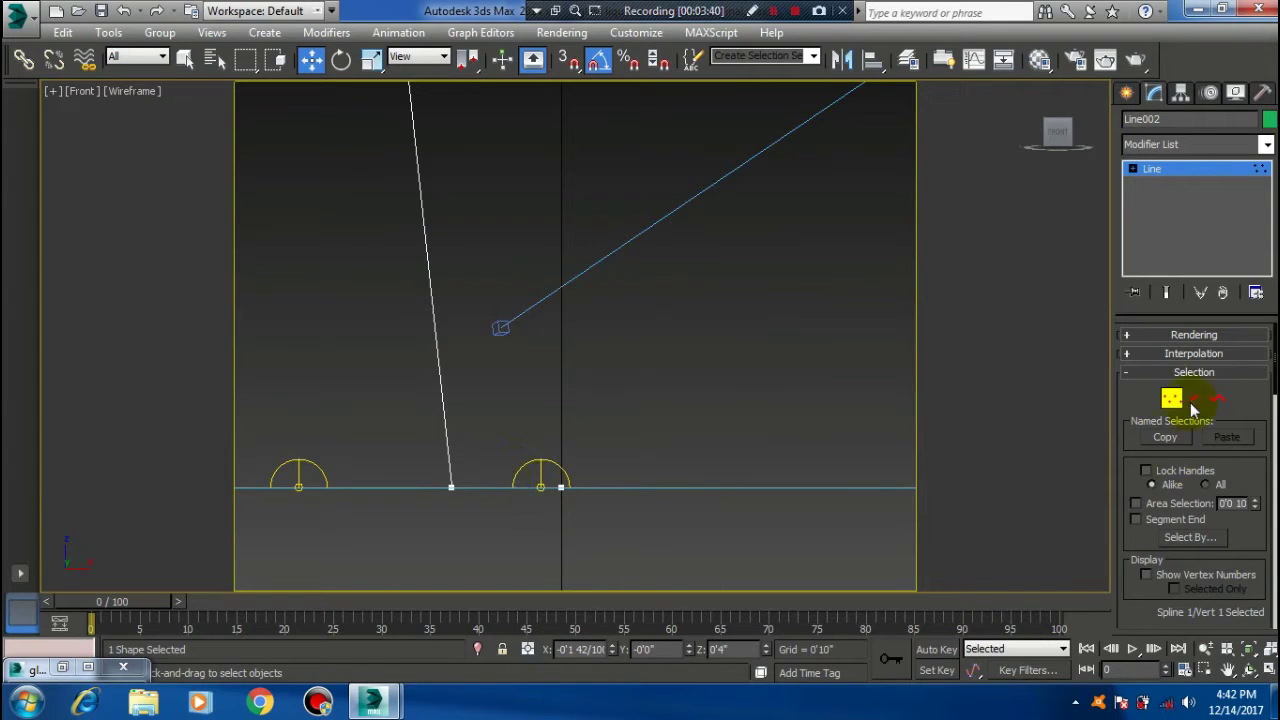
middle_drag(442, 191, 445, 248)
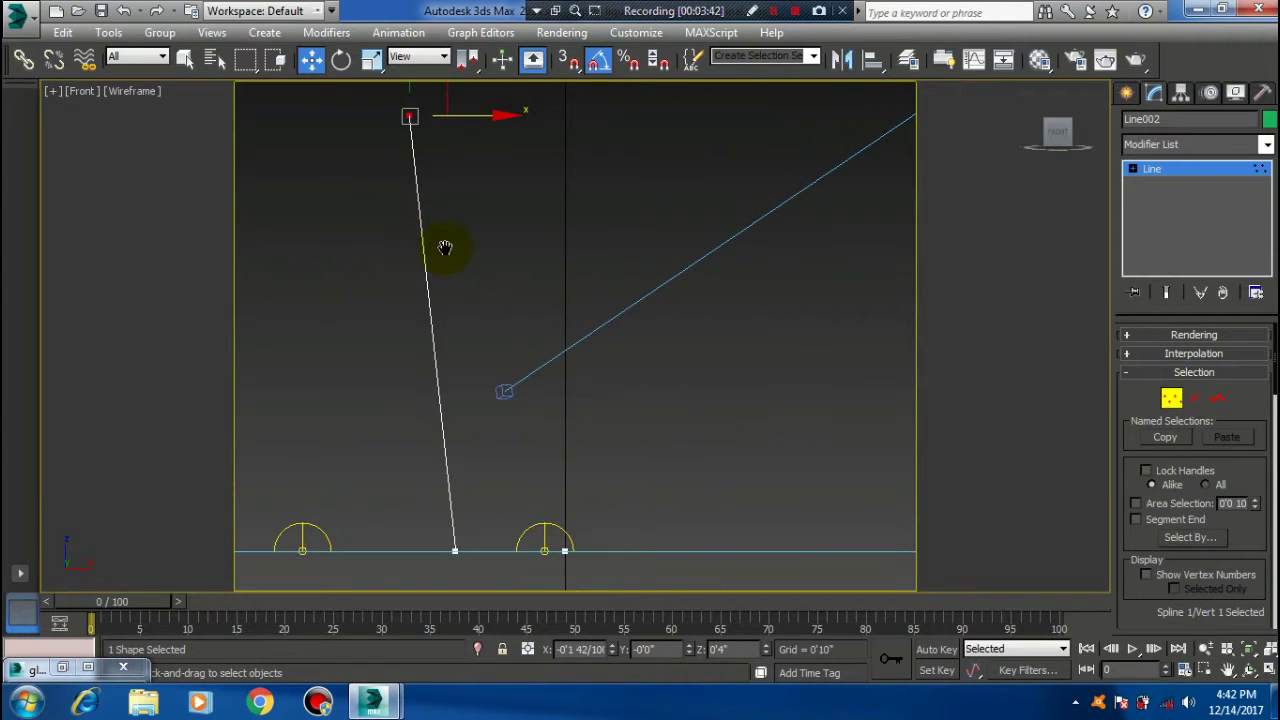
- Return to vertex editing and select the right end vertex of the base
click(1216, 398)
middle_drag(555, 473, 487, 384)
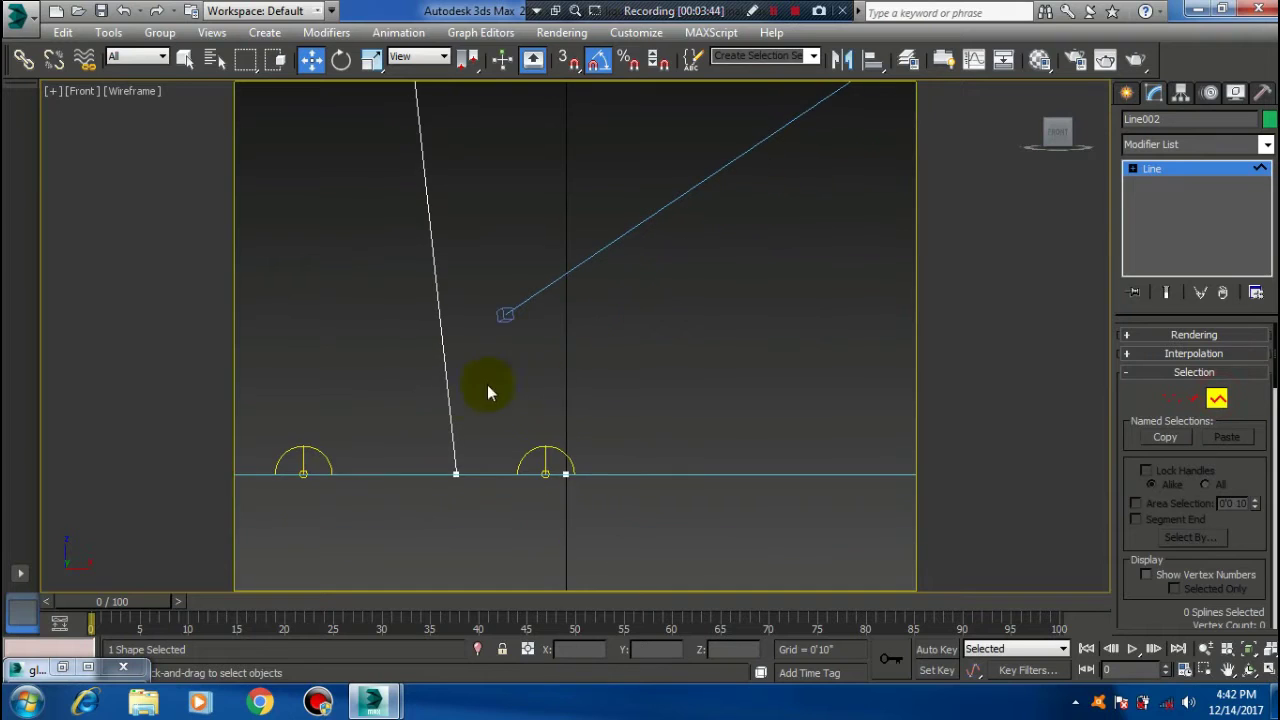
drag(474, 378, 430, 404)
click(1172, 399)
click(566, 474)
scroll(566, 474, up, 2)
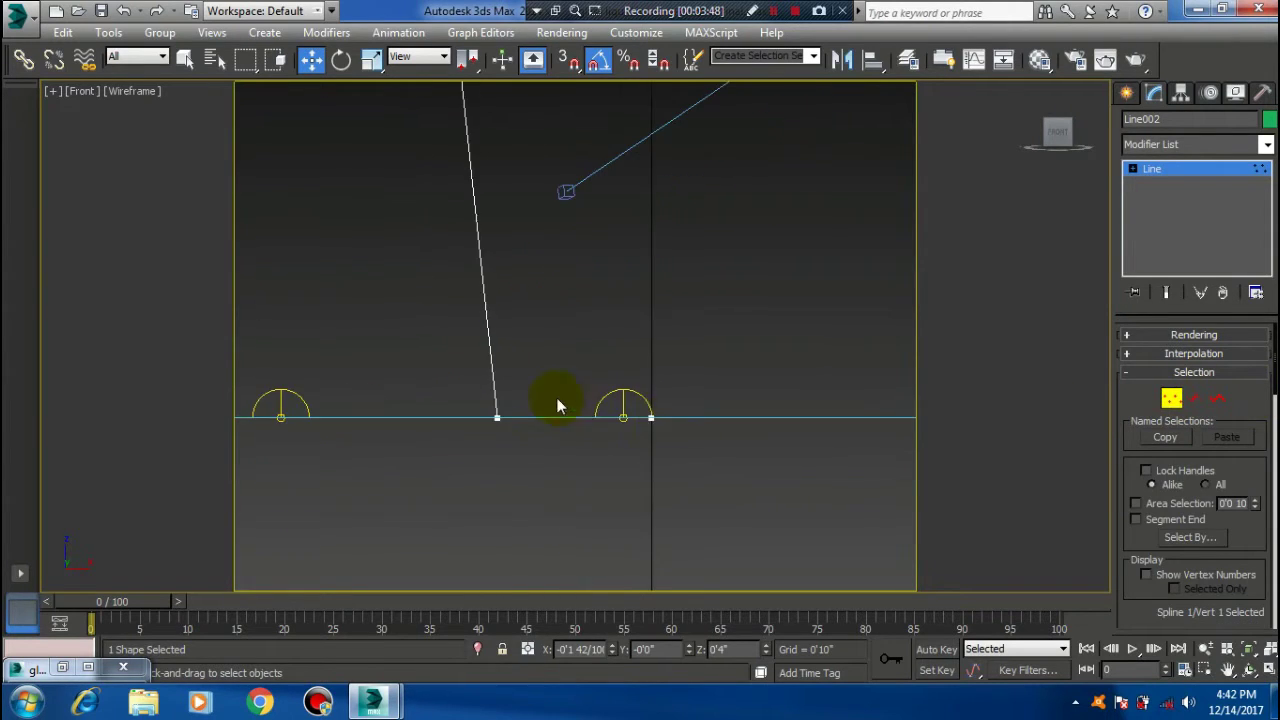
mouse_move(557, 403)
middle_down()
mouse_move(586, 418)
mouse_move(471, 418)
middle_up()
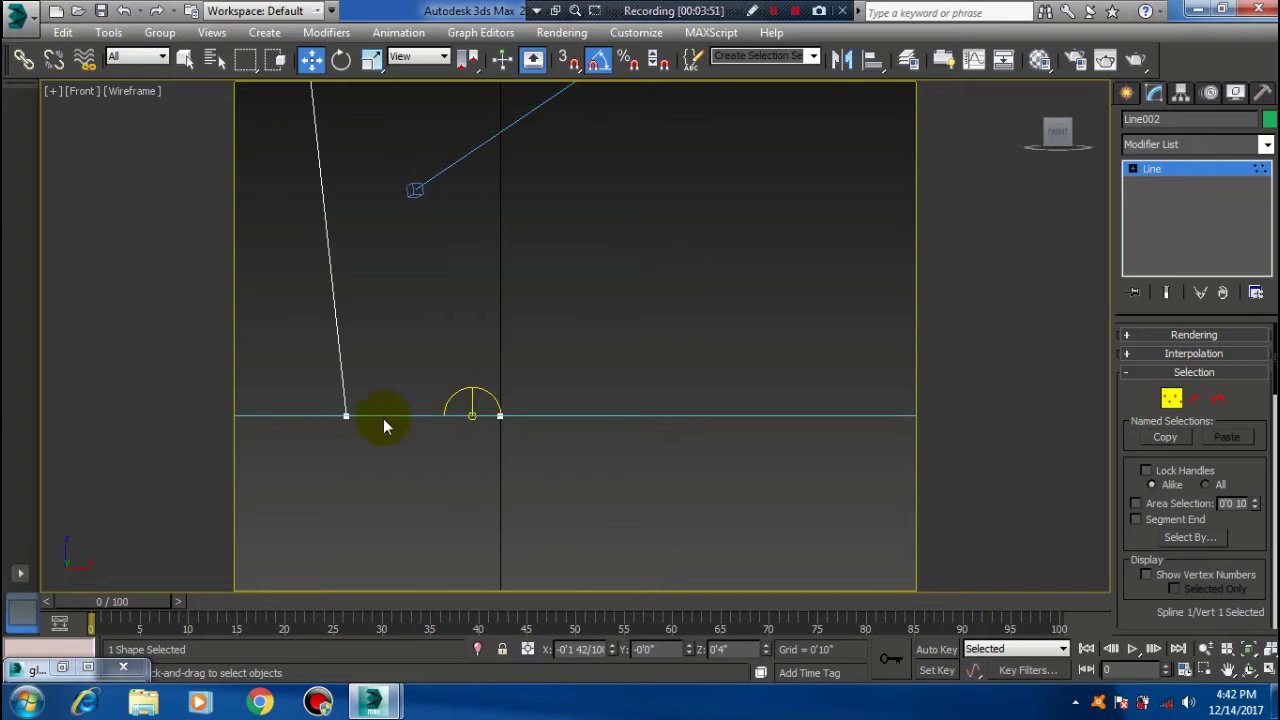
scroll(516, 420, up, 2)
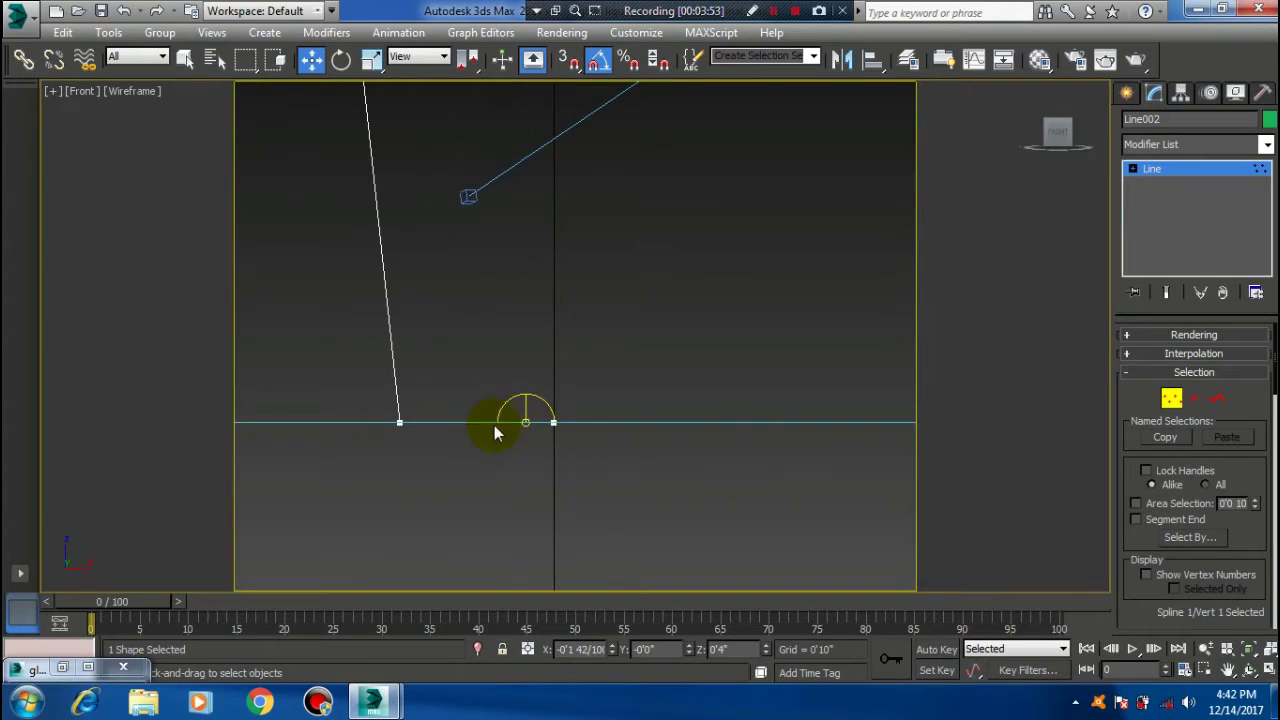
scroll(494, 425, up, 2)
middle_drag(530, 424, 590, 367)
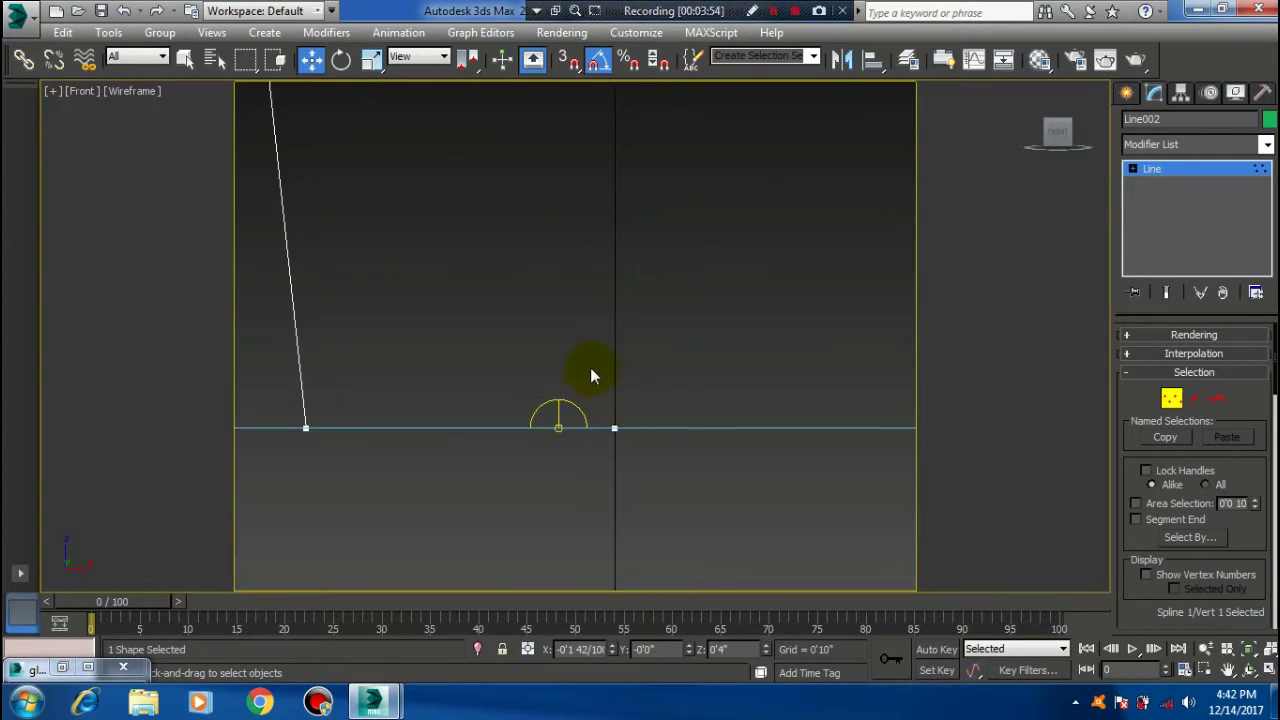
drag(644, 461, 643, 405)
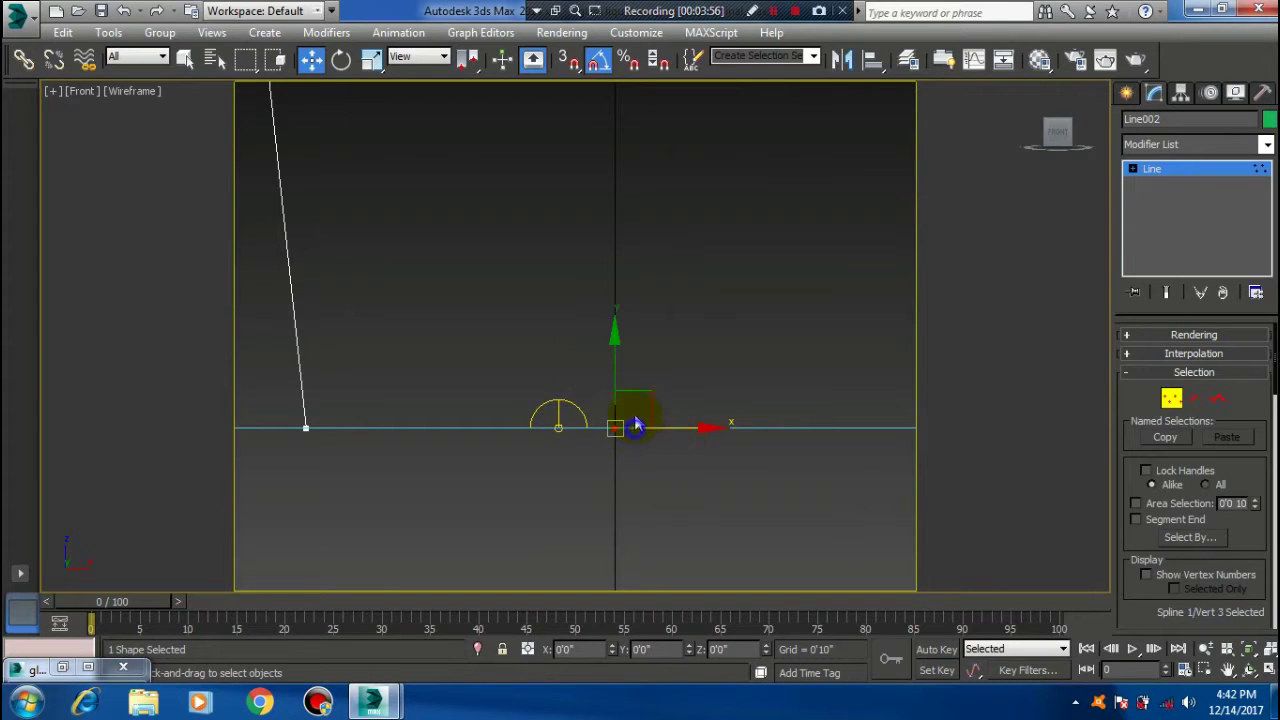
- Convert the base's right end vertex to Bezier and adjust its tangent to curve the base
right_click(629, 411)
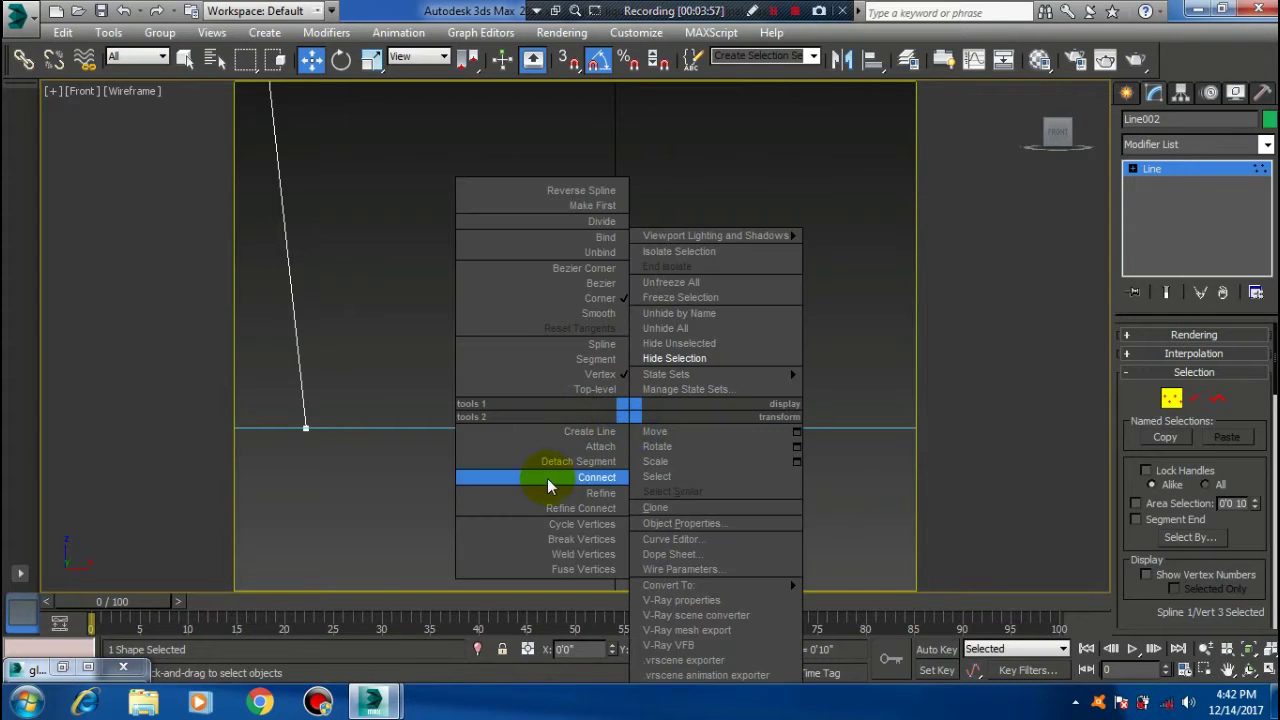
click(596, 284)
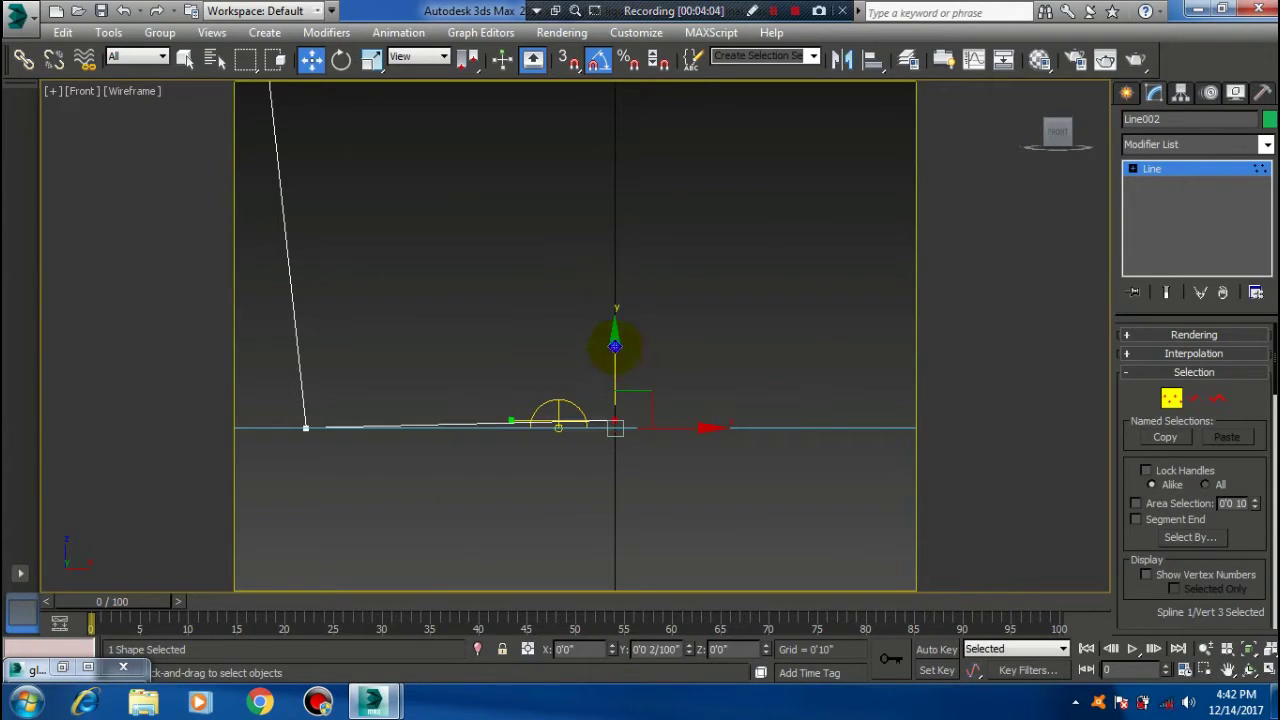
drag(507, 427, 523, 381)
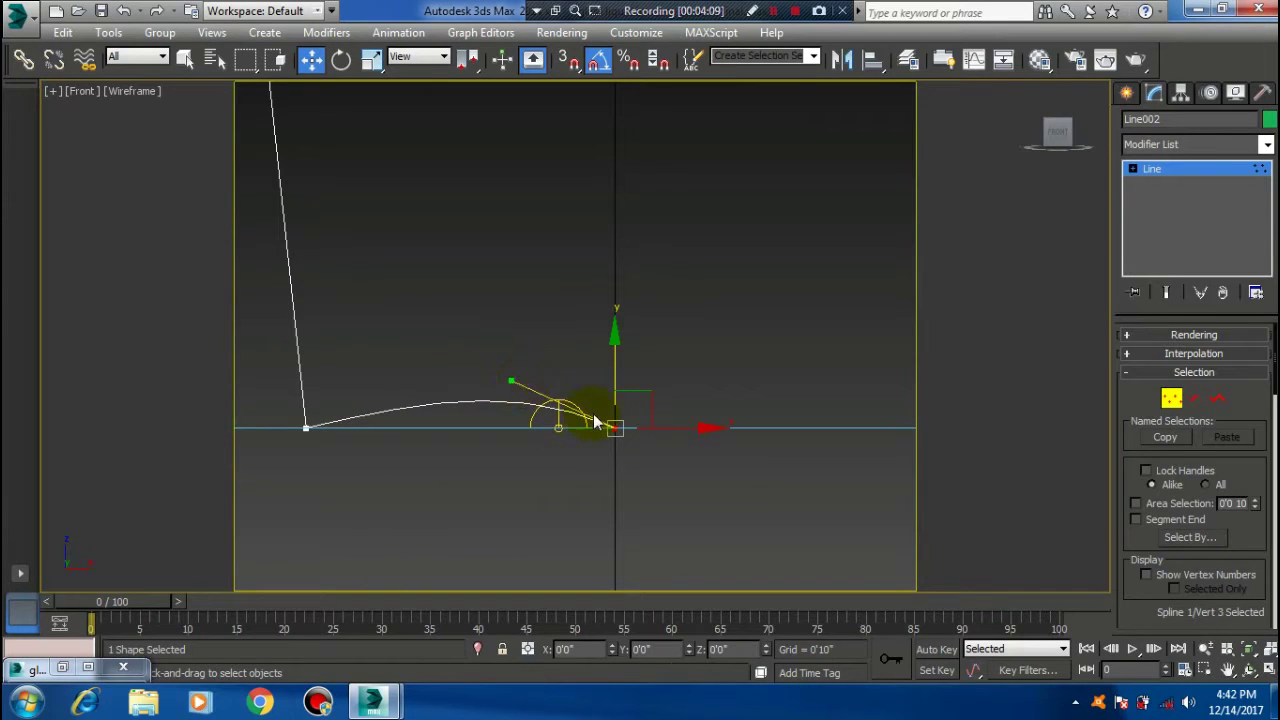
drag(620, 388, 614, 356)
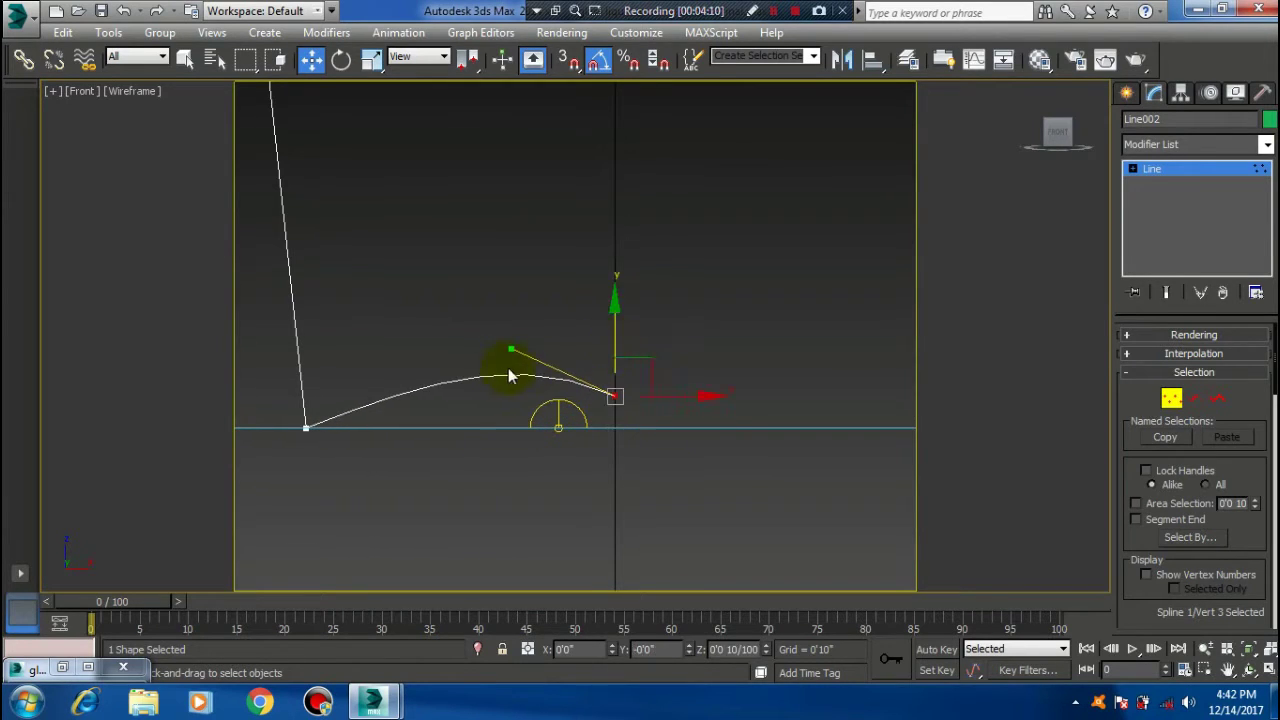
drag(507, 351, 507, 393)
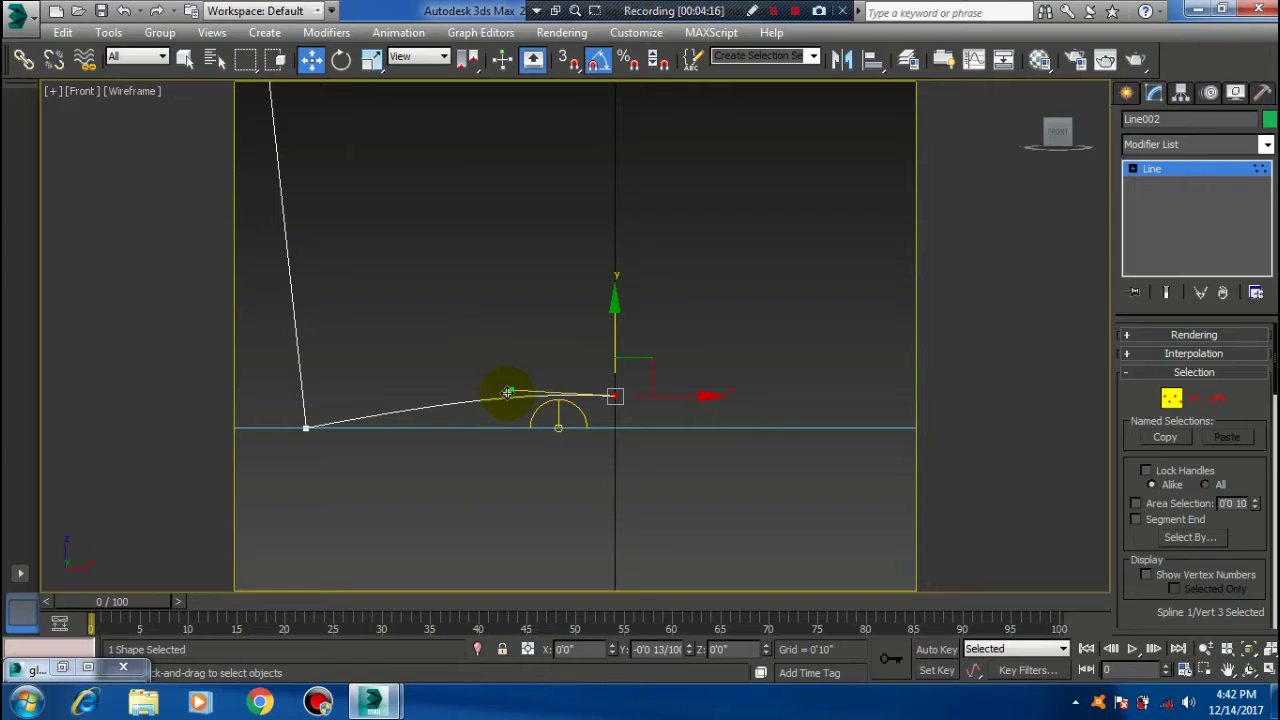
- Make the left corner vertex a Bezier Corner and drag its tangent to shape the base curve
middle_drag(362, 460, 451, 448)
drag(451, 448, 306, 366)
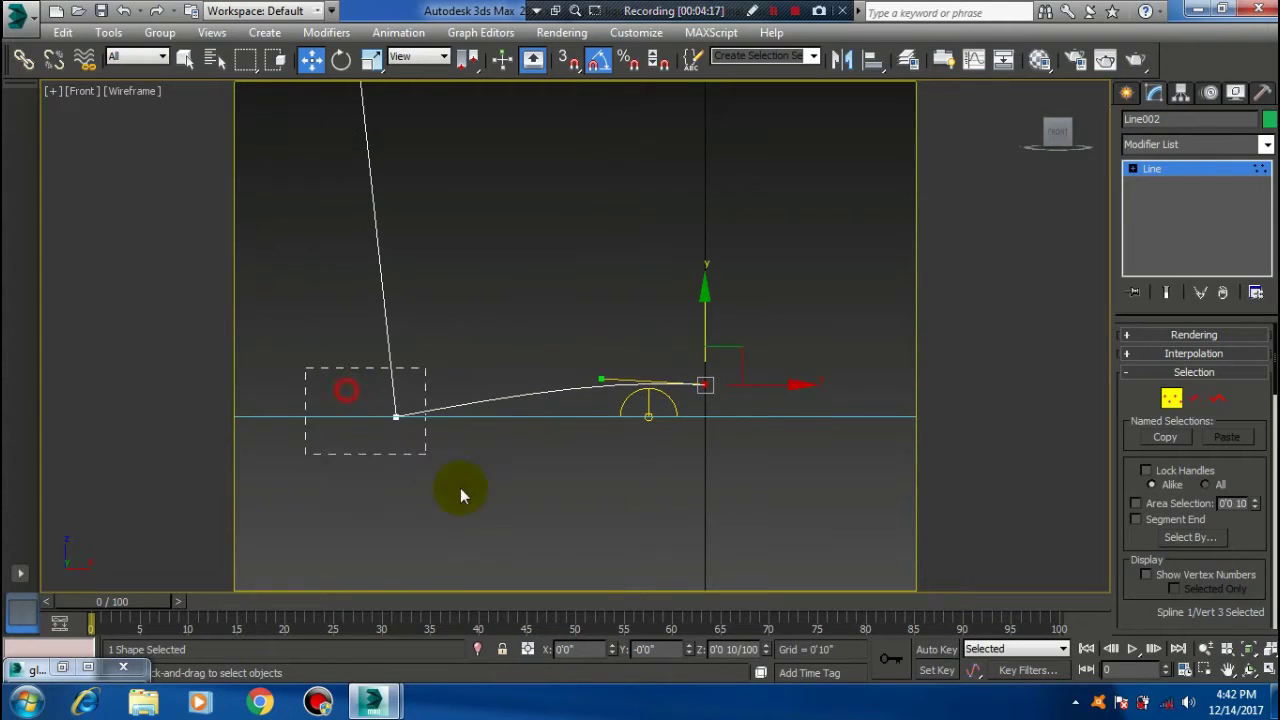
right_click(394, 414)
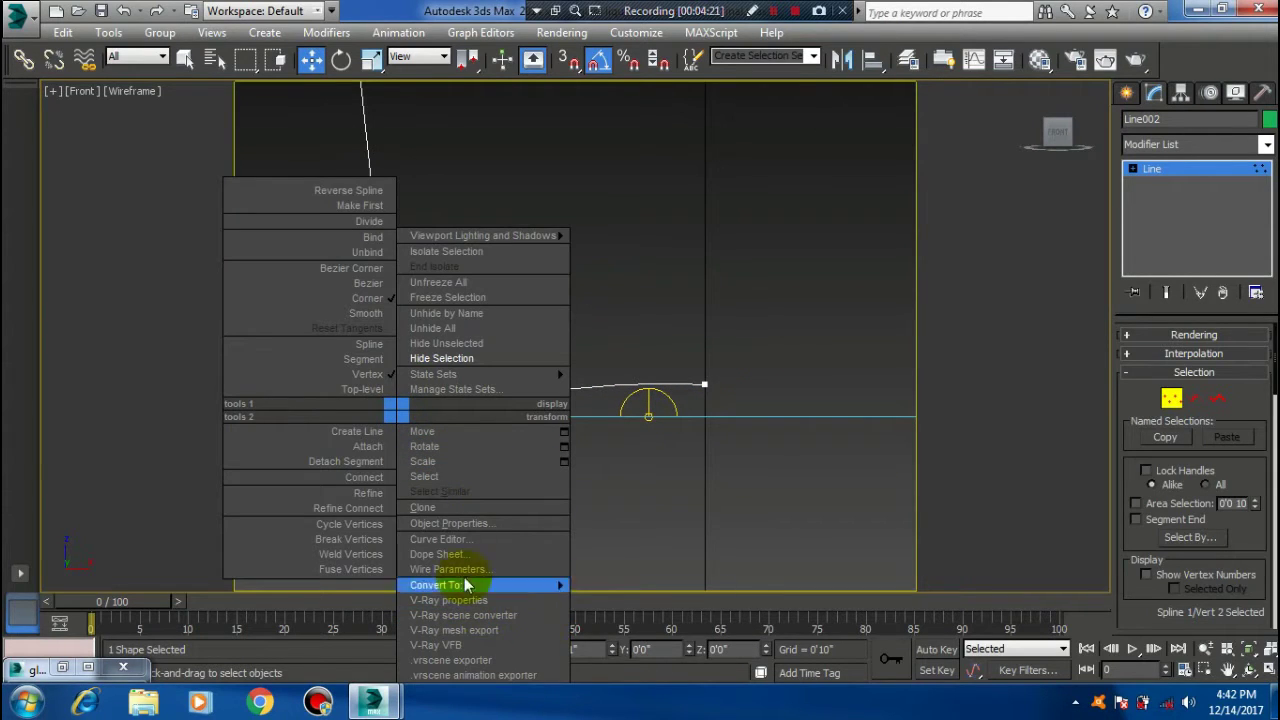
click(367, 285)
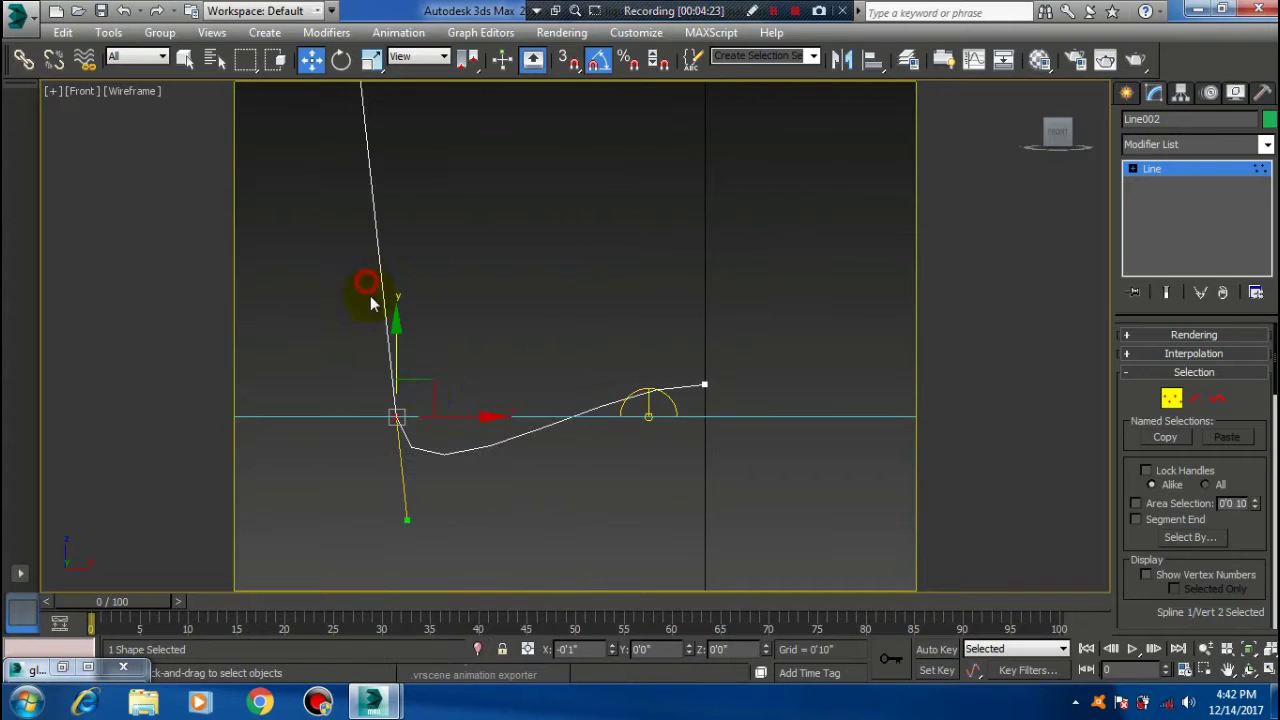
right_click(394, 414)
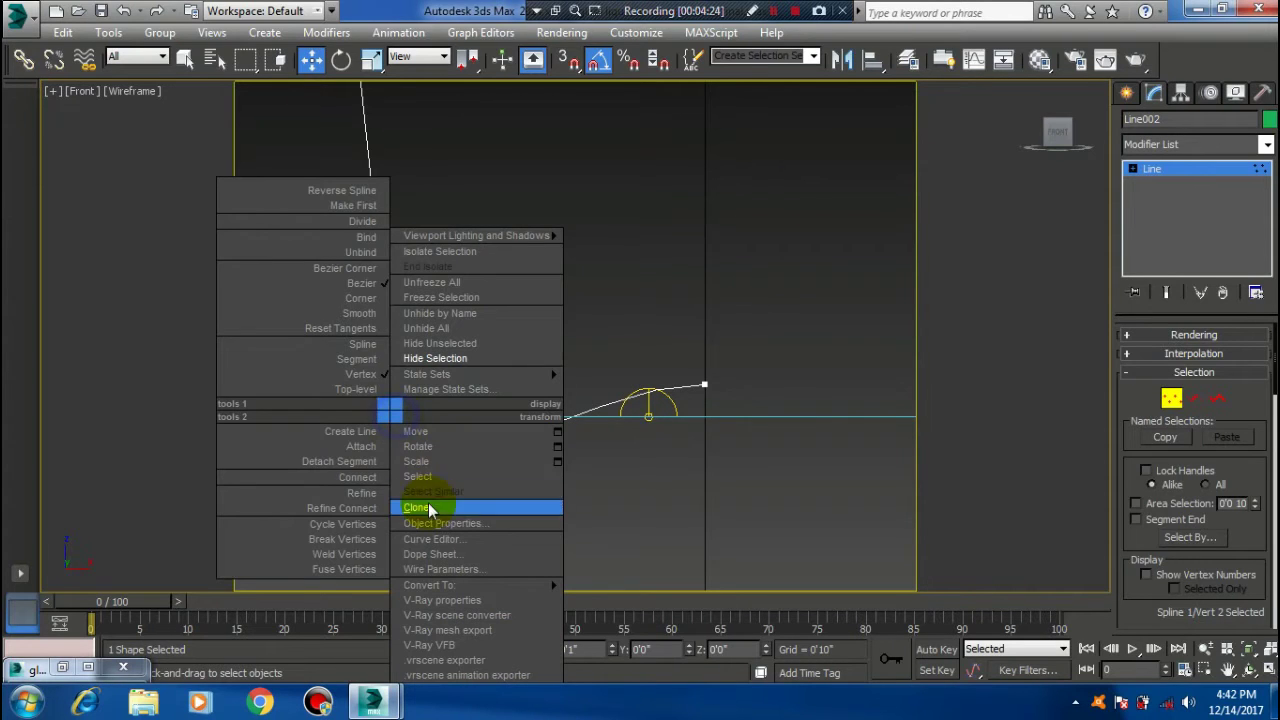
click(373, 270)
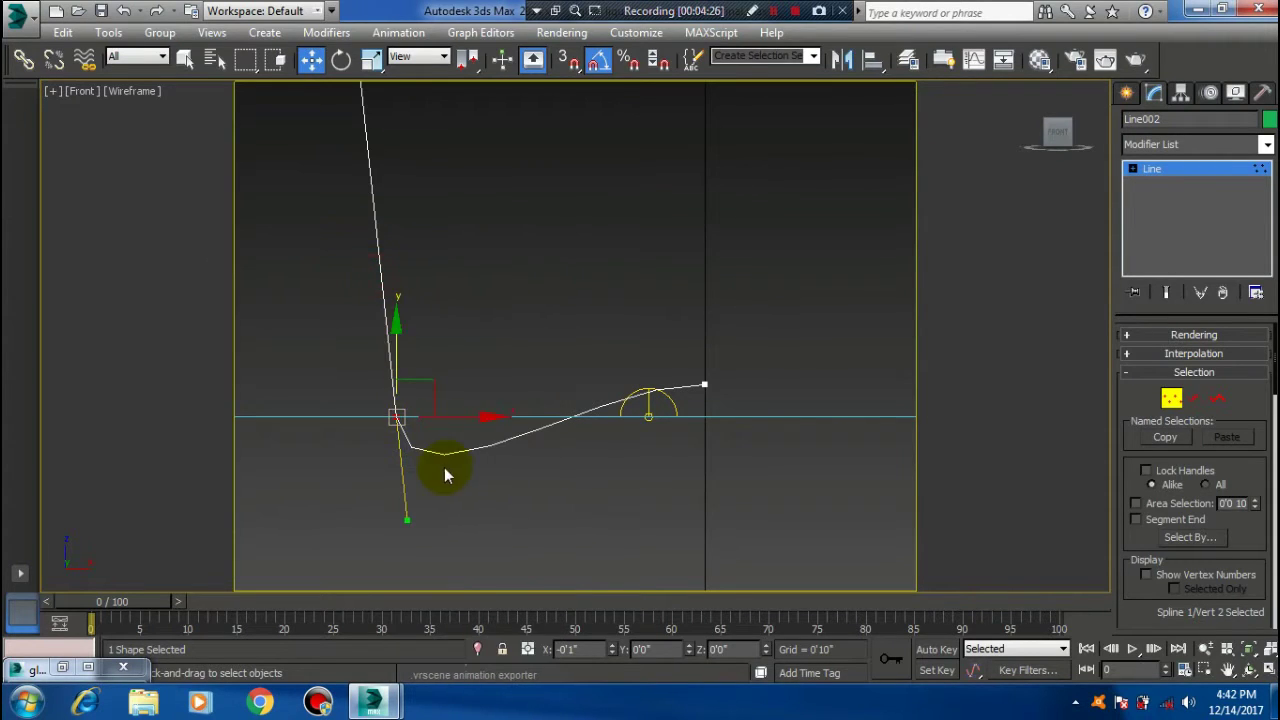
drag(403, 519, 518, 398)
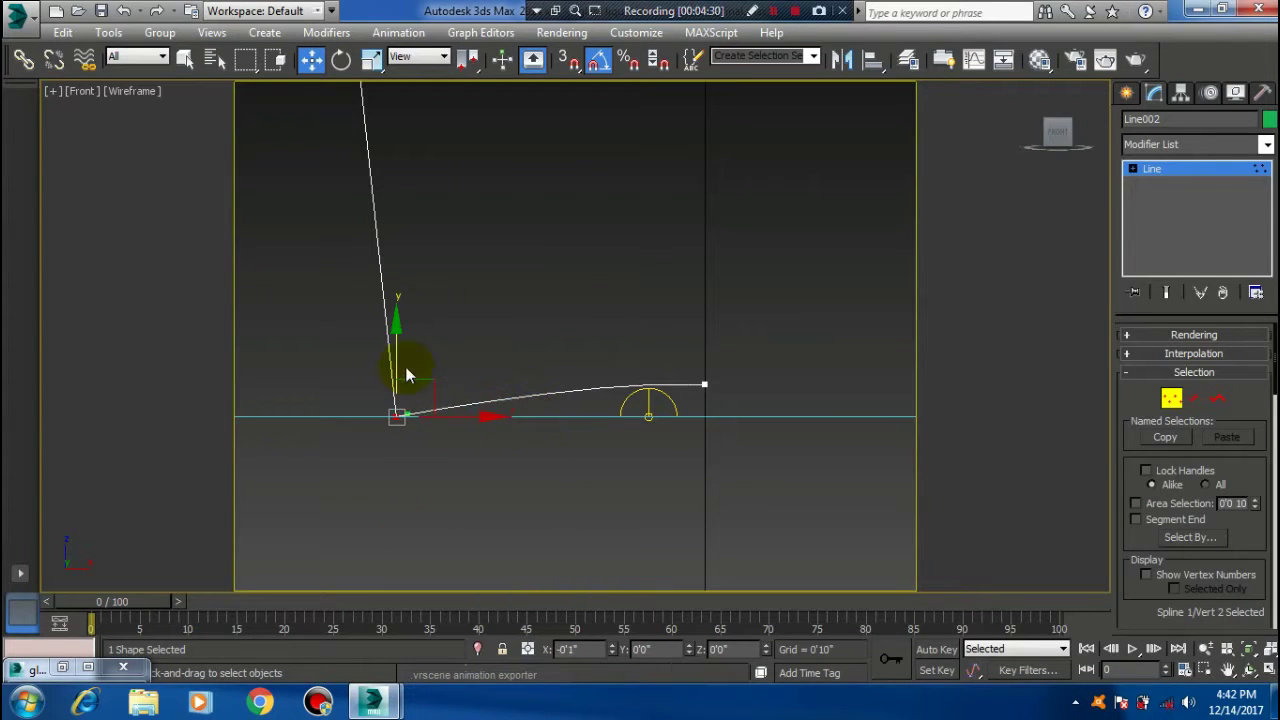
drag(518, 398, 406, 414)
middle_drag(442, 465, 457, 462)
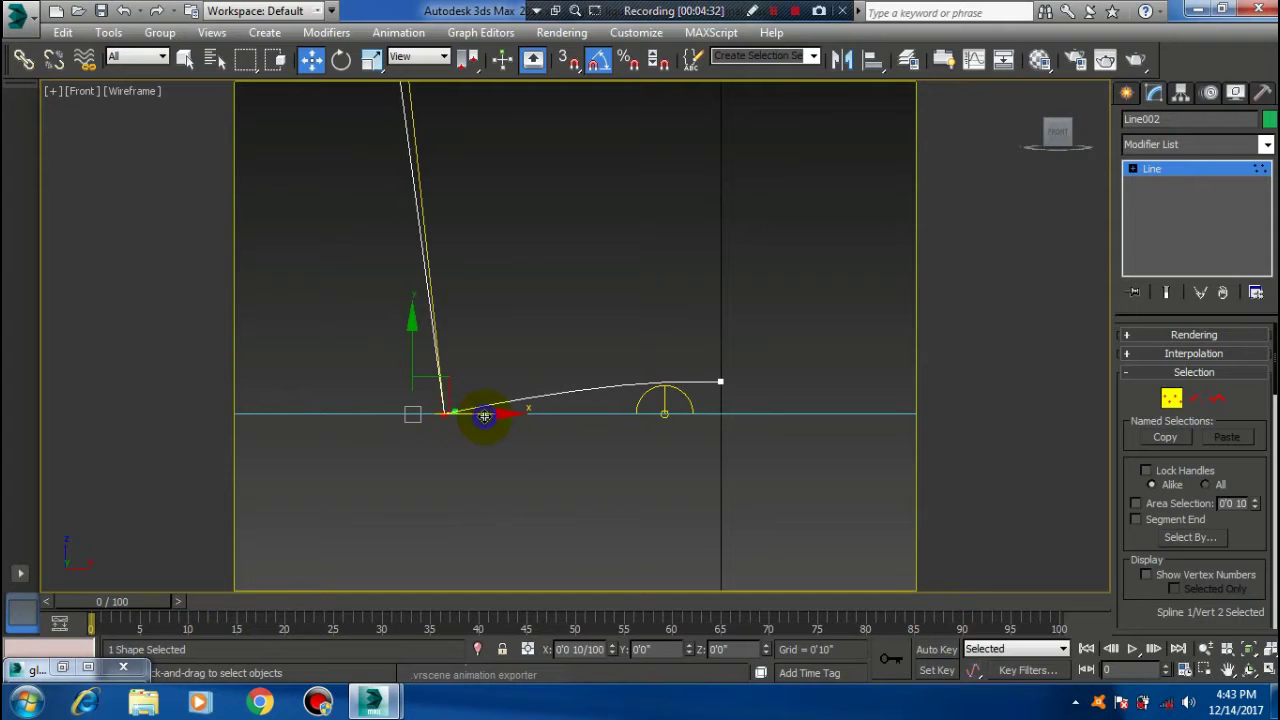
scroll(411, 415, up, 2)
scroll(417, 414, up, 4)
scroll(423, 420, up, 1)
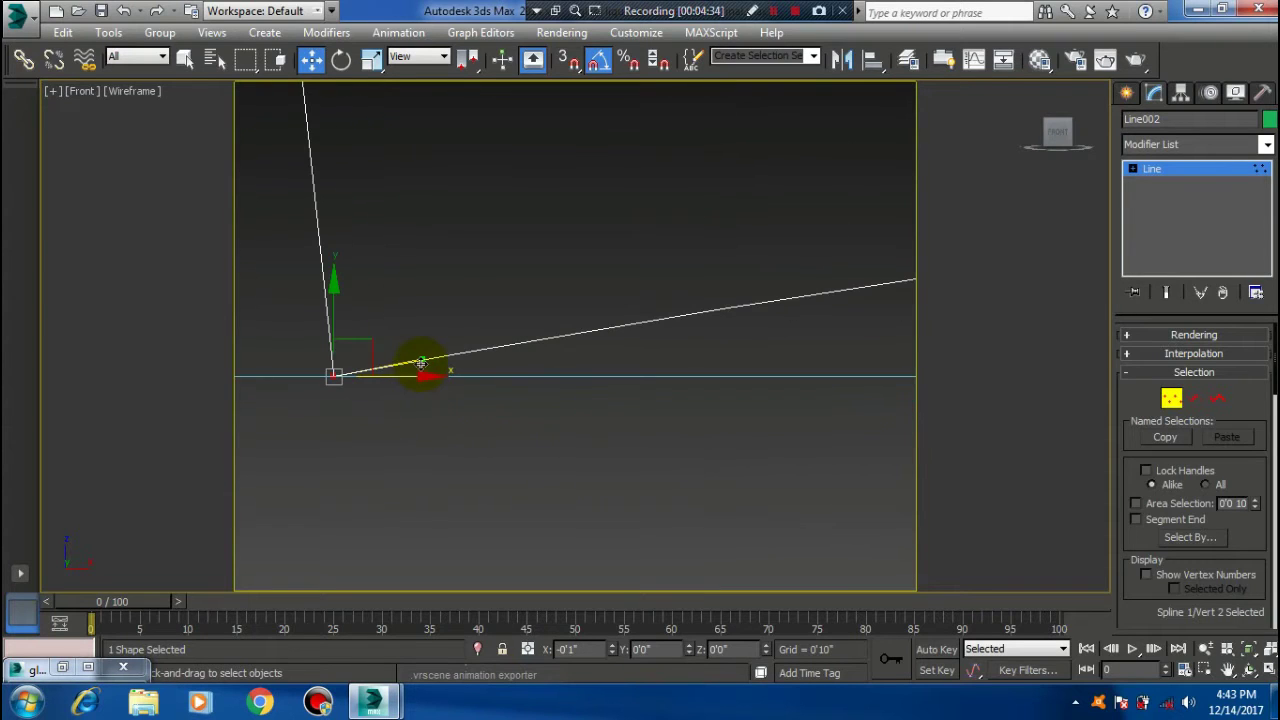
drag(422, 362, 609, 389)
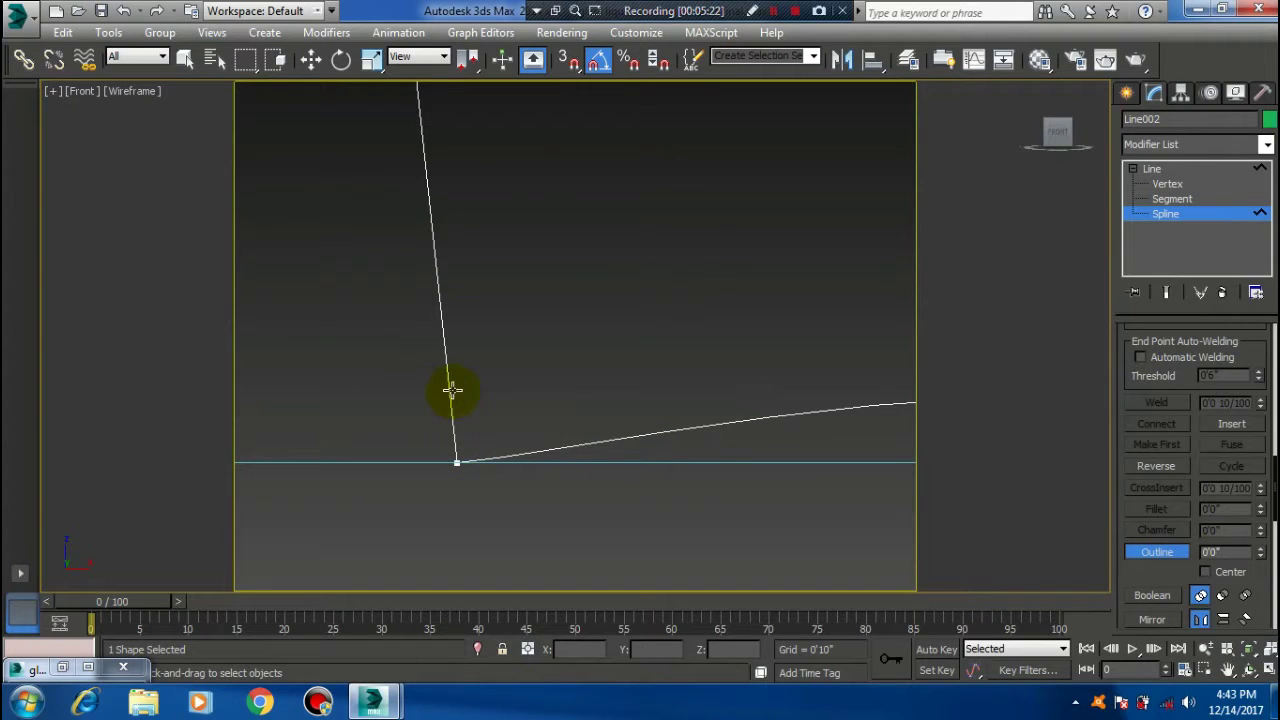
- Outline Line002 into a thin-walled closed profile, redoing the offset once to refine the thickness
drag(452, 390, 510, 349)
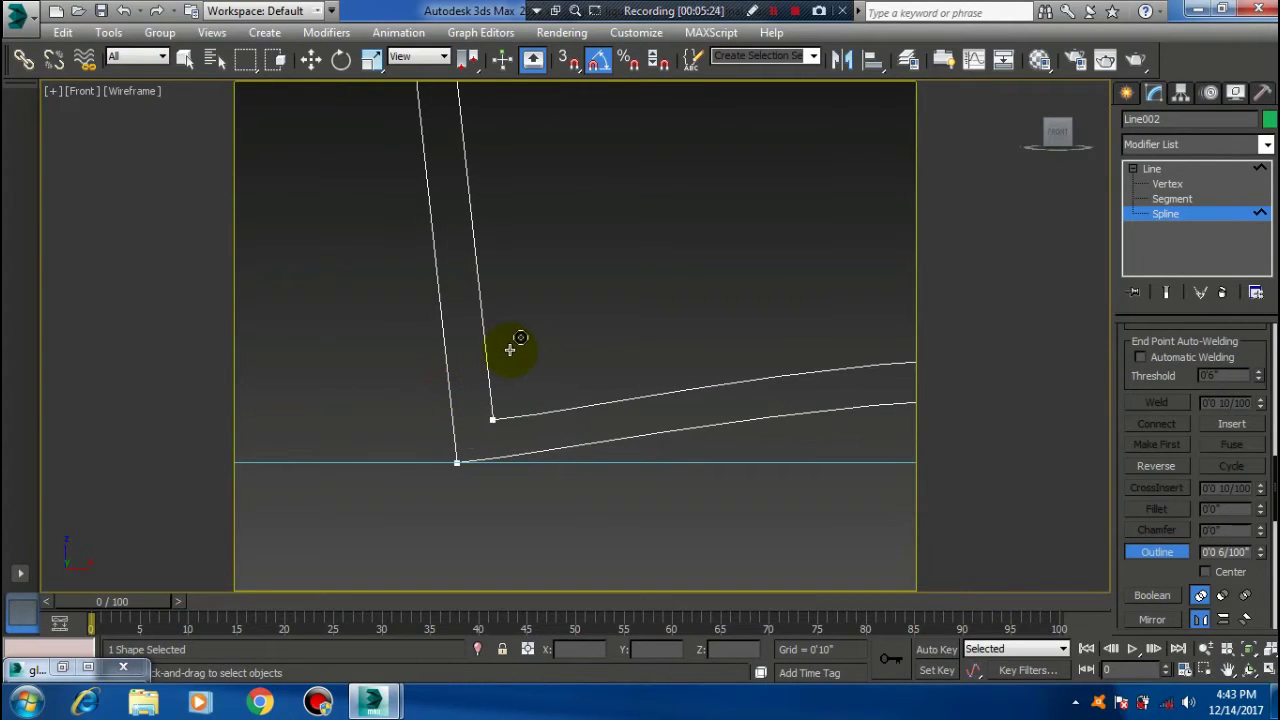
scroll(508, 415, down, 3)
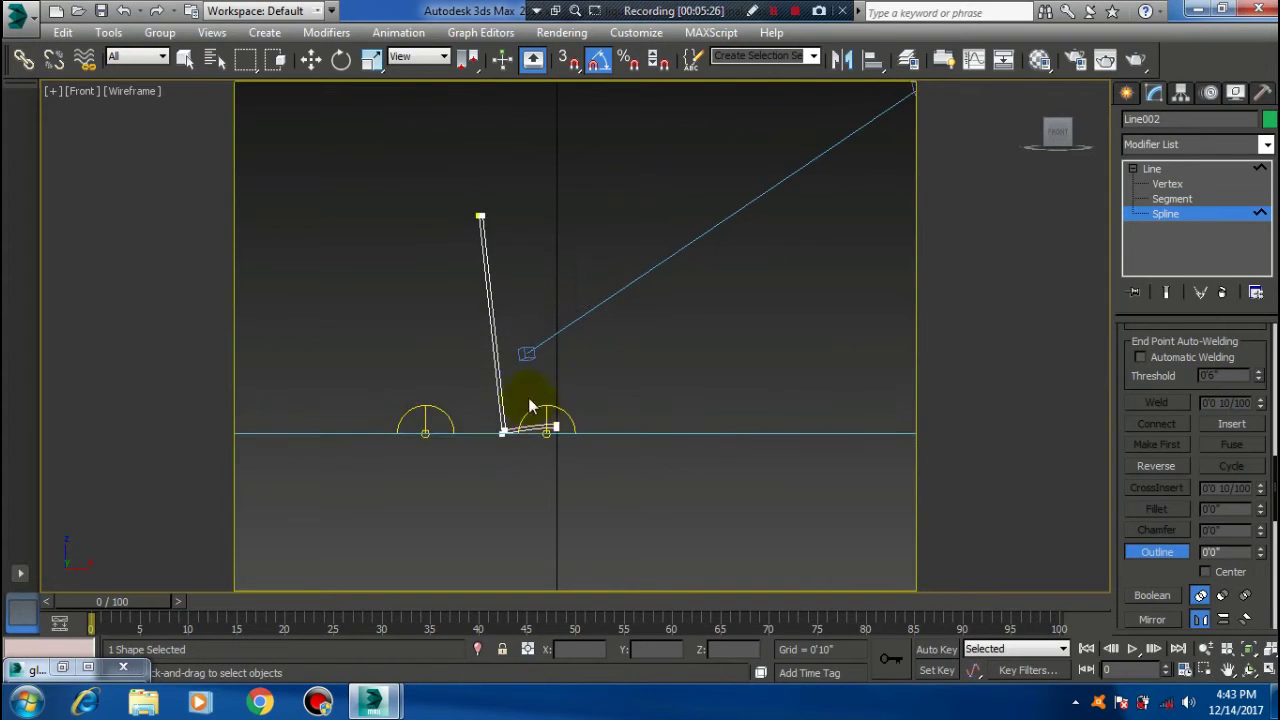
scroll(528, 397, up, 2)
scroll(529, 479, up, 2)
middle_drag(557, 481, 553, 357)
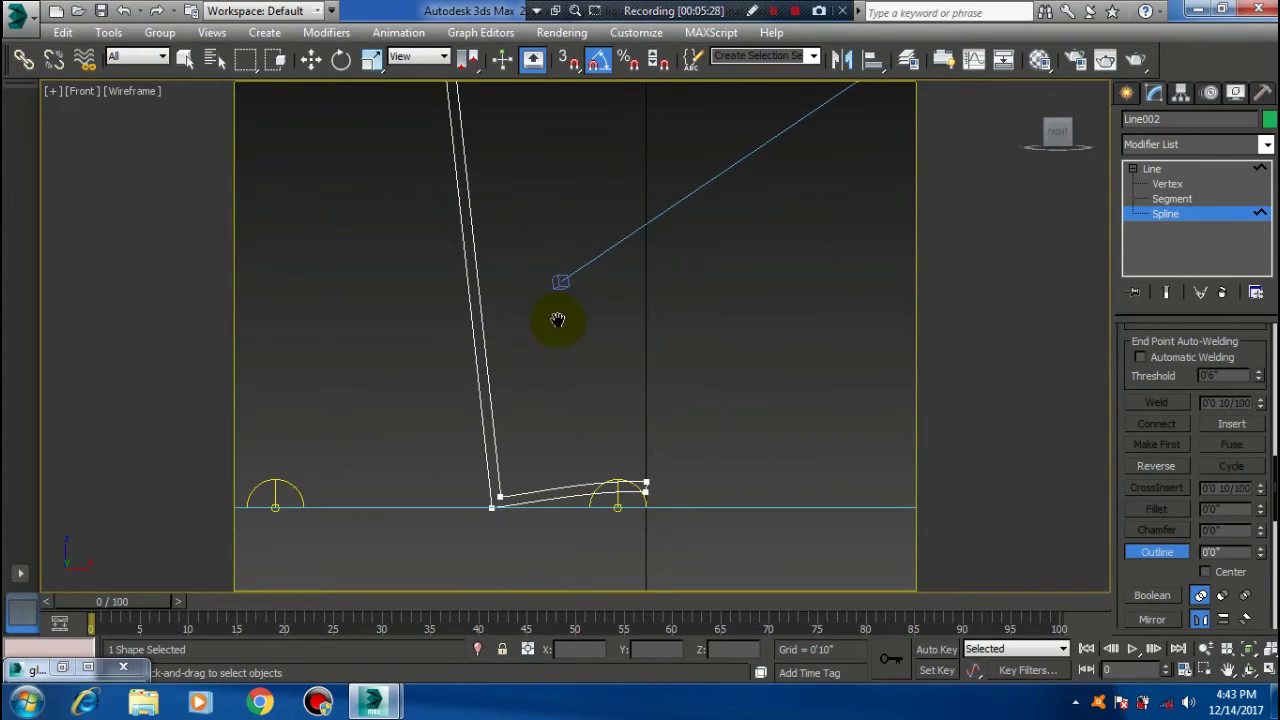
click(123, 11)
drag(483, 457, 518, 441)
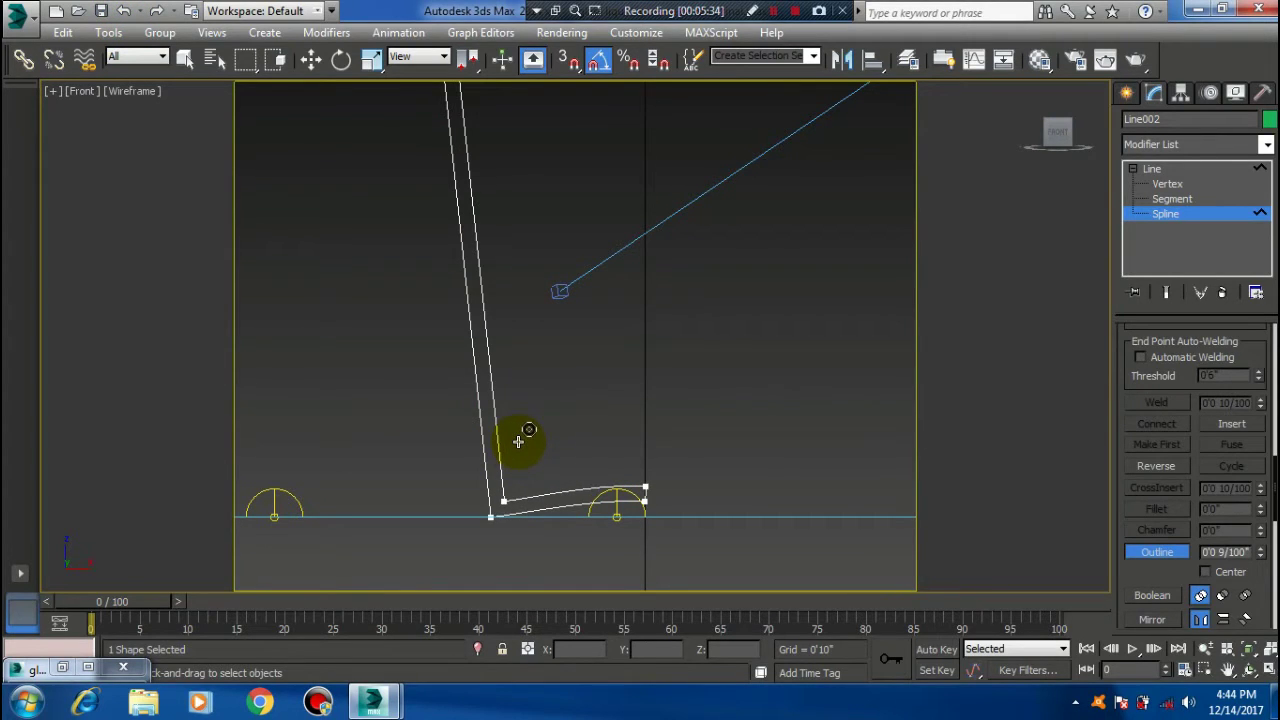
drag(520, 441, 520, 440)
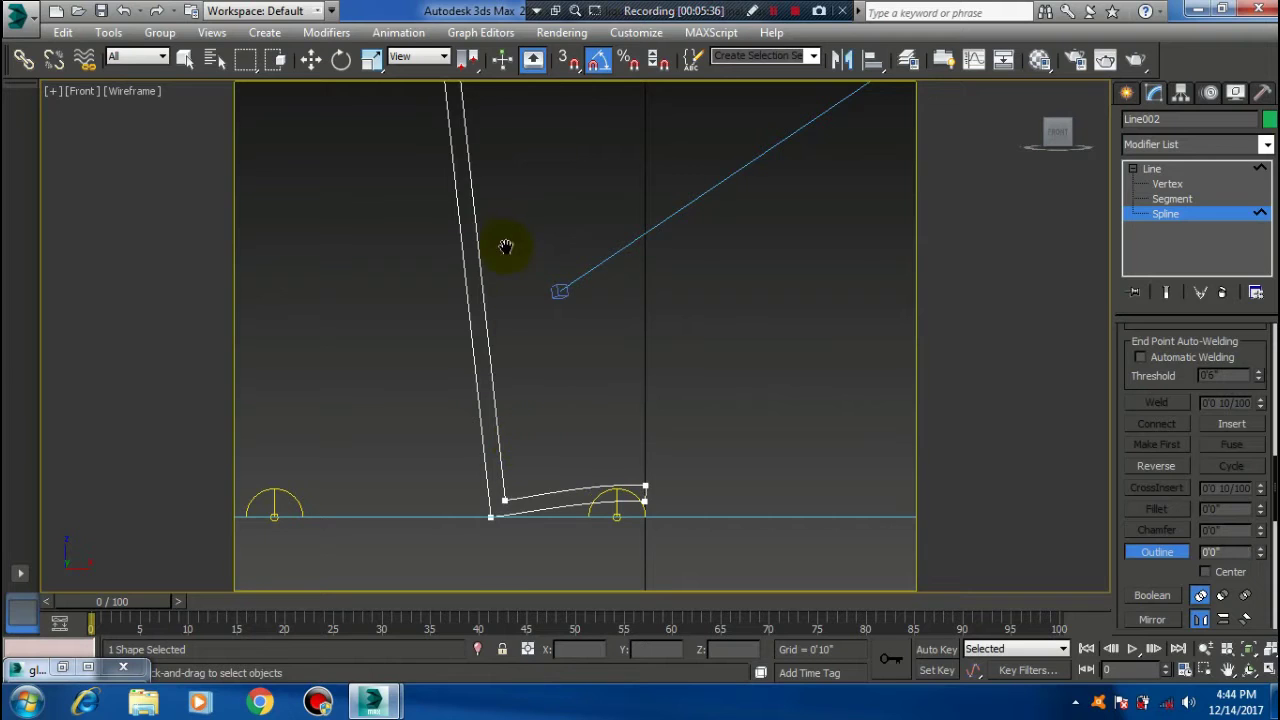
scroll(491, 309, down, 4)
scroll(511, 434, up, 4)
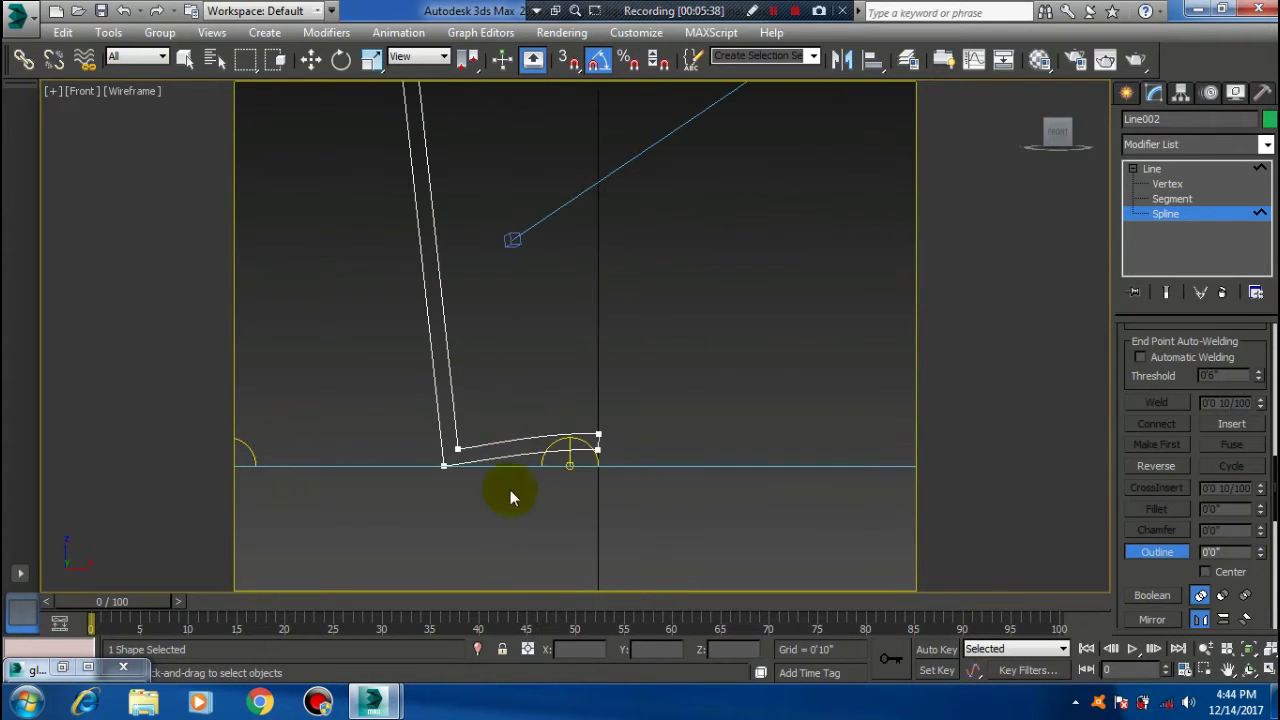
scroll(621, 487, up, 1)
scroll(614, 434, up, 3)
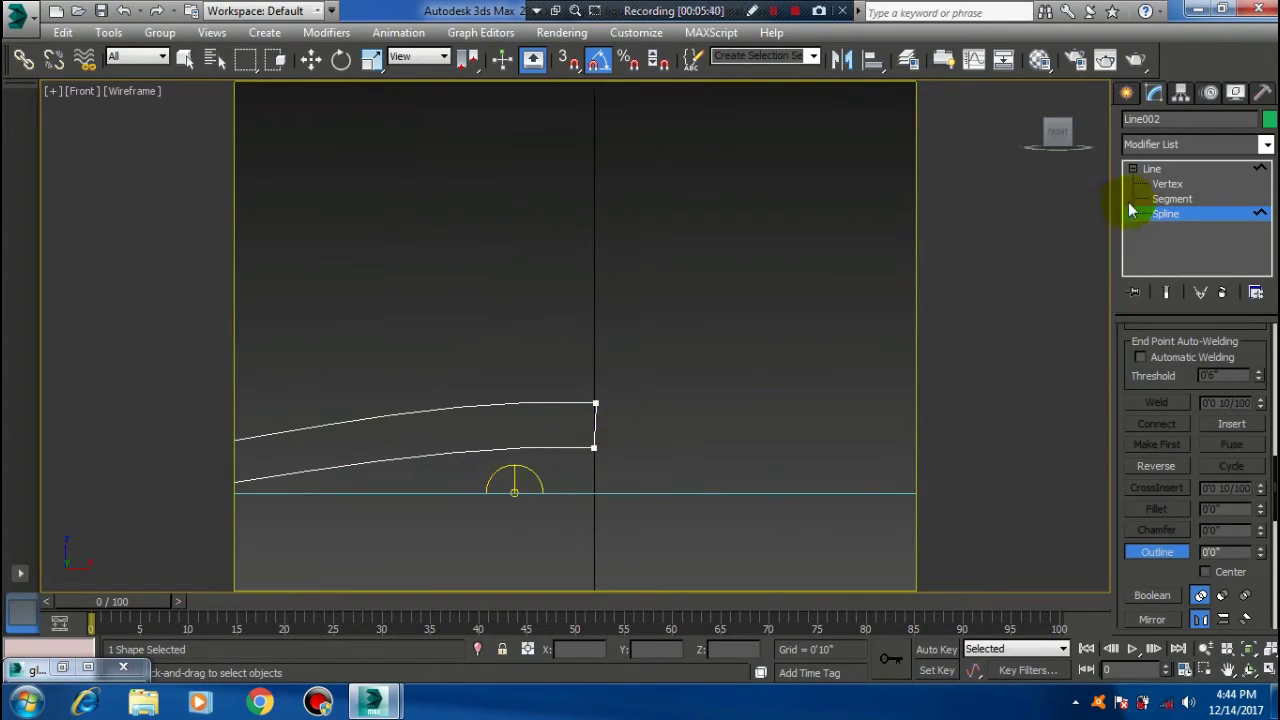
- Delete the segment joining the two outline ends and select the upper rim segment
click(1172, 198)
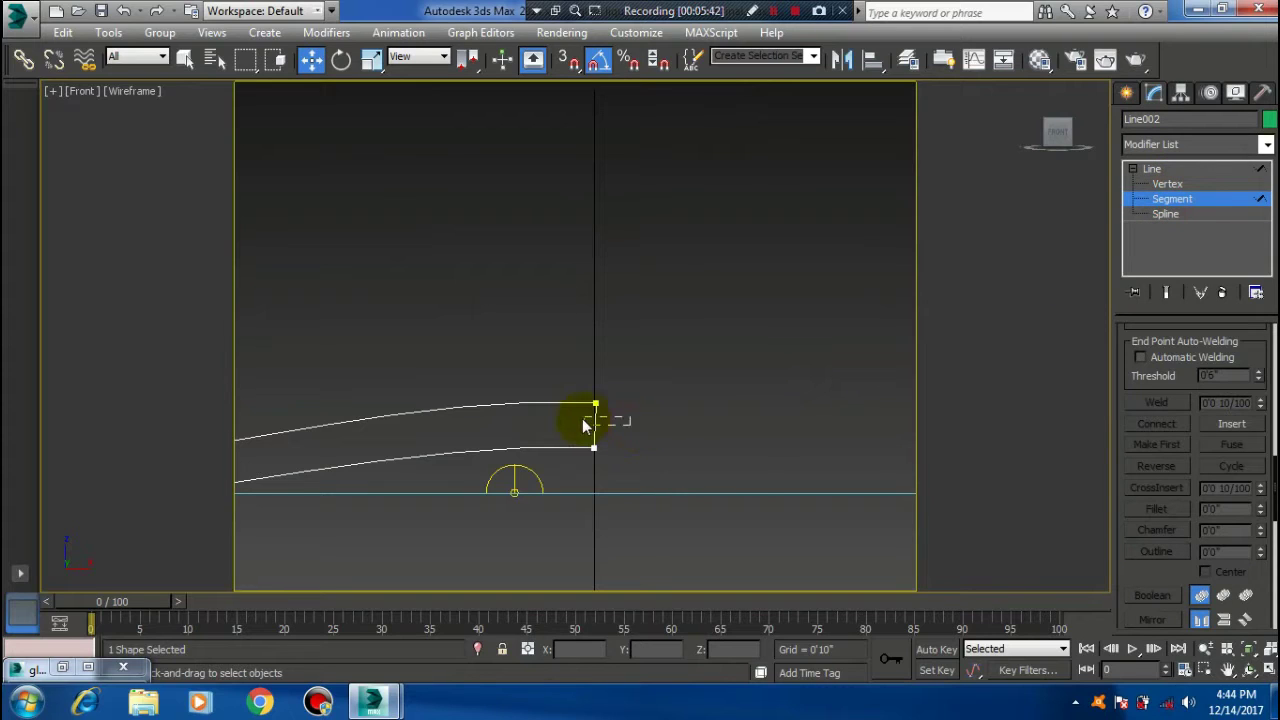
key(Delete)
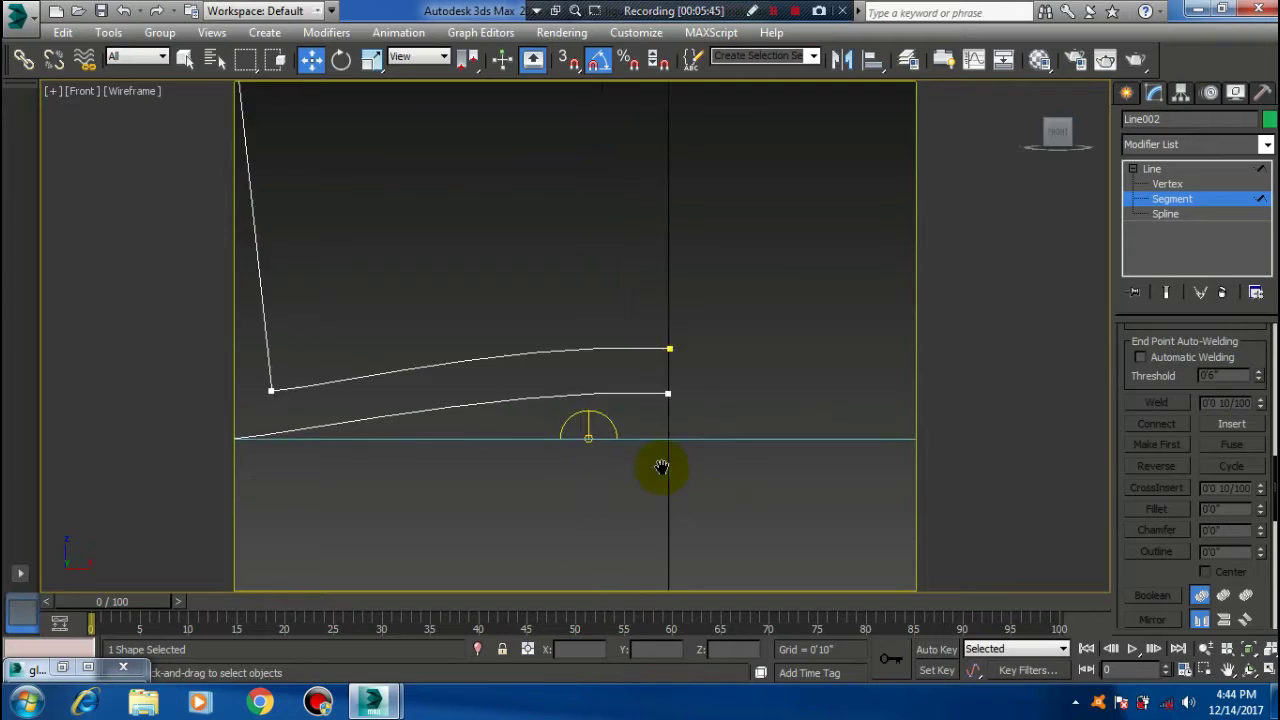
scroll(663, 466, down, 3)
scroll(620, 391, up, 1)
scroll(634, 371, up, 2)
click(652, 370)
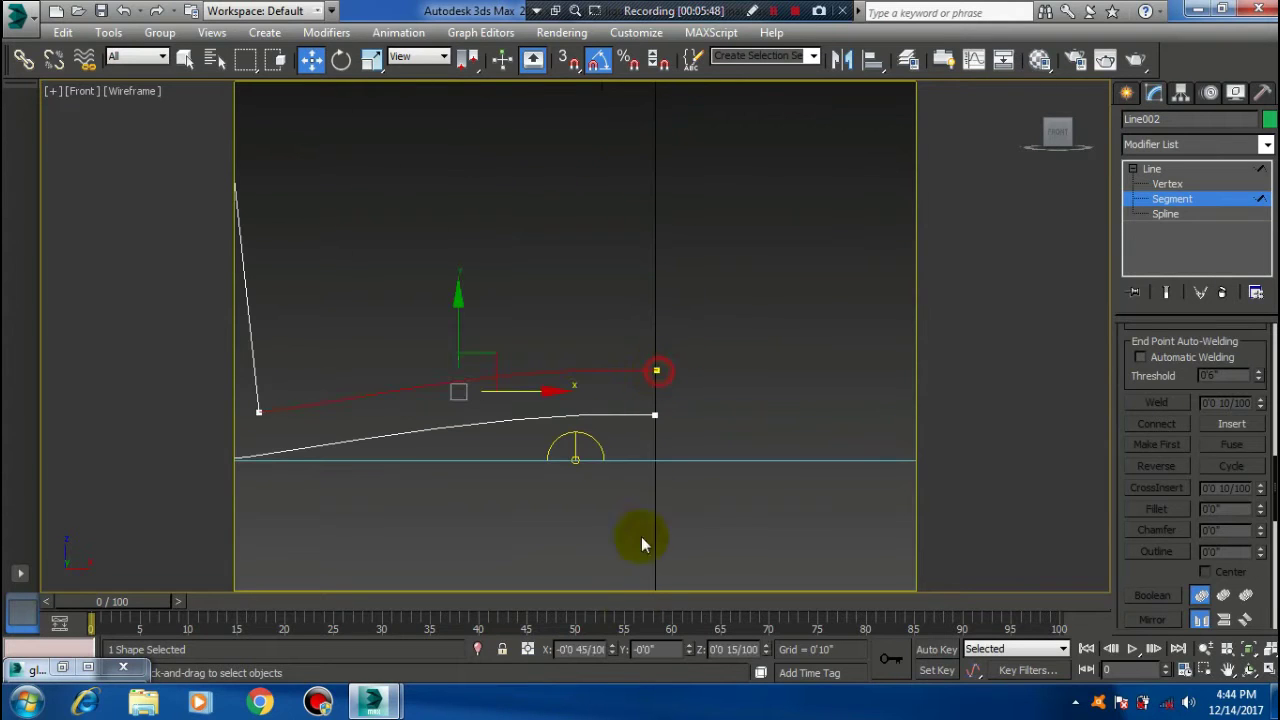
- Align the upper curve's right endpoint to the central axis
click(1160, 185)
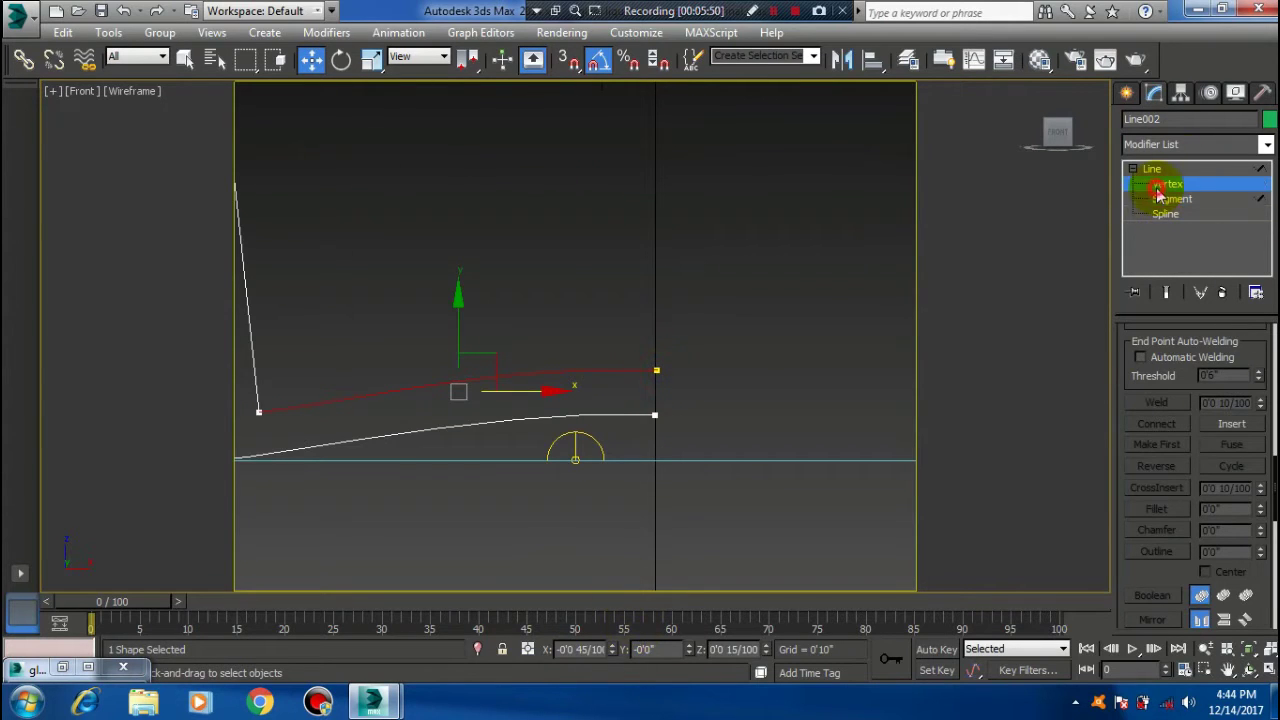
click(658, 369)
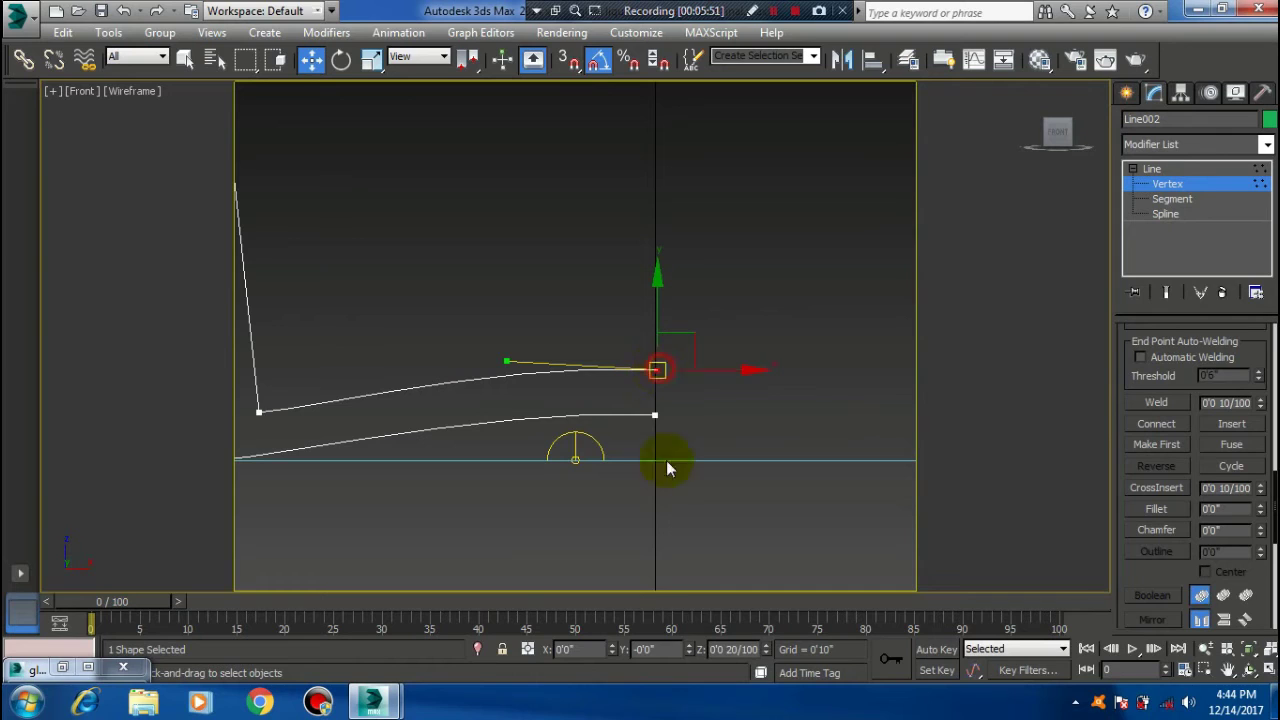
click(613, 653)
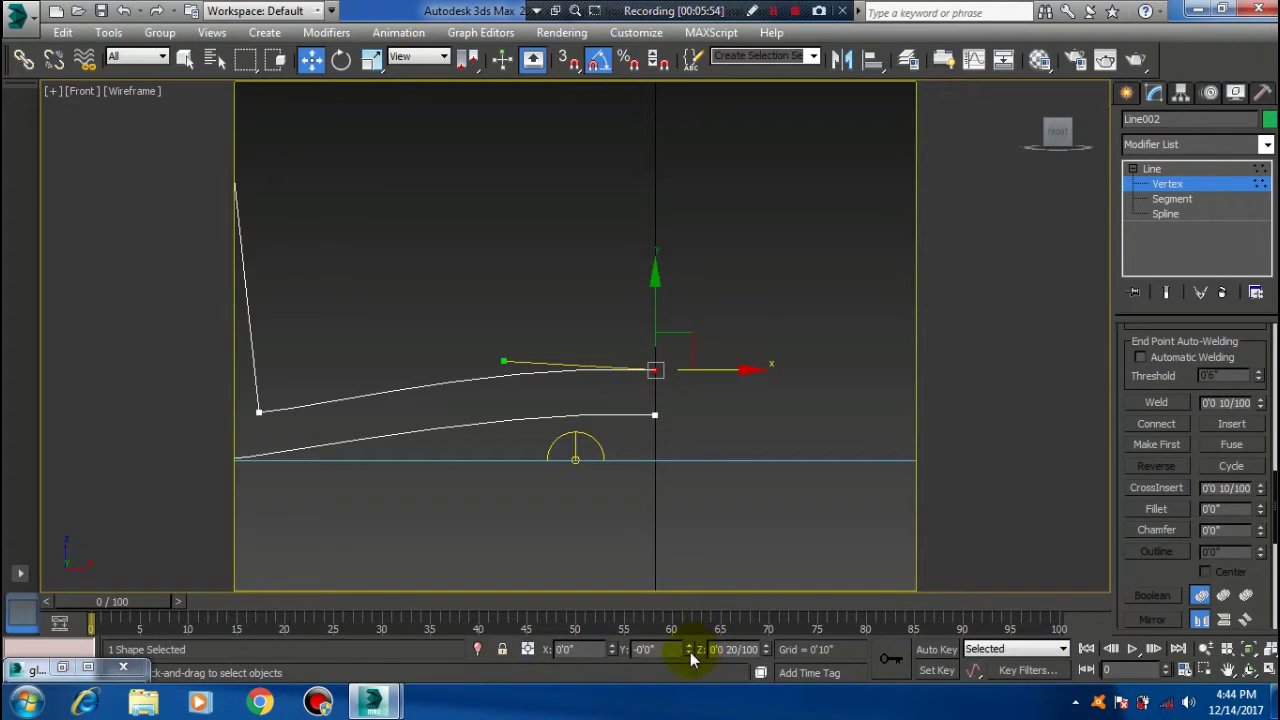
click(650, 414)
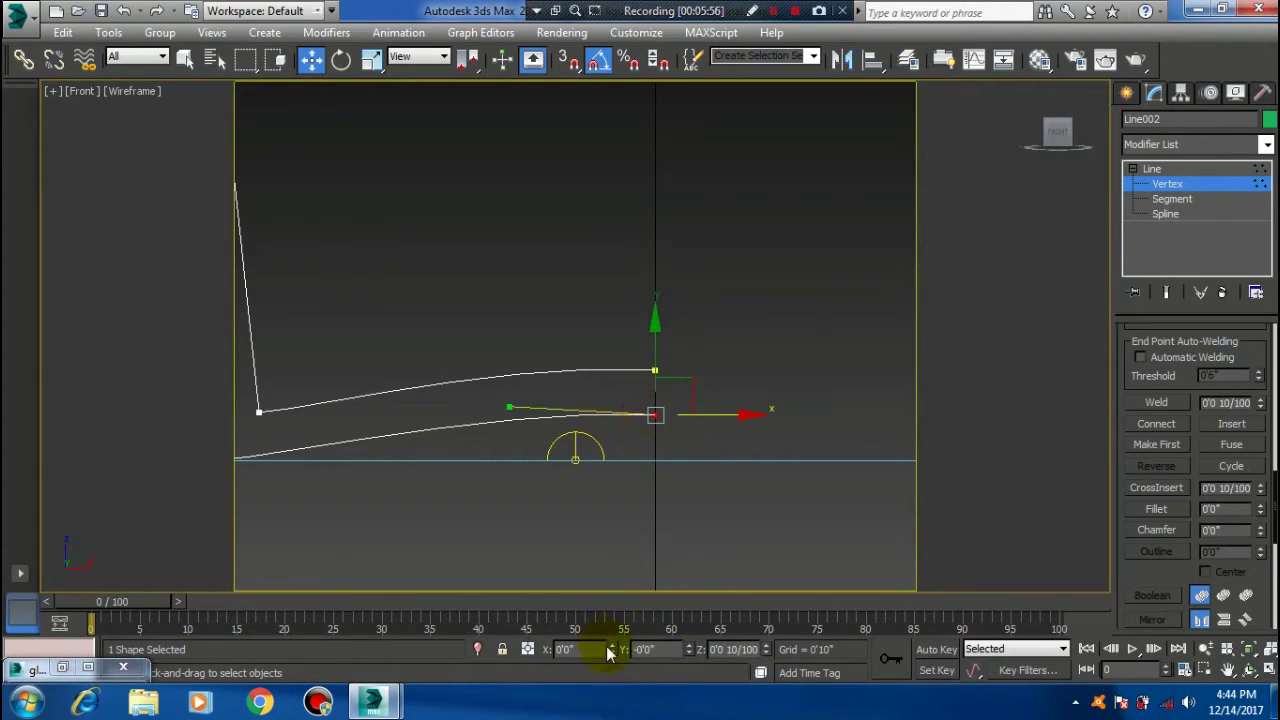
mouse_move(704, 455)
middle_down()
mouse_move(637, 423)
mouse_move(477, 463)
mouse_move(606, 429)
mouse_move(593, 496)
mouse_move(657, 470)
middle_up()
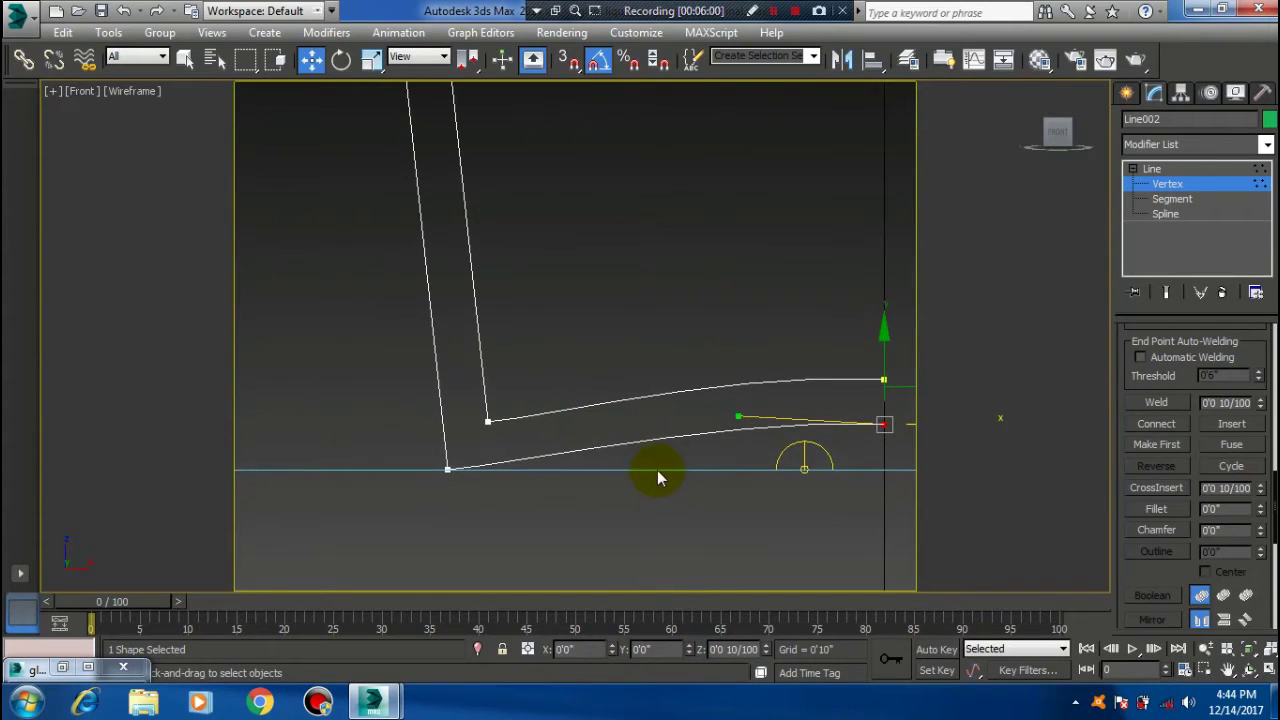
scroll(657, 470, down, 3)
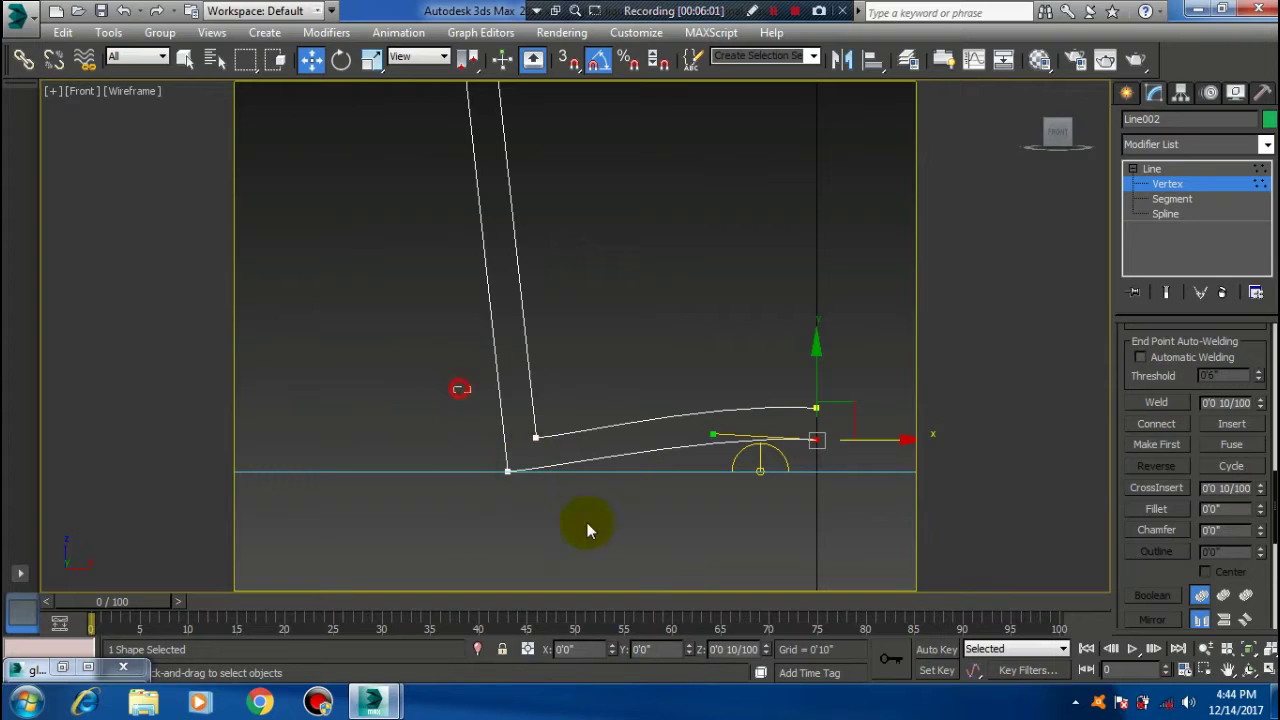
- Fillet the two base corner vertices into curves
drag(457, 386, 600, 540)
click(1156, 509)
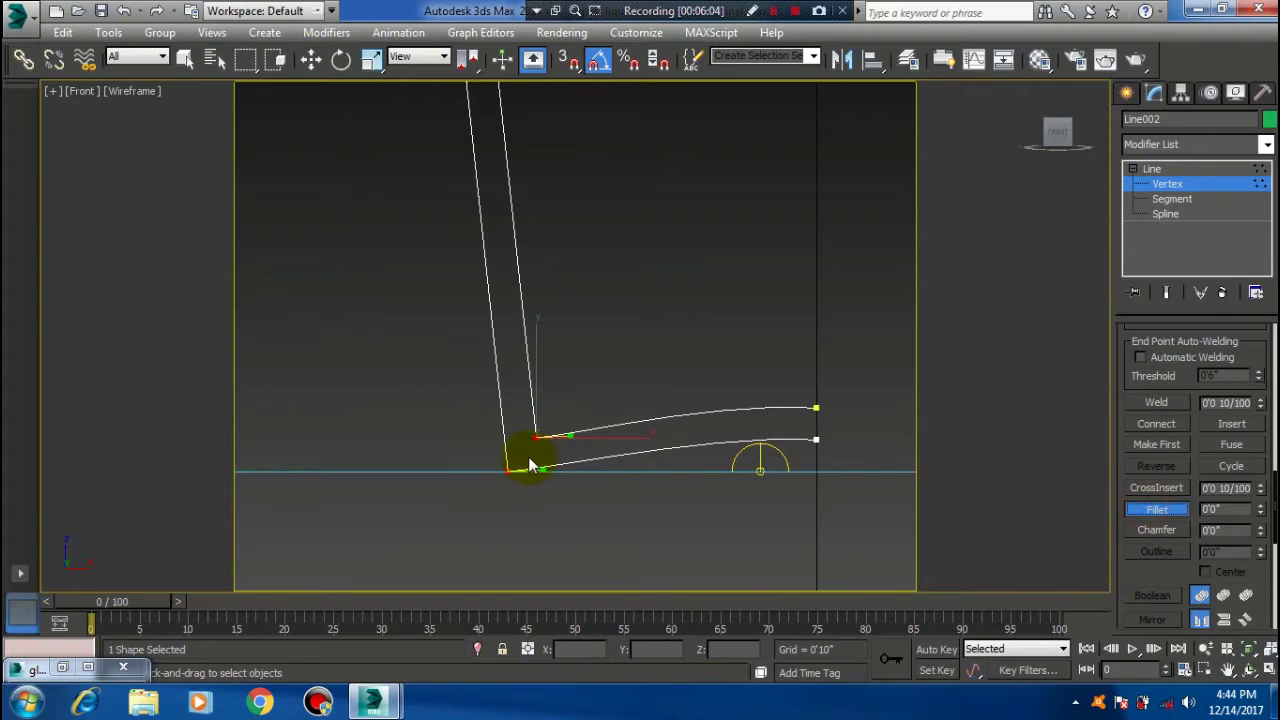
drag(541, 436, 562, 396)
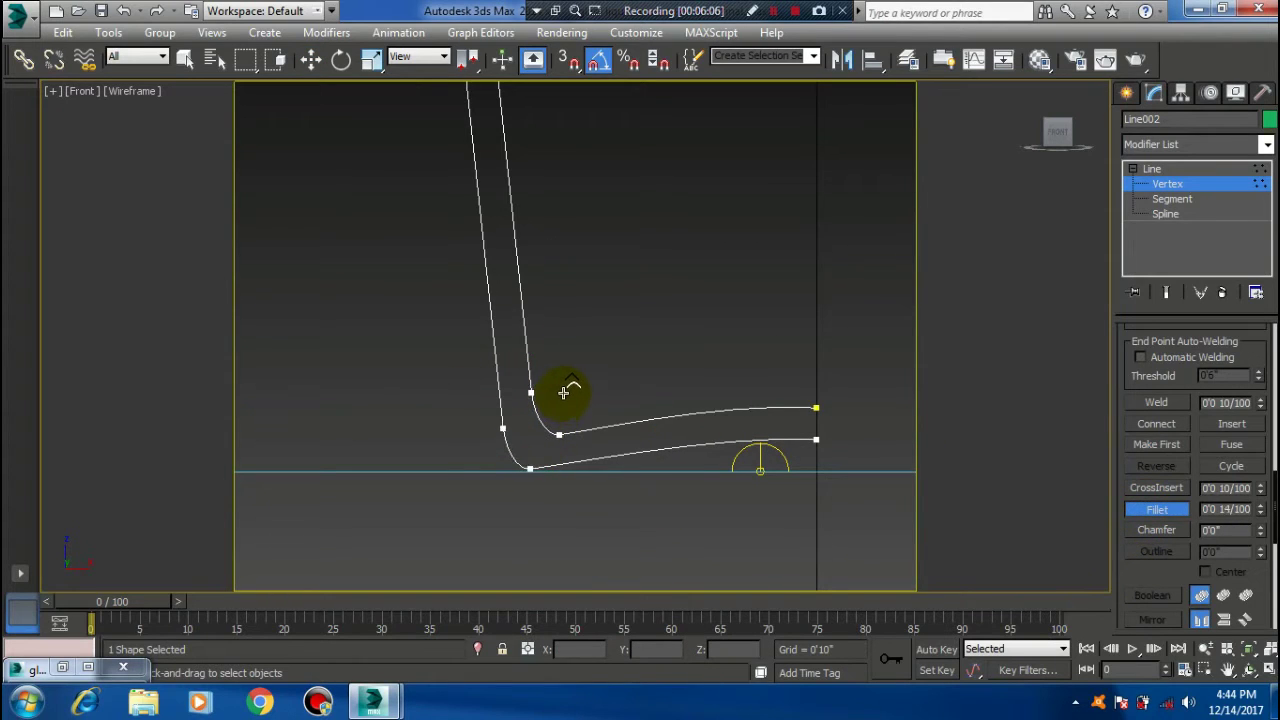
scroll(560, 400, down, 2)
scroll(551, 471, down, 2)
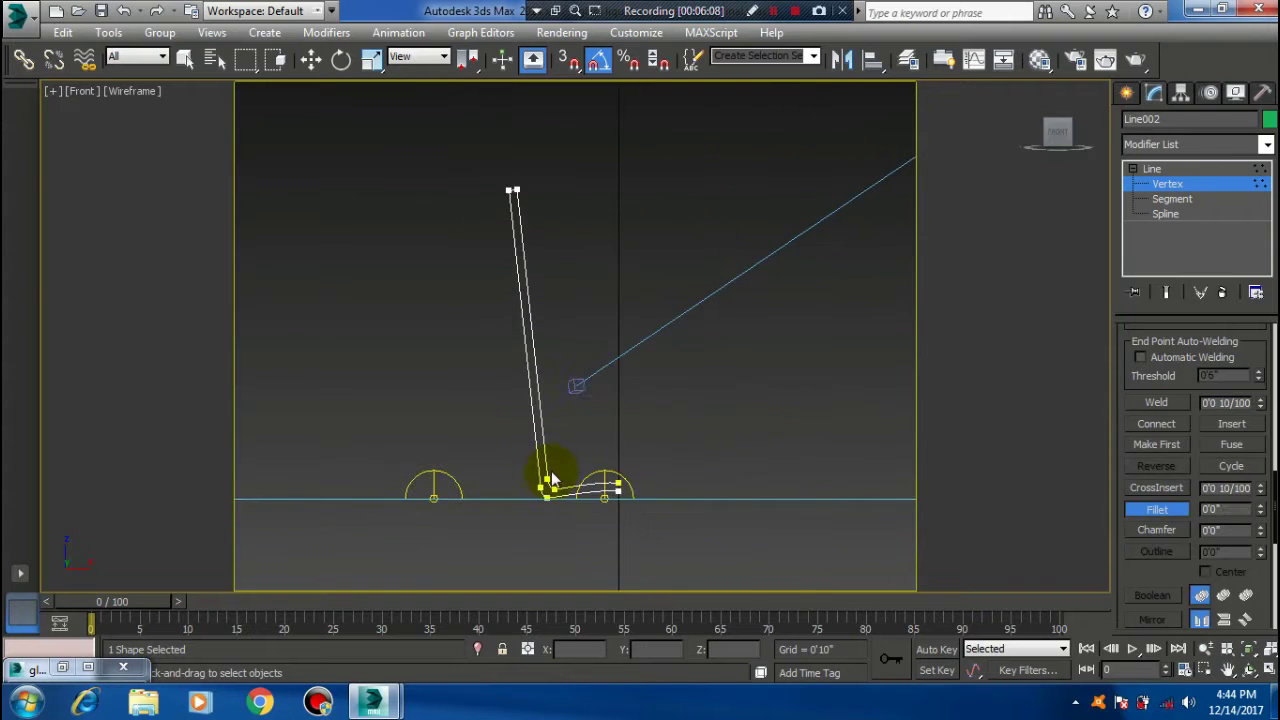
scroll(522, 238, up, 4)
scroll(522, 238, up, 3)
- Level the rim by setting the right top vertex's Z to 0'4"
drag(459, 280, 603, 365)
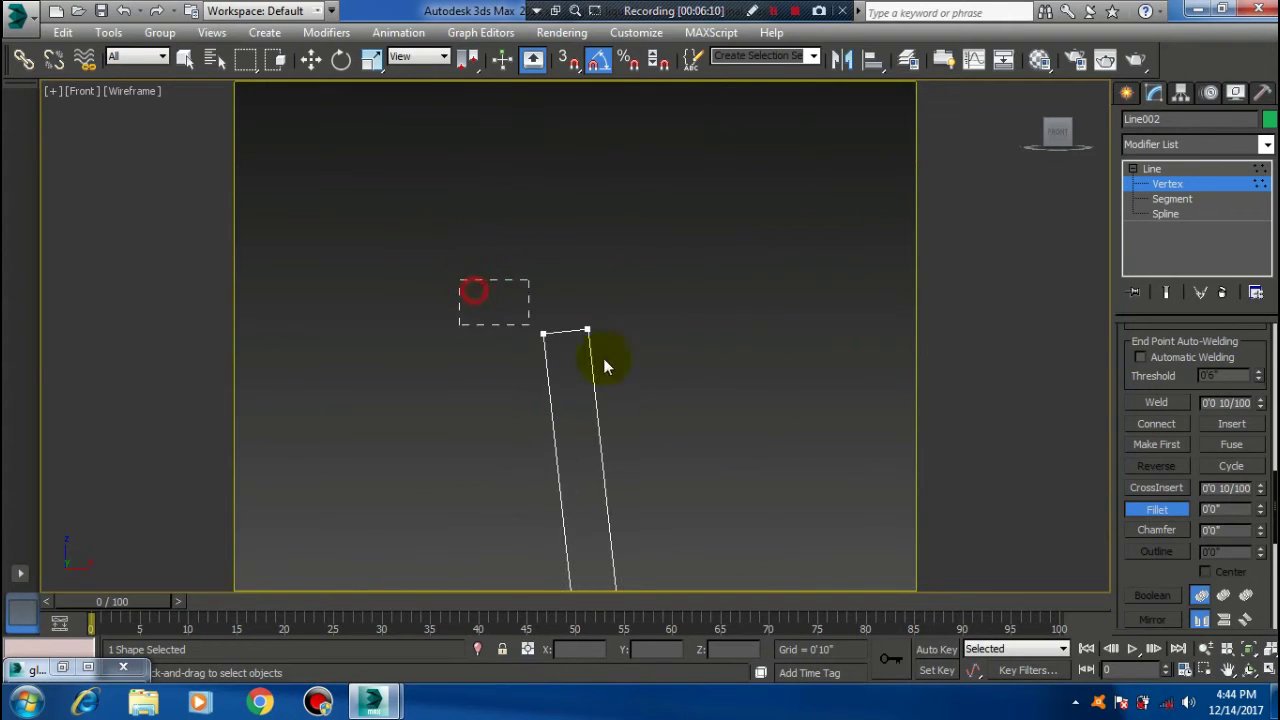
key(w)
click(587, 330)
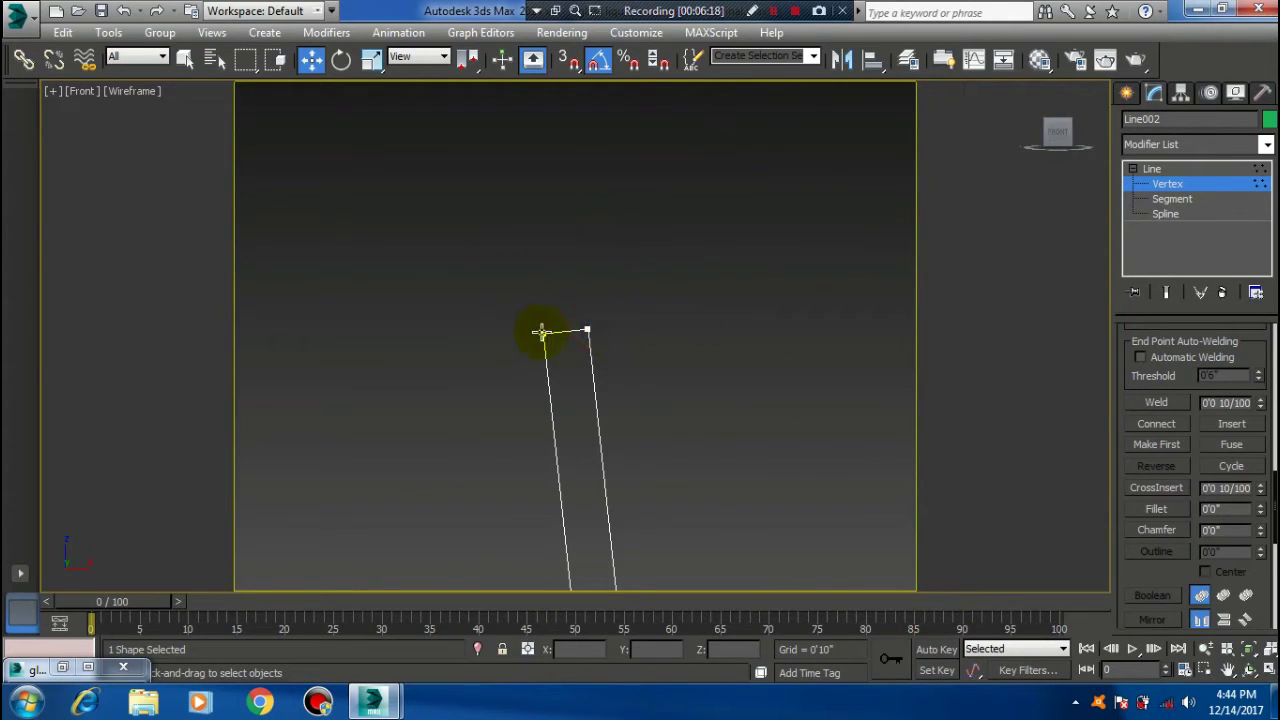
click(540, 332)
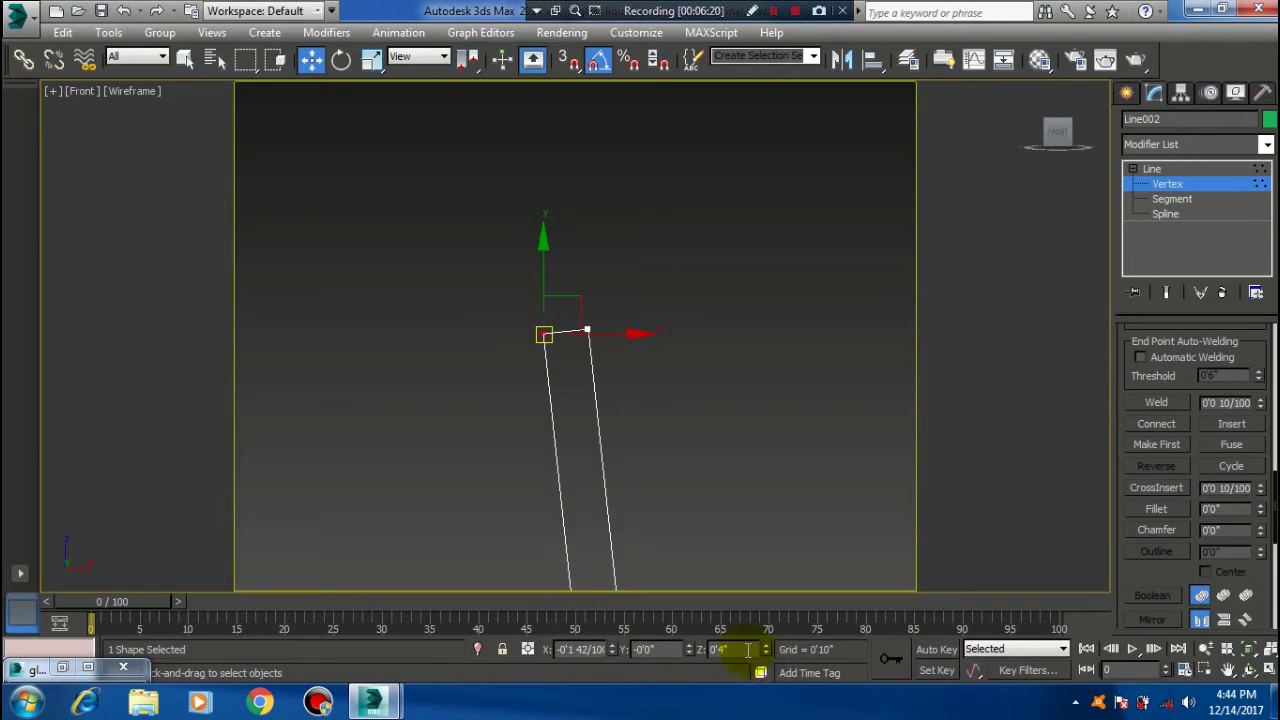
click(588, 333)
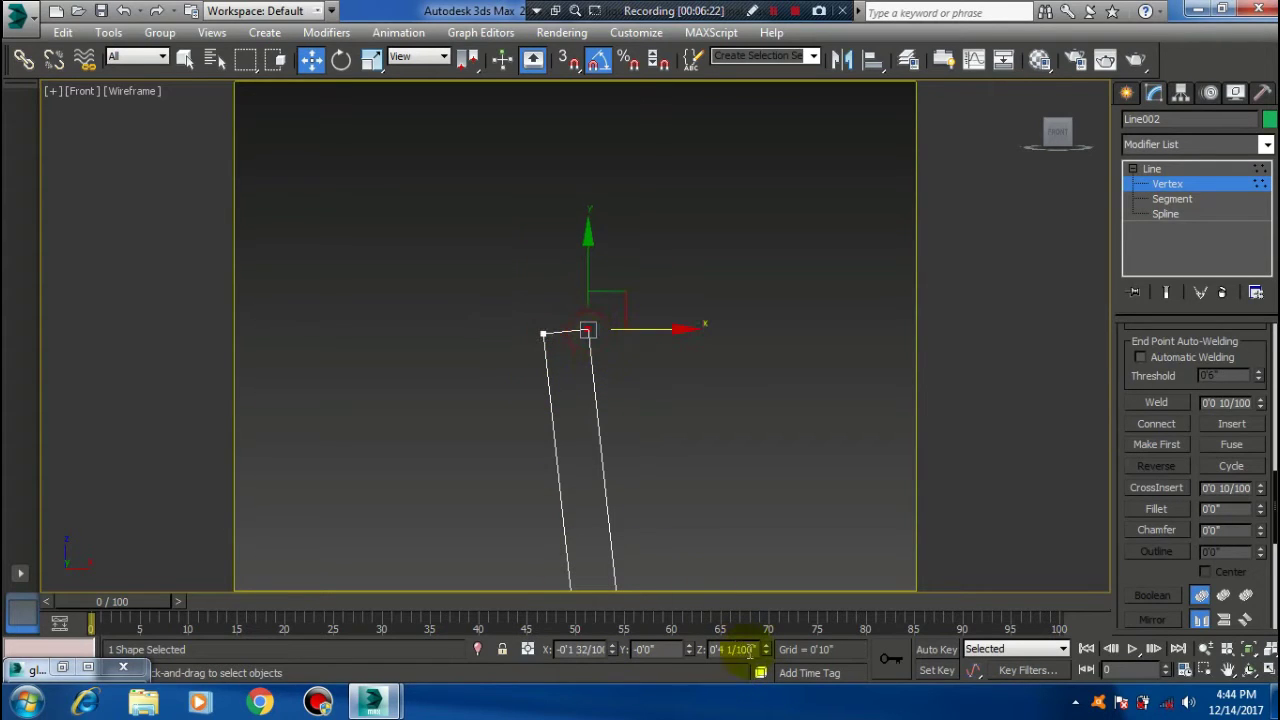
text(0'4)
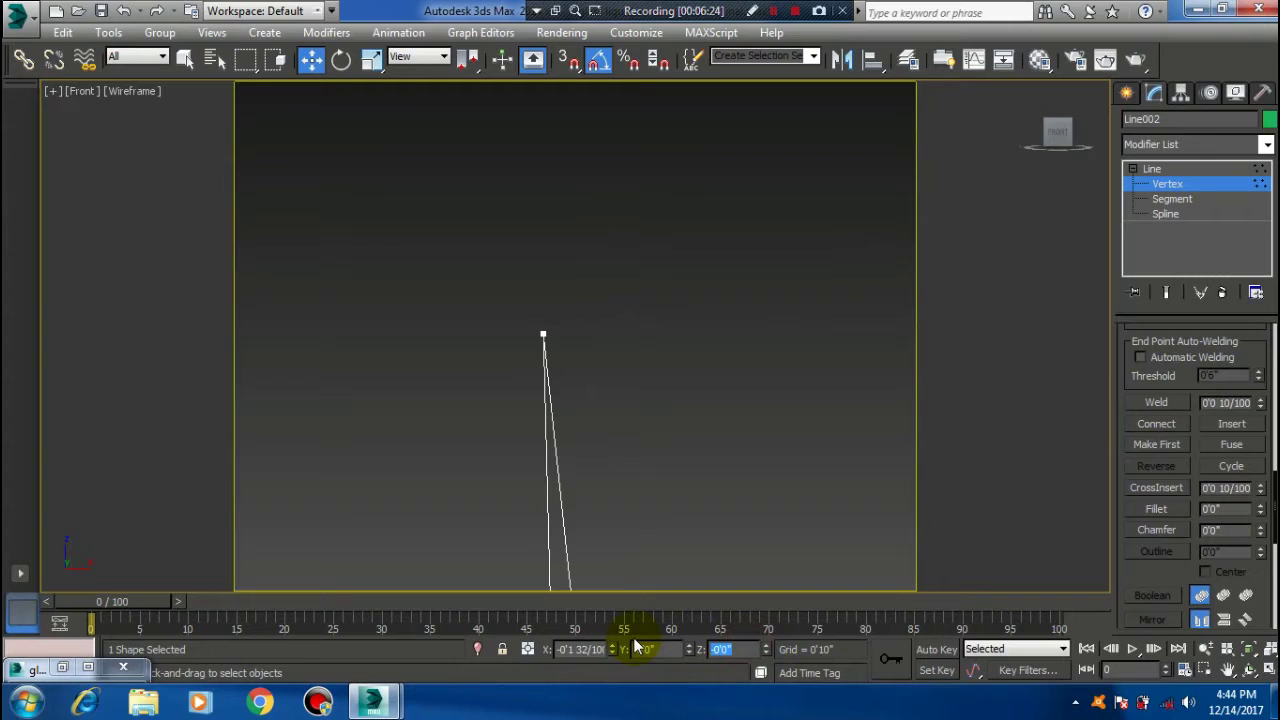
key(Return)
- Lightly fillet the top-left rim vertex, then select the bottom-corner vertex
middle_drag(519, 514, 602, 396)
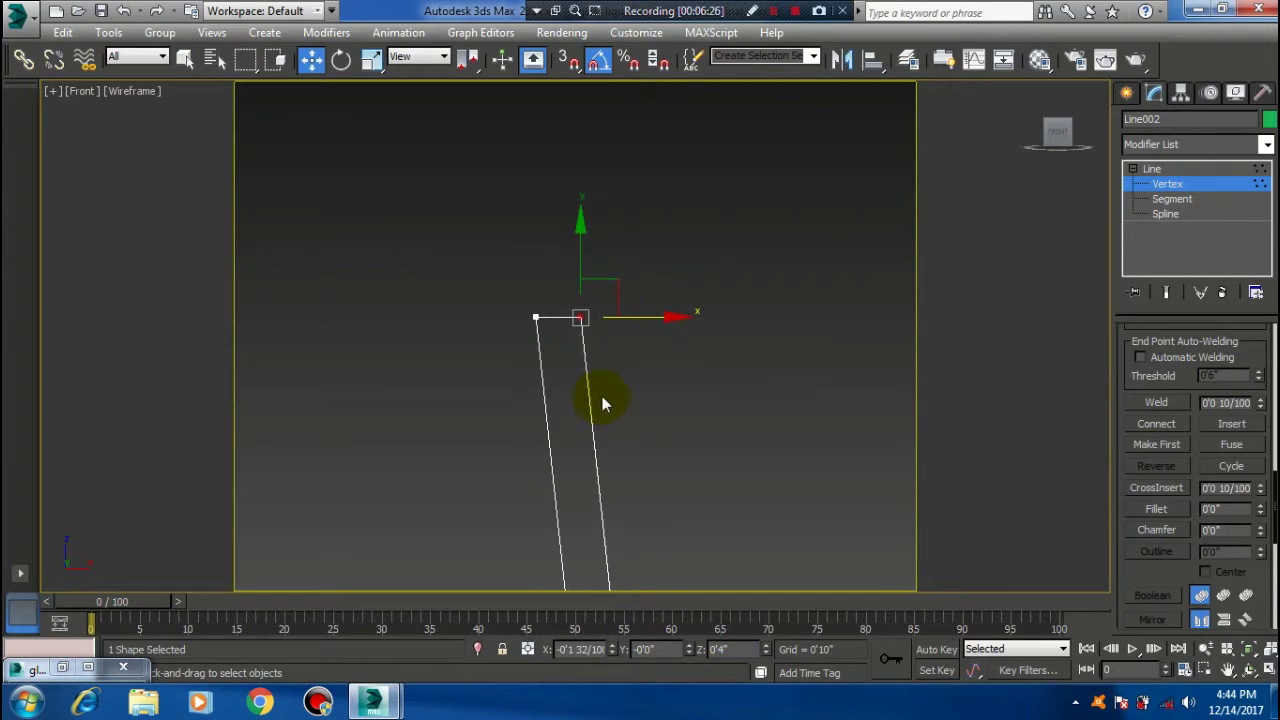
click(1163, 507)
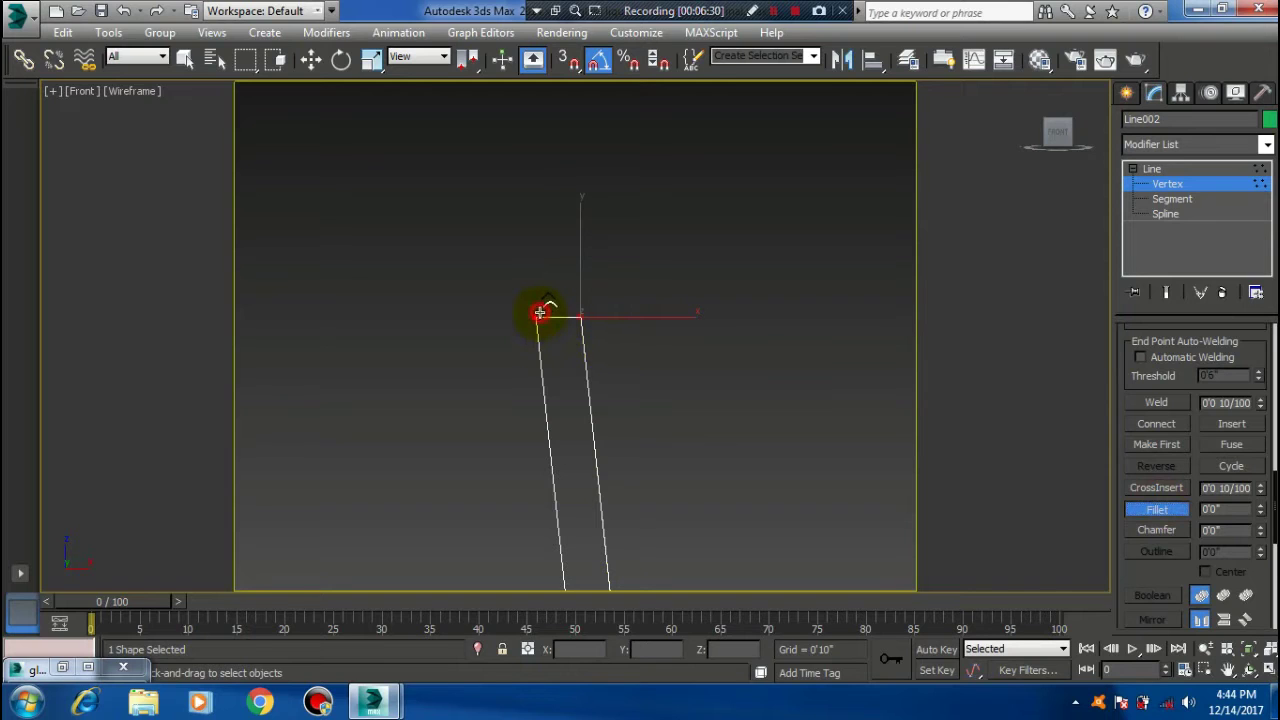
drag(539, 313, 540, 302)
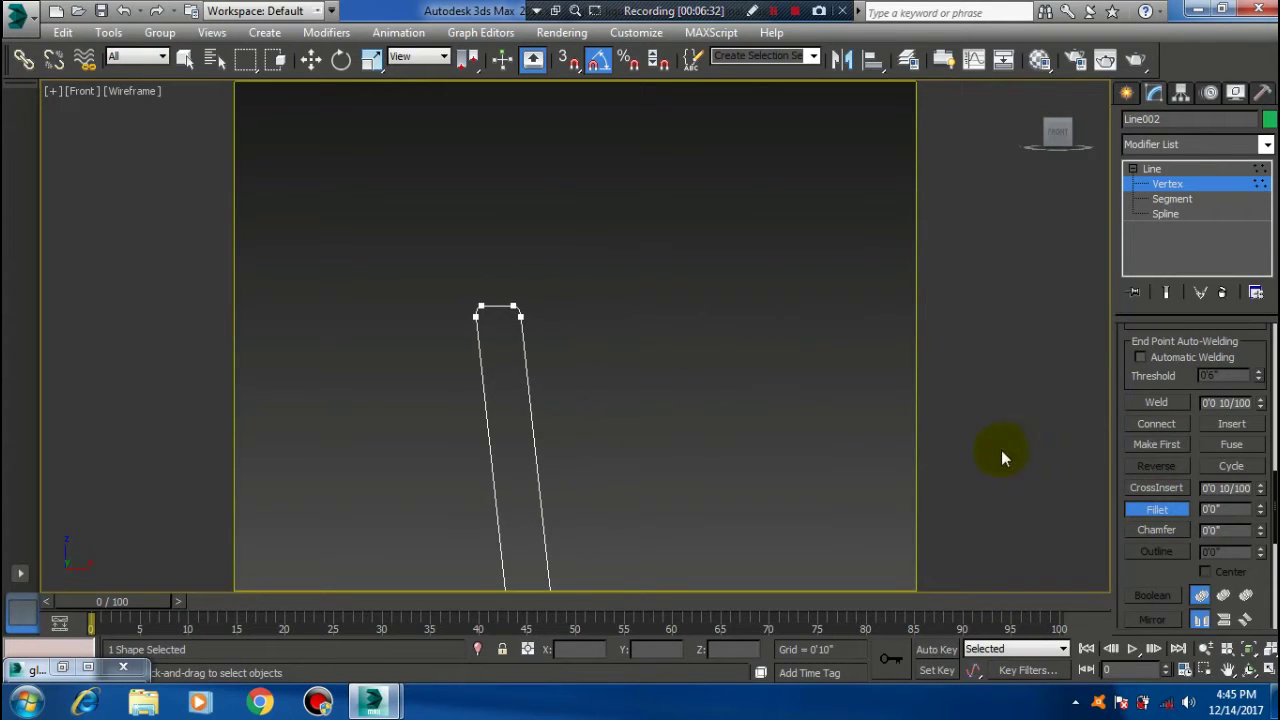
key(w)
mouse_move(714, 466)
middle_down()
mouse_move(610, 258)
mouse_move(723, 471)
mouse_move(711, 443)
middle_up()
click(462, 486)
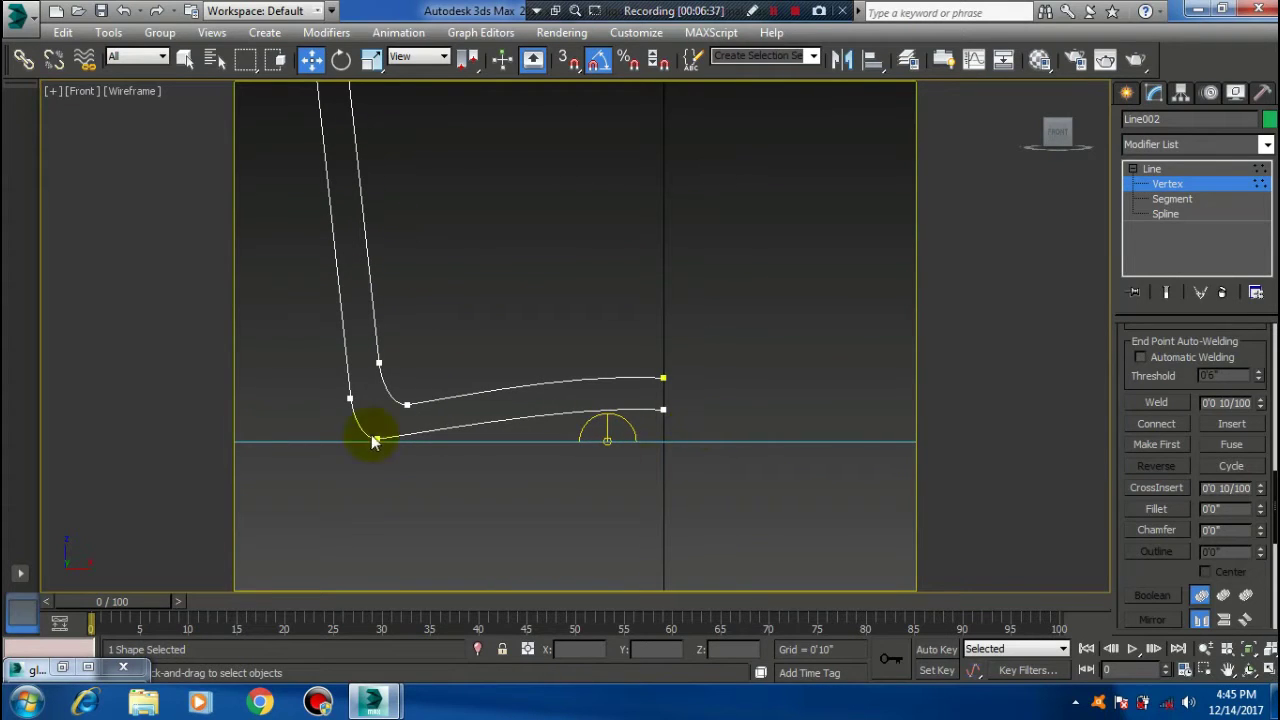
- Add the lower curve's end vertex to the selection, then exit vertex level
ctrl+click(662, 411)
middle_drag(400, 443, 404, 477)
middle_drag(529, 434, 533, 477)
click(1168, 172)
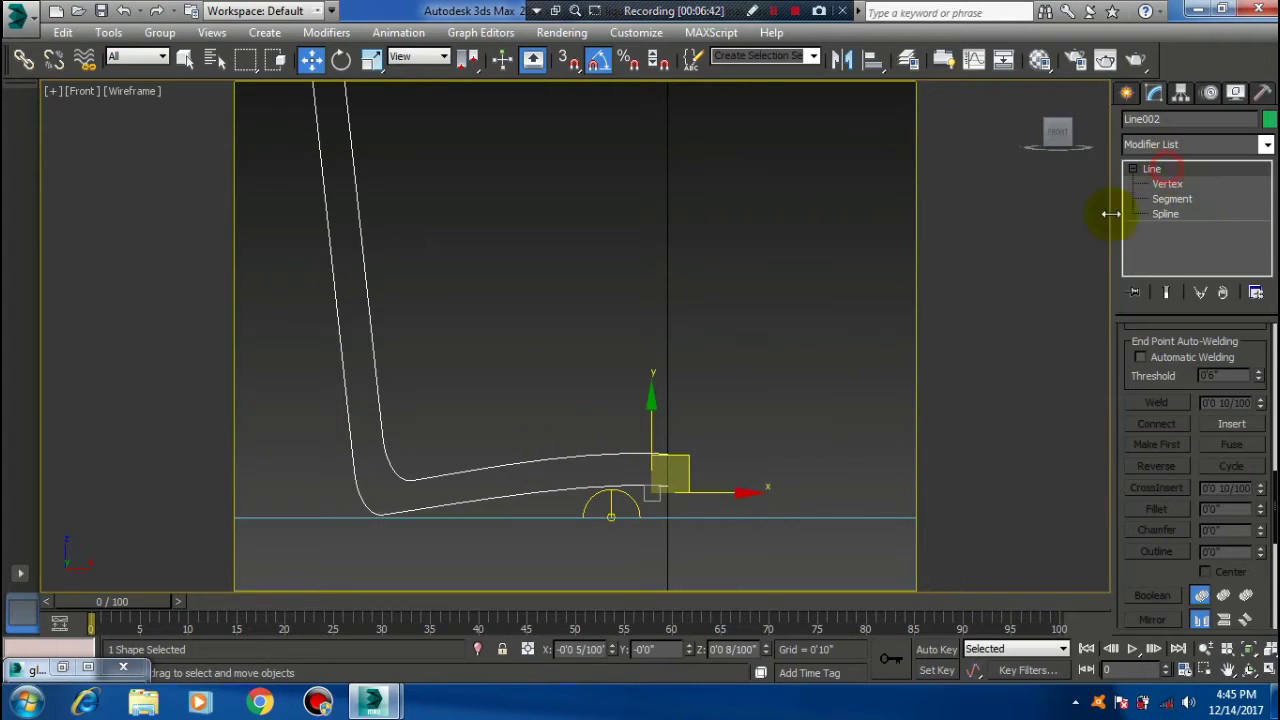
middle_drag(740, 337, 734, 357)
click(1190, 145)
- Apply a Lathe modifier to Line002 and view the full glass in Perspective
click(1190, 145)
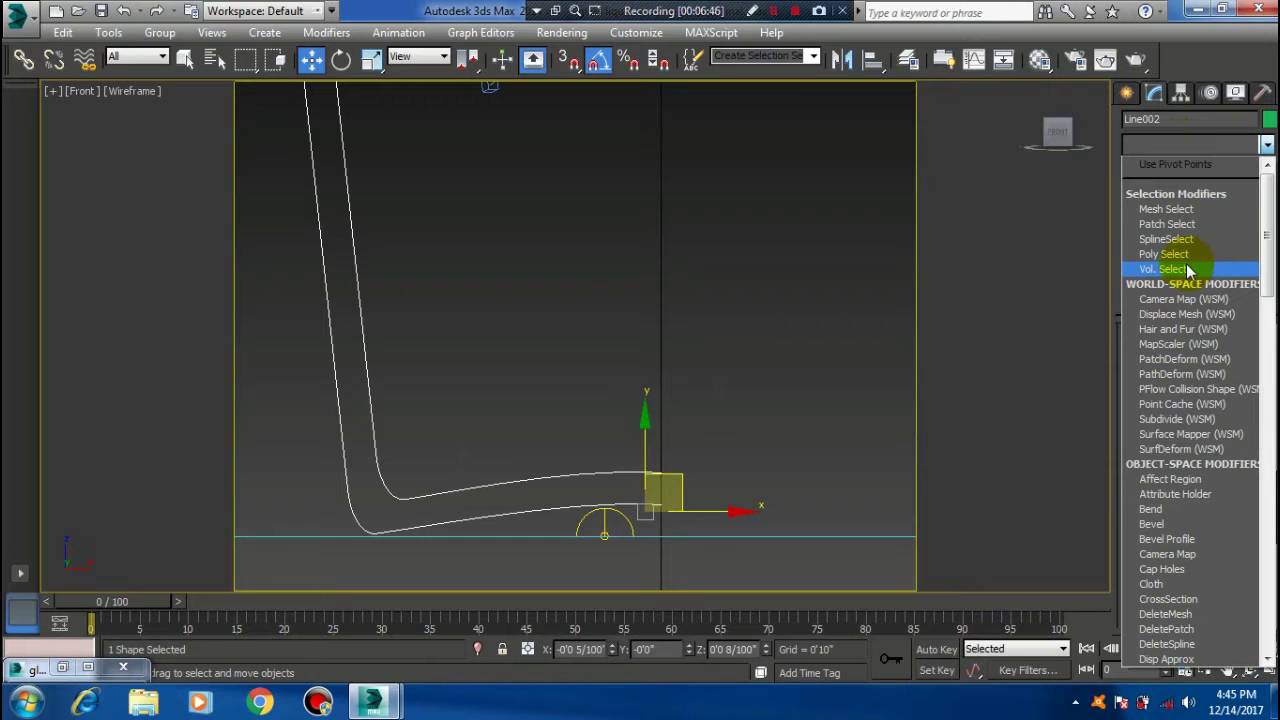
text(l)
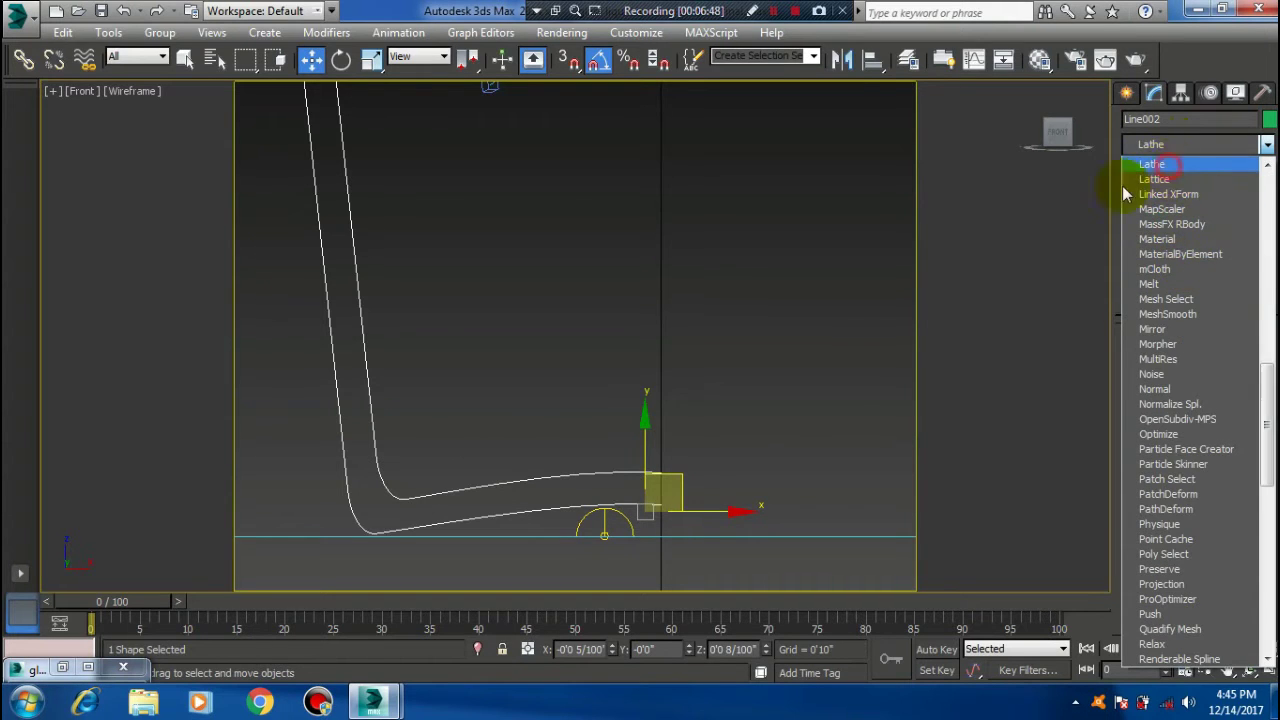
click(1140, 168)
middle_drag(698, 390, 674, 369)
scroll(680, 400, down, 3)
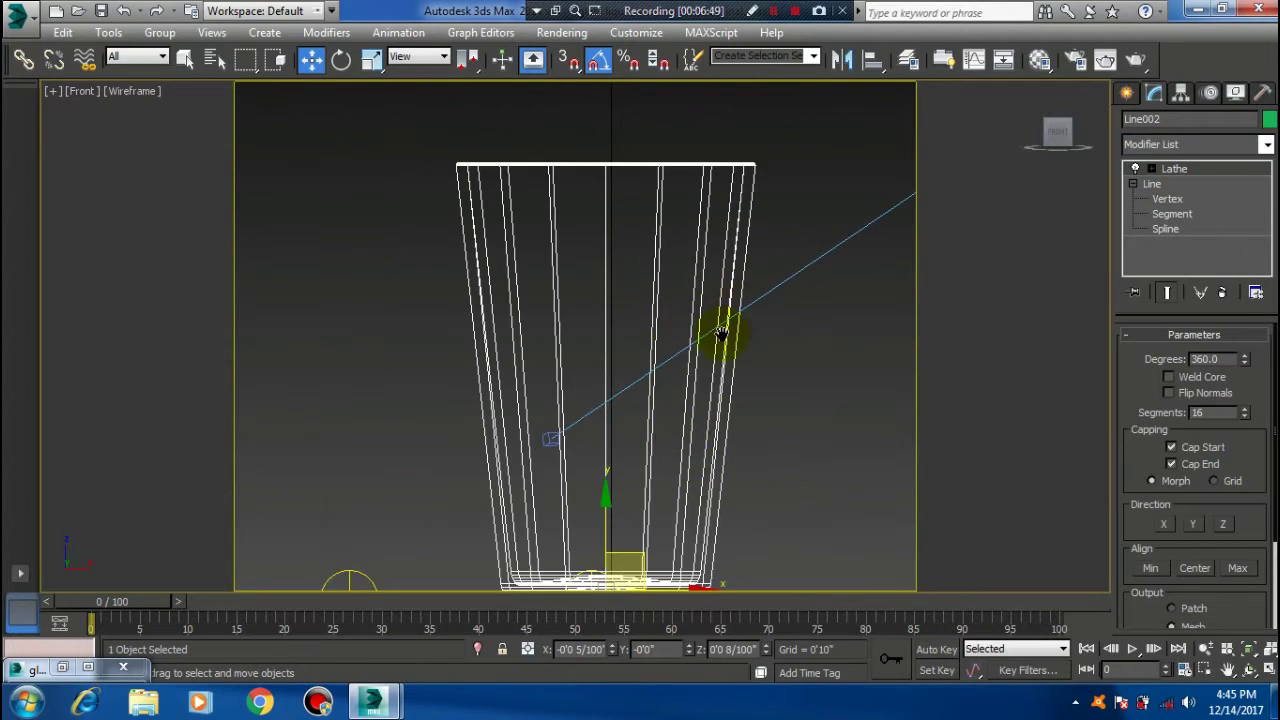
middle_drag(720, 329, 710, 342)
key(p)
scroll(714, 334, down, 3)
- Switch the Perspective viewport to plain Shaded display
mouse_move(700, 428)
alt+middle_down()
mouse_move(677, 451)
mouse_move(727, 400)
mouse_move(557, 386)
mouse_move(580, 237)
mouse_move(617, 395)
mouse_move(663, 457)
alt+middle_up()
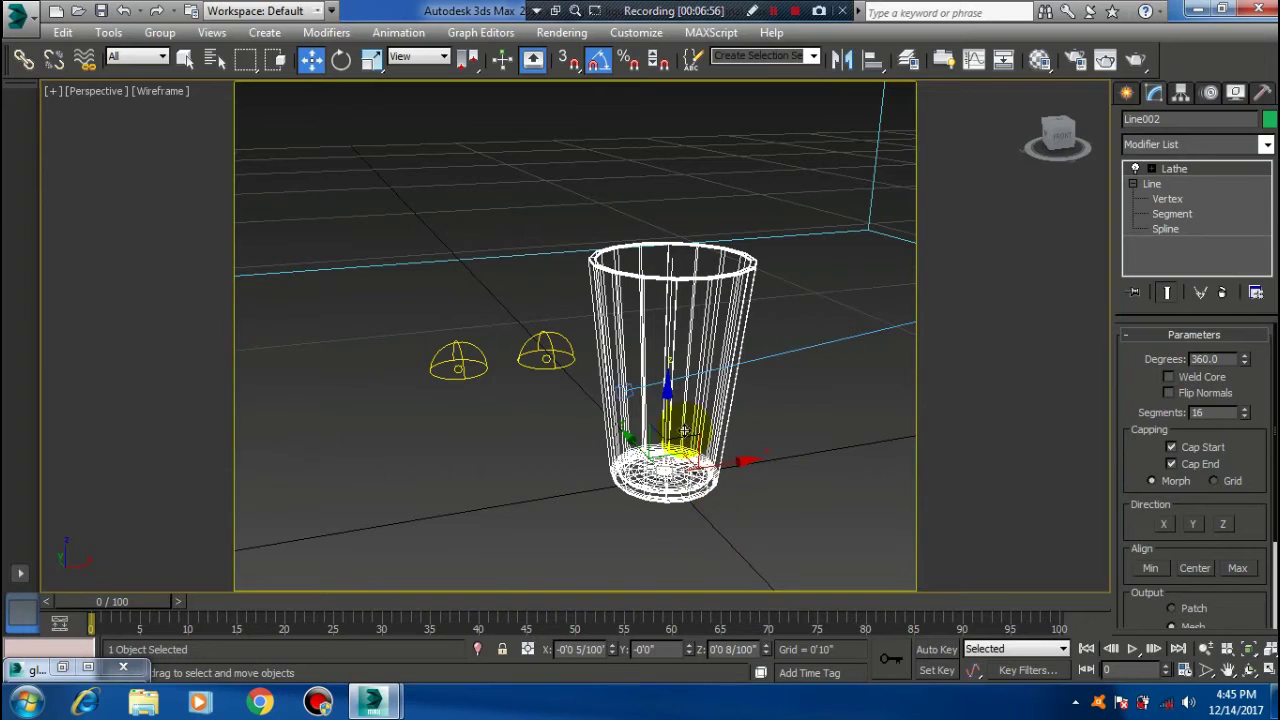
key(F3)
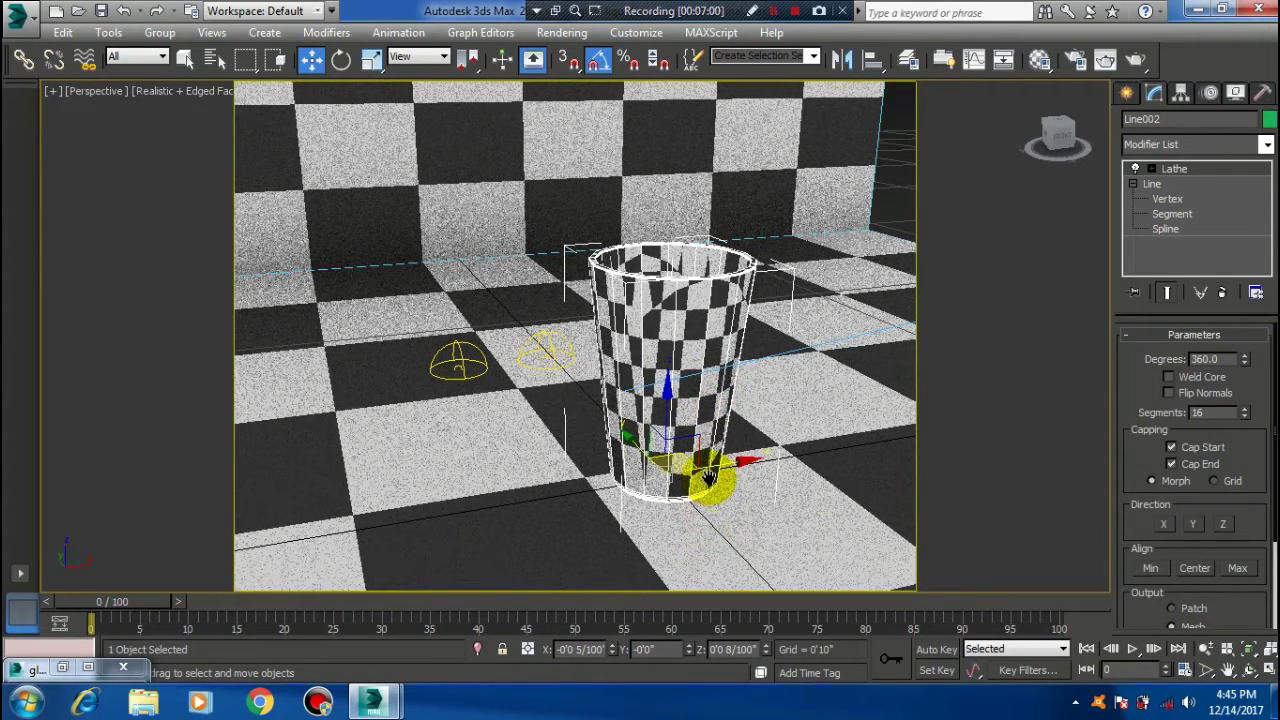
mouse_move(708, 478)
alt+middle_down()
mouse_move(700, 429)
mouse_move(422, 317)
alt+middle_up()
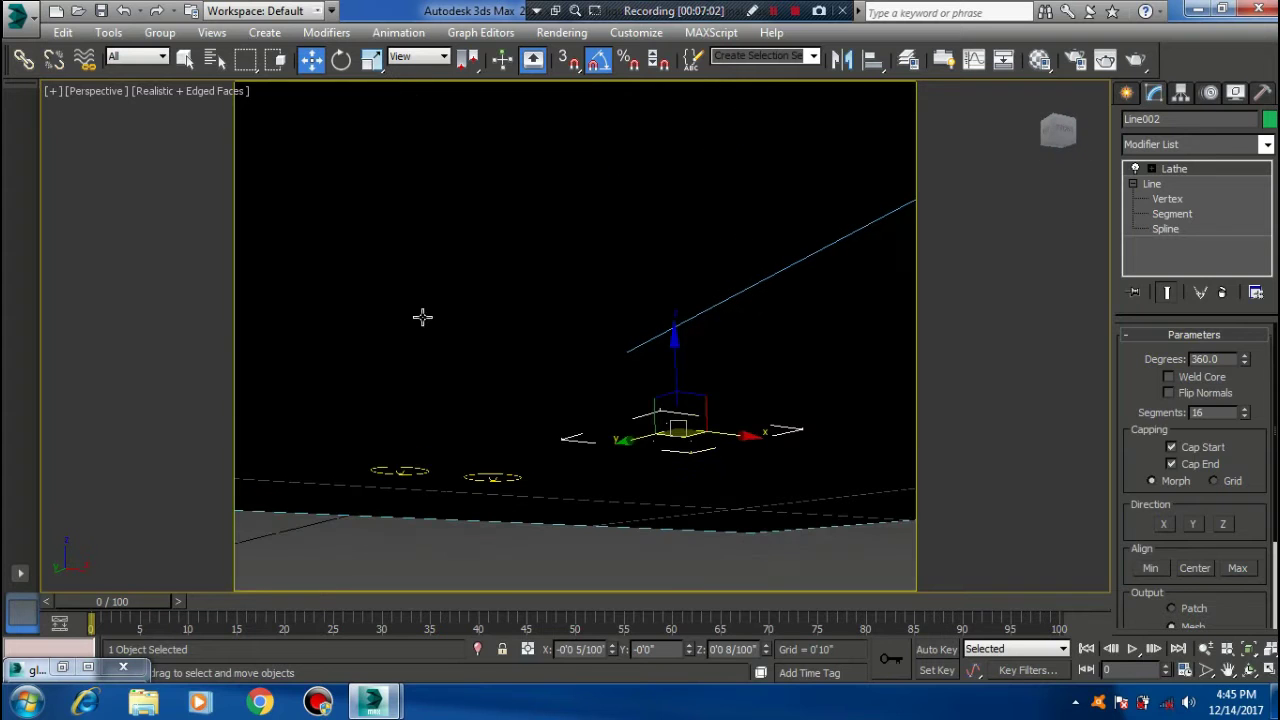
click(180, 91)
click(220, 128)
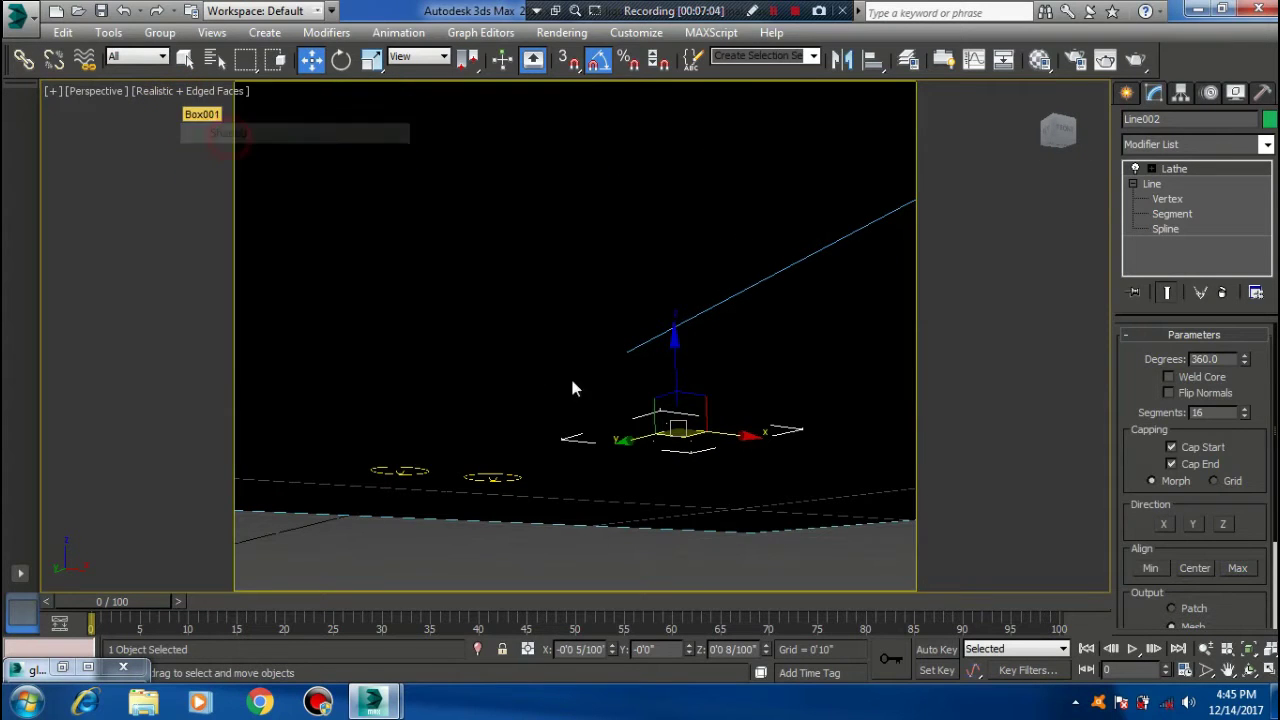
- Raise the cup on Z so it sits above the wooden floor
key(shift+z)
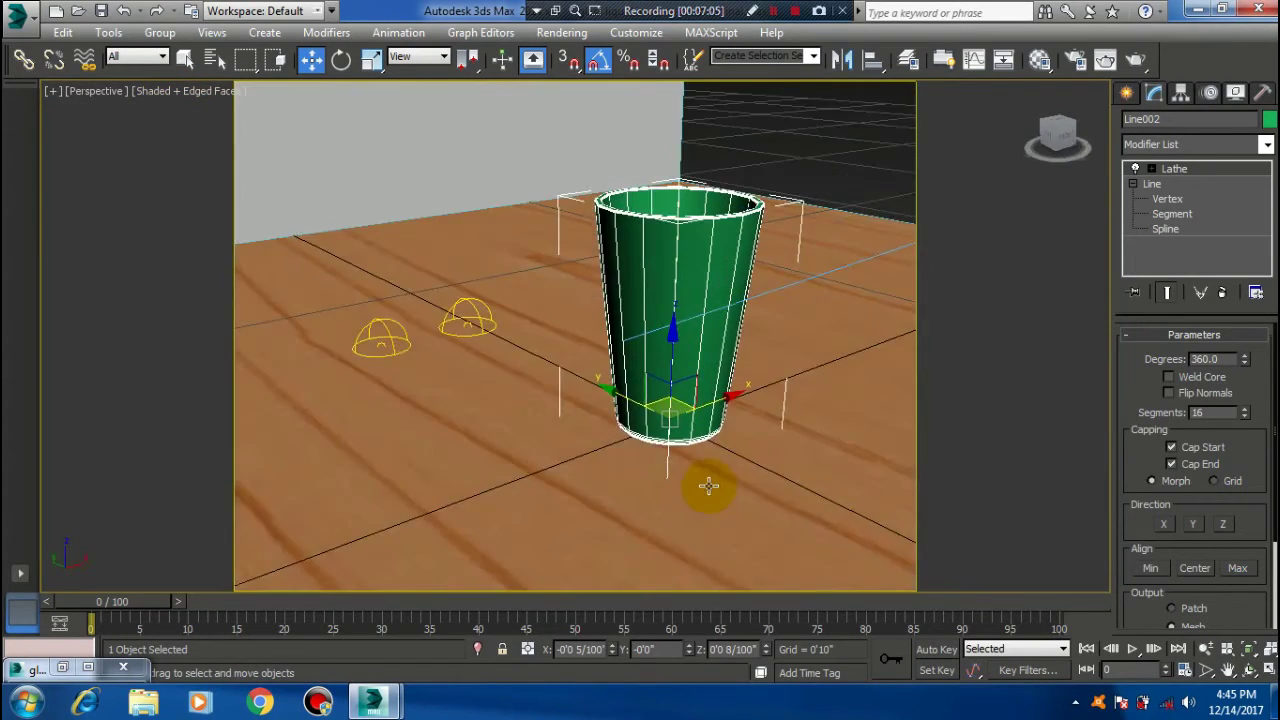
key(shift+z)
drag(673, 357, 703, 318)
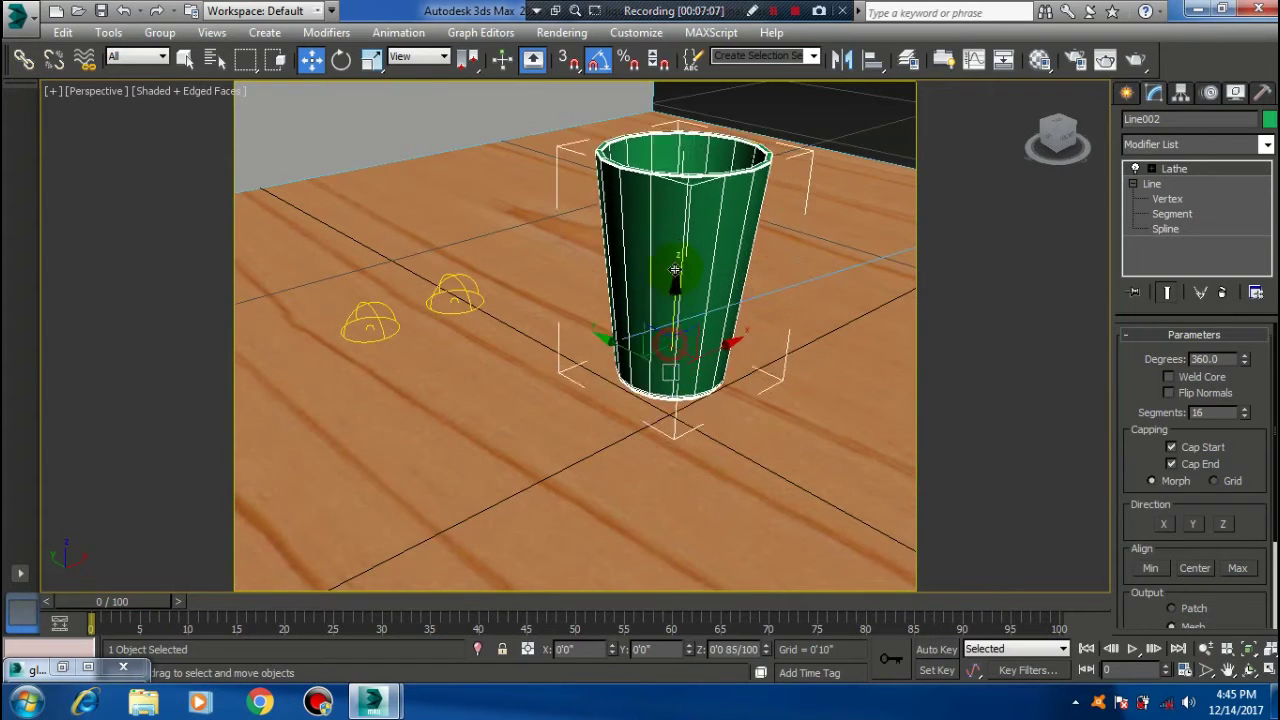
scroll(702, 320, up, 3)
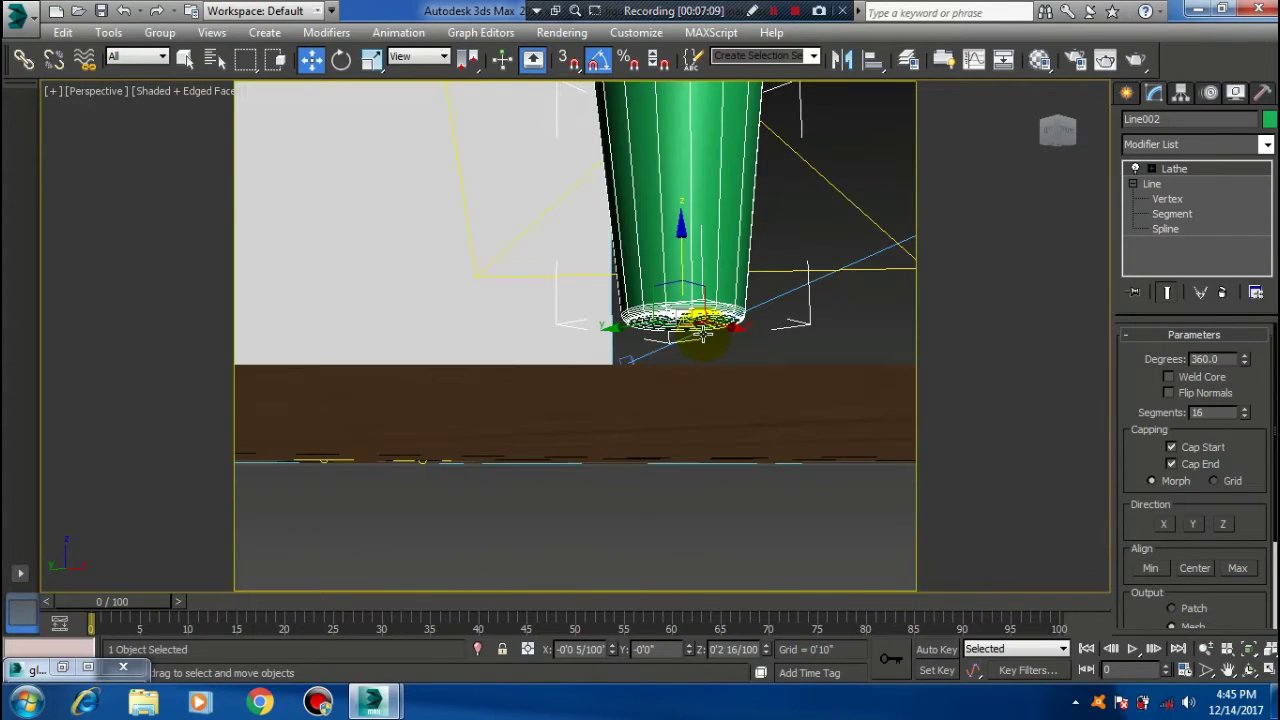
scroll(700, 330, up, 2)
scroll(698, 344, up, 2)
scroll(662, 395, up, 2)
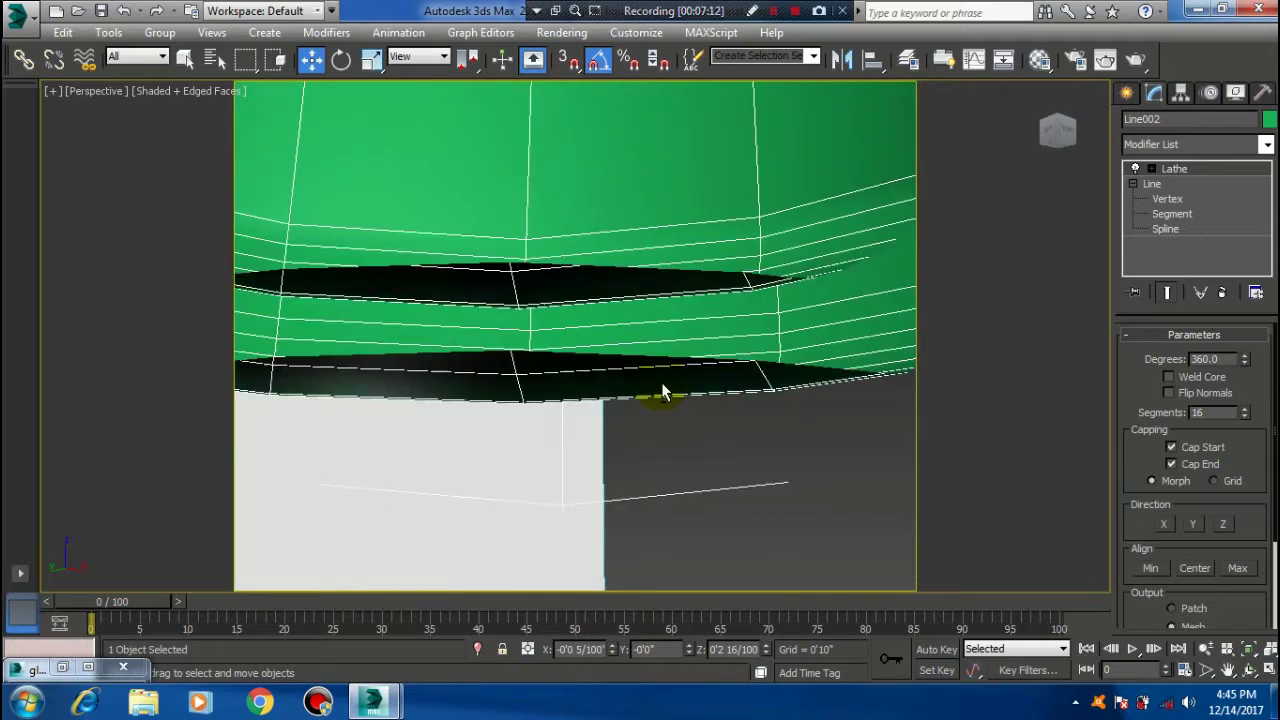
scroll(661, 382, up, 1)
scroll(661, 382, up, 1)
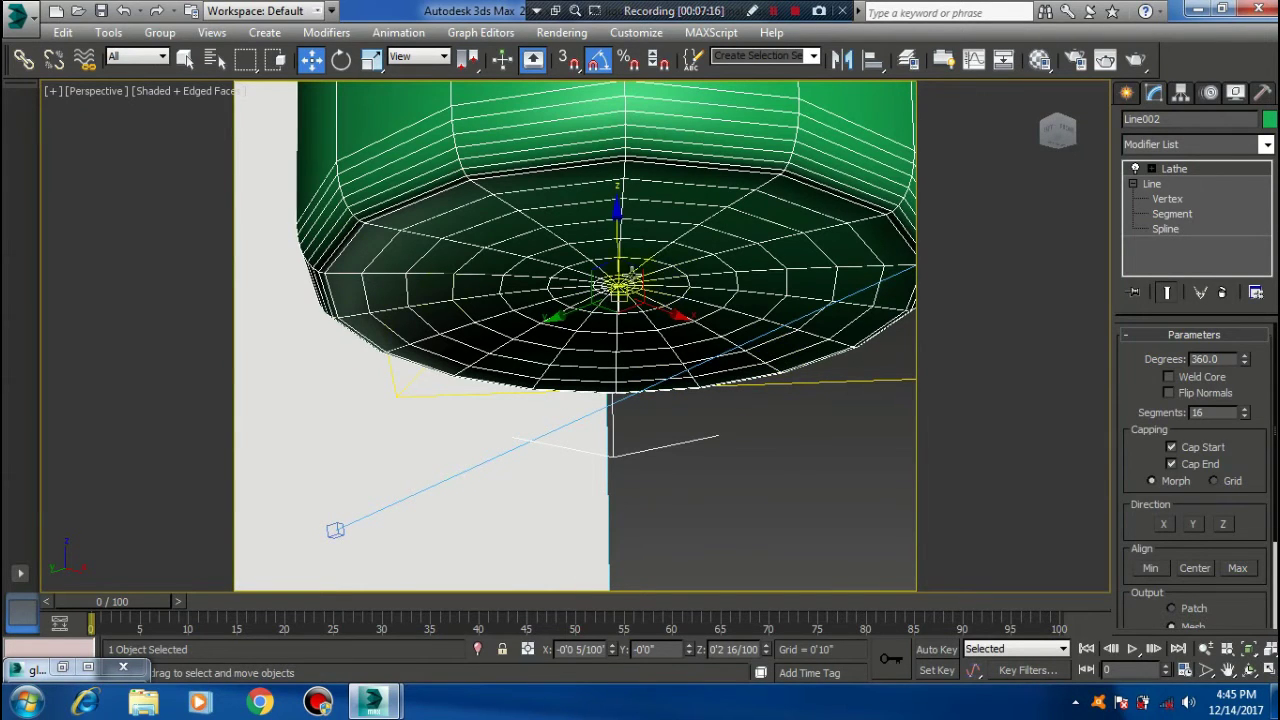
- Enable Weld Core and Flip Normals in the Lathe parameters
mouse_move(671, 171)
alt+middle_down()
mouse_move(680, 263)
mouse_move(657, 199)
mouse_move(646, 323)
mouse_move(677, 271)
alt+middle_up()
scroll(643, 420, down, 3)
scroll(736, 333, down, 1)
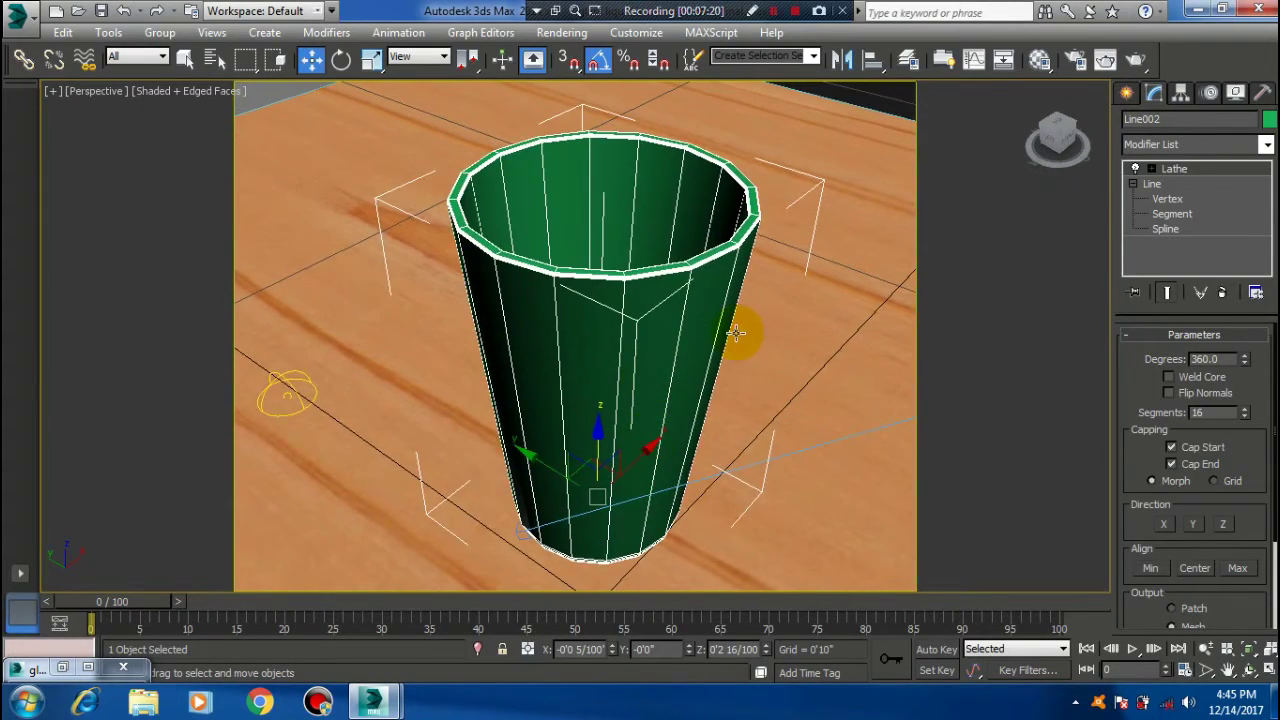
alt+middle_drag(736, 333, 760, 330)
click(1168, 376)
click(1168, 392)
- Check the cup's base from below the floor and turn off edged faces with F4
mouse_move(643, 408)
alt+middle_down()
mouse_move(652, 309)
mouse_move(651, 386)
mouse_move(623, 371)
mouse_move(605, 432)
alt+middle_up()
scroll(605, 432, up, 1)
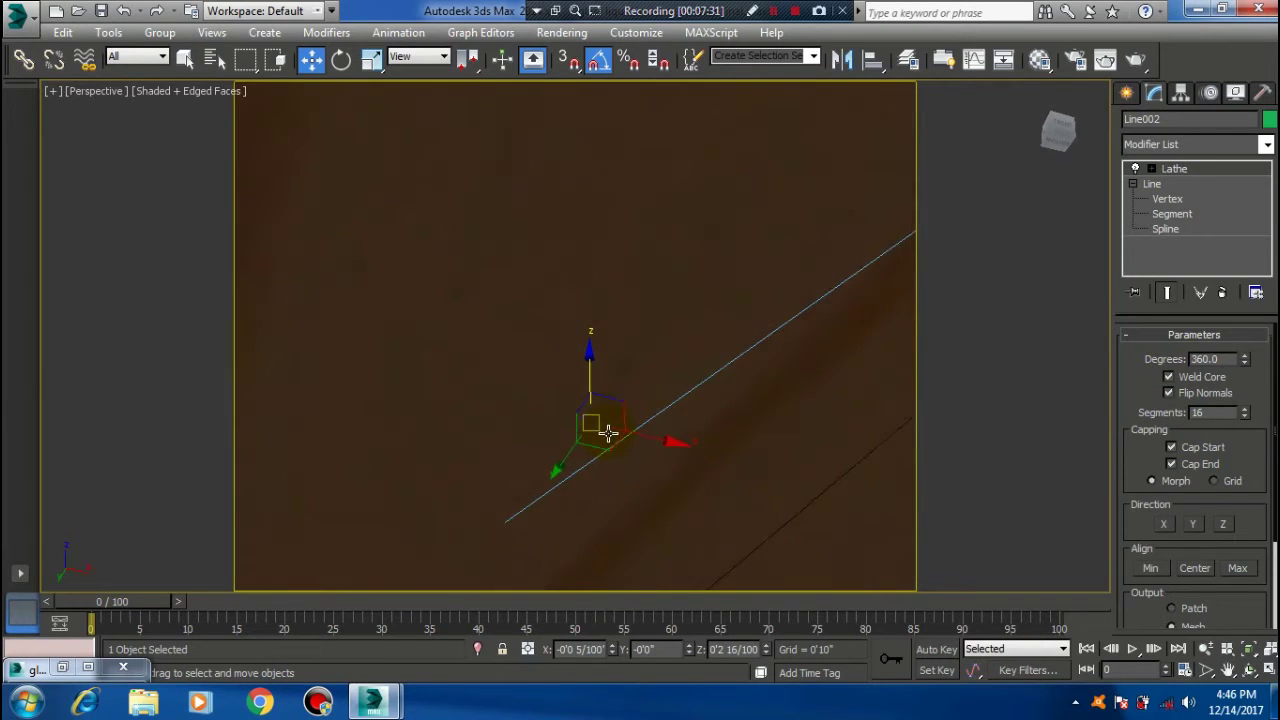
scroll(590, 430, up, 3)
scroll(545, 428, up, 2)
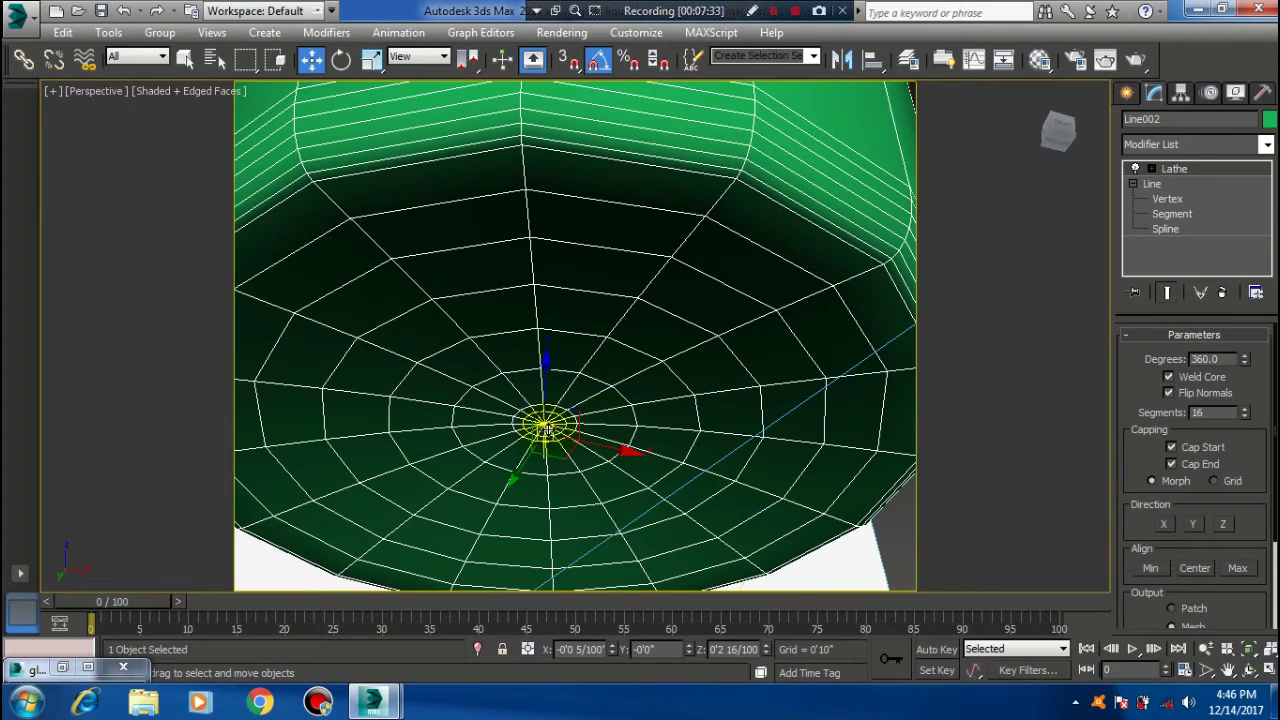
scroll(570, 395, down, 5)
mouse_move(600, 357)
alt+middle_down()
mouse_move(623, 357)
mouse_move(629, 400)
mouse_move(612, 336)
alt+middle_up()
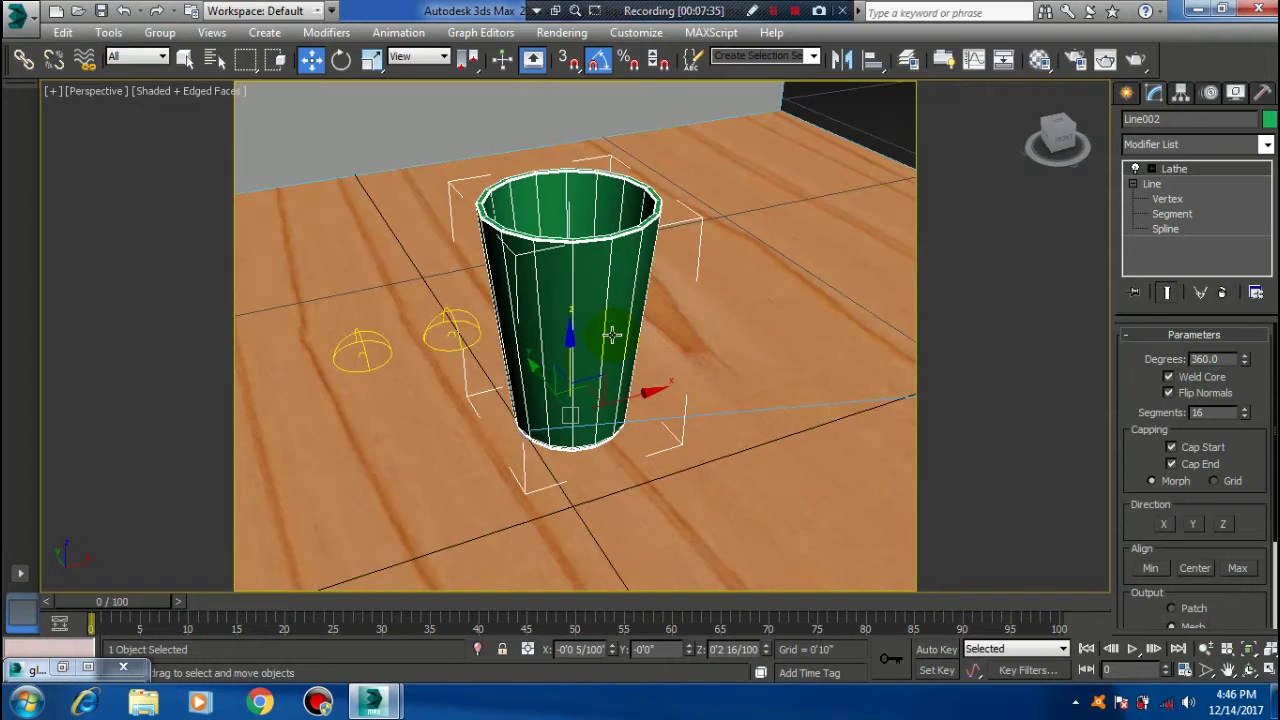
key(F4)
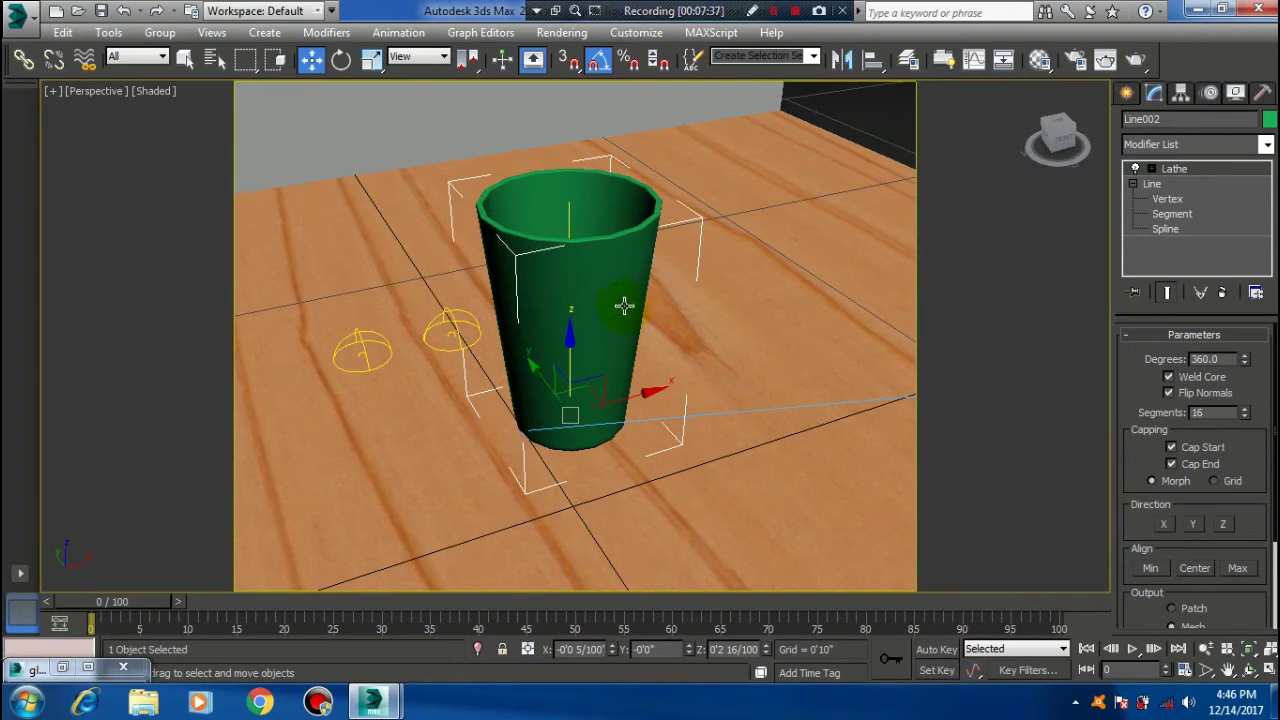
alt+middle_drag(615, 430, 591, 485)
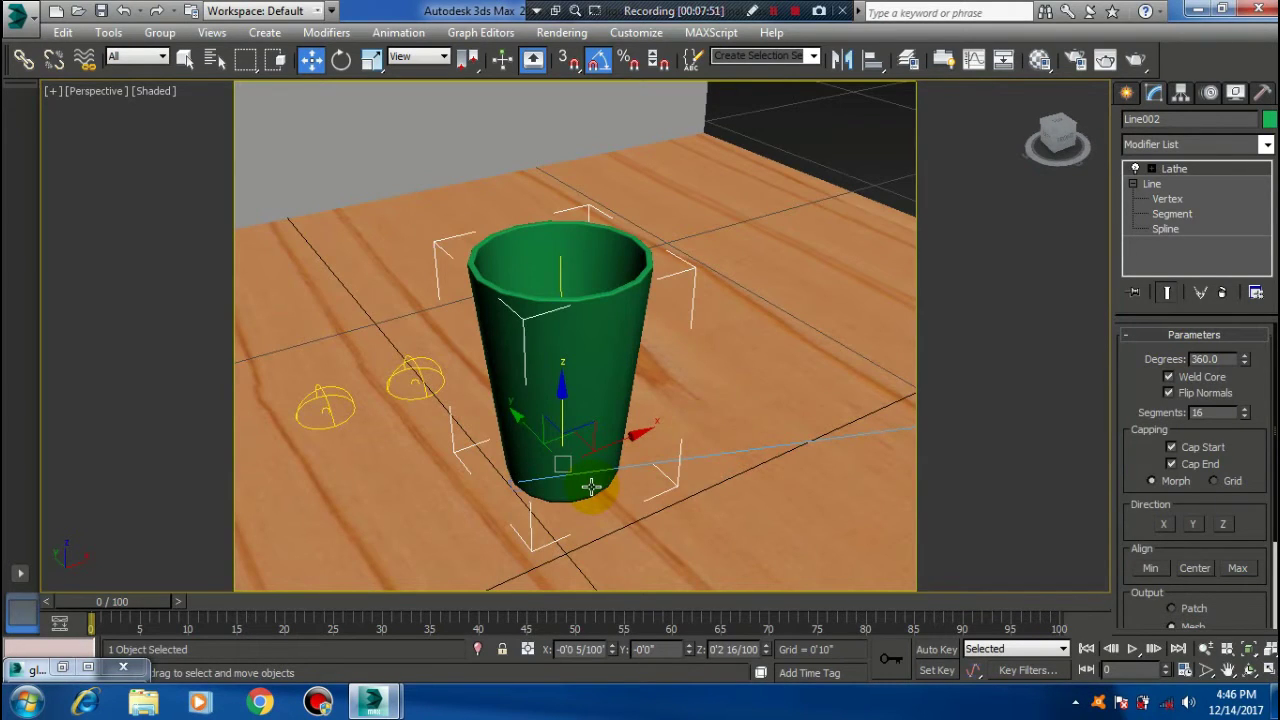
- Add TurboSmooth above the Lathe on Line002 and orbit to check the rounded glass
click(1190, 145)
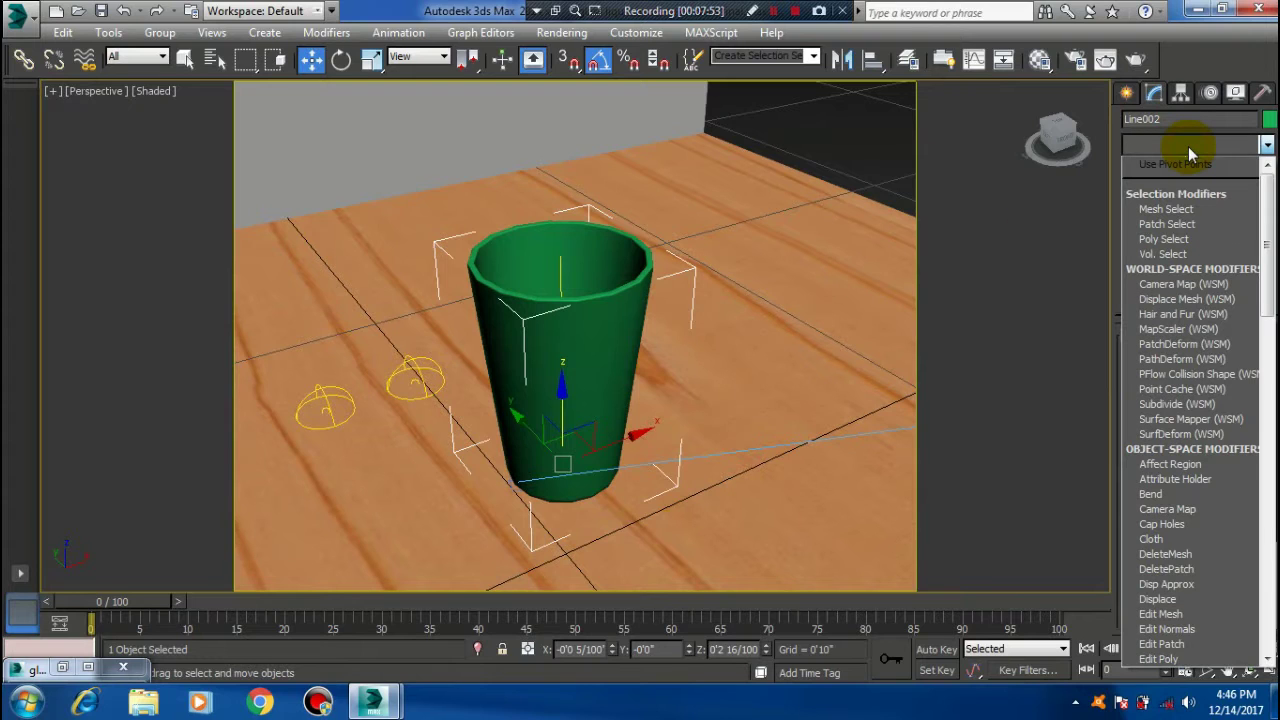
scroll(1230, 250, down, 20)
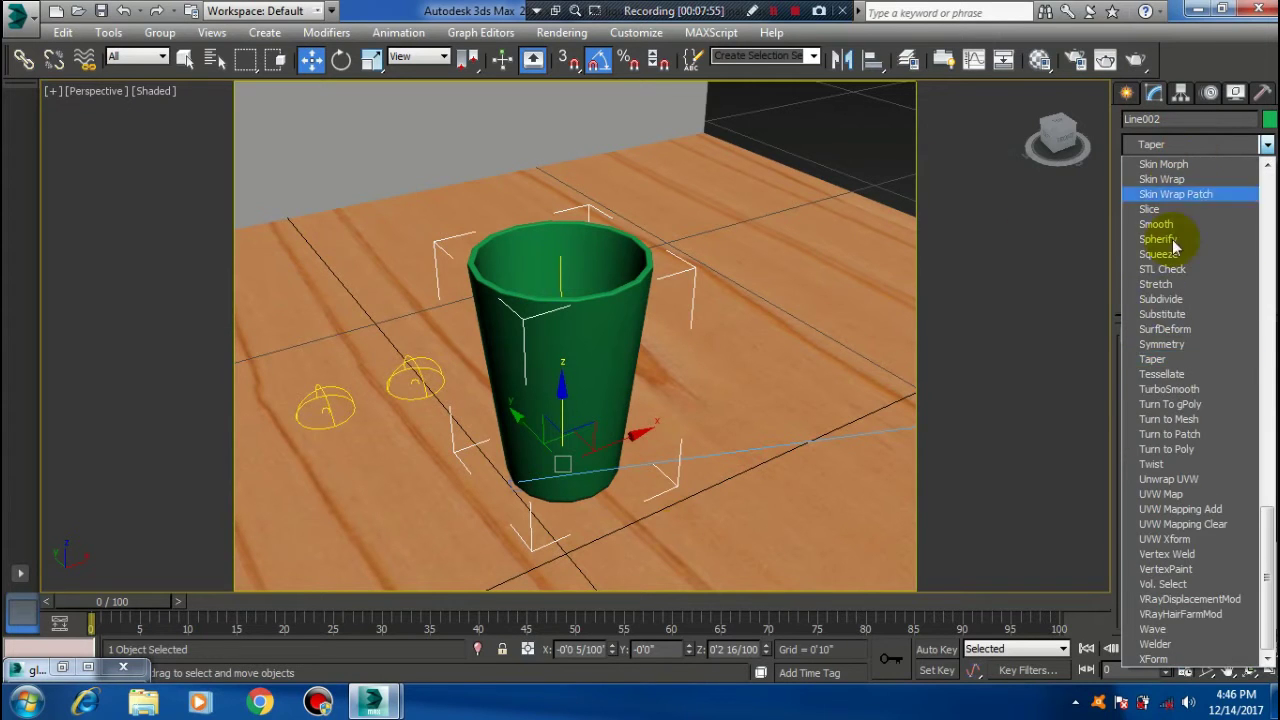
click(1174, 389)
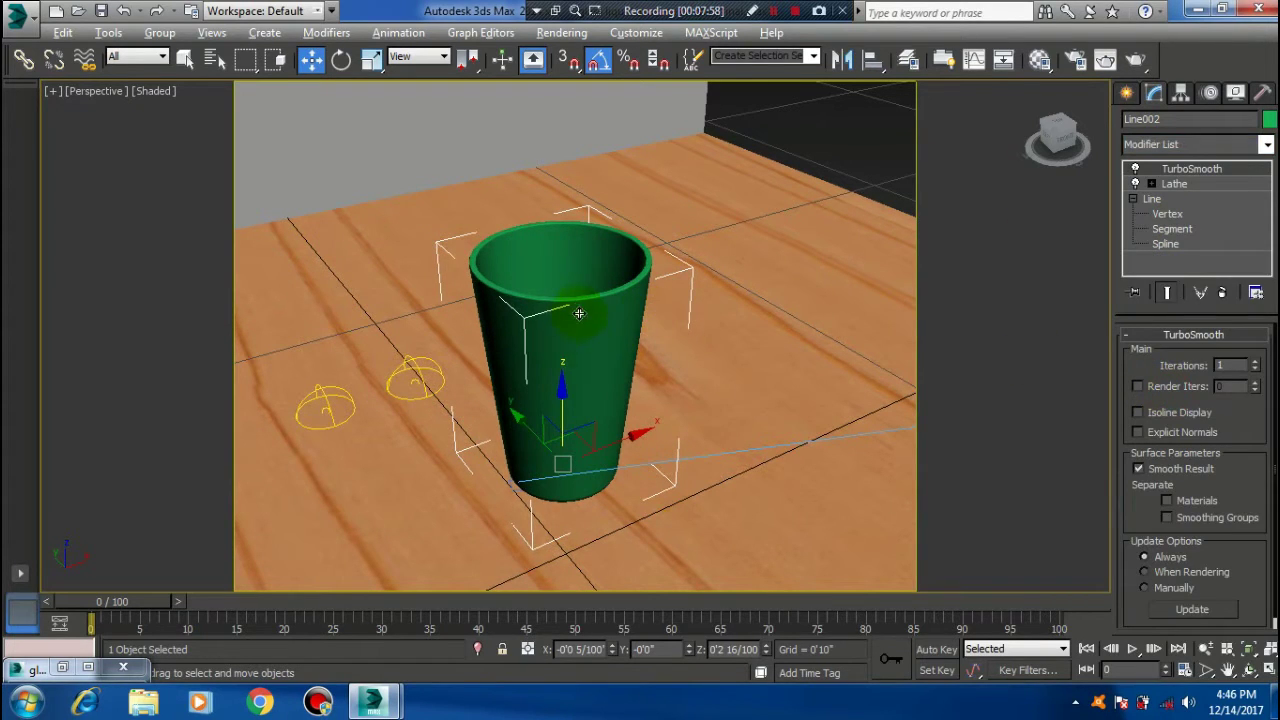
alt+middle_drag(650, 303, 516, 219)
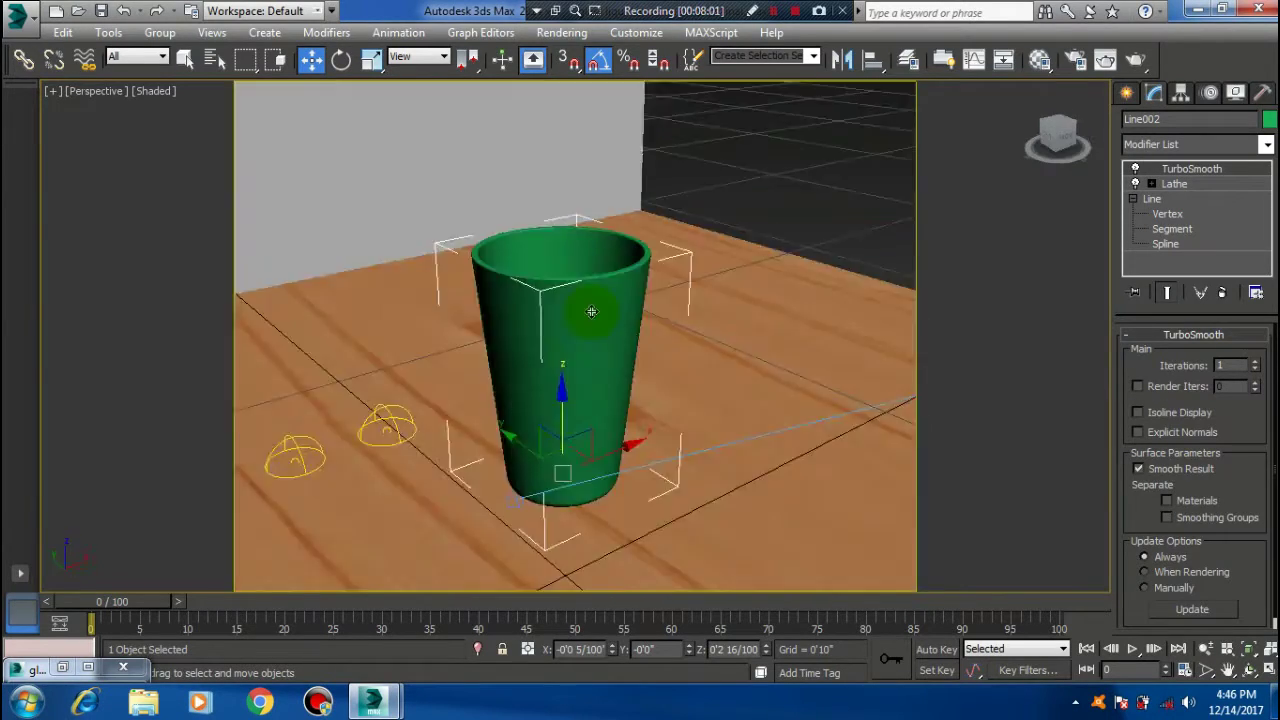
mouse_move(516, 219)
alt+middle_down()
mouse_move(543, 348)
mouse_move(560, 300)
alt+middle_up()
click(1186, 147)
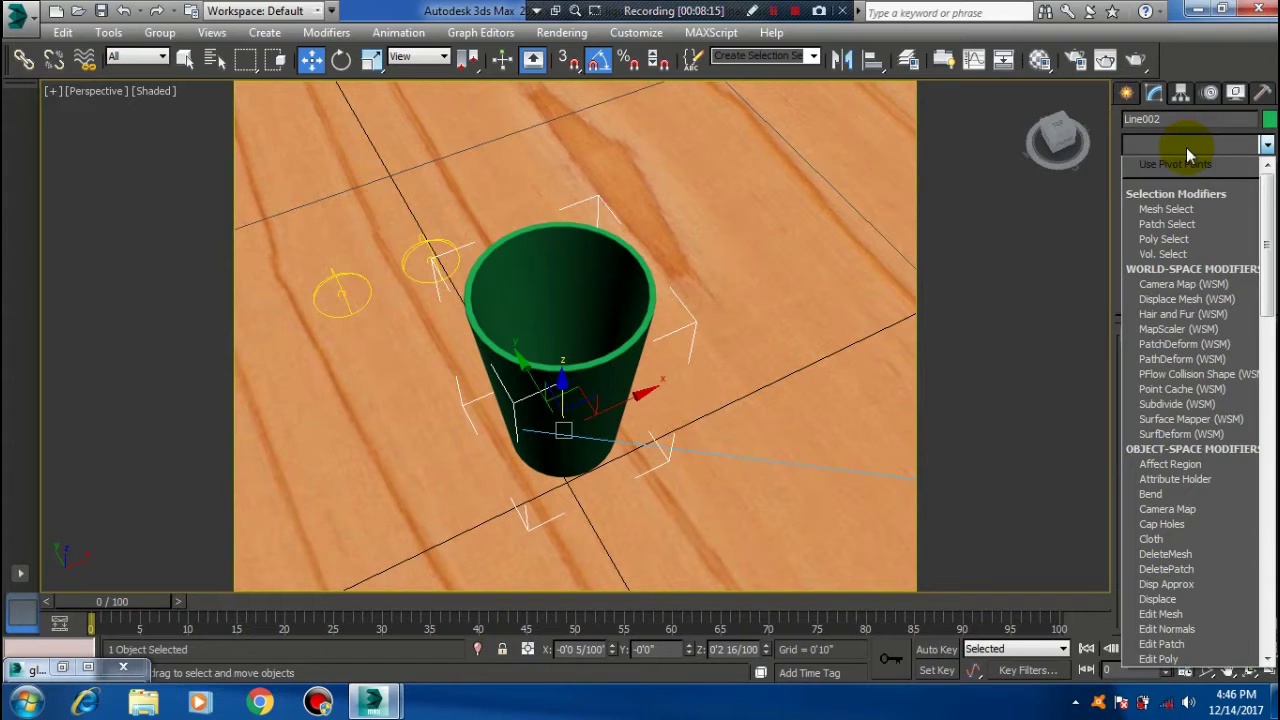
- Add an Edit Poly modifier, enter Polygon mode, and show edged faces with F4
key(e)
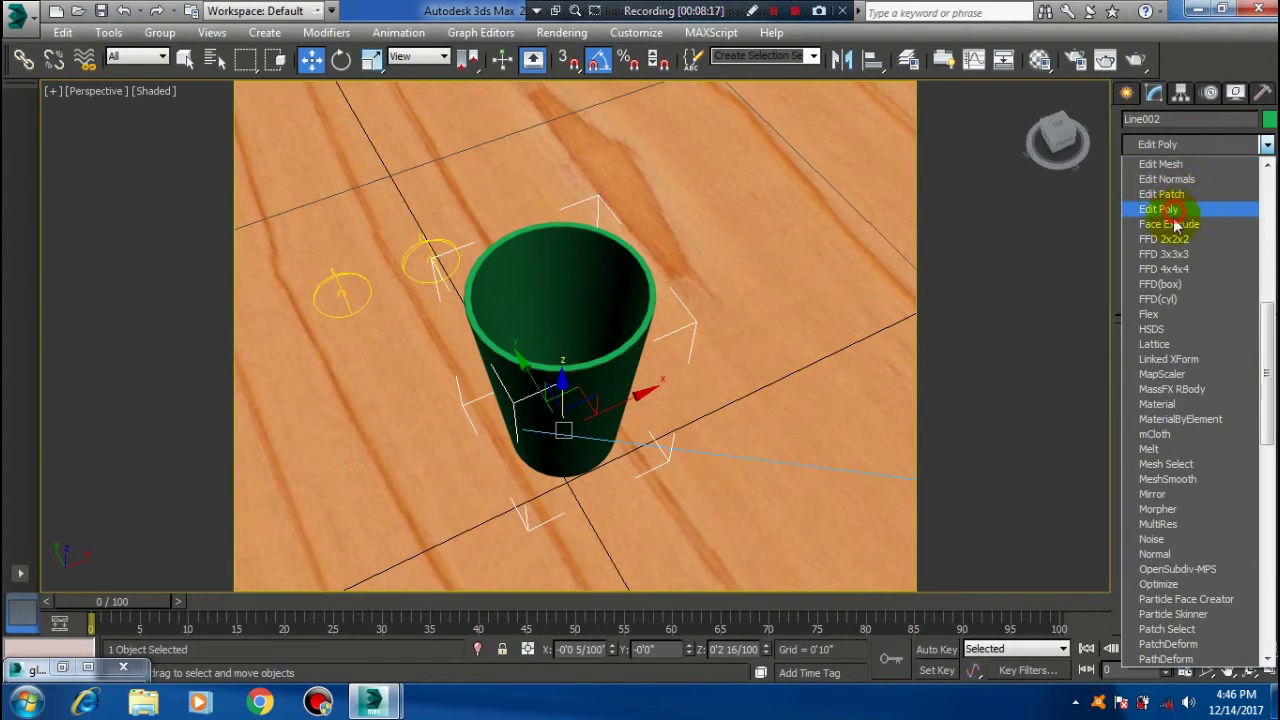
click(1160, 209)
click(1214, 481)
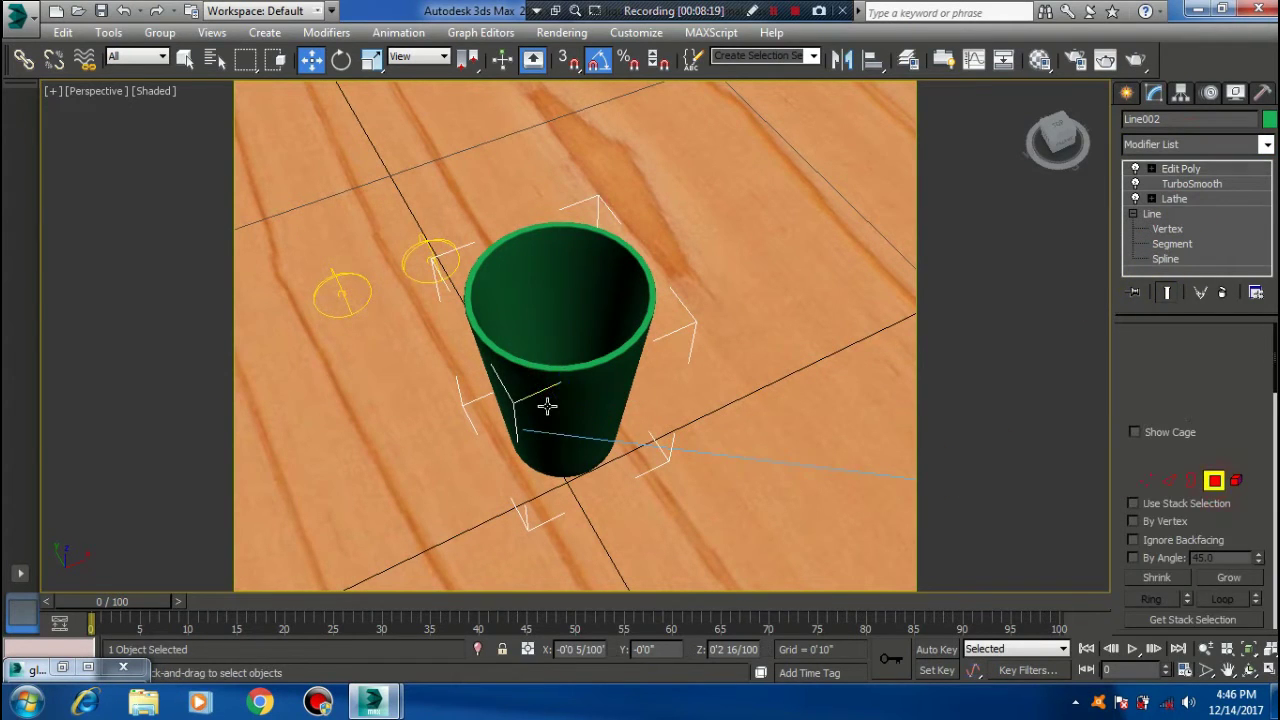
alt+middle_drag(543, 400, 543, 447)
key(F4)
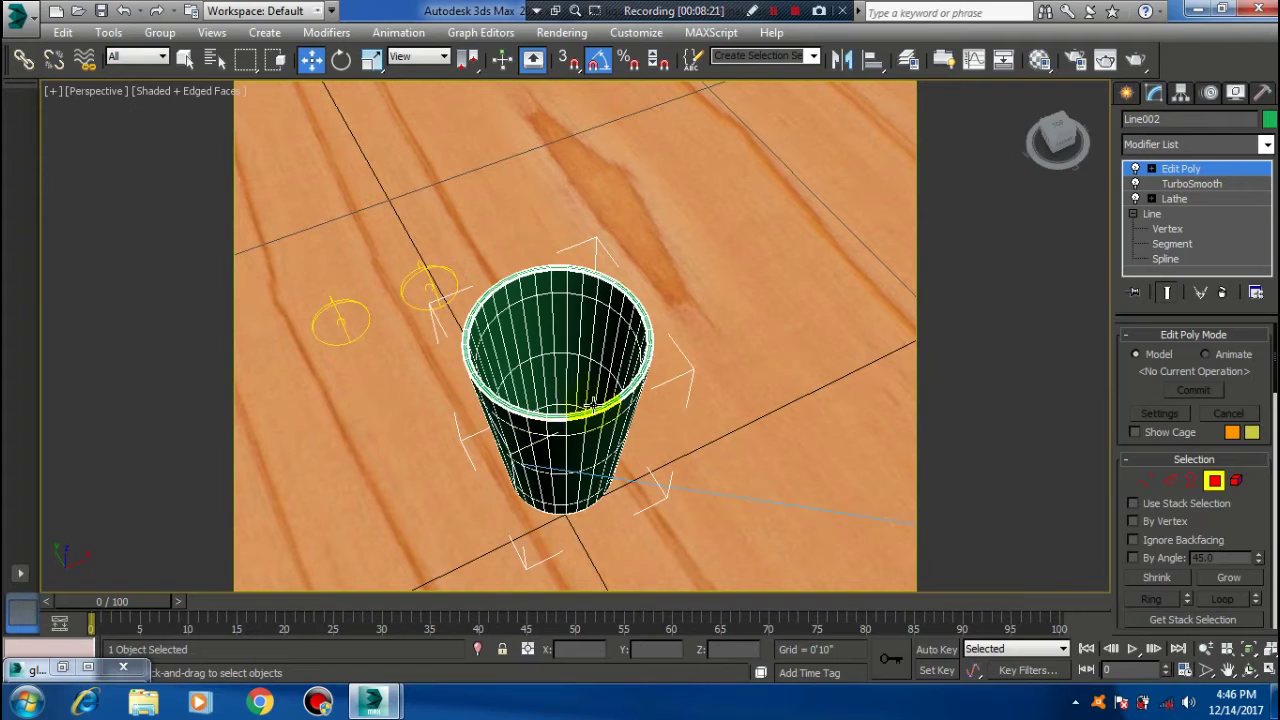
- Zoom into the cup and pick the centre of its bottom
alt+middle_drag(590, 403, 566, 426)
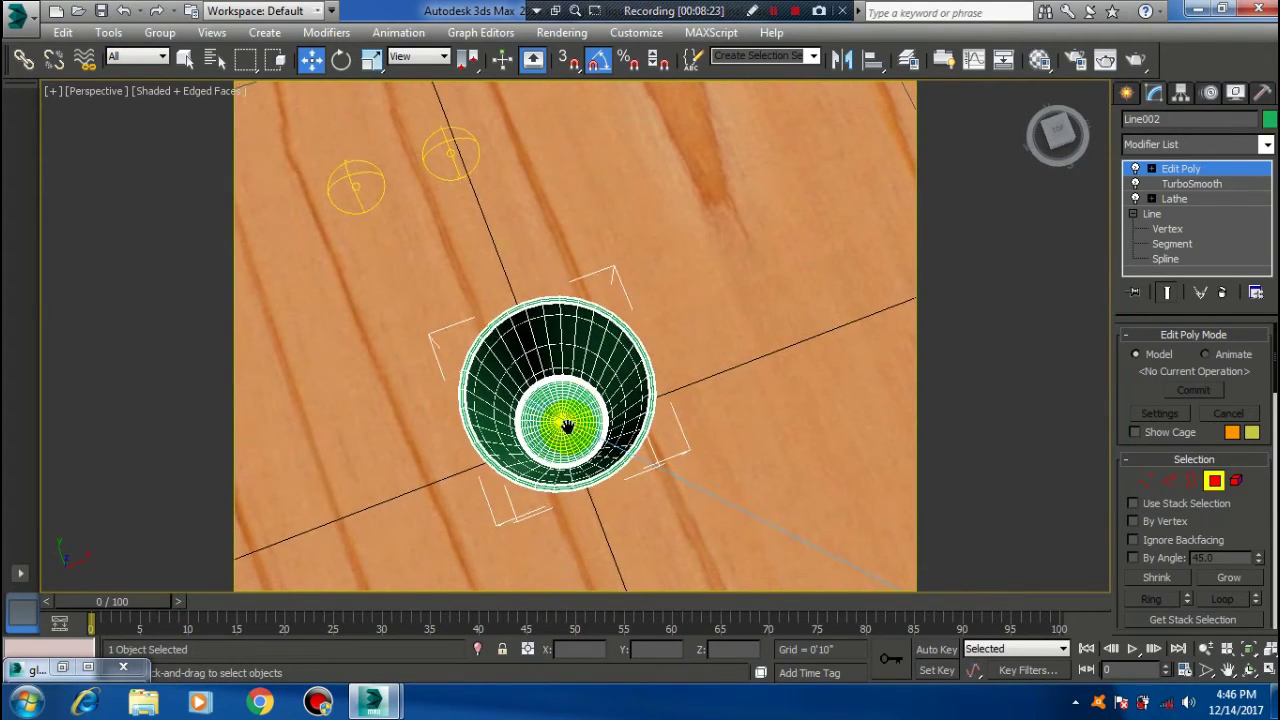
scroll(566, 426, up, 5)
scroll(571, 414, up, 4)
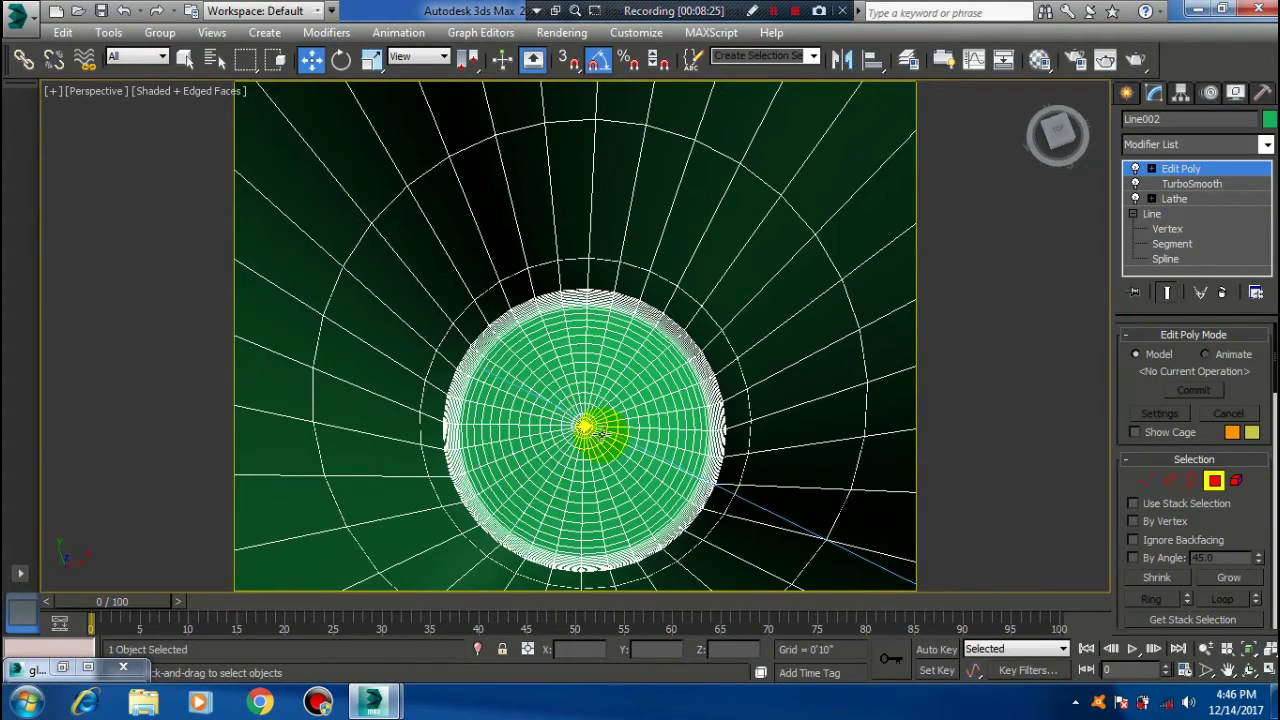
click(577, 427)
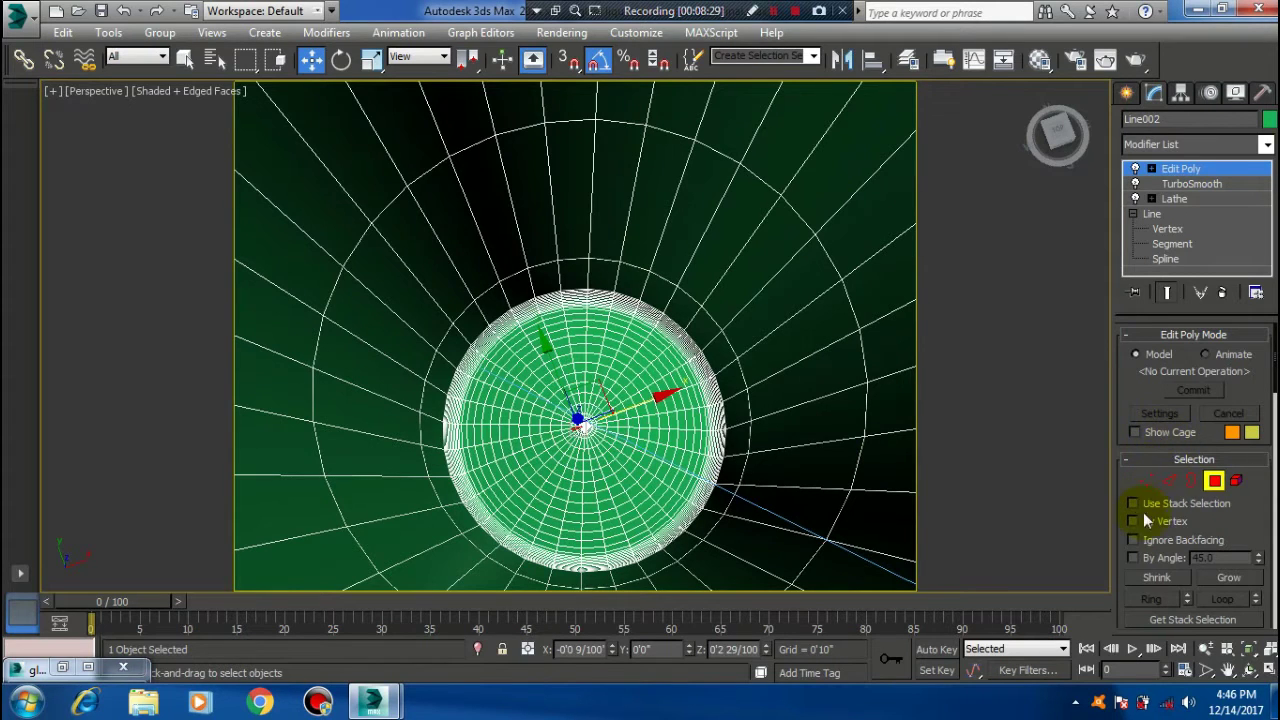
- Set By Angle to 5.0, select the flat inner bottom disk, then switch to Edge level
click(604, 431)
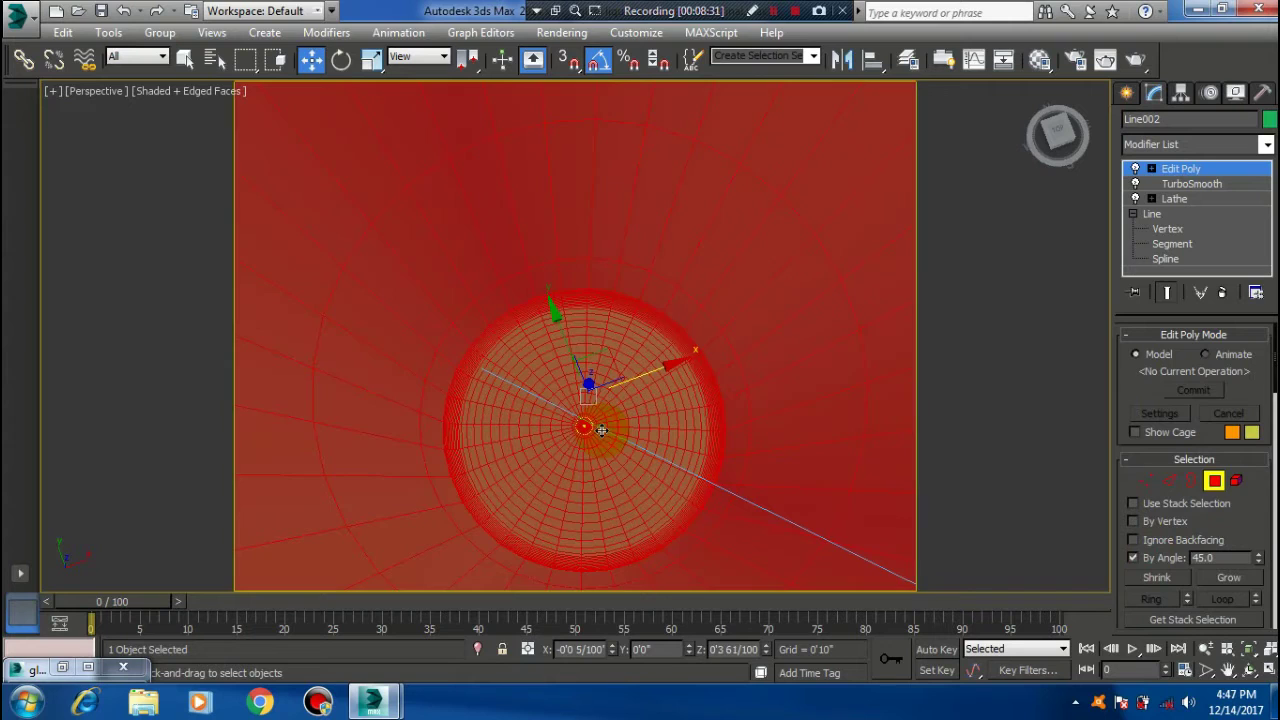
double_click(1230, 557)
text(5)
click(602, 450)
alt+middle_drag(641, 470, 700, 451)
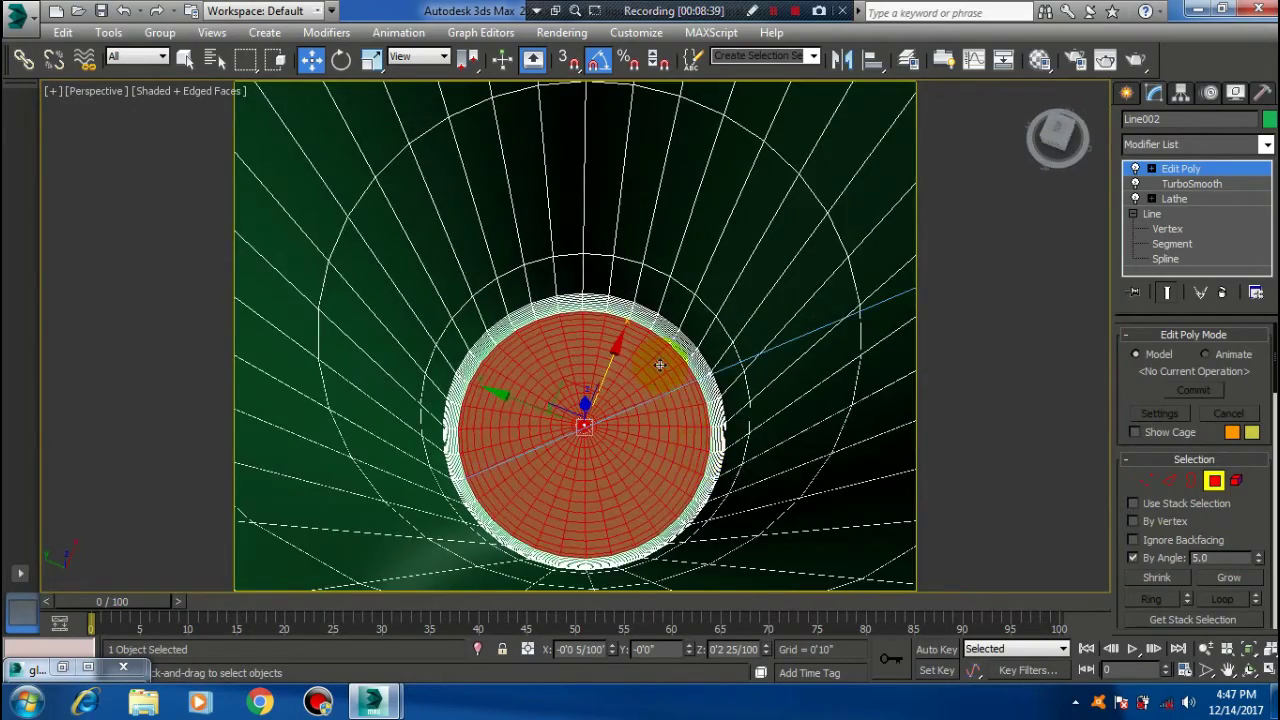
alt+middle_drag(660, 366, 714, 334)
middle_drag(663, 271, 645, 412)
mouse_move(563, 385)
alt+middle_down()
mouse_move(496, 362)
mouse_move(531, 368)
alt+middle_up()
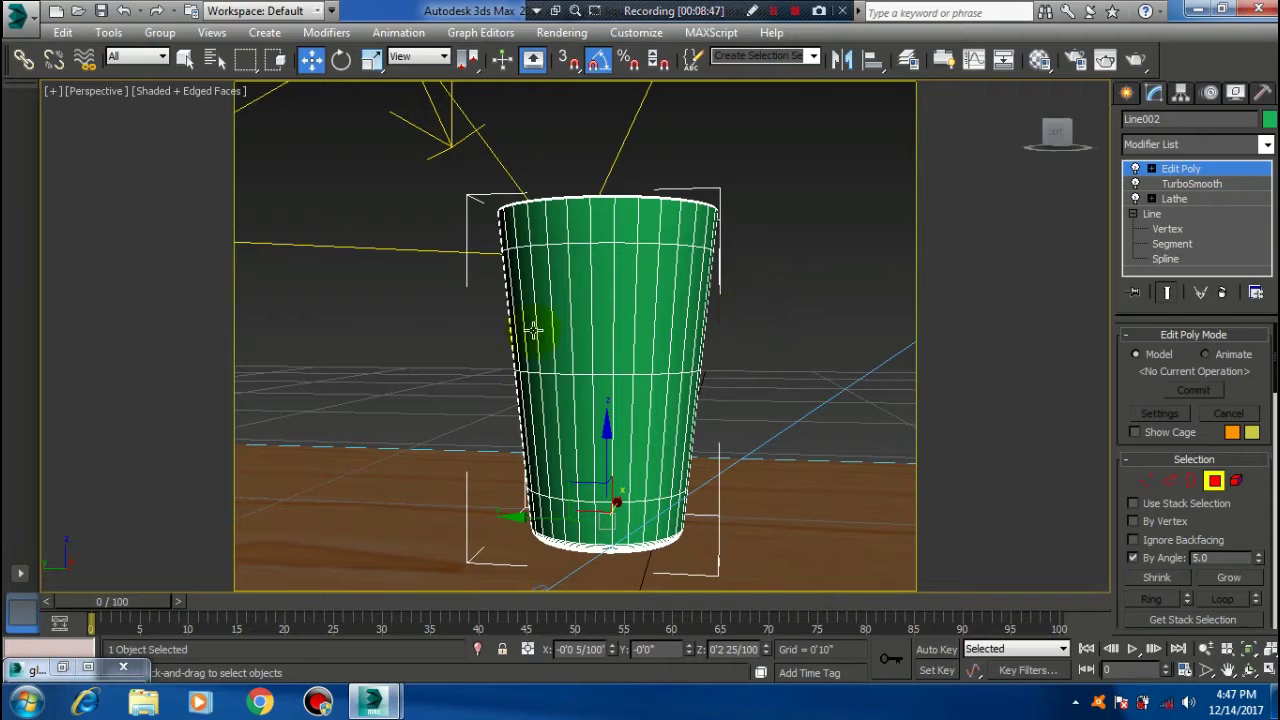
click(1169, 481)
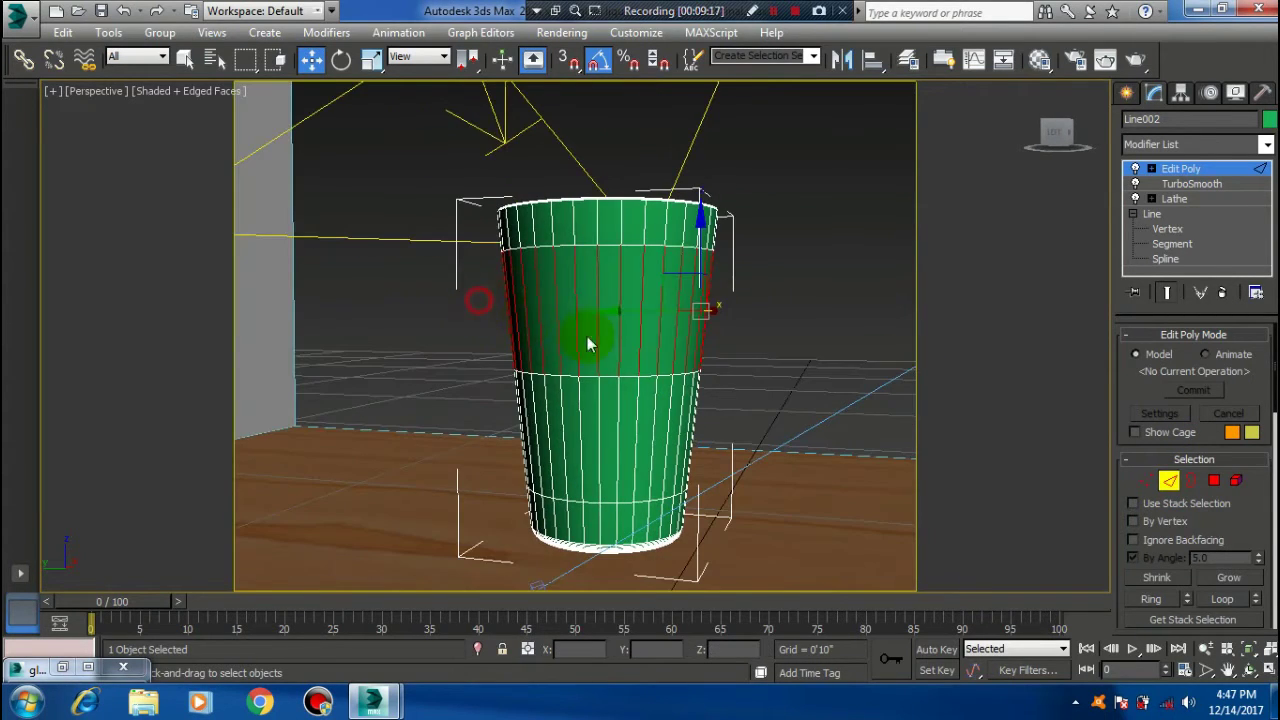
- Connect the selected vertical edges to add a horizontal edge loop
mouse_move(571, 286)
alt+middle_down()
mouse_move(618, 395)
mouse_move(586, 251)
alt+middle_up()
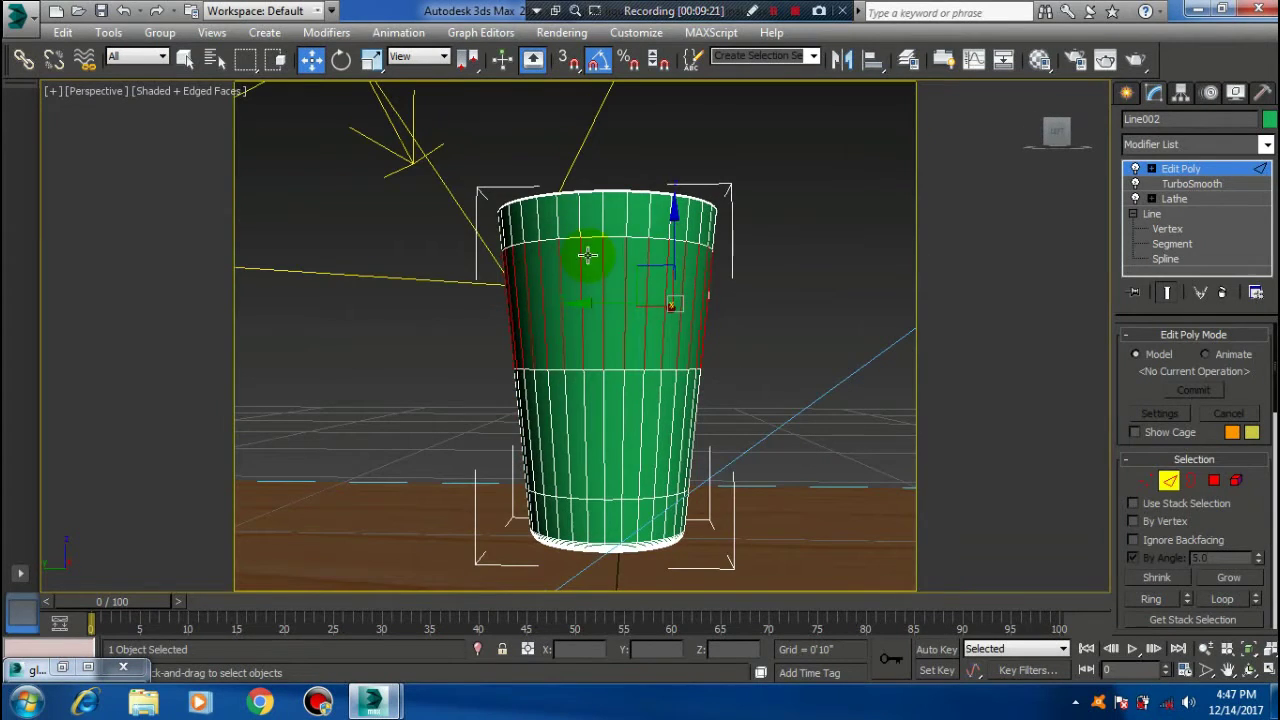
right_click(588, 327)
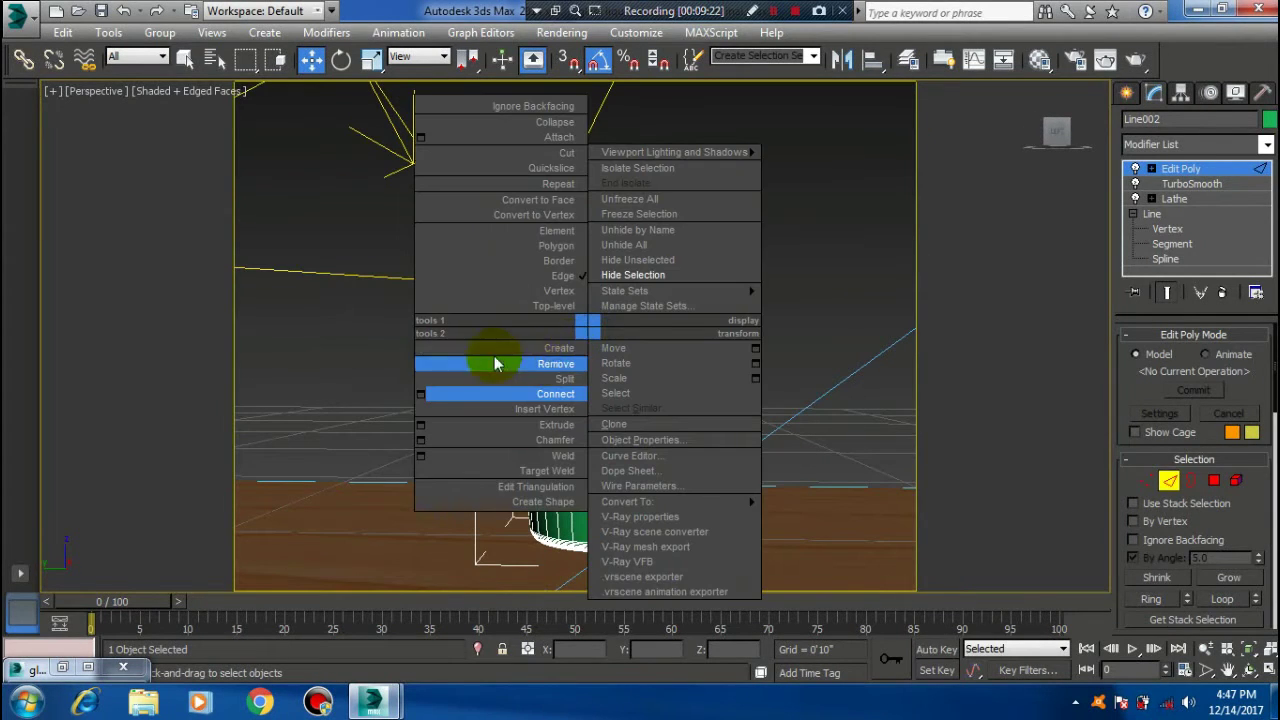
click(421, 394)
click(586, 428)
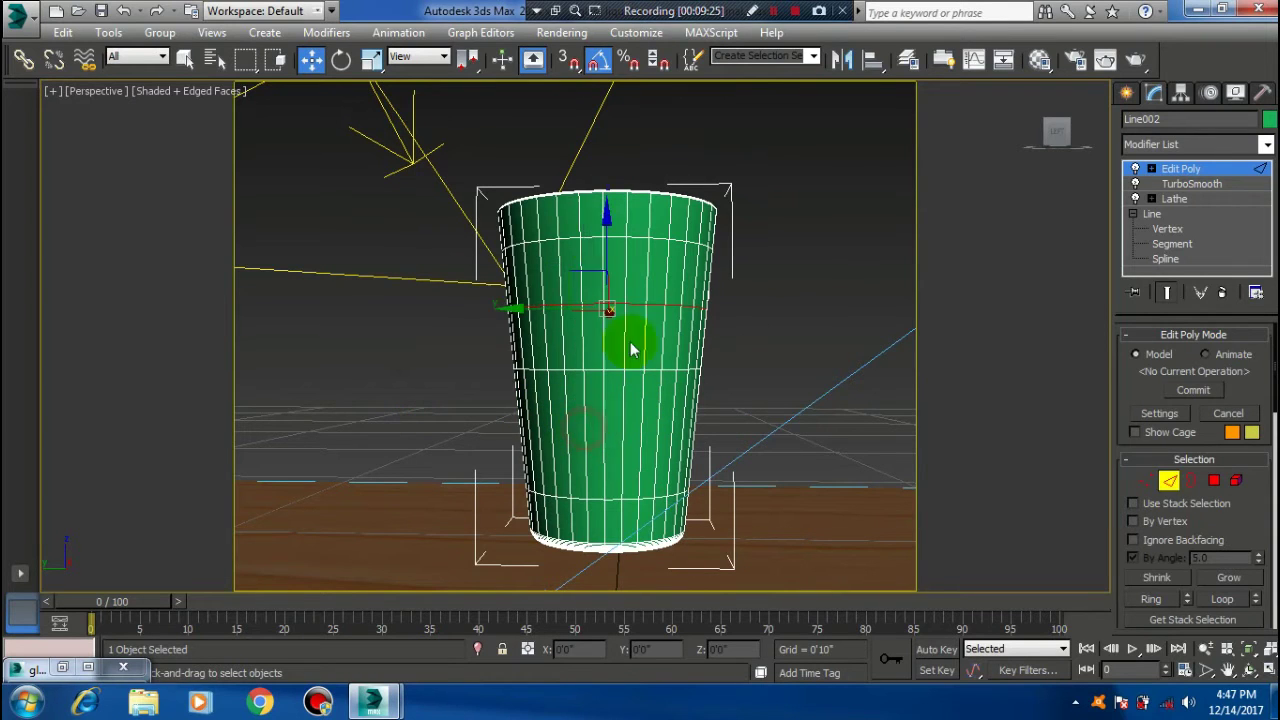
mouse_move(580, 251)
alt+middle_down()
mouse_move(604, 376)
mouse_move(600, 360)
alt+middle_up()
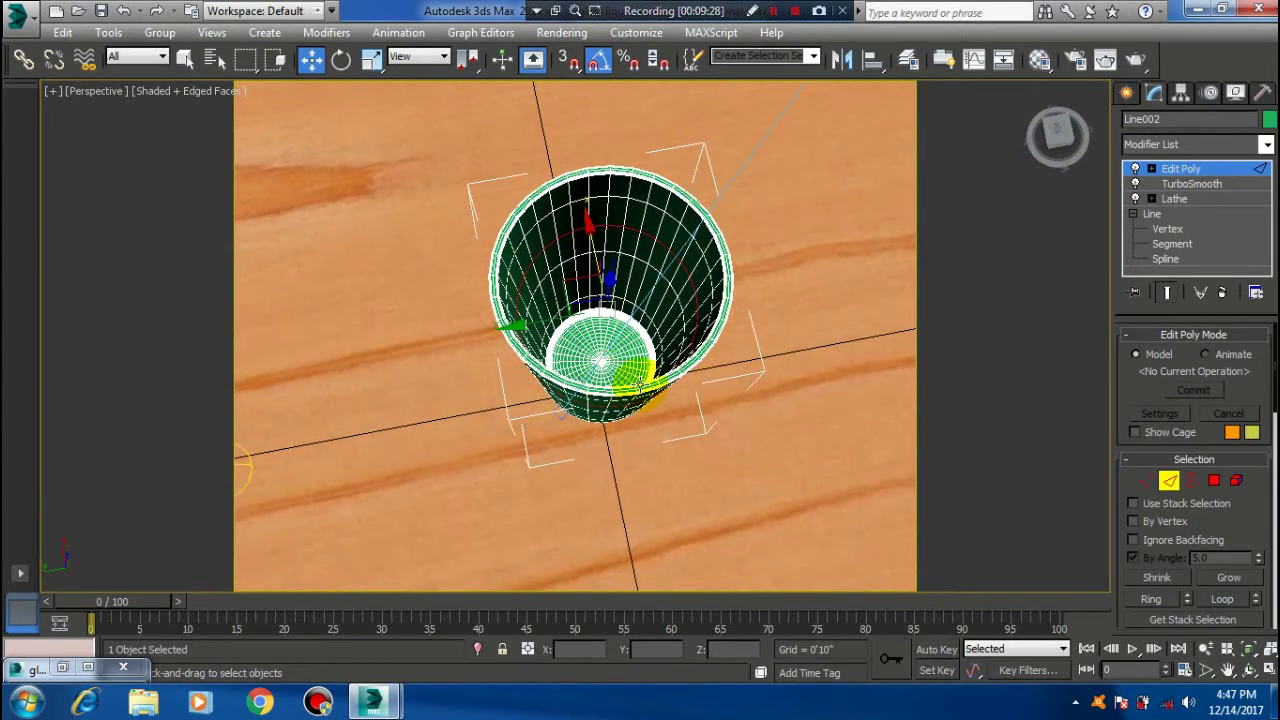
- Grow the inner bottom polygon selection outward by four rings
click(1214, 481)
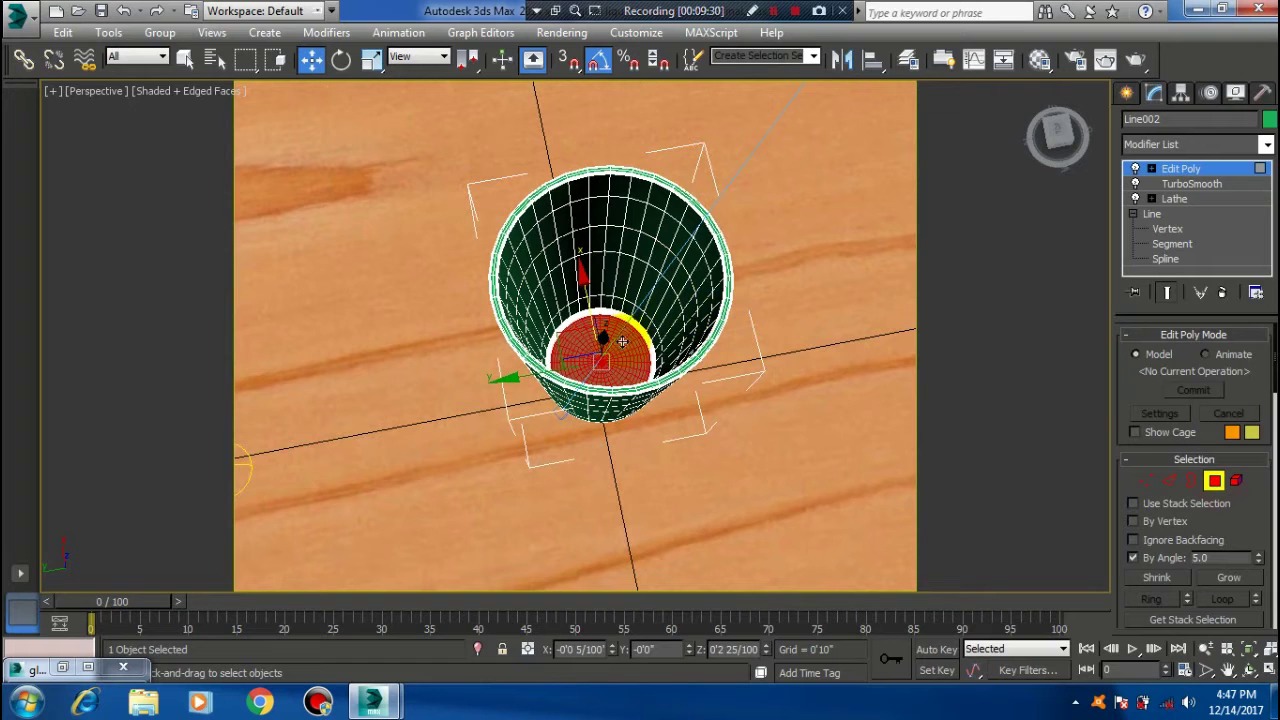
scroll(640, 350, up, 3)
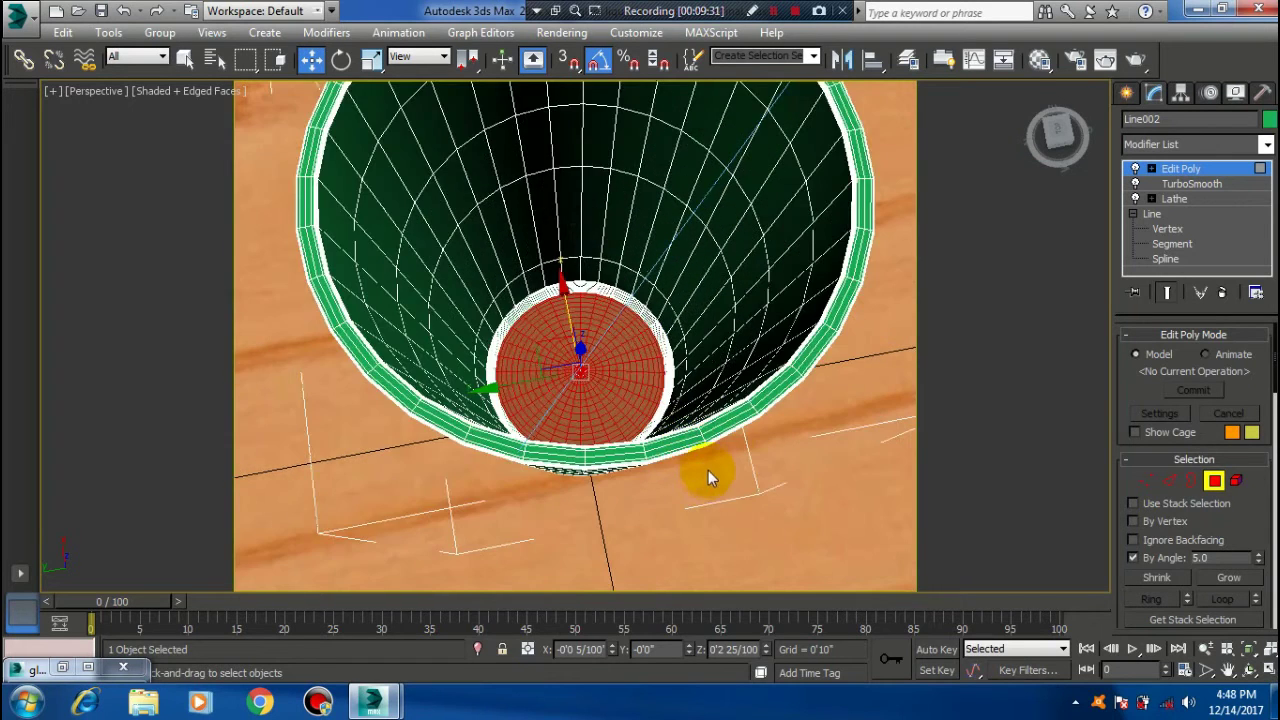
alt+middle_drag(708, 470, 727, 446)
click(1236, 588)
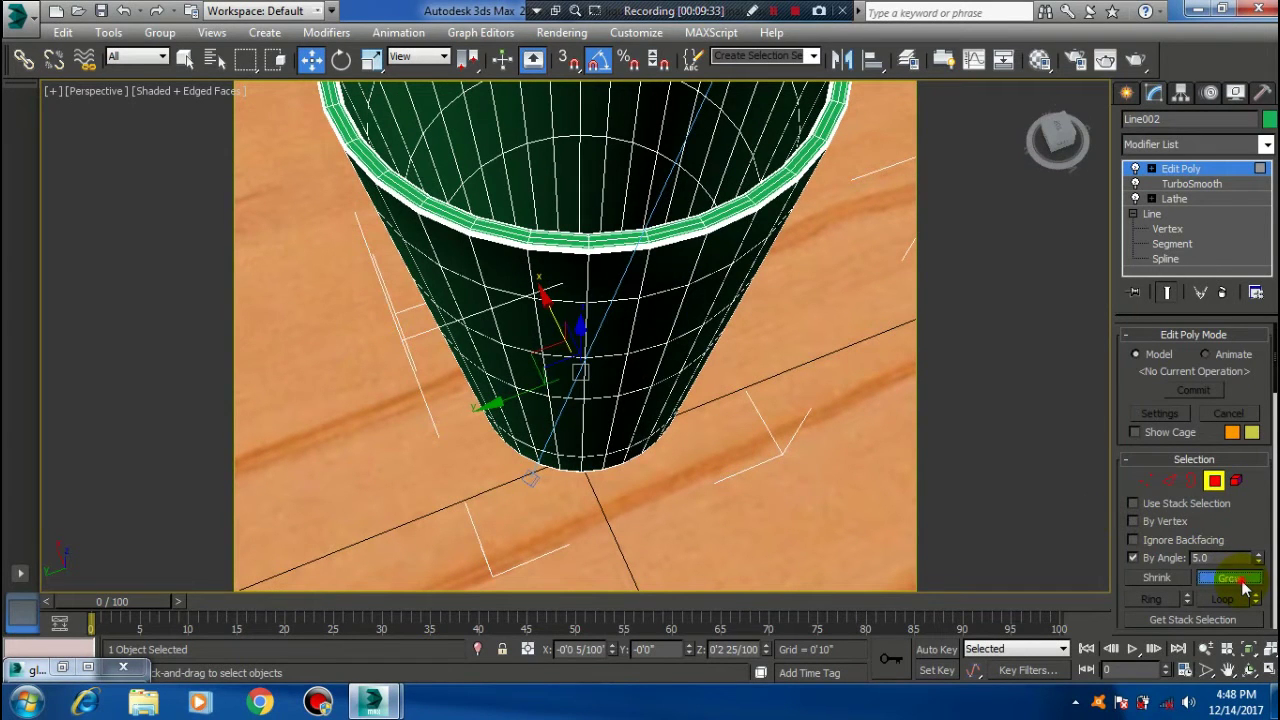
click(1246, 588)
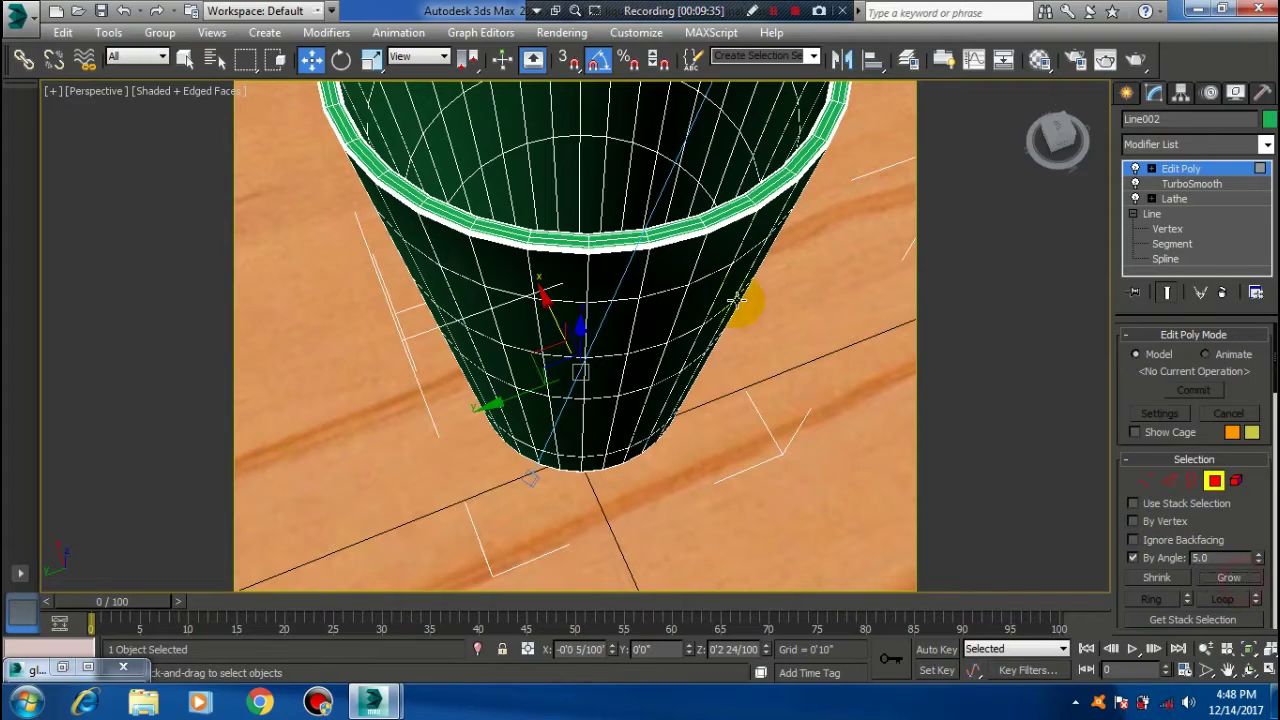
alt+middle_drag(743, 300, 737, 451)
alt+middle_drag(637, 328, 641, 359)
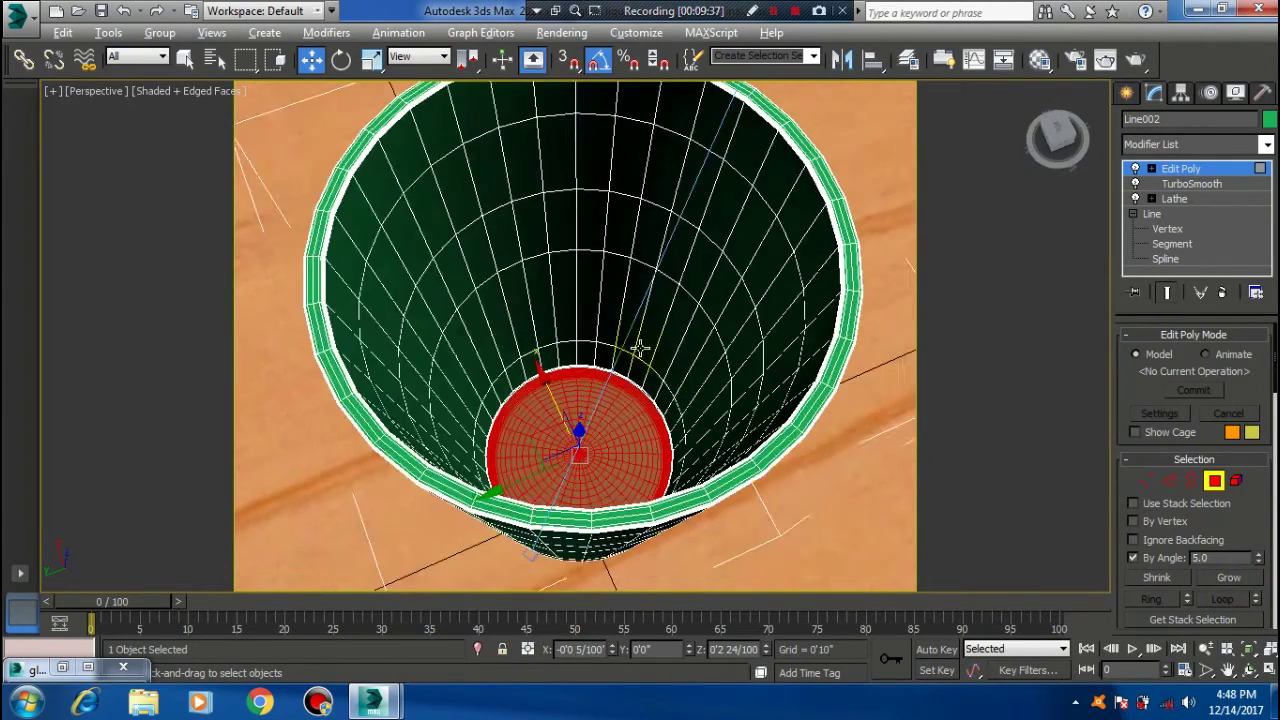
click(1228, 580)
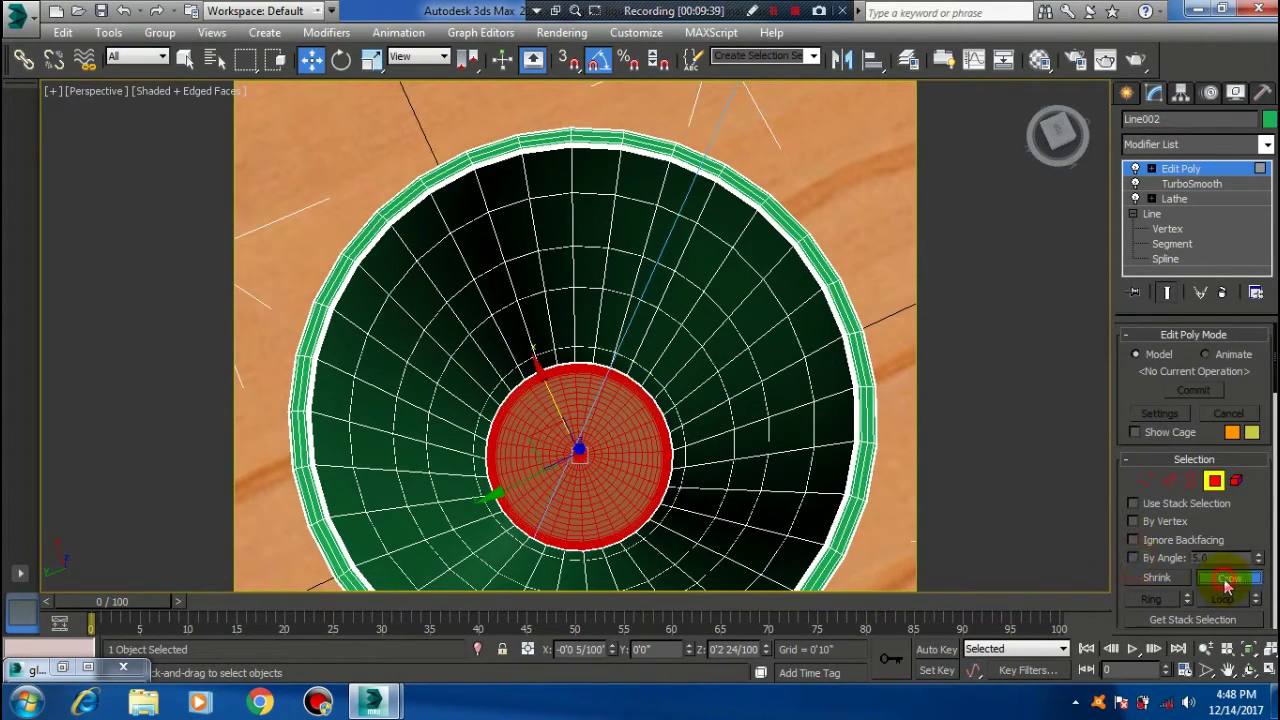
click(1228, 580)
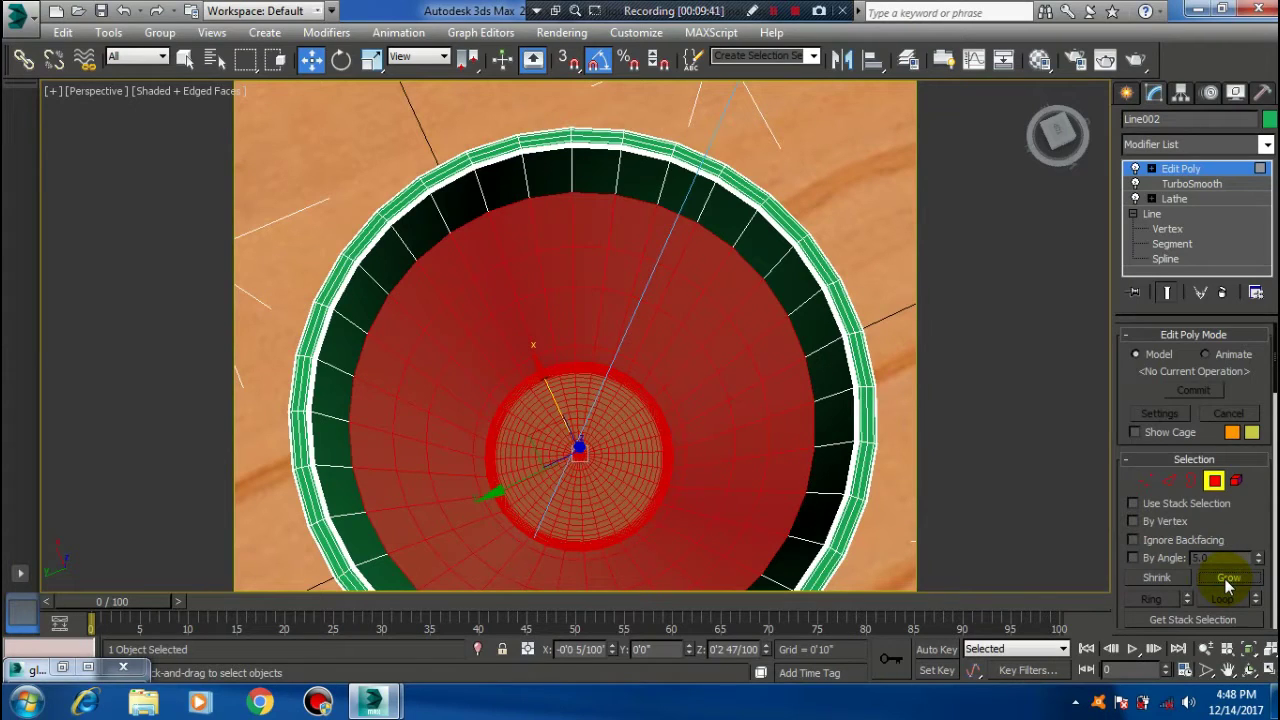
- Shift-rotate the selected inner faces 20 degrees to clone them
mouse_move(766, 489)
alt+middle_down()
mouse_move(789, 400)
mouse_move(736, 463)
mouse_move(709, 394)
mouse_move(700, 420)
mouse_move(702, 345)
alt+middle_up()
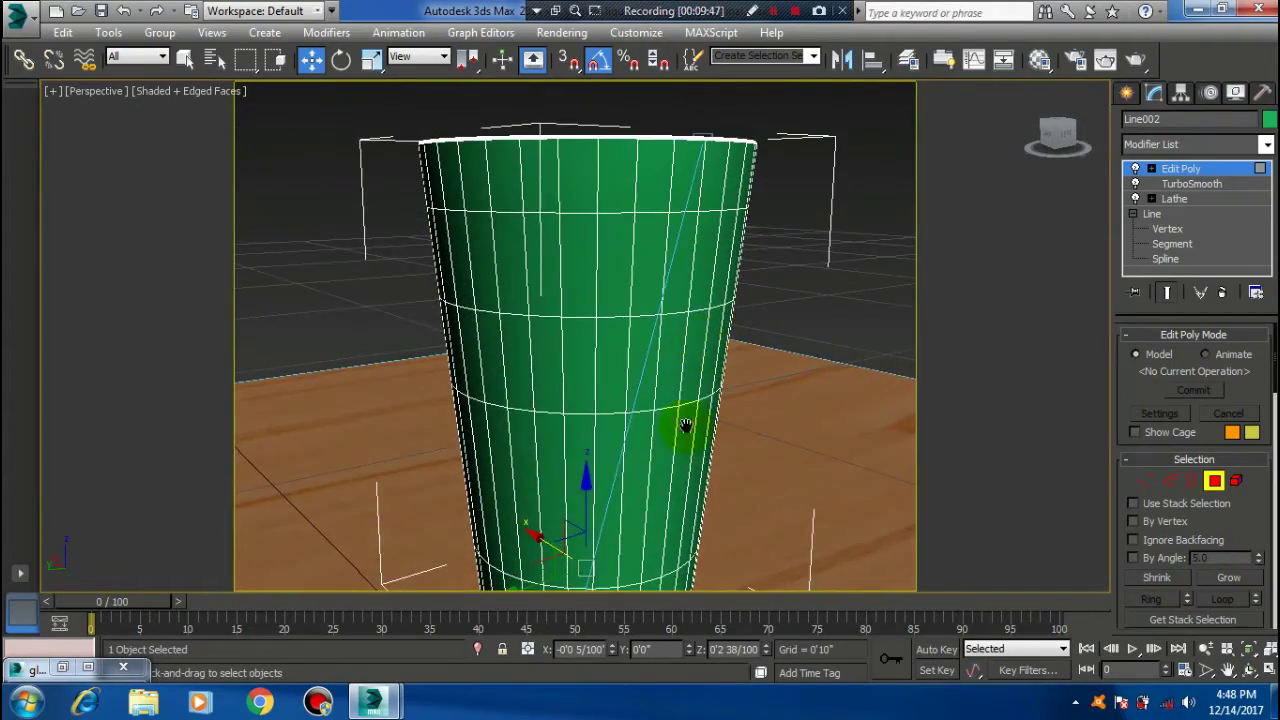
mouse_move(685, 425)
alt+middle_down()
mouse_move(757, 360)
mouse_move(723, 423)
mouse_move(742, 537)
mouse_move(522, 320)
alt+middle_up()
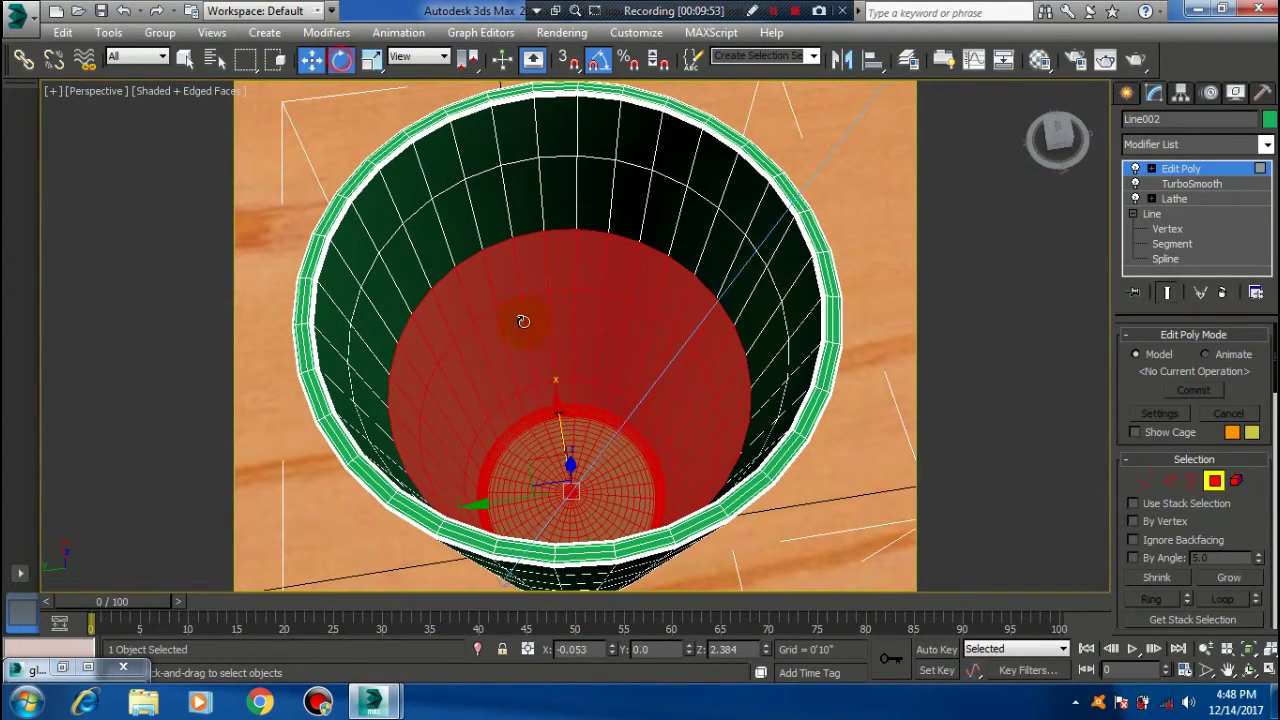
key(e)
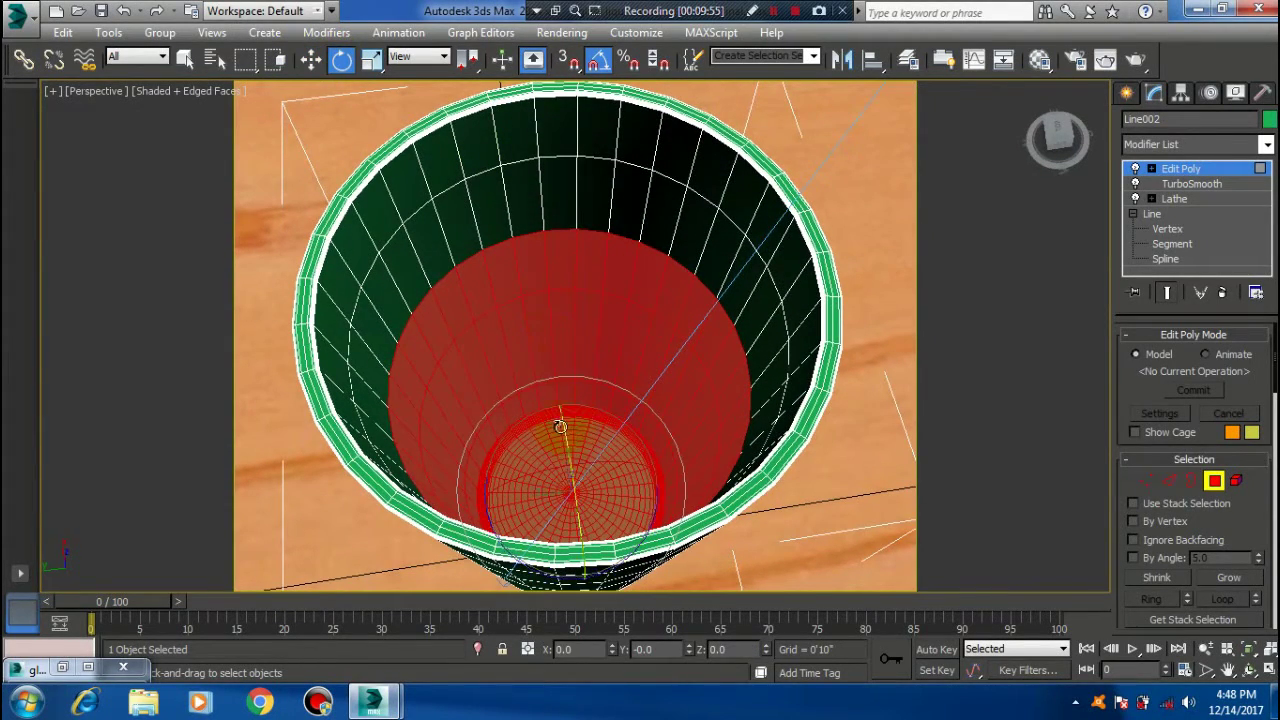
mouse_move(616, 491)
alt+middle_down()
mouse_move(610, 460)
mouse_move(617, 473)
alt+middle_up()
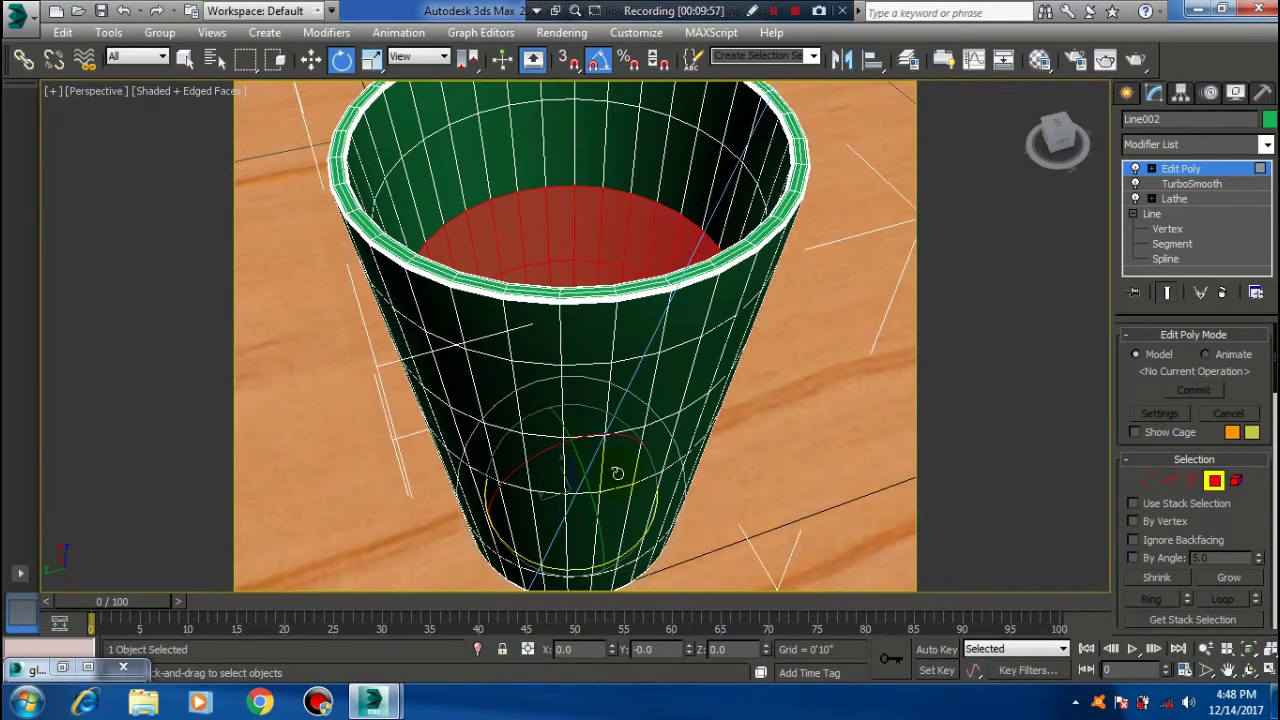
drag(590, 577, 577, 580)
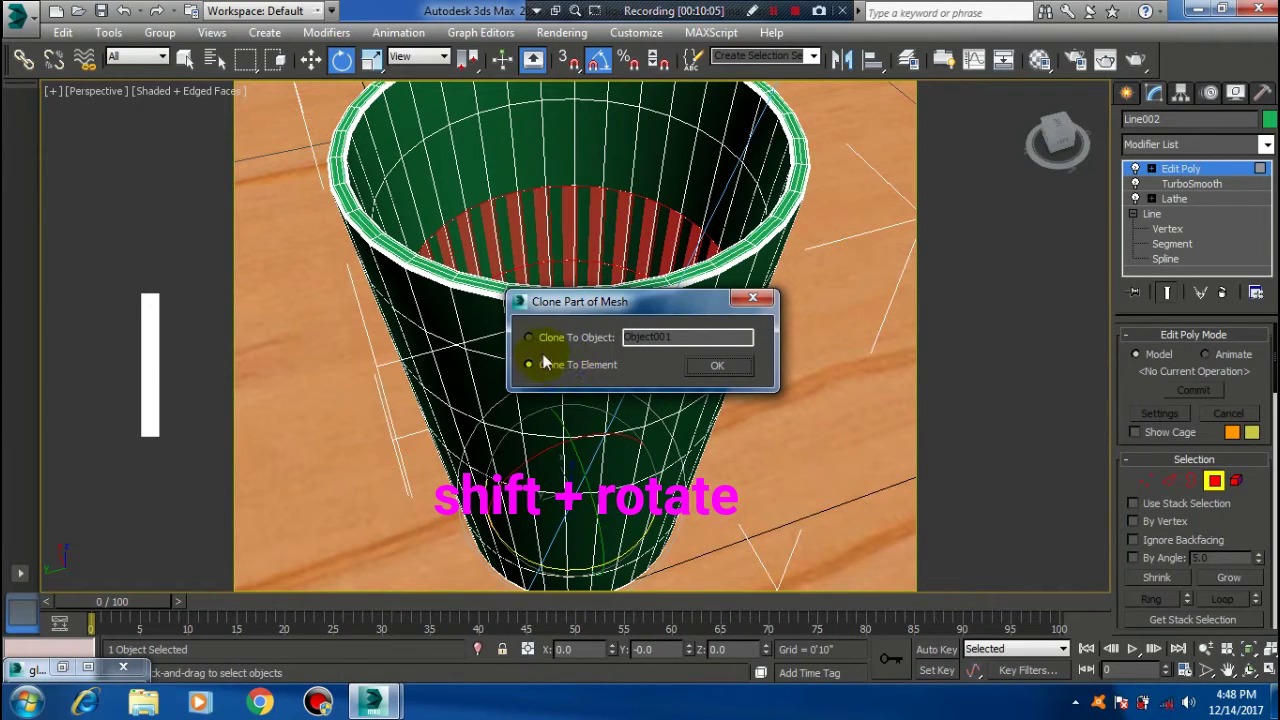
- Clone the inner faces to a separate object named 'liquid'
double_click(687, 344)
text(liquid)
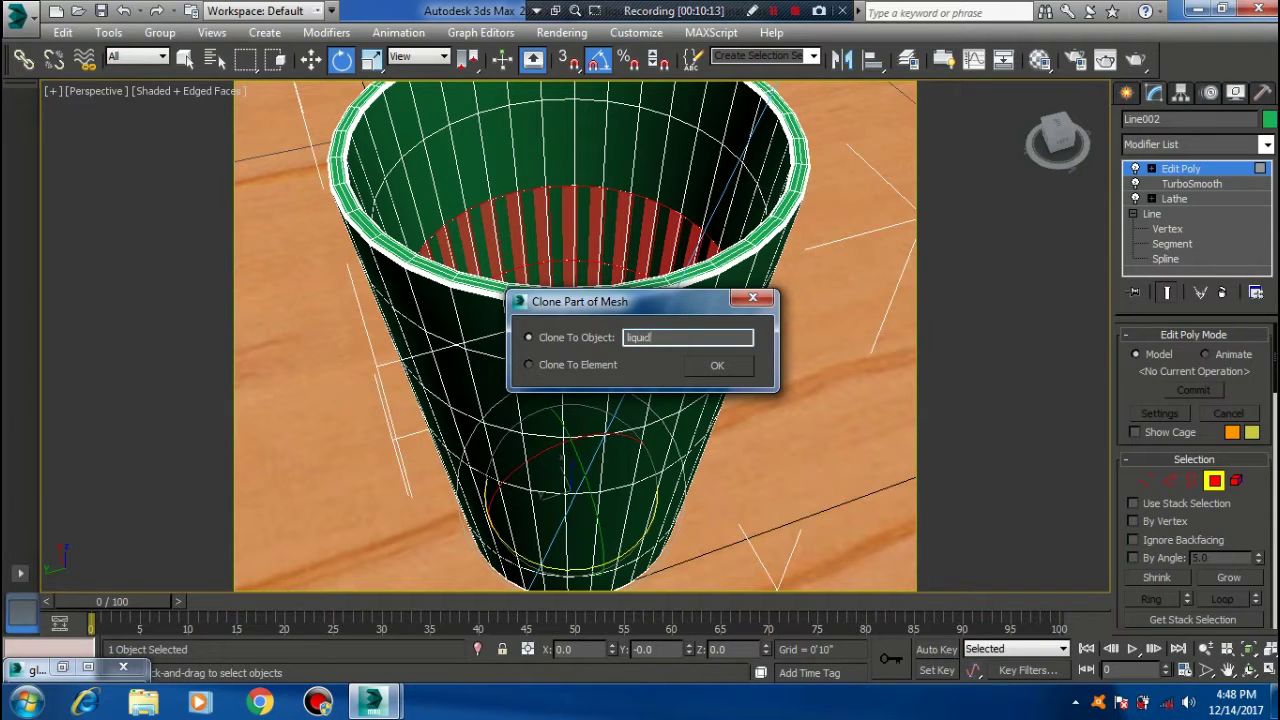
click(720, 365)
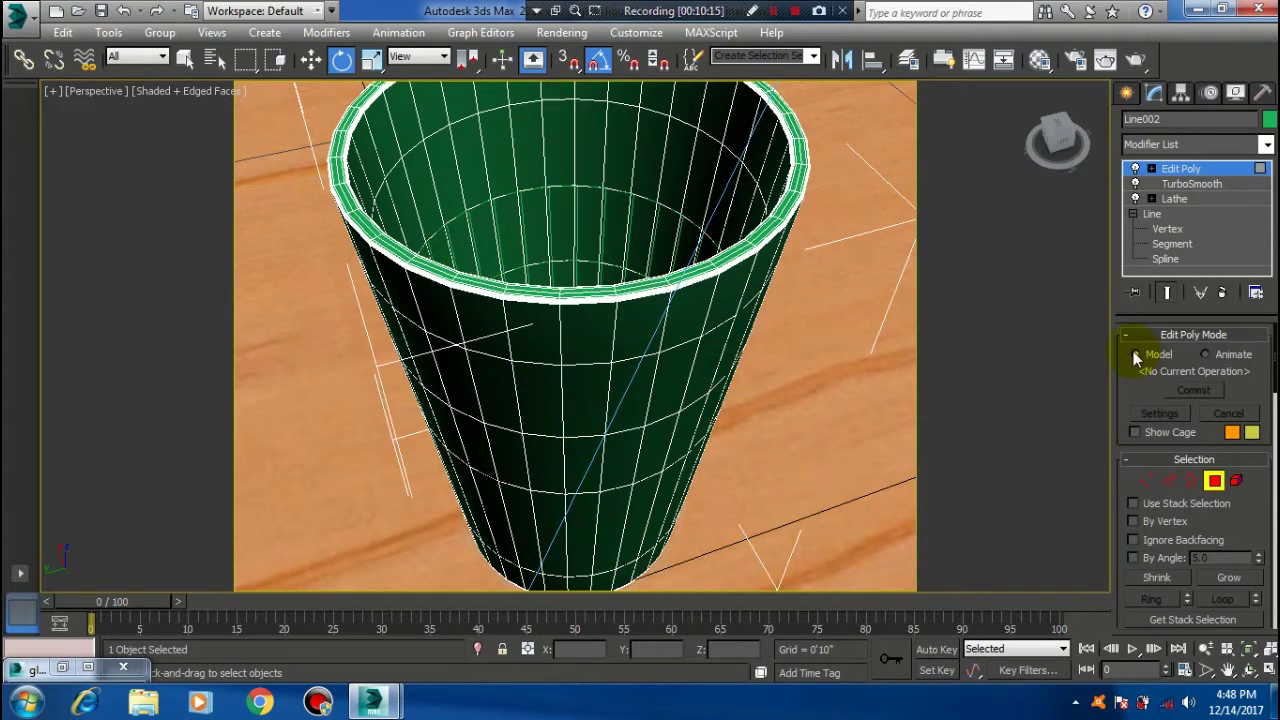
- Hide the glass with Hide Selection and select the remaining liquid001 object
click(1187, 172)
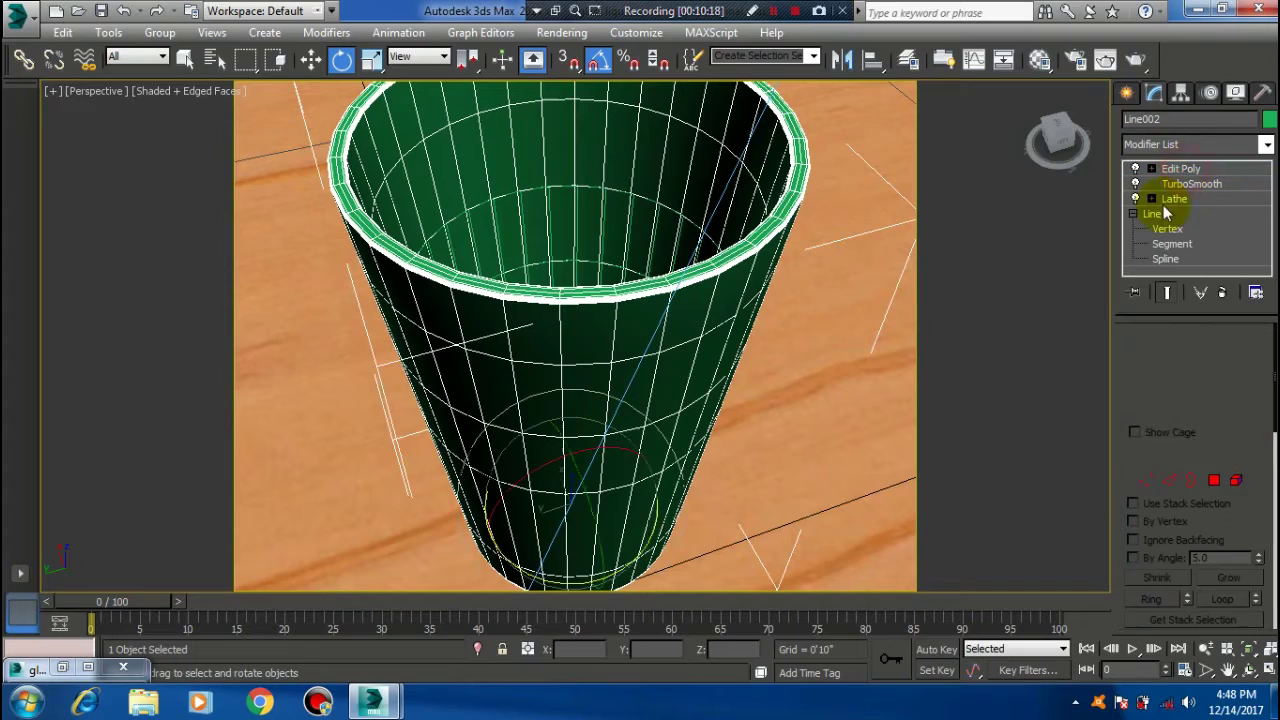
alt+middle_drag(674, 383, 679, 399)
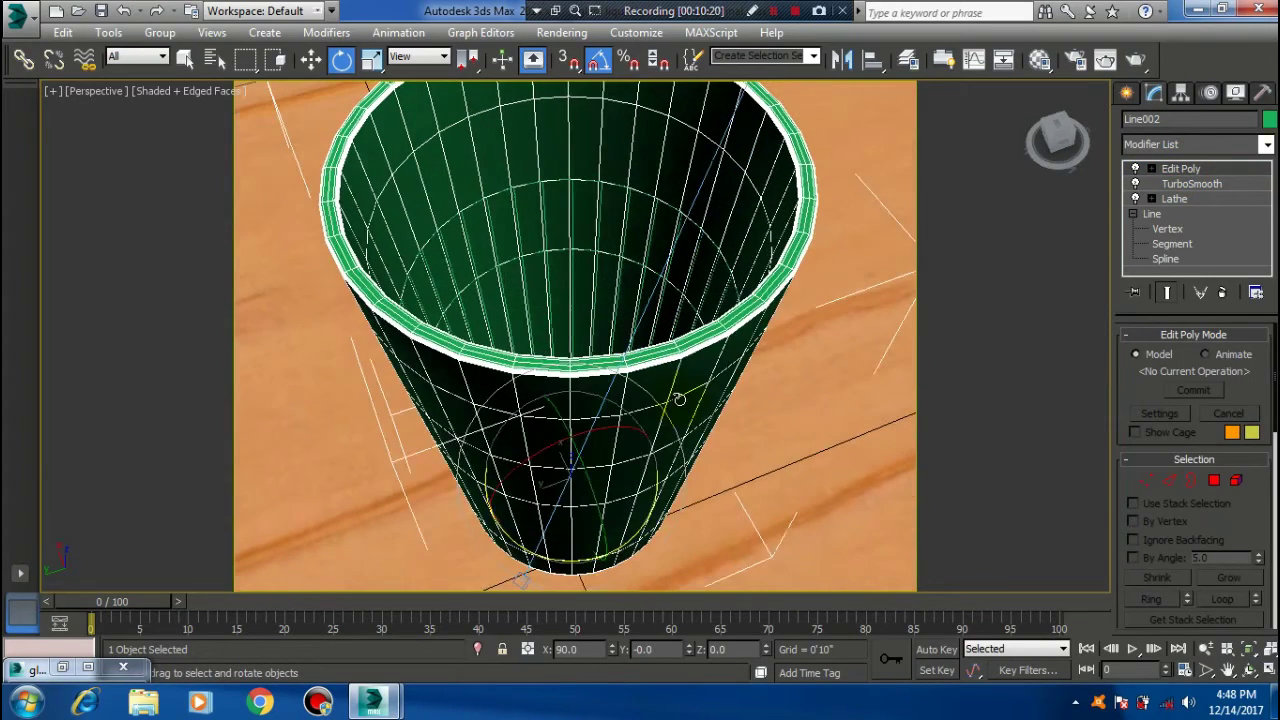
alt+middle_drag(646, 497, 660, 450)
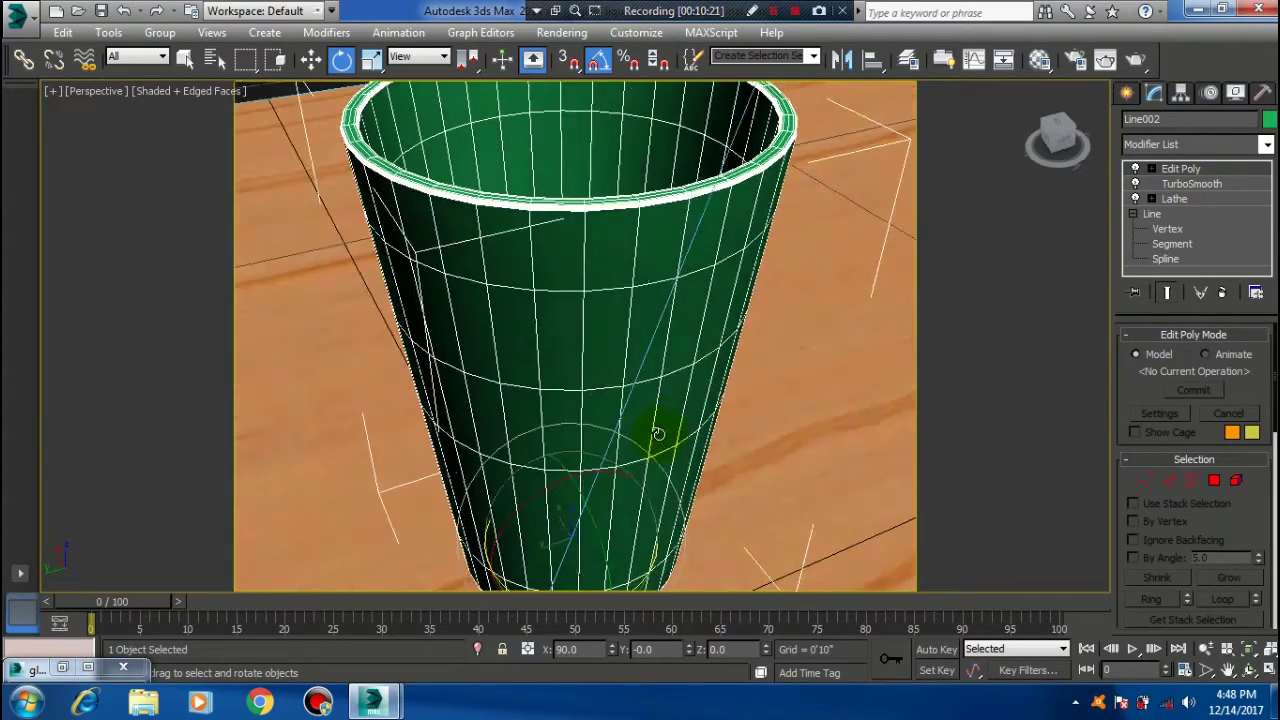
alt+middle_drag(604, 316, 657, 307)
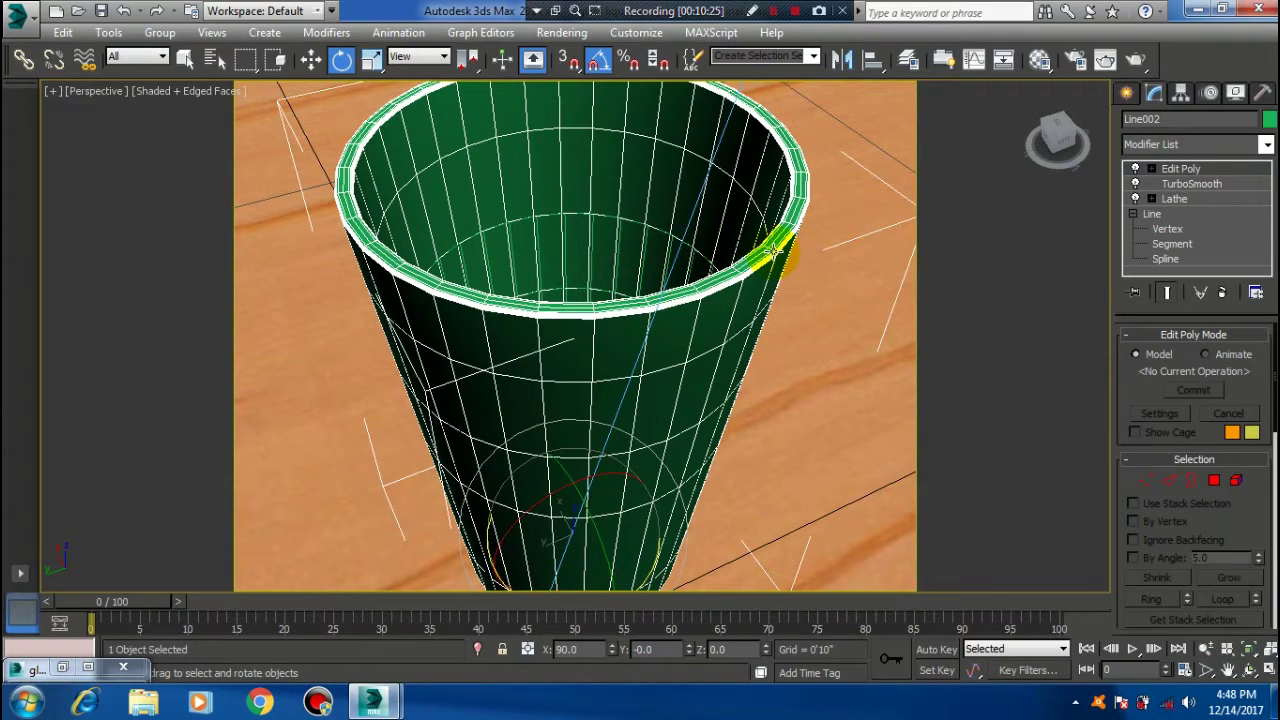
right_click(772, 250)
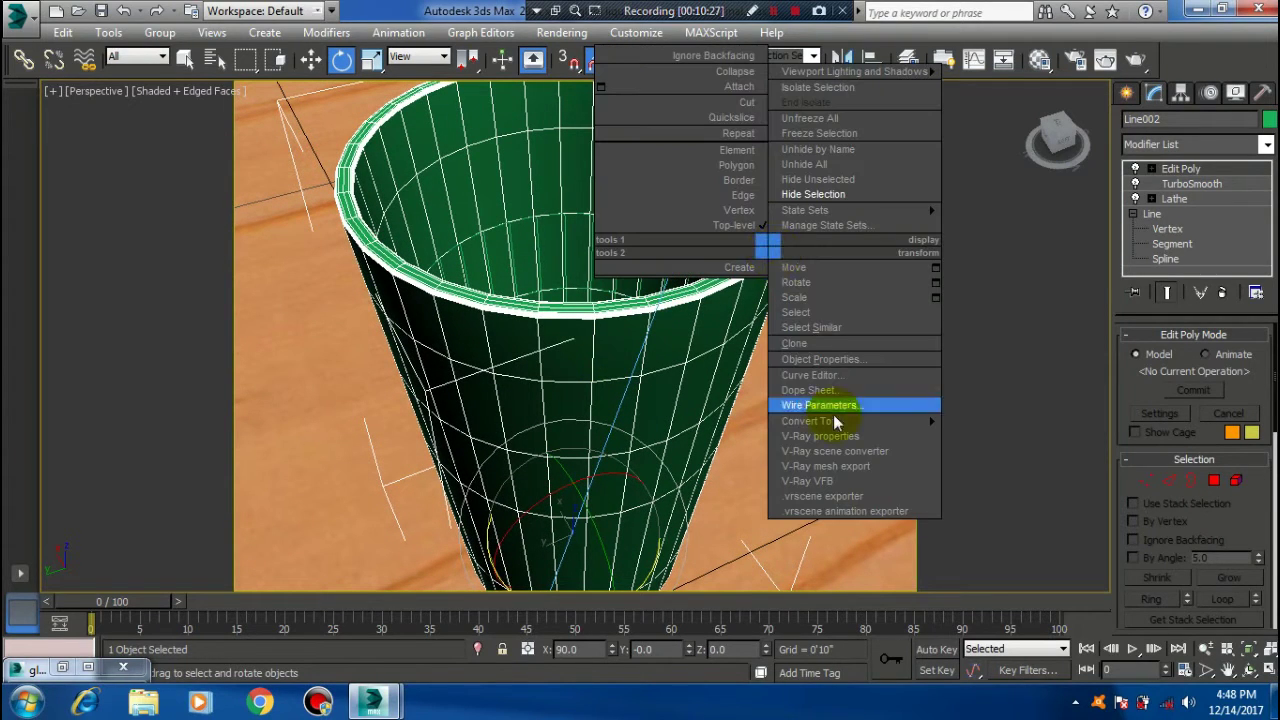
click(815, 194)
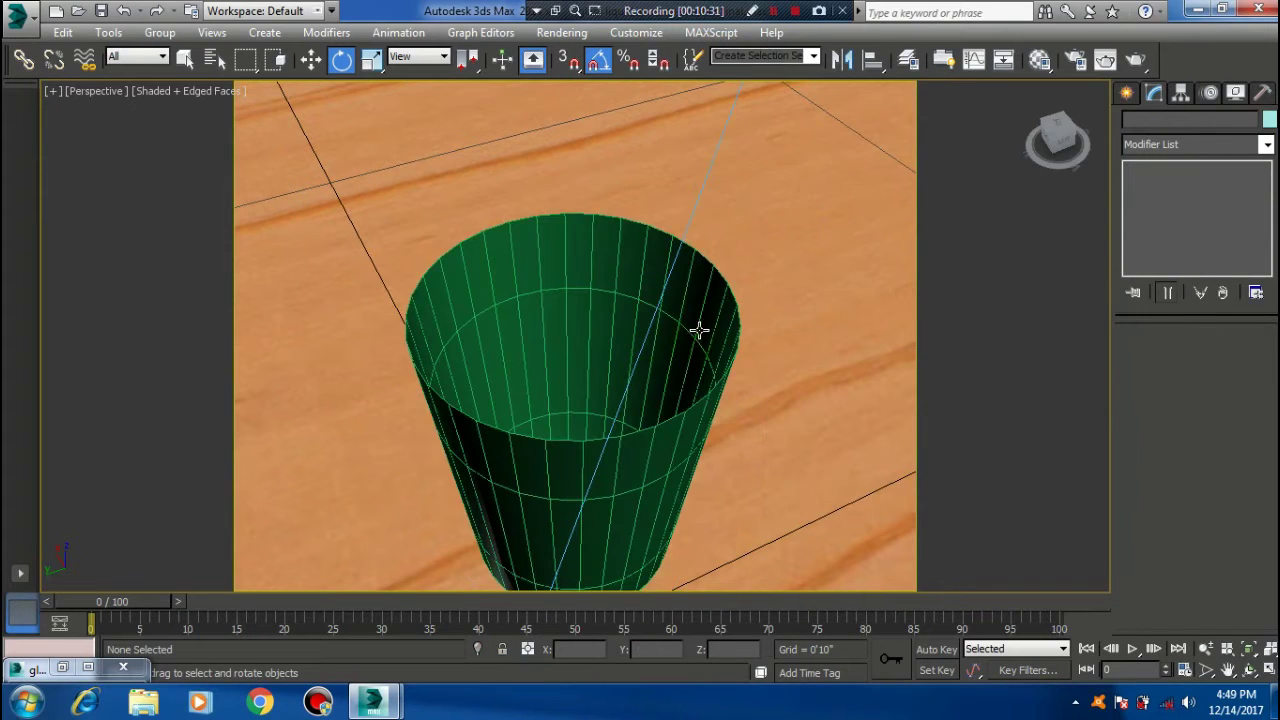
click(712, 311)
- Select the liquid's open top border and Shift-scale it inward to extrude a new ring of faces
drag(594, 437, 594, 417)
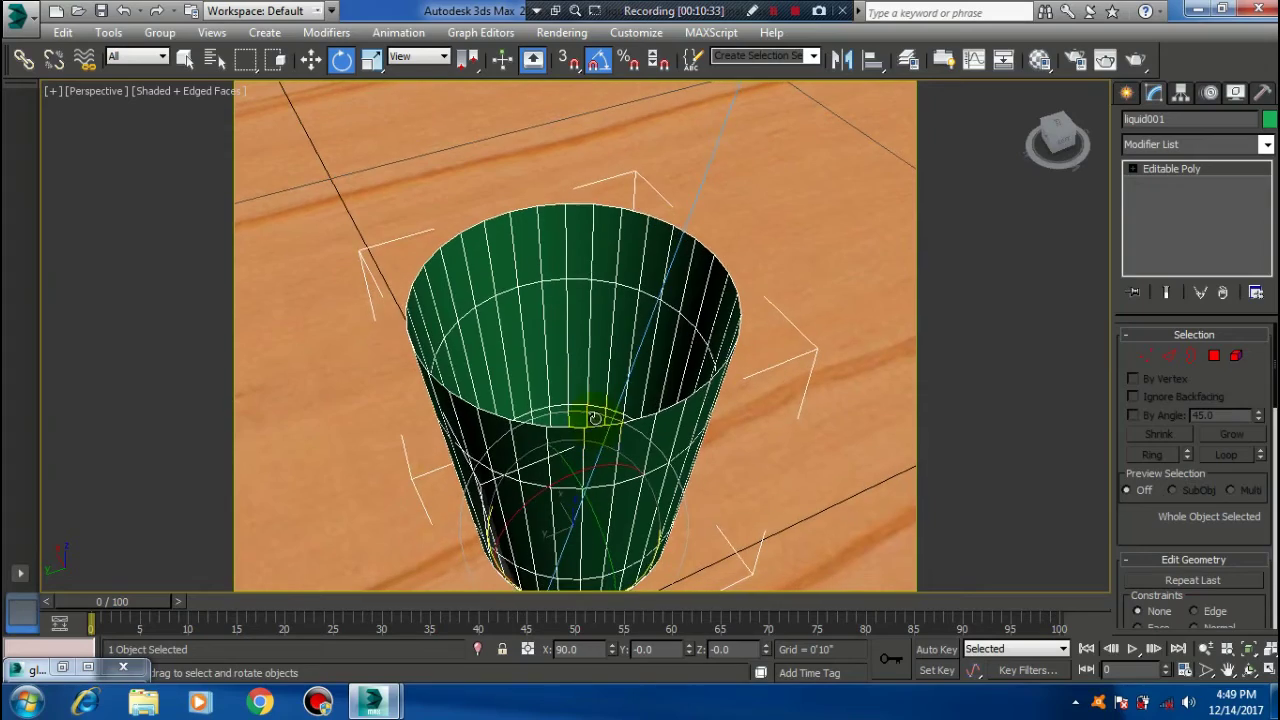
mouse_move(586, 462)
alt+middle_down()
mouse_move(623, 271)
mouse_move(616, 438)
alt+middle_up()
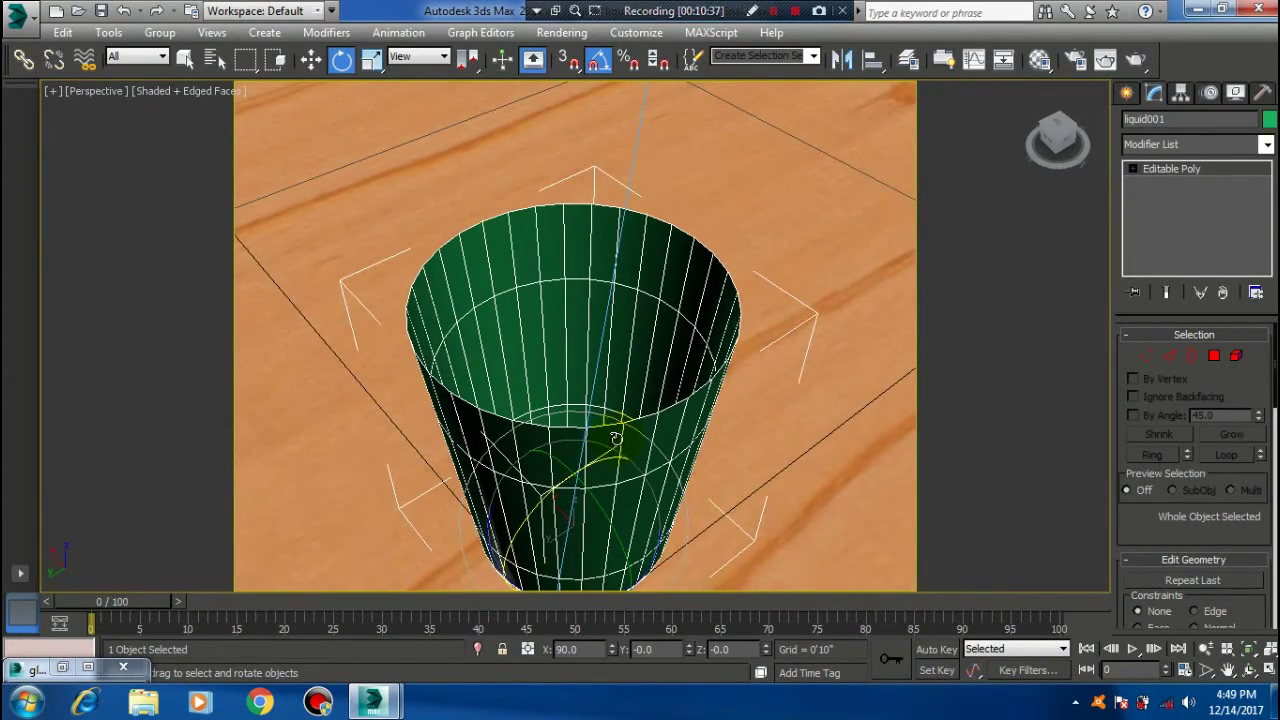
click(1190, 357)
click(722, 290)
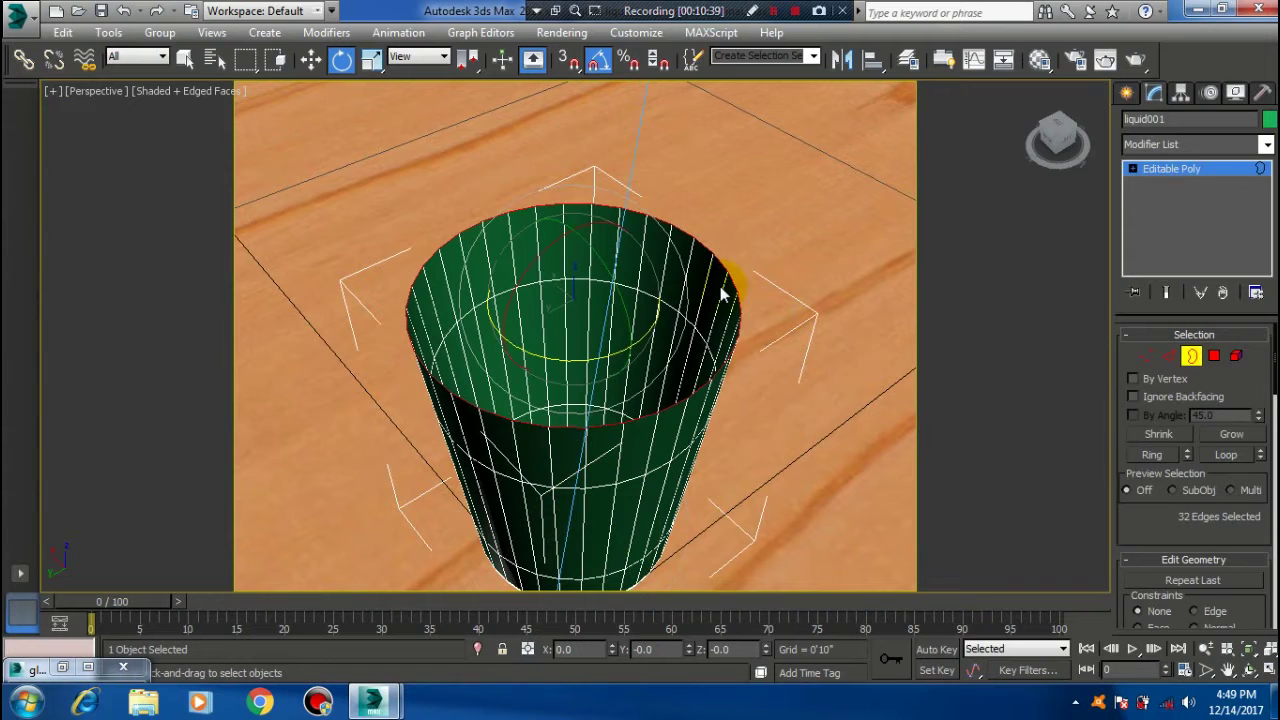
click(369, 65)
alt+middle_drag(571, 294, 563, 329)
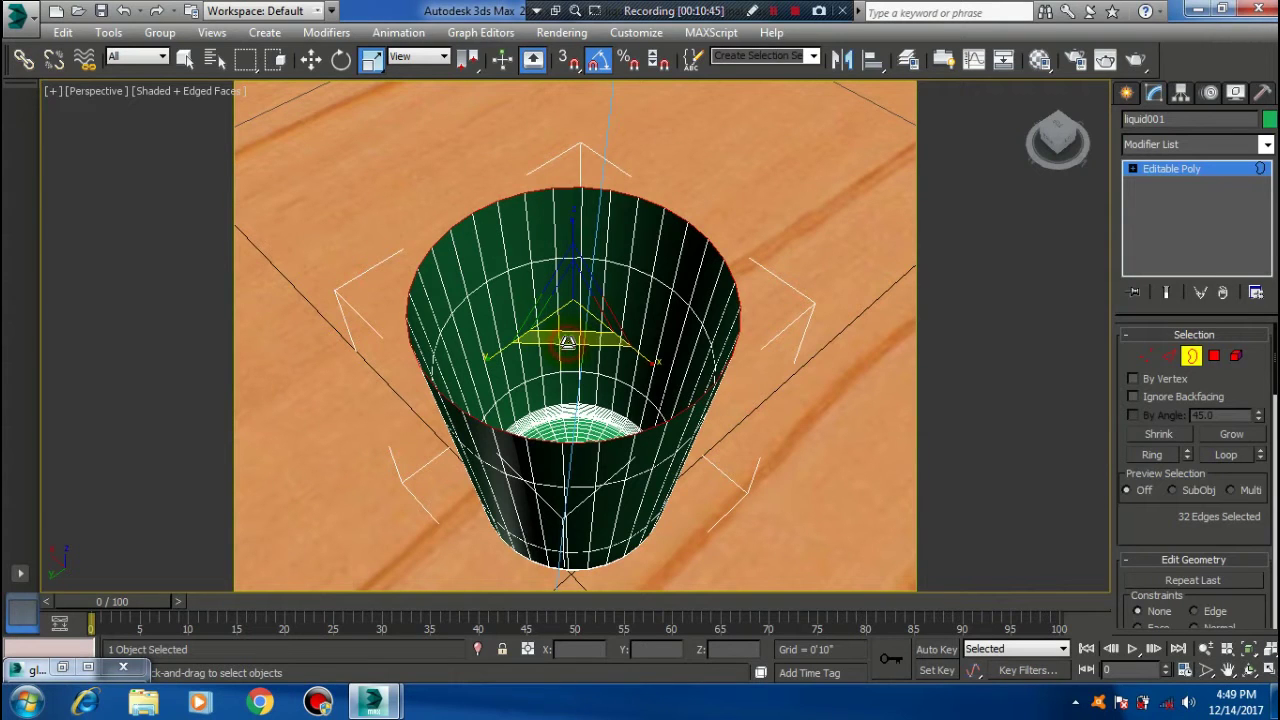
shift+drag(567, 342, 570, 342)
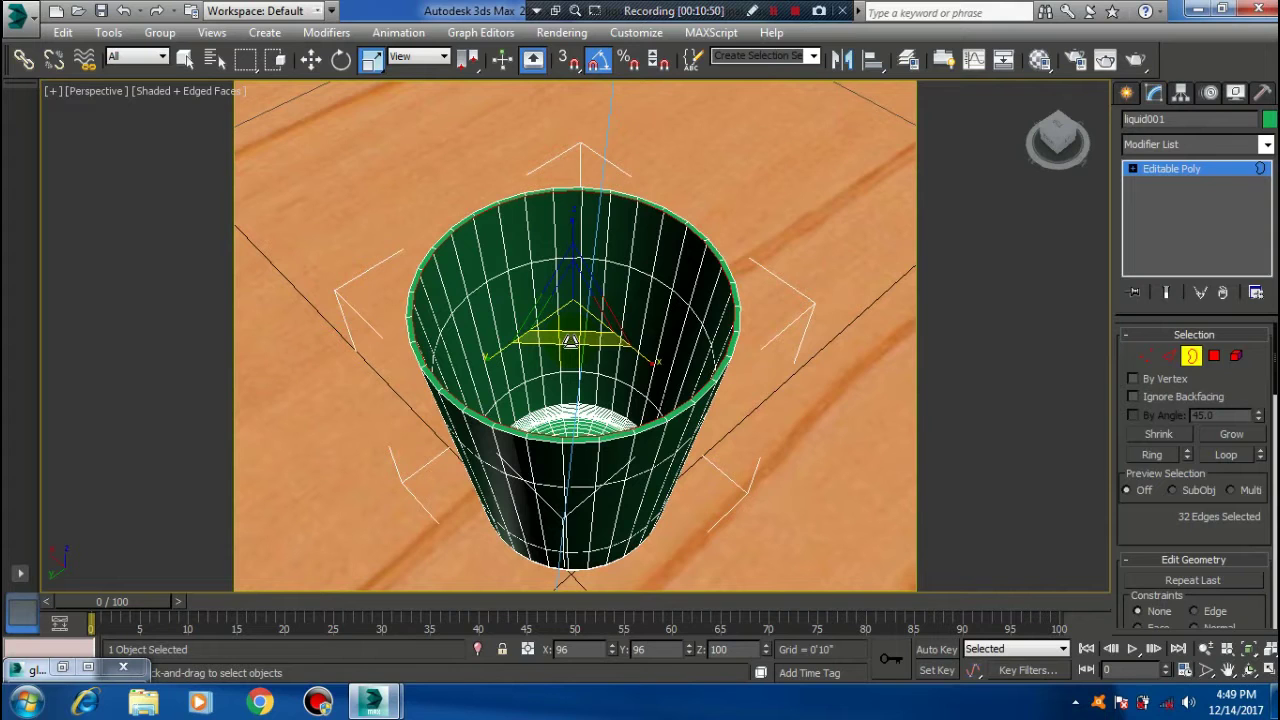
- Lower the new rim slightly and scale it inward to about 66%, leaving a small central hole
key(w)
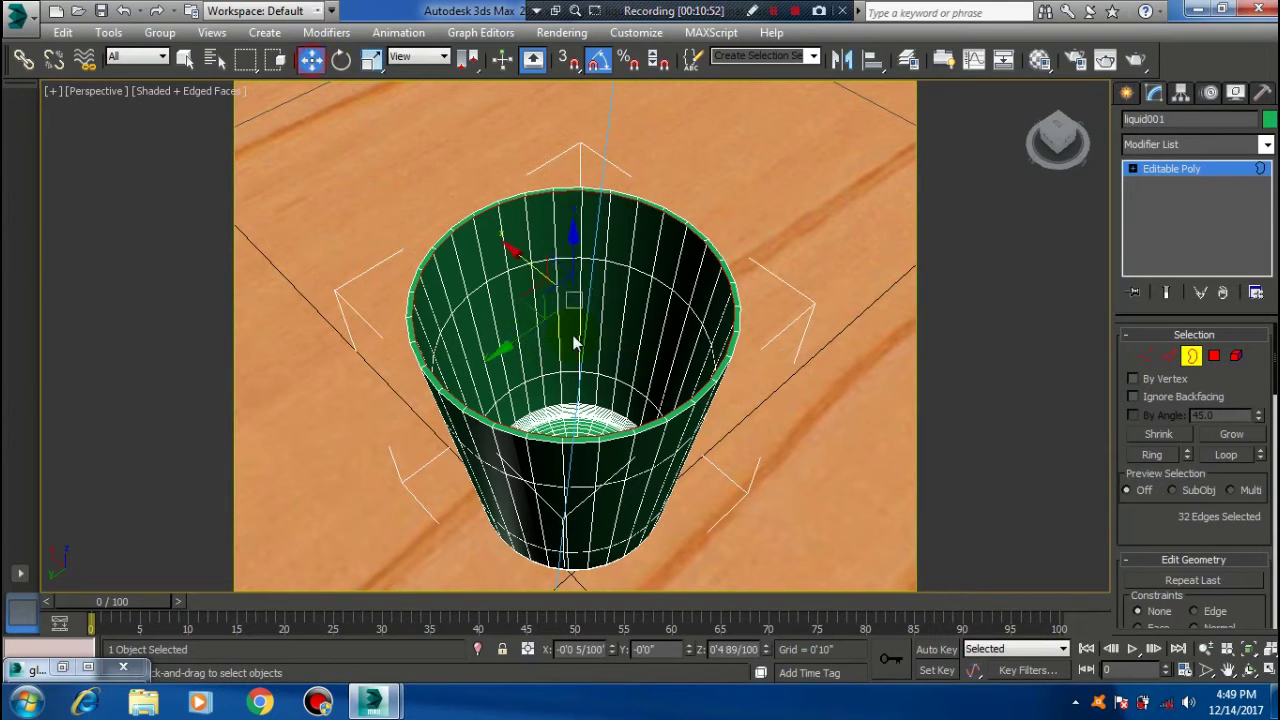
scroll(570, 352, up, 1)
scroll(579, 270, up, 2)
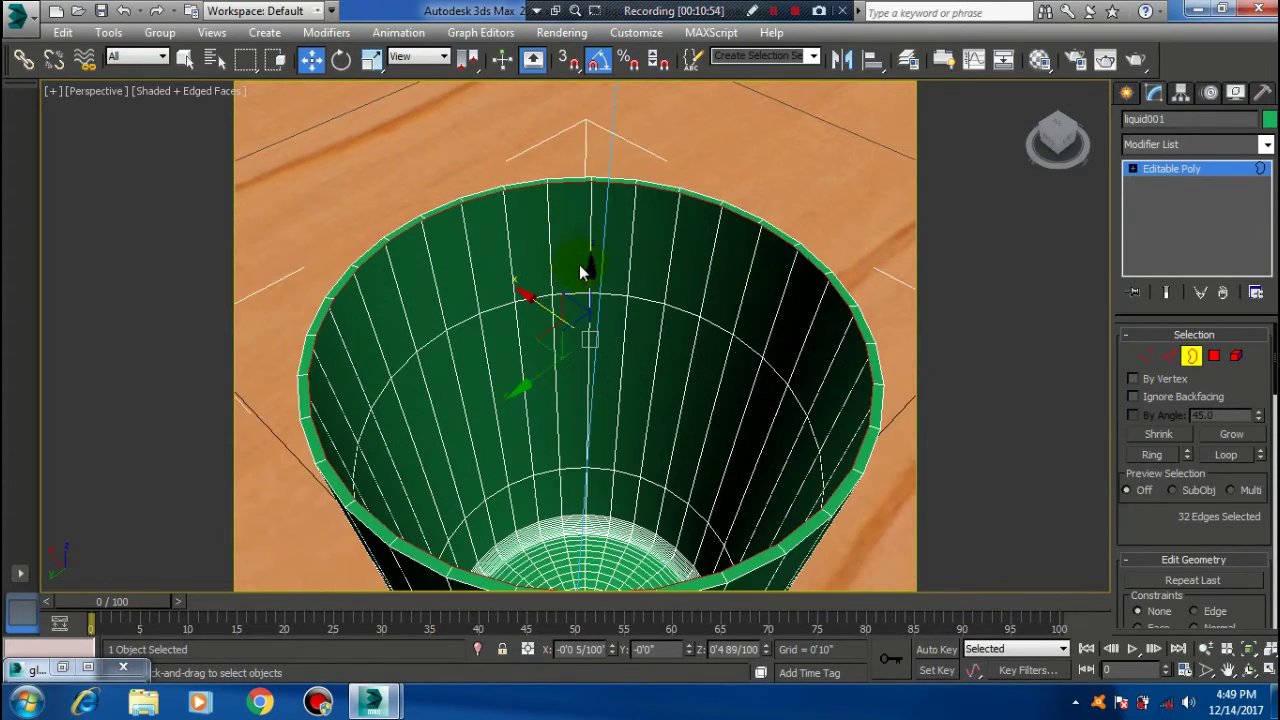
drag(590, 285, 589, 289)
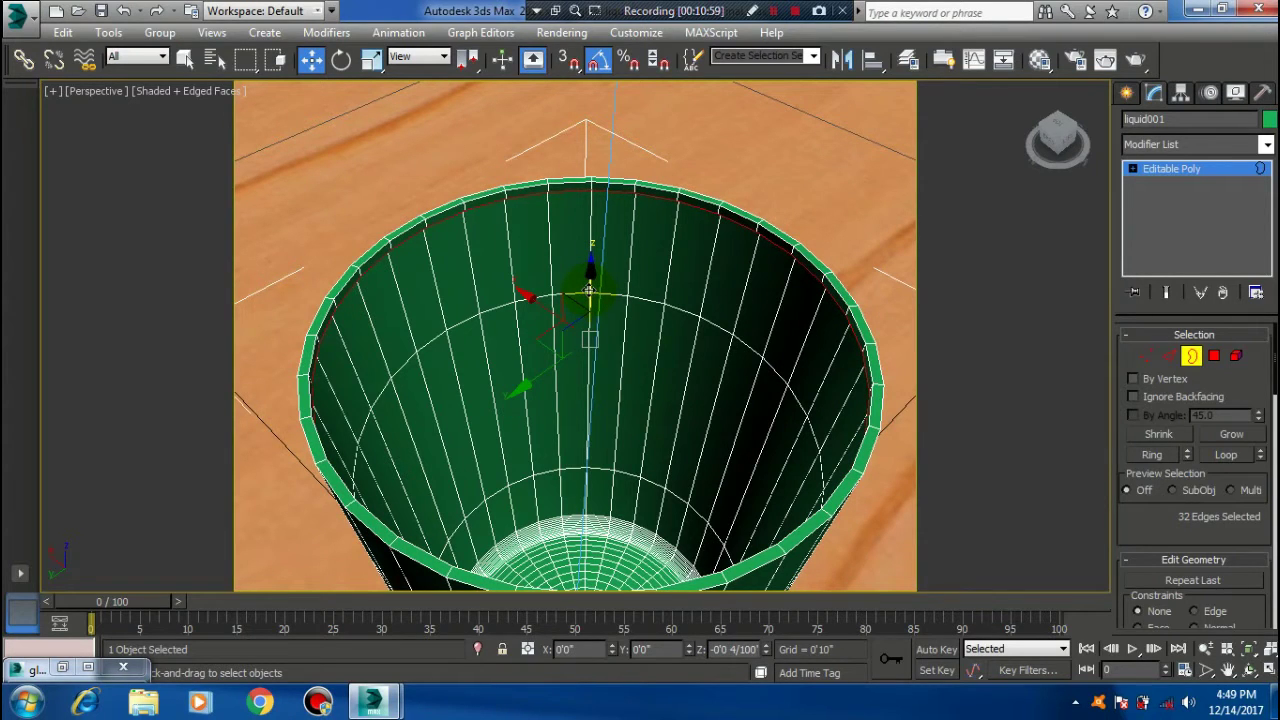
click(371, 59)
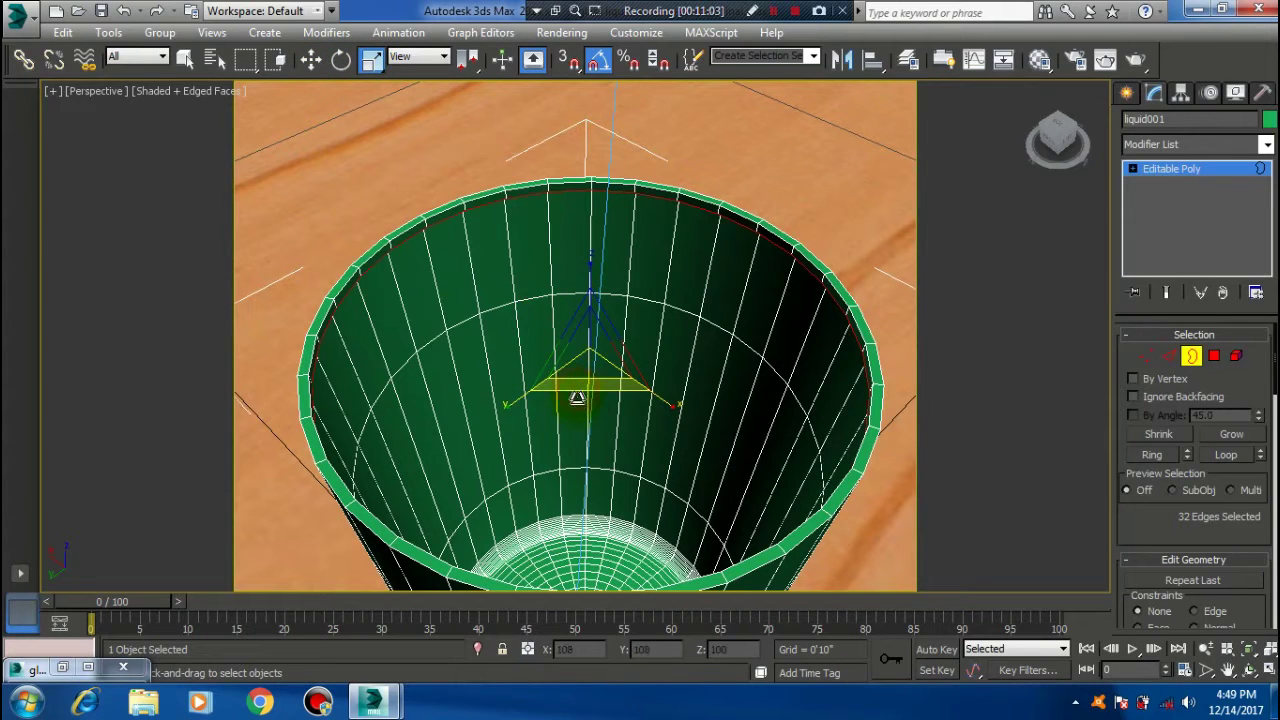
drag(577, 398, 574, 375)
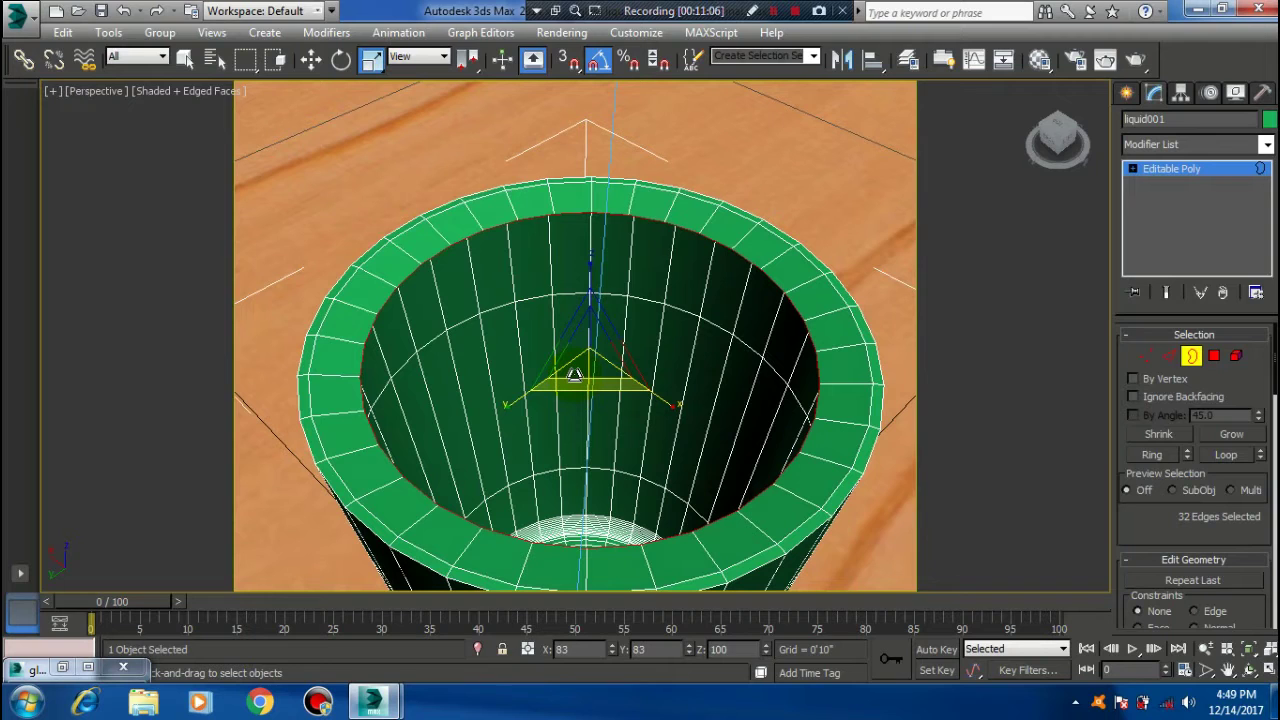
key(ctrl+z)
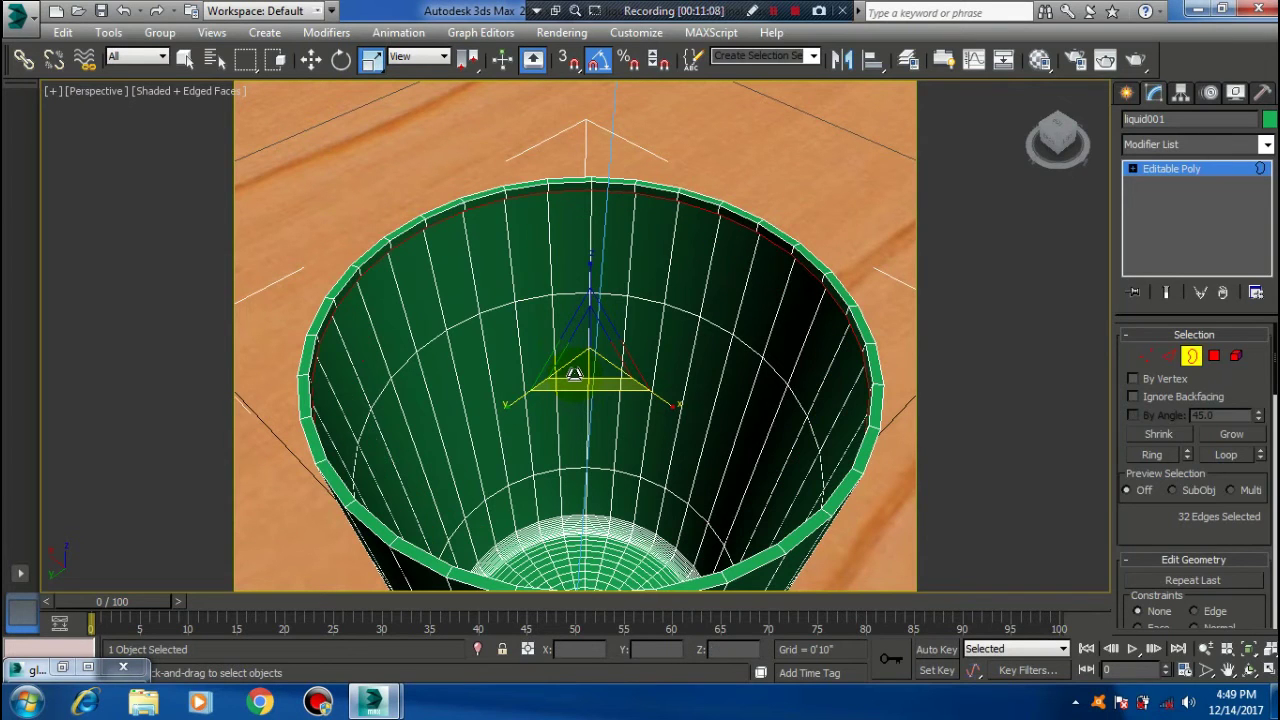
drag(572, 382, 573, 371)
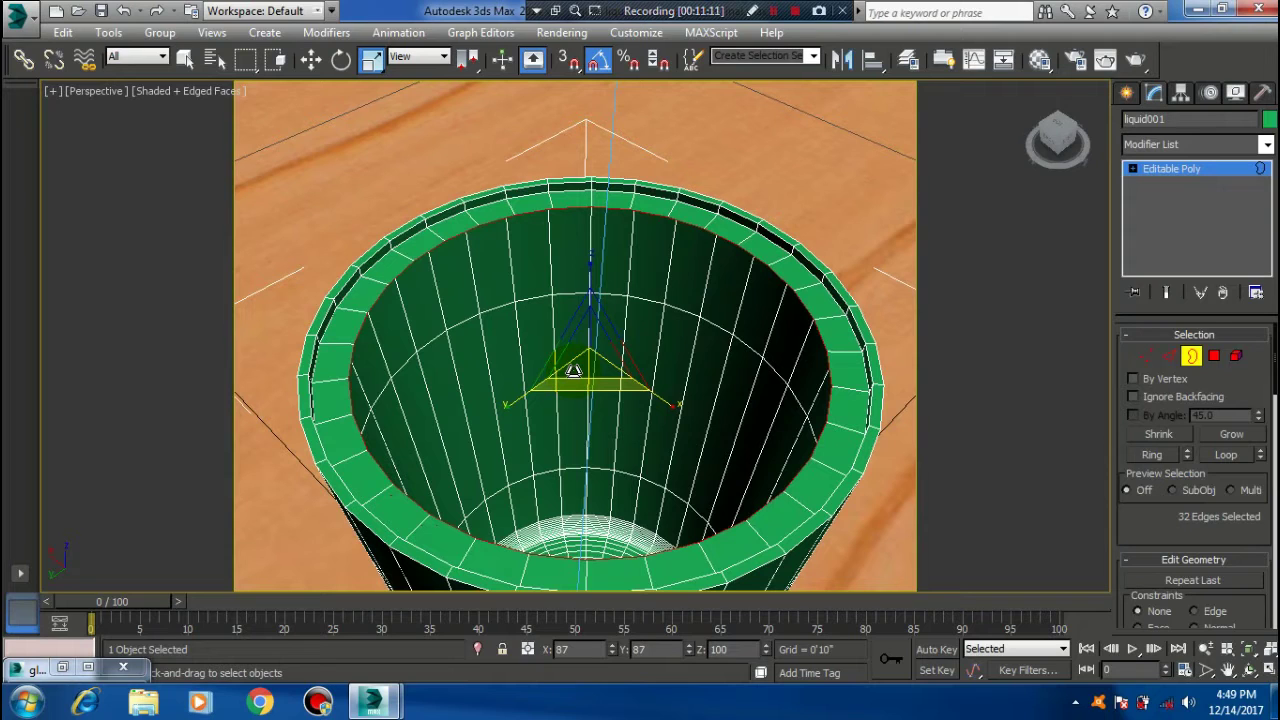
drag(573, 371, 575, 362)
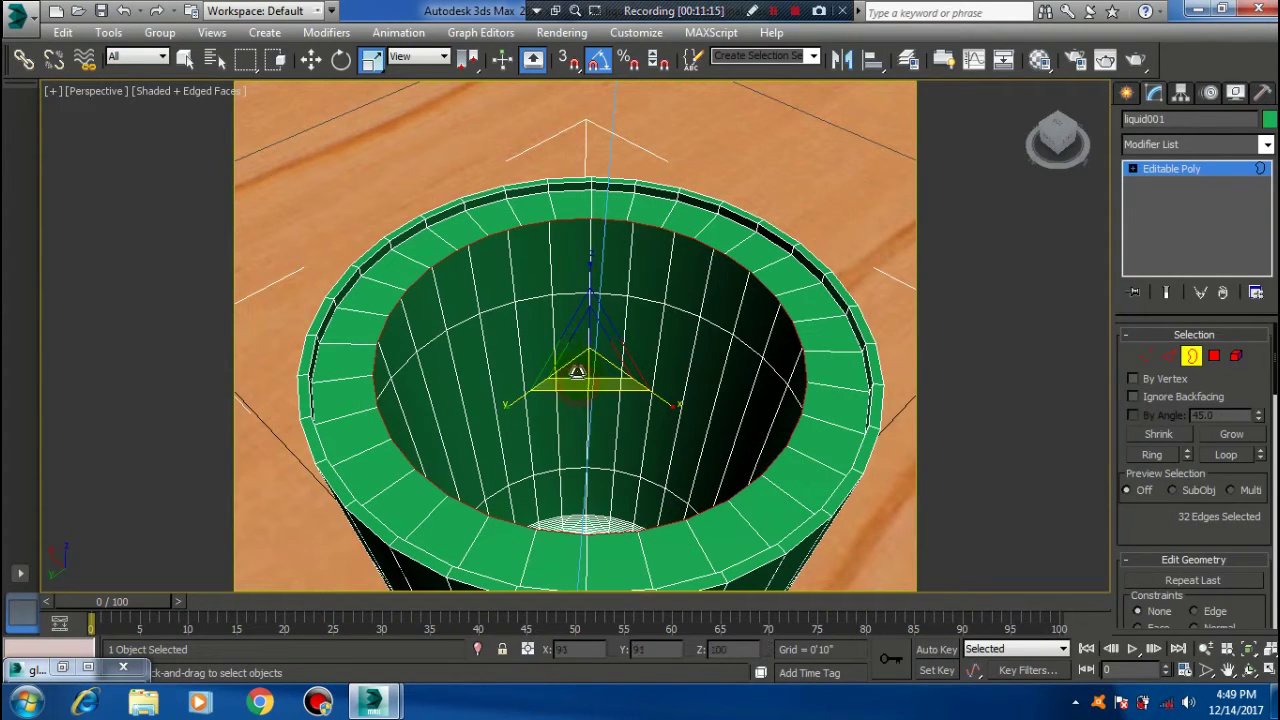
mouse_move(577, 371)
mouse_down()
mouse_move(577, 350)
mouse_move(600, 362)
mouse_up()
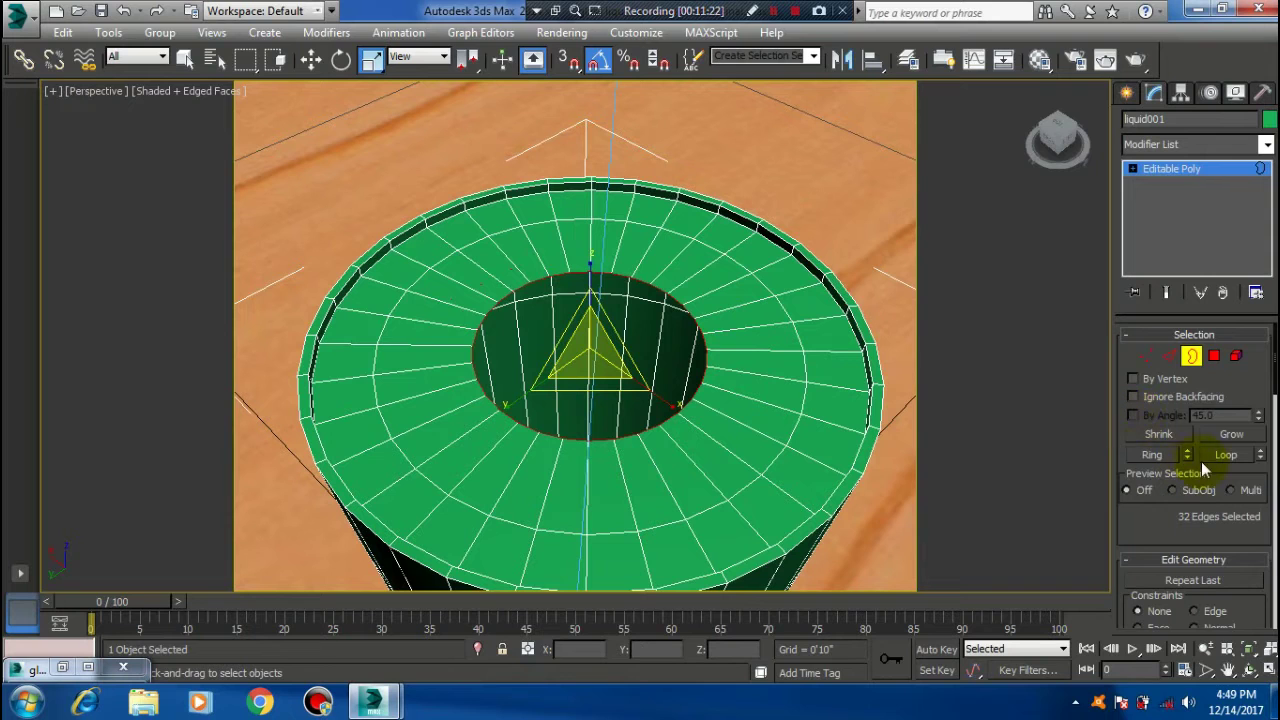
- Switch to the Top view and frame the liquid's top disc
click(313, 60)
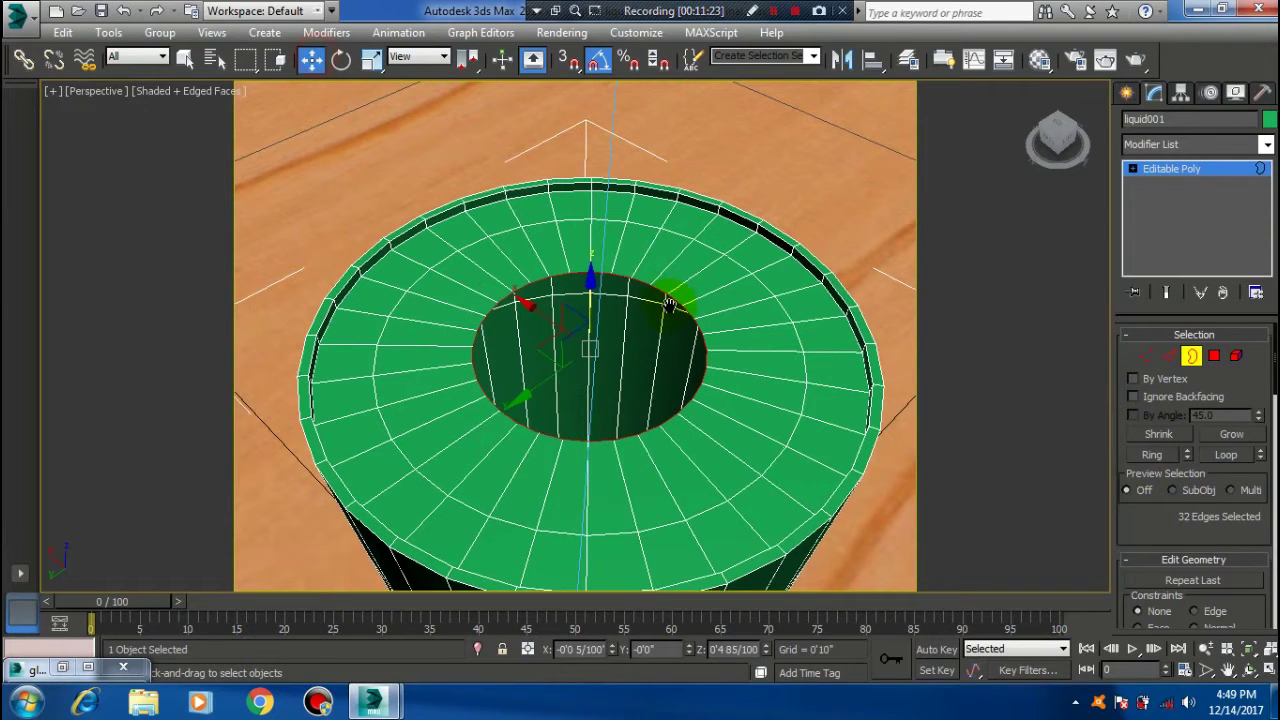
scroll(723, 343, up, 3)
scroll(693, 362, up, 2)
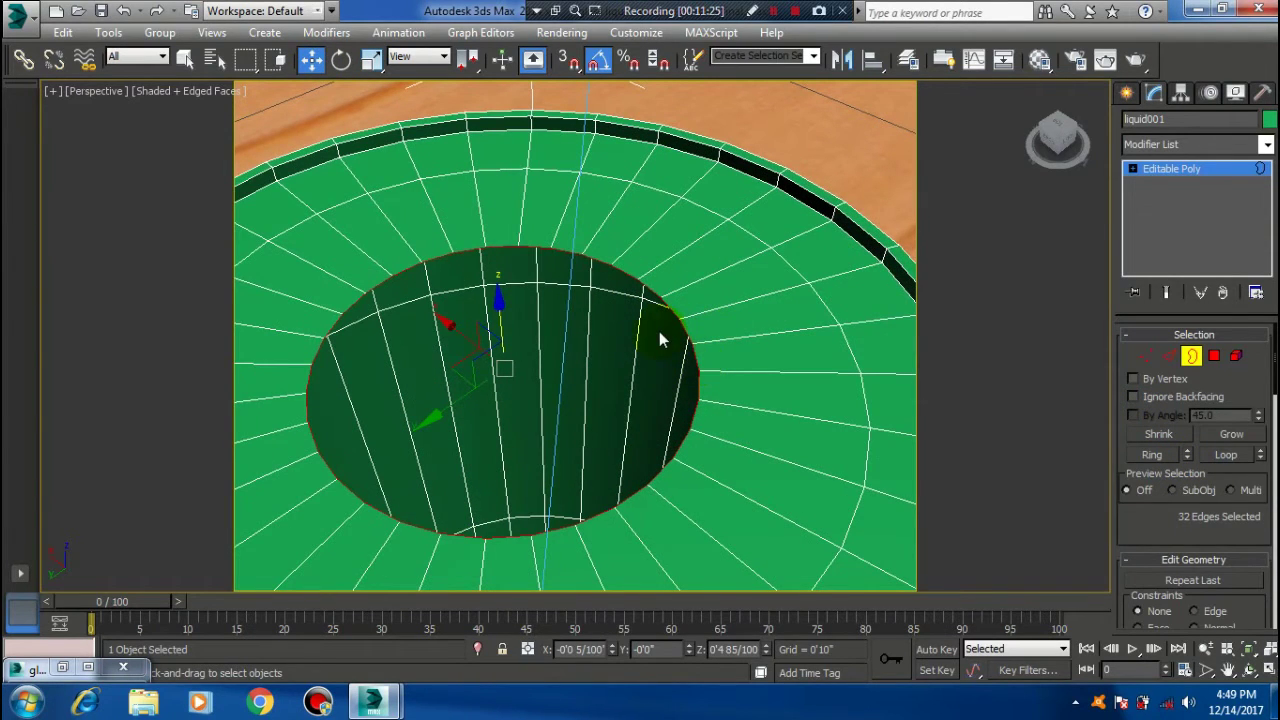
key(t)
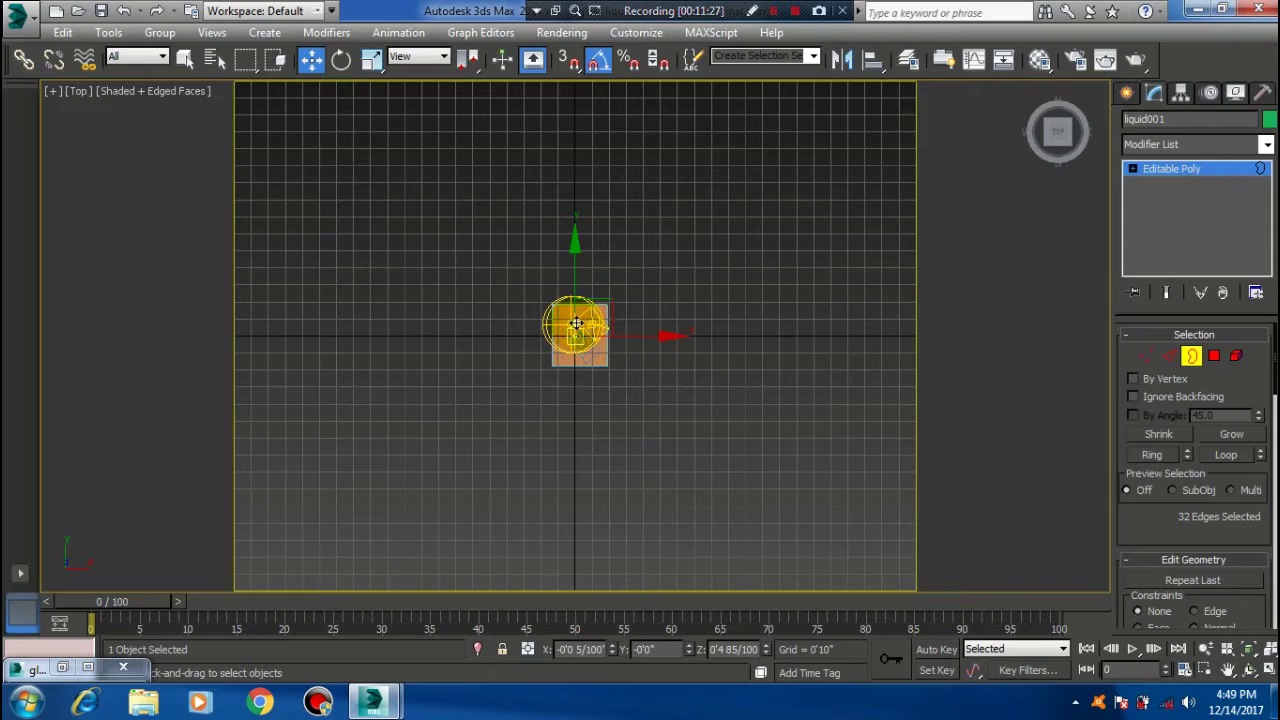
scroll(577, 325, up, 10)
scroll(551, 314, down, 2)
scroll(652, 425, down, 2)
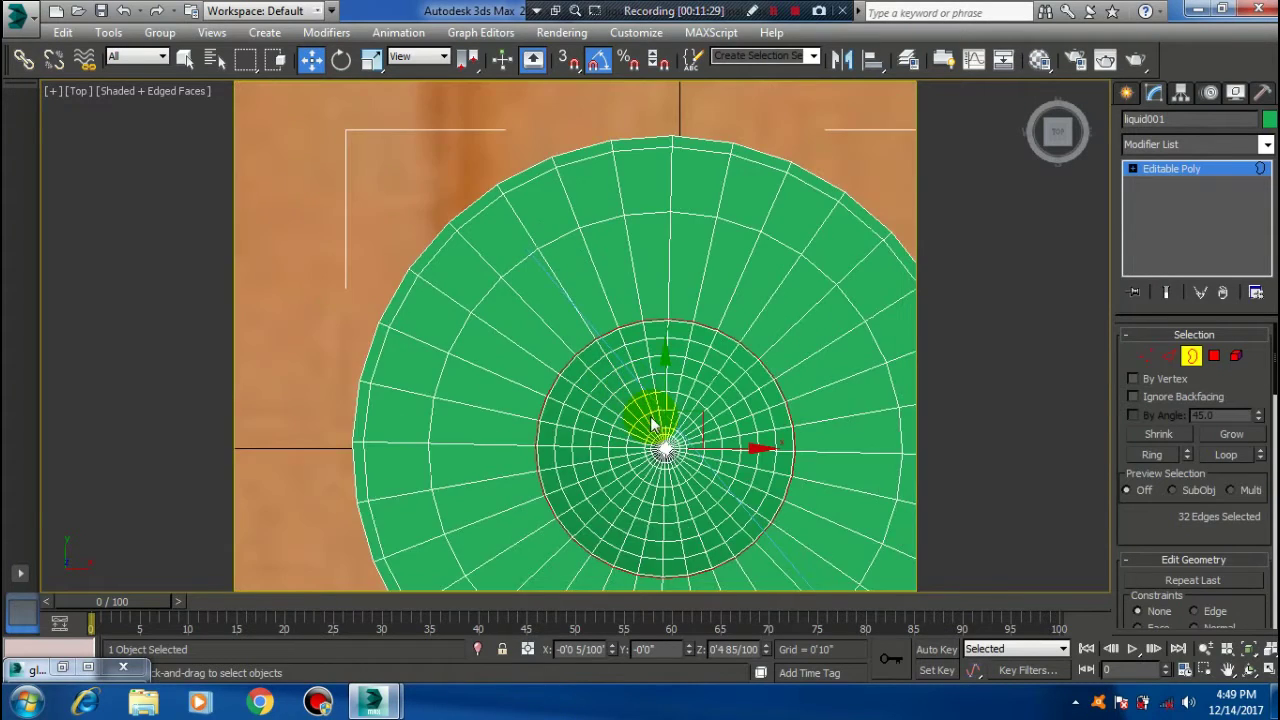
middle_drag(652, 425, 614, 306)
scroll(700, 400, up, 4)
scroll(690, 370, down, 1)
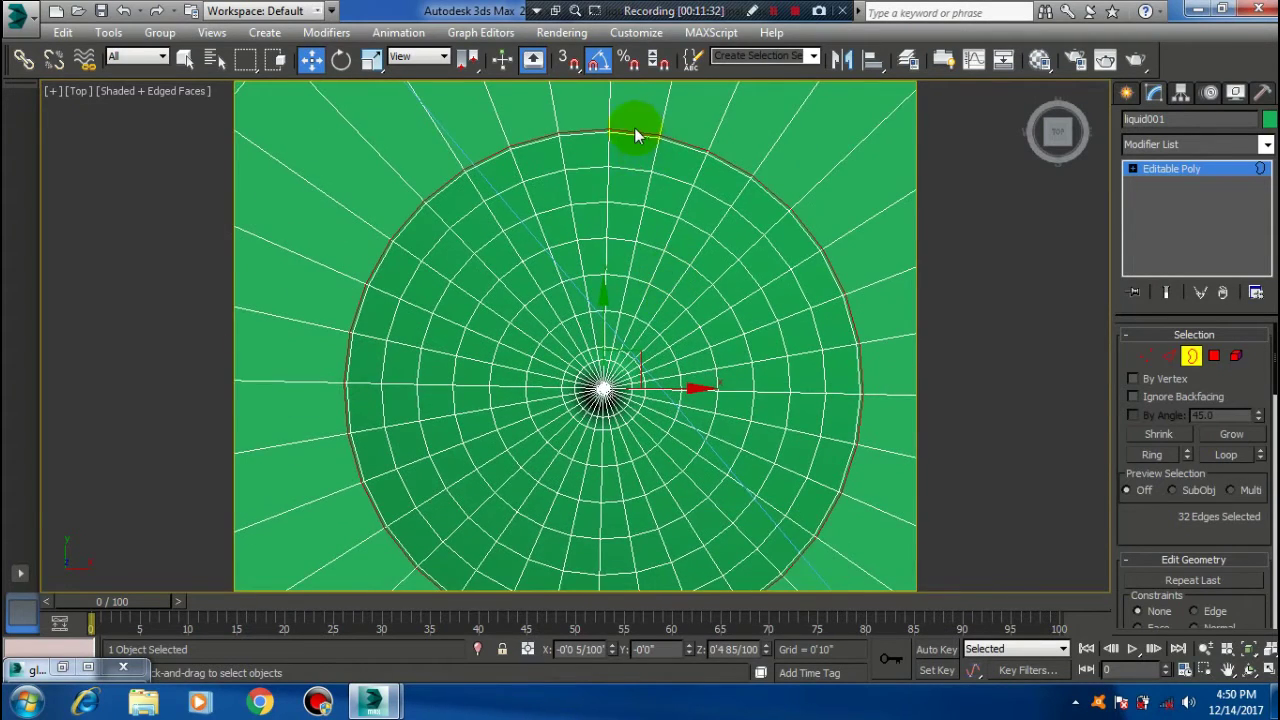
middle_drag(623, 300, 603, 272)
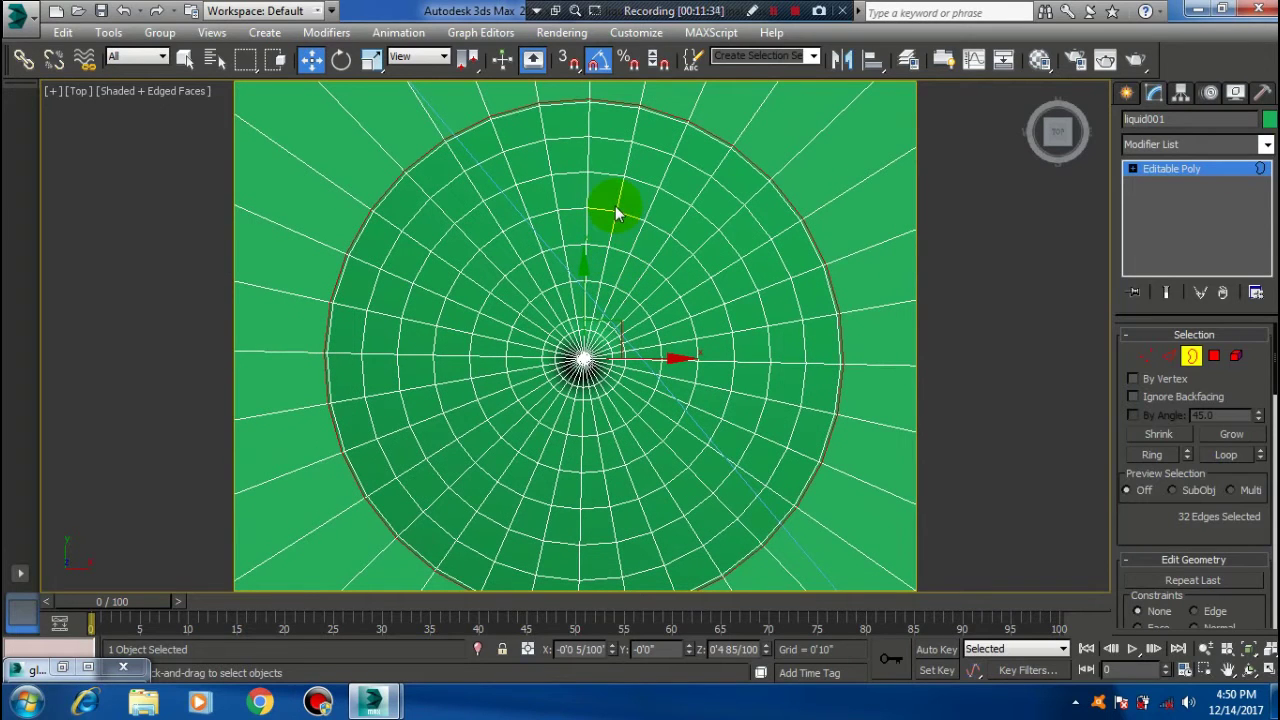
- Trim the edge selection down to exactly the 30 rim edges around the opening
click(602, 100)
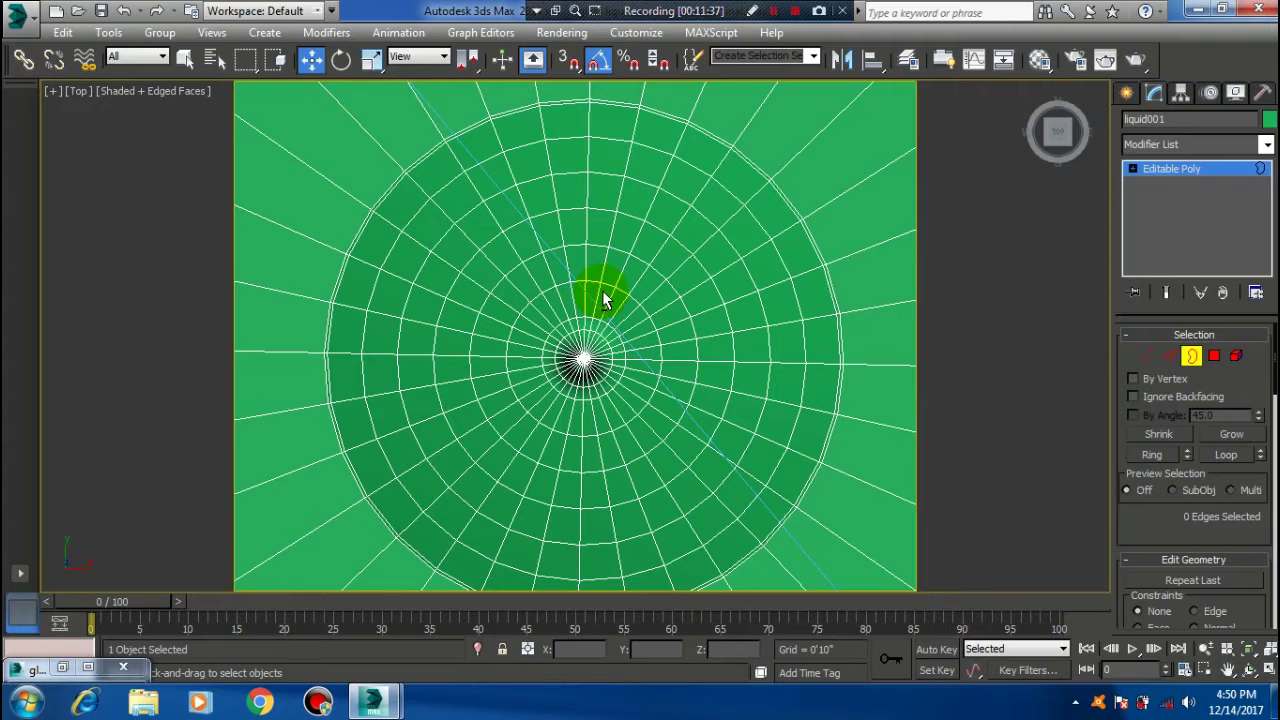
key(ctrl+z)
click(1168, 360)
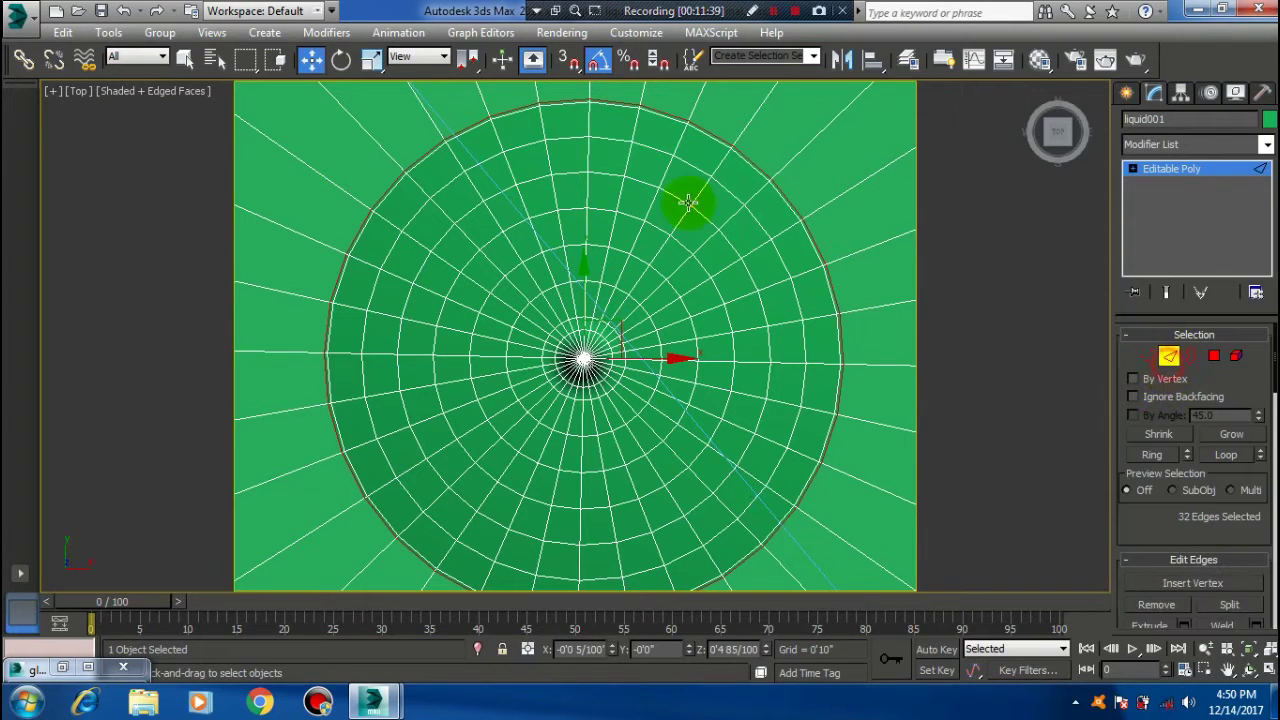
alt+click(614, 103)
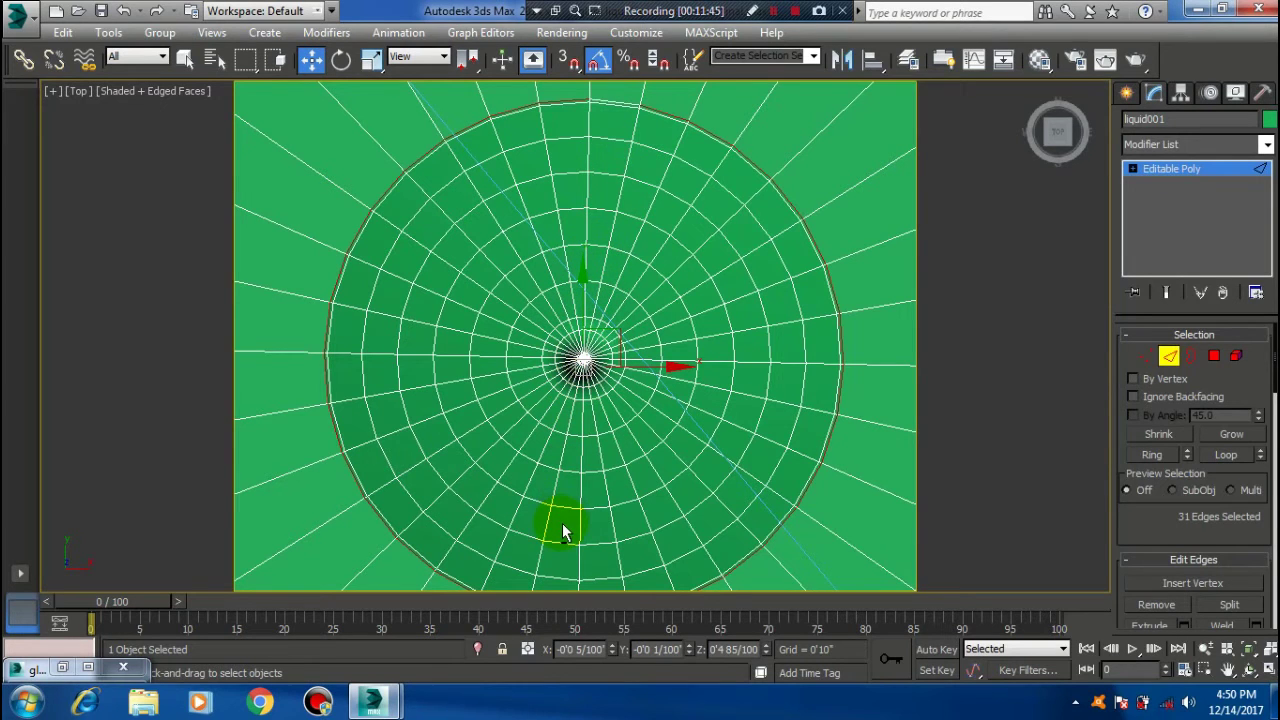
middle_drag(562, 523, 580, 443)
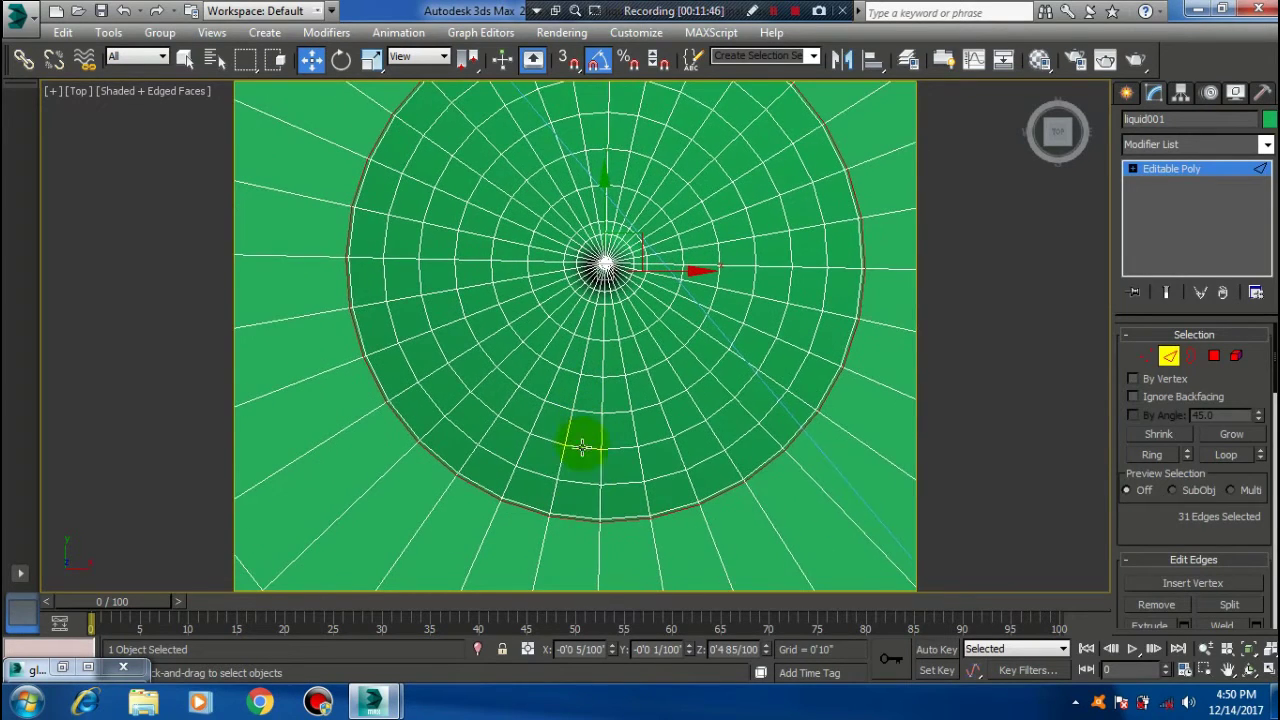
alt+click(575, 521)
middle_drag(623, 366, 737, 391)
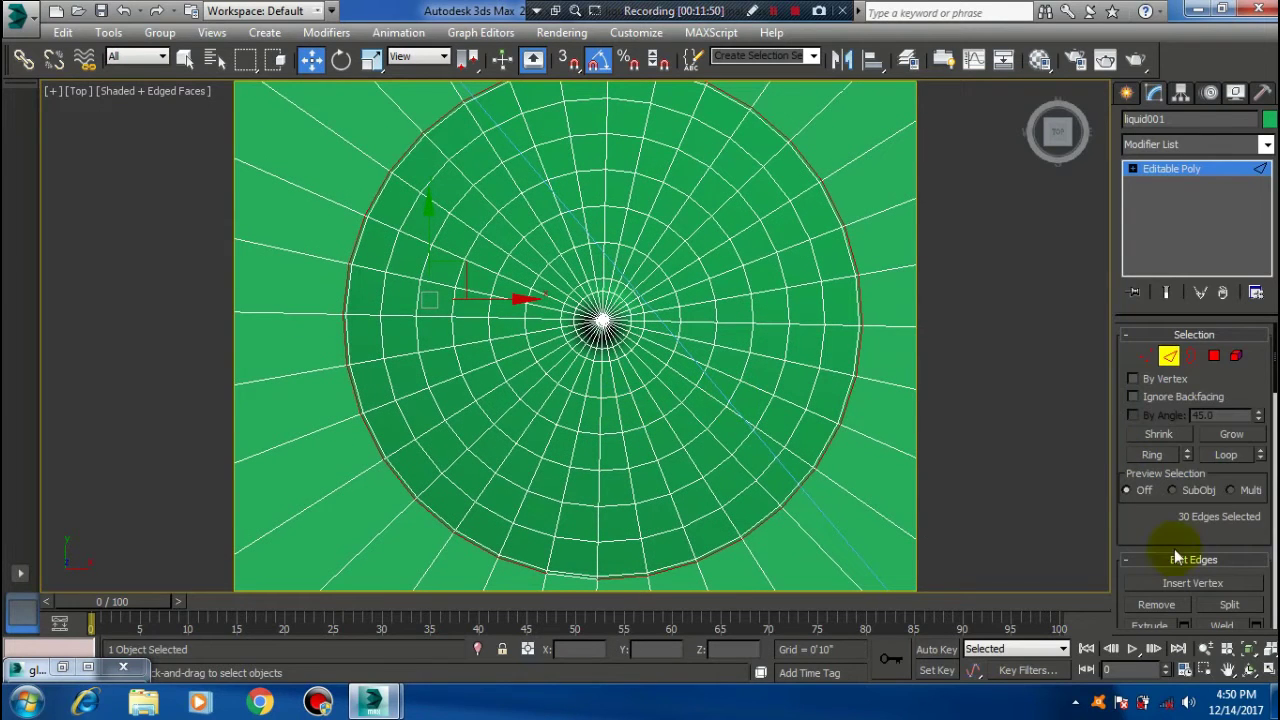
drag(1176, 558, 1160, 390)
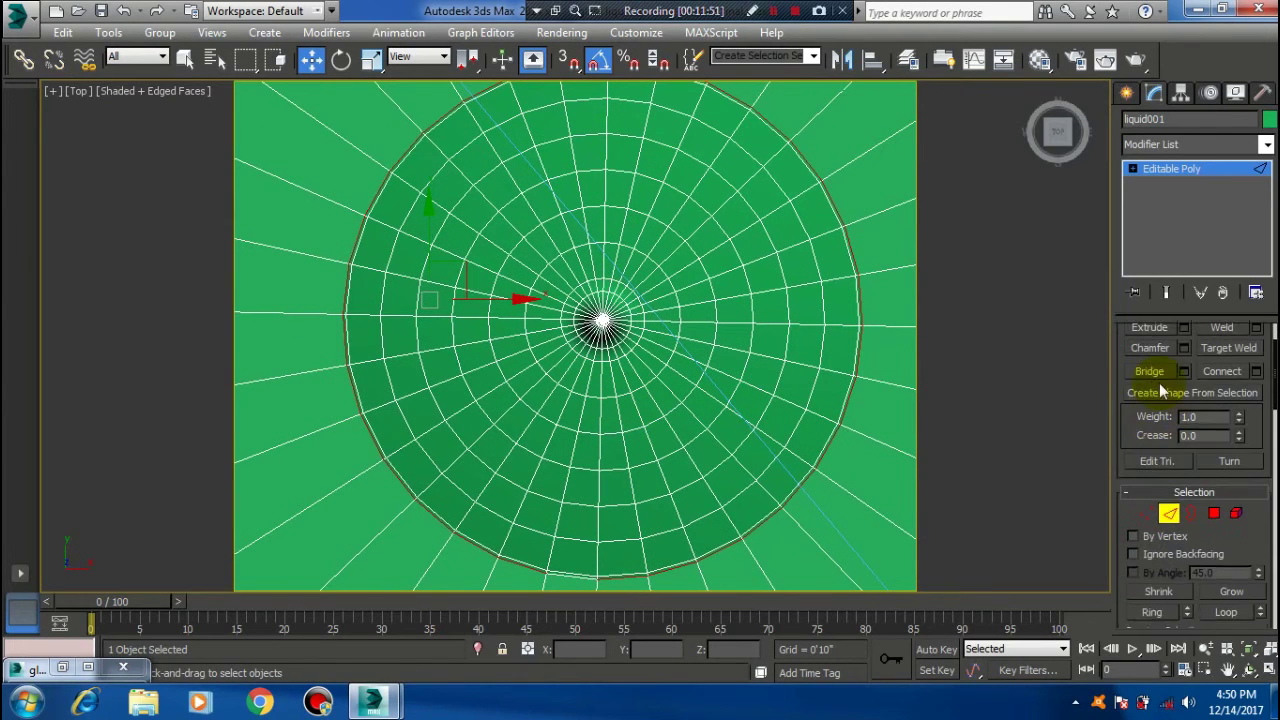
scroll(1170, 390, up, 1)
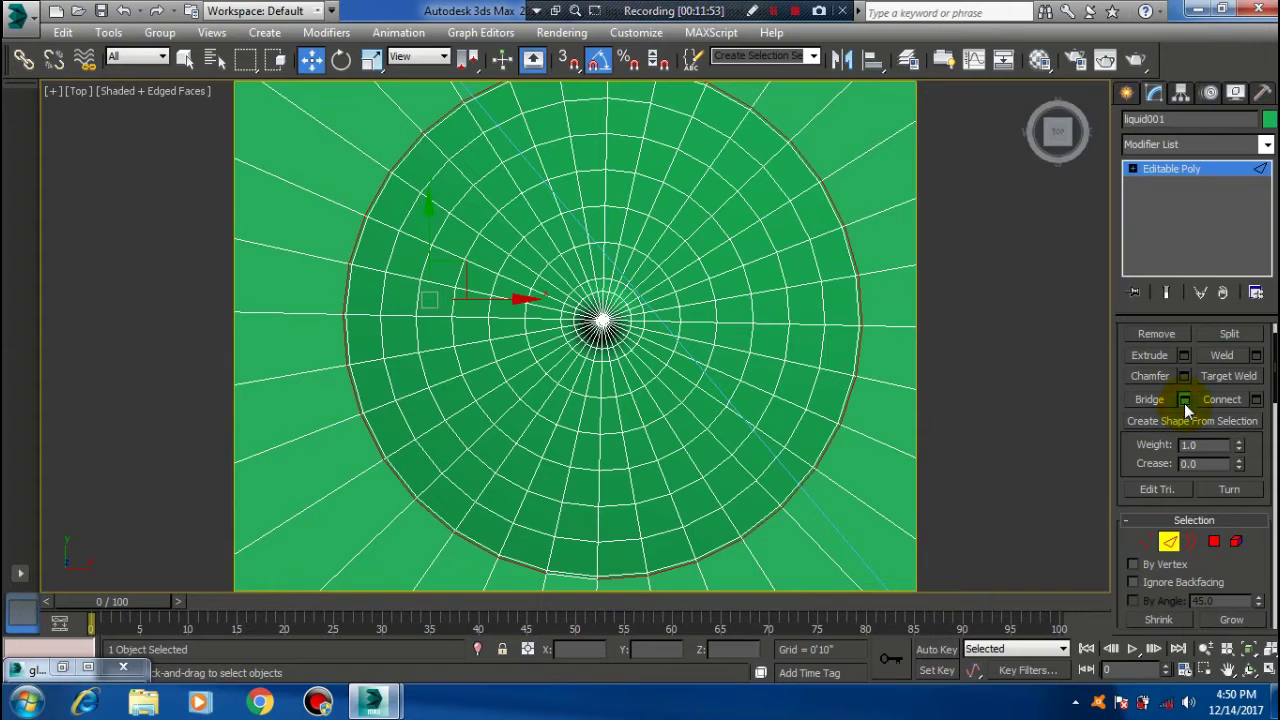
- Bridge the selected rim edges to close the liquid's top opening
click(1184, 400)
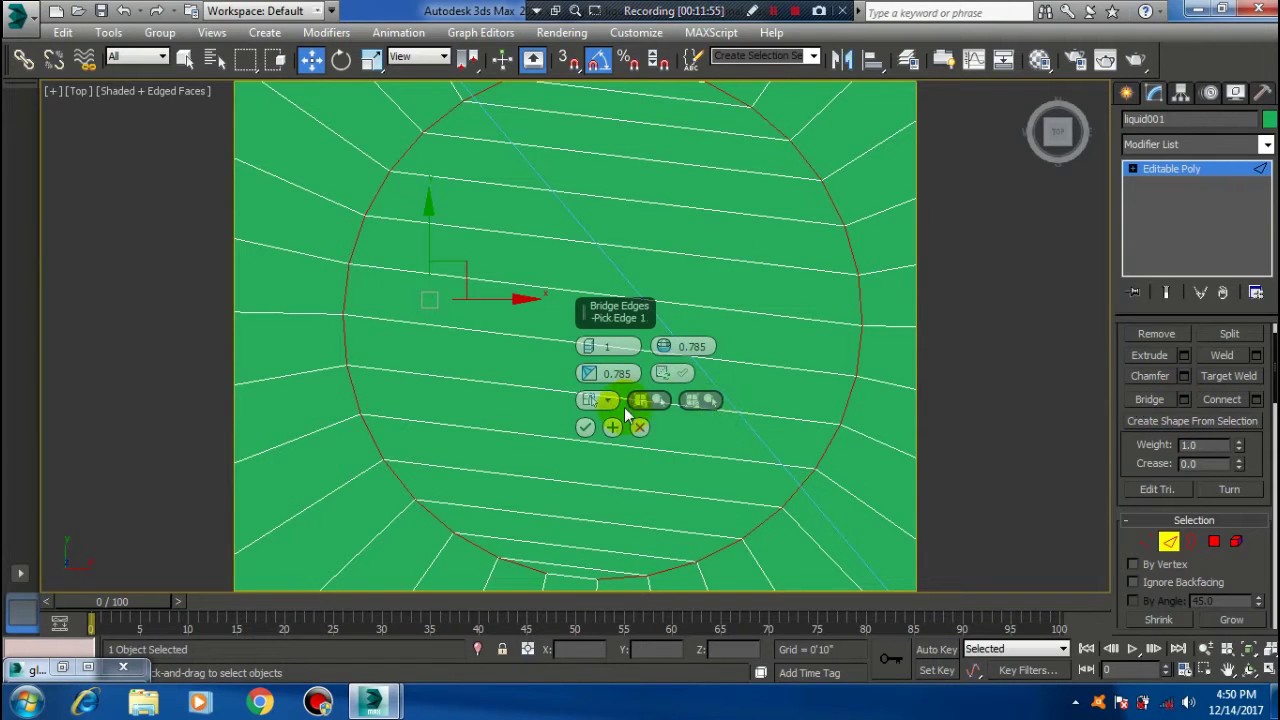
click(585, 427)
middle_drag(624, 262, 624, 296)
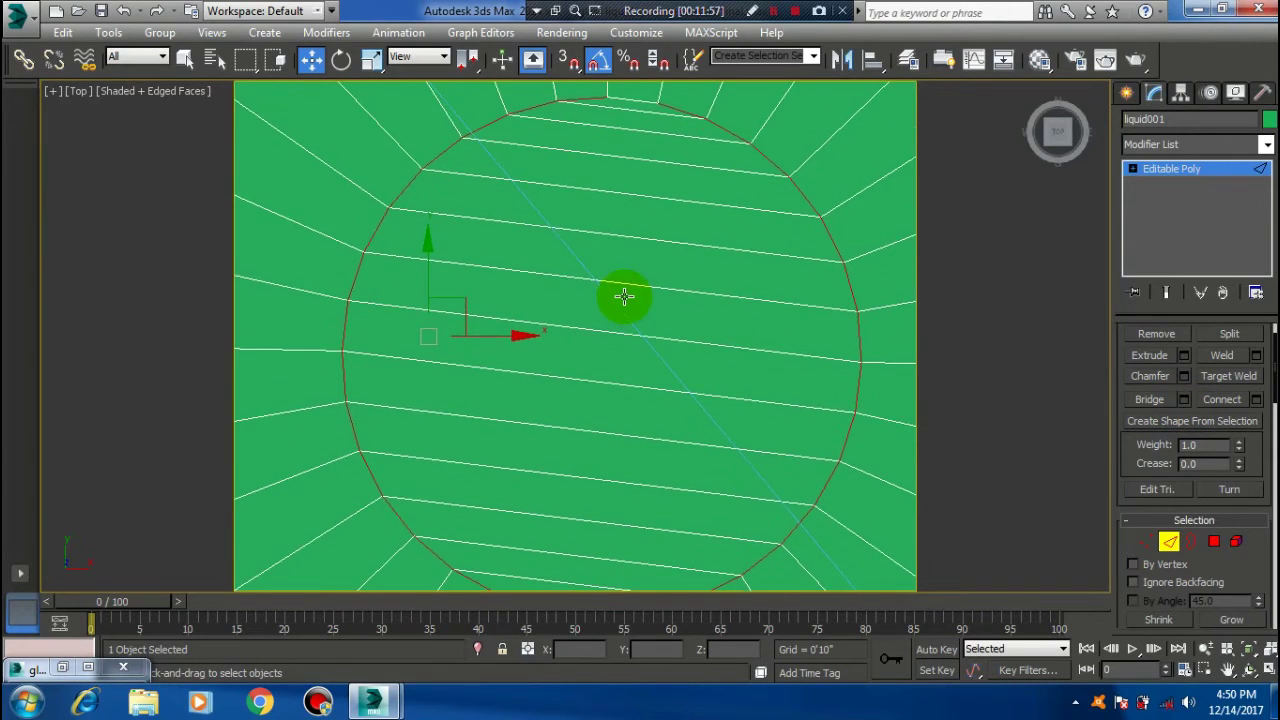
scroll(624, 296, down, 5)
scroll(657, 314, down, 2)
- Switch to the Perspective view and orbit to an angled view of the liquid
key(p)
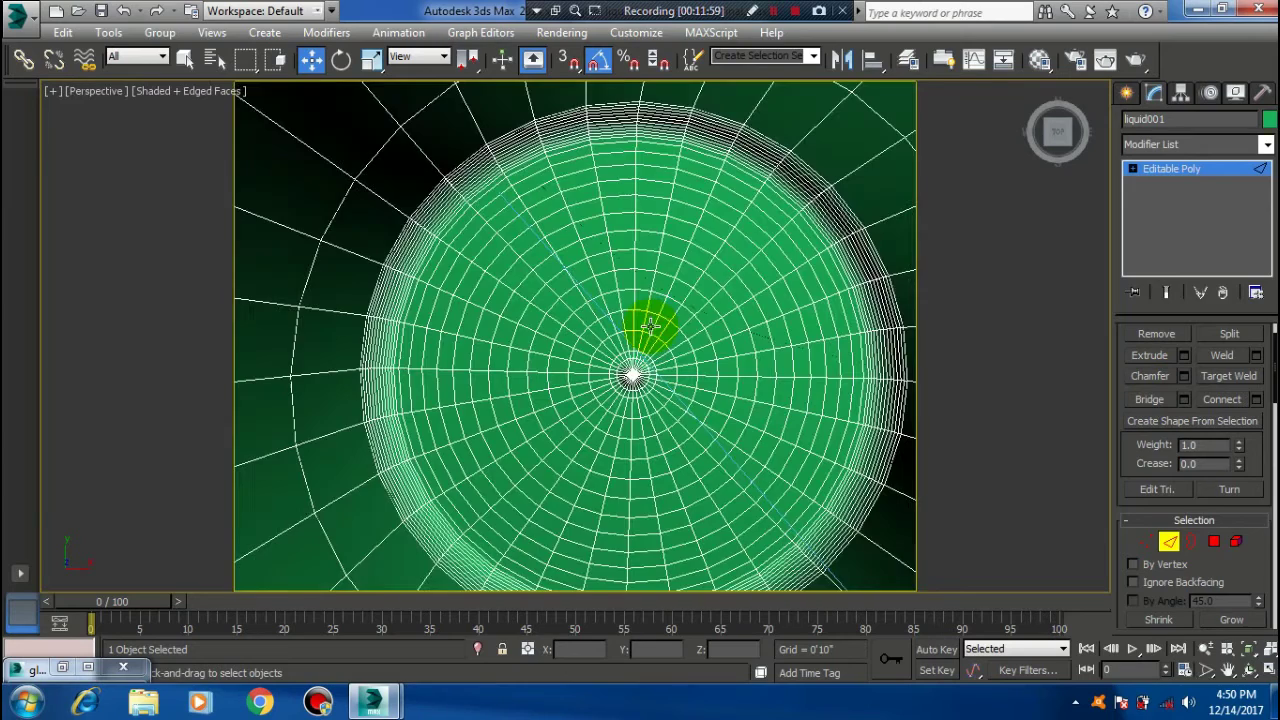
scroll(650, 323, down, 4)
alt+middle_drag(655, 400, 760, 300)
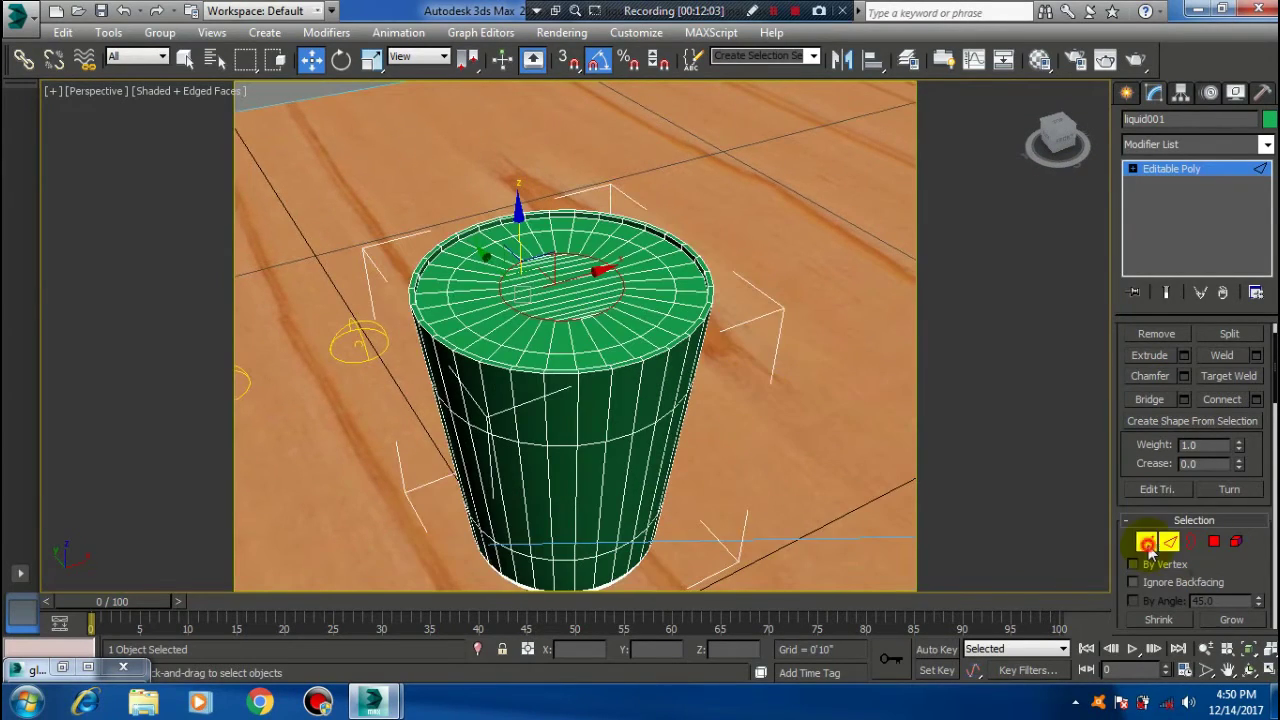
- Switch to Vertex level and window-select all of the liquid's vertices
click(1146, 541)
middle_drag(598, 430, 598, 355)
scroll(446, 201, down, 4)
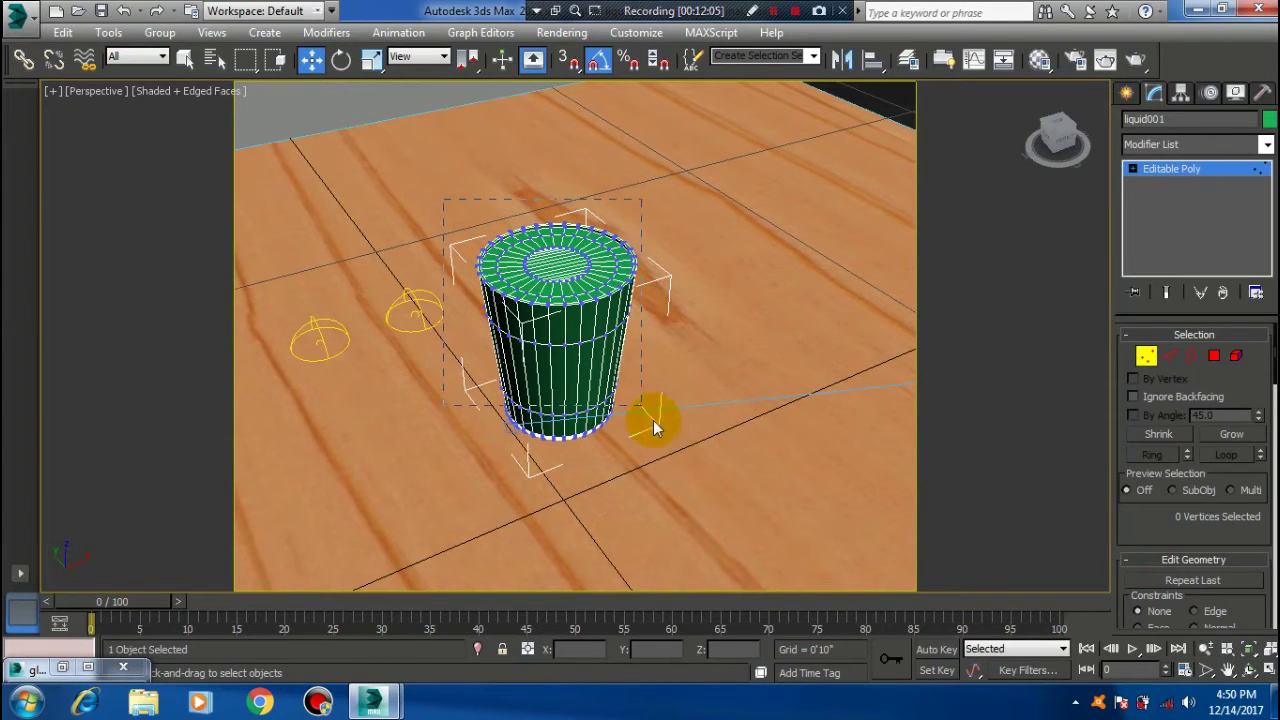
drag(443, 200, 694, 495)
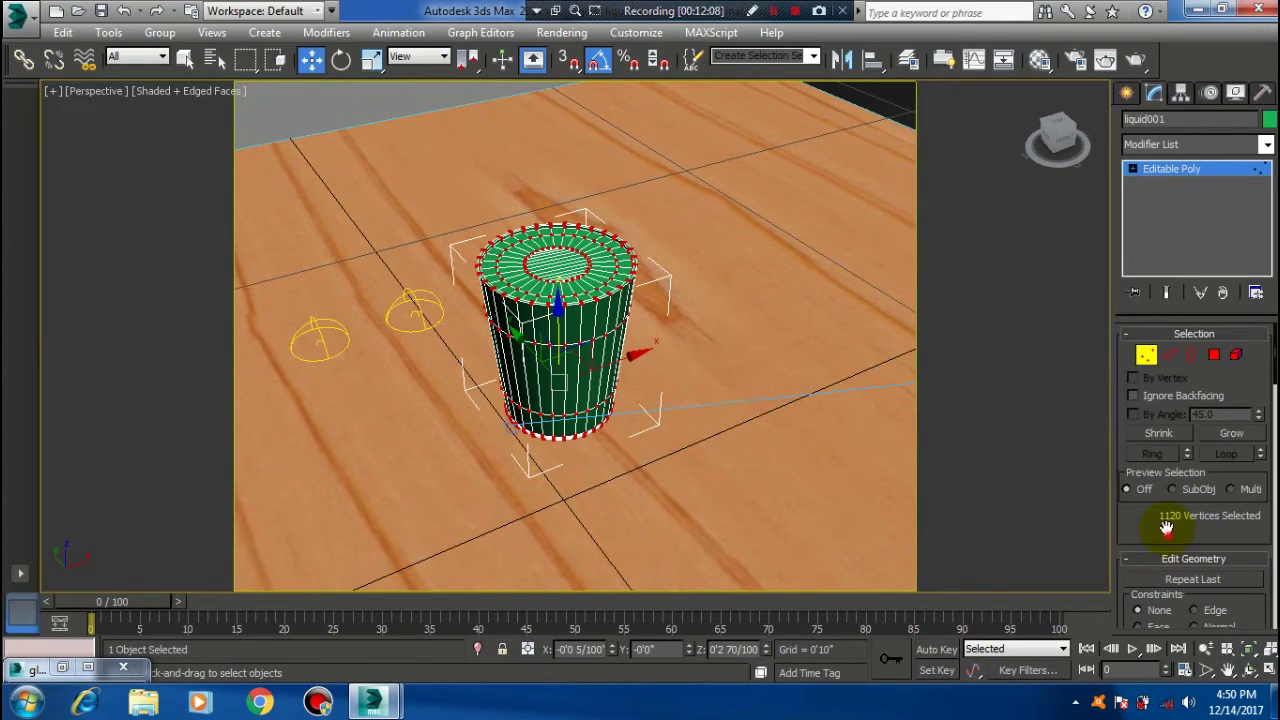
drag(1168, 534, 1168, 462)
scroll(1190, 556, down, 2)
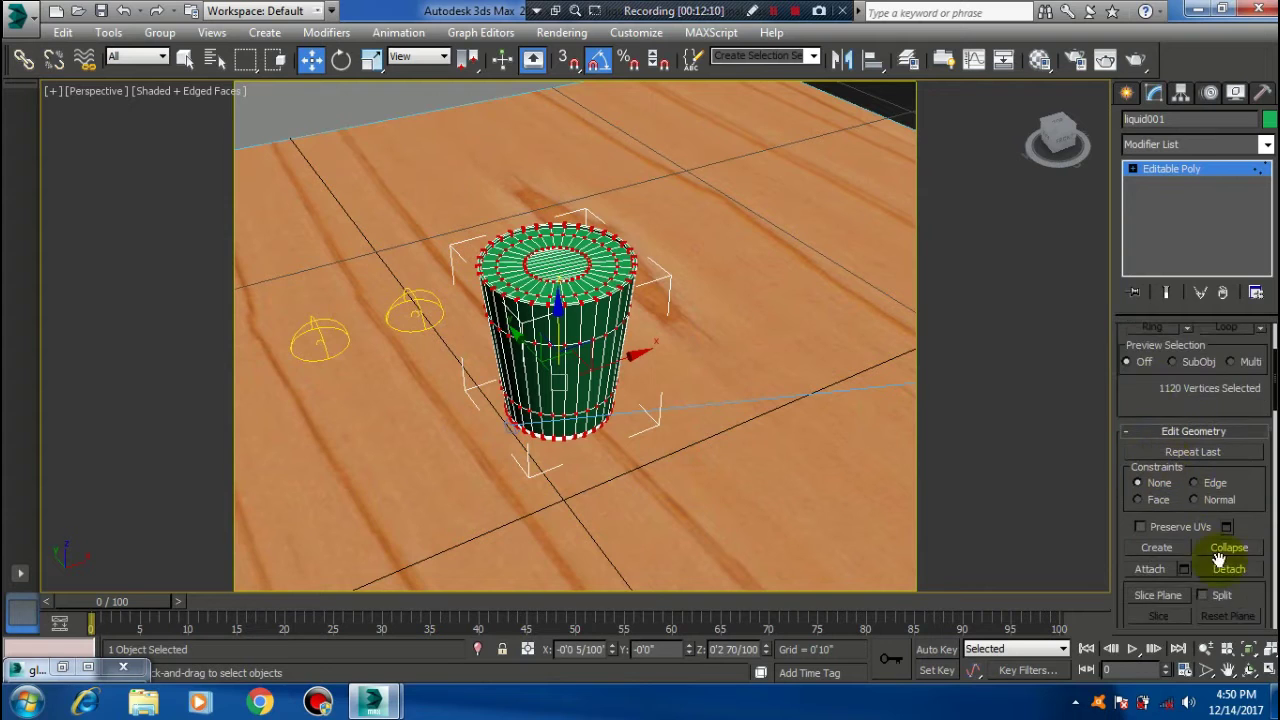
scroll(1172, 546, down, 2)
scroll(1219, 565, up, 3)
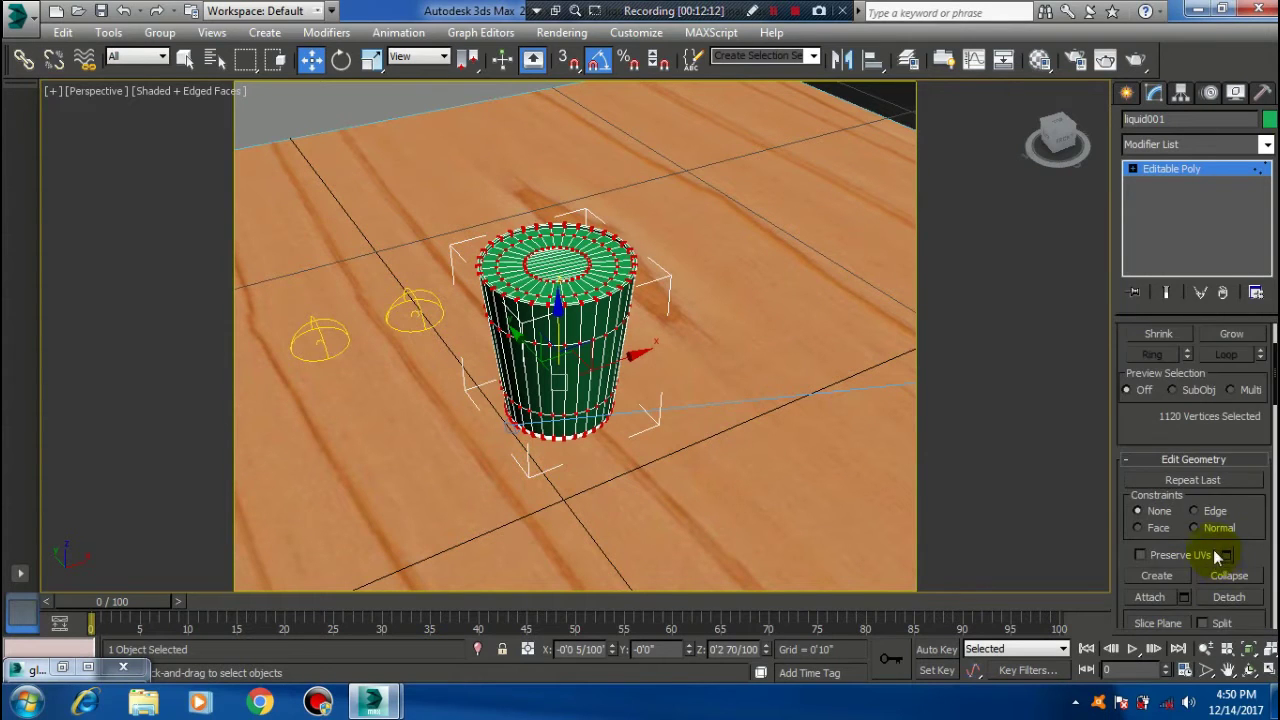
scroll(1194, 566, up, 2)
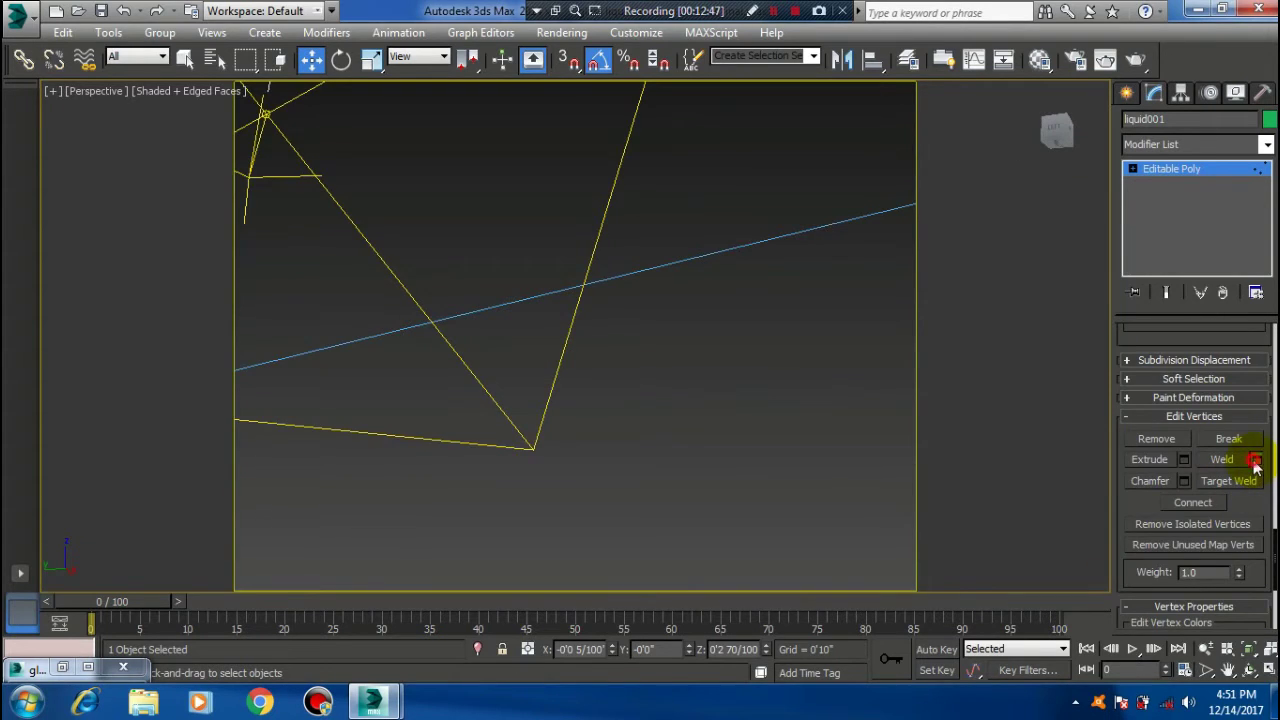
- Weld the selected vertices at a 0.2 mm threshold, reducing 1120 vertices to 1091
click(1255, 459)
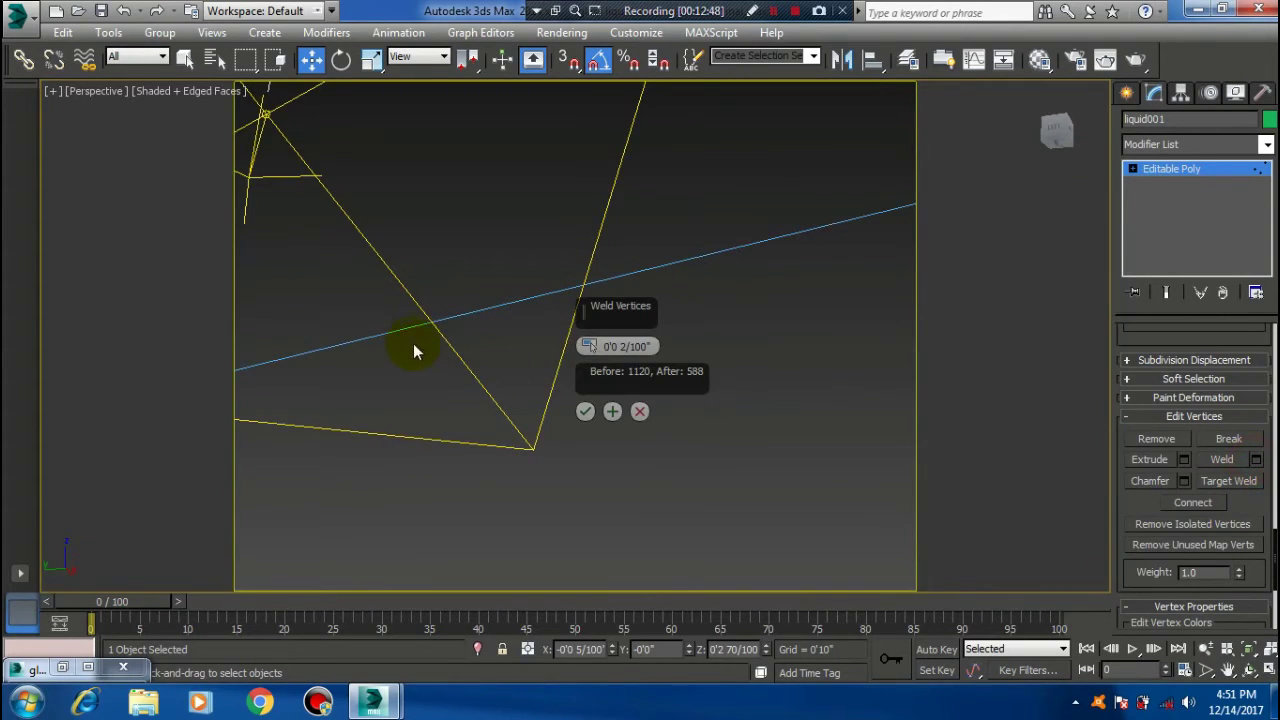
alt+middle_drag(414, 349, 610, 345)
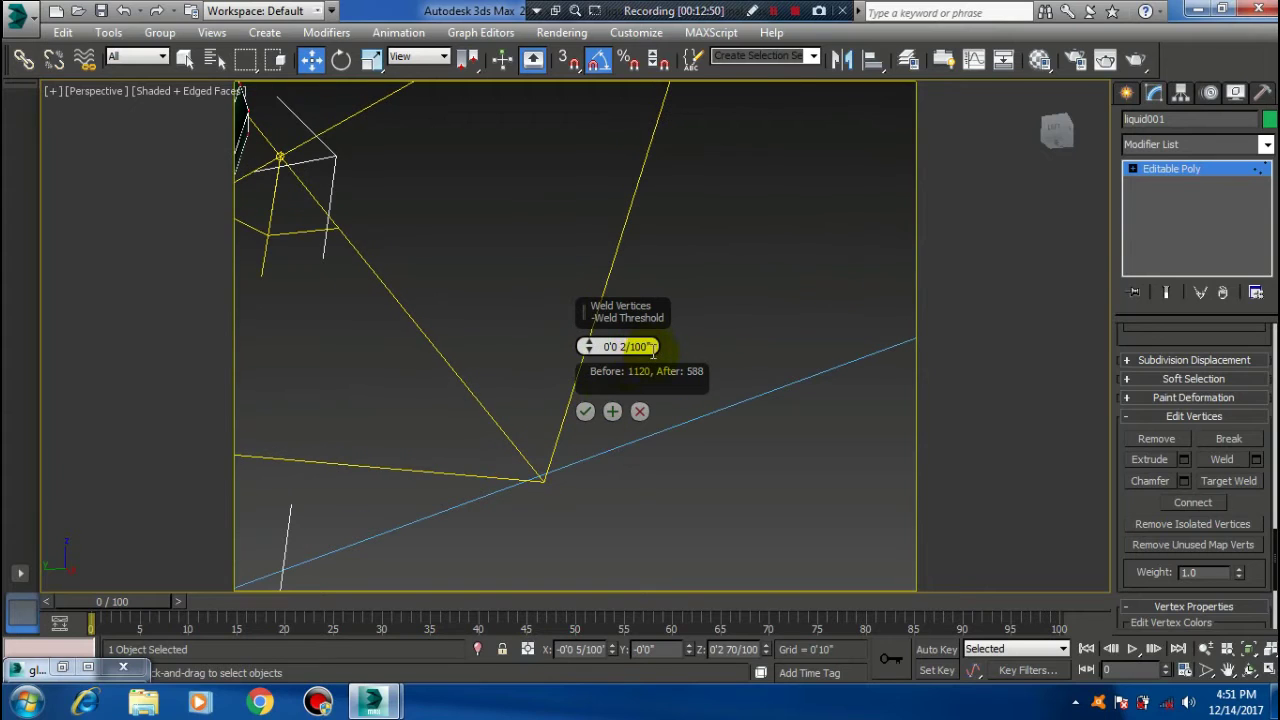
drag(652, 350, 572, 352)
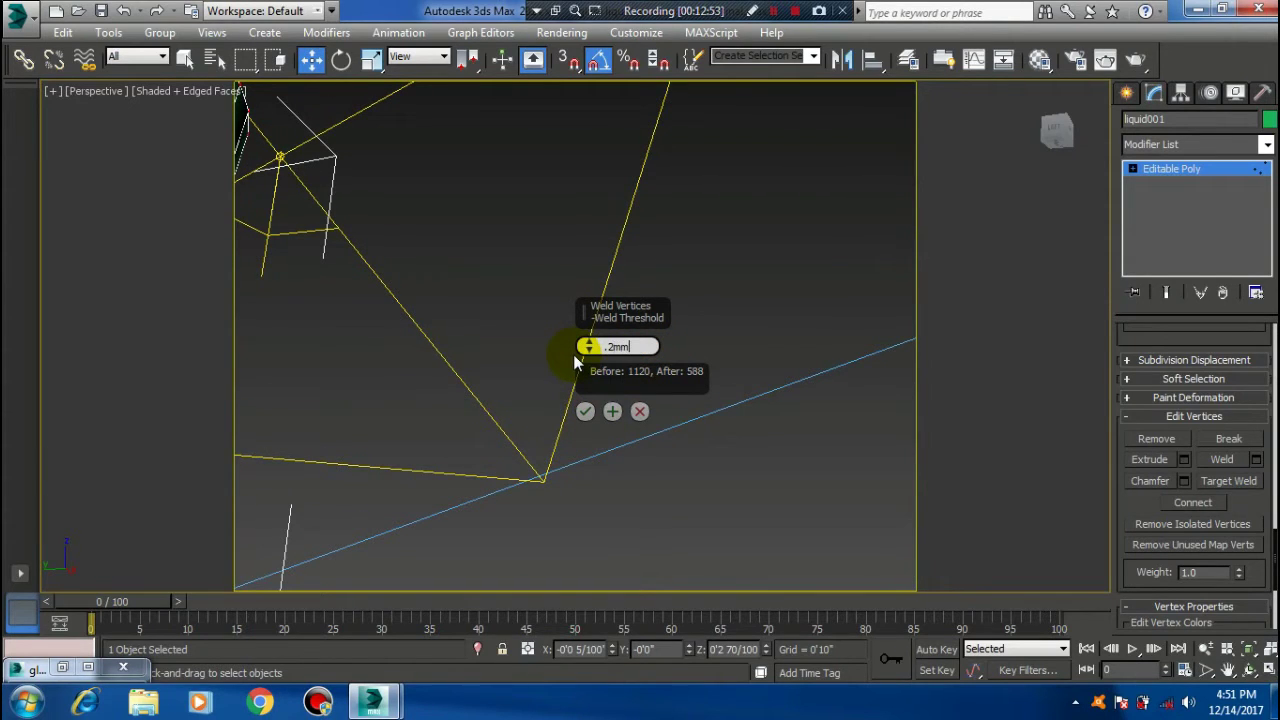
middle_drag(488, 237, 507, 256)
scroll(507, 256, up, 5)
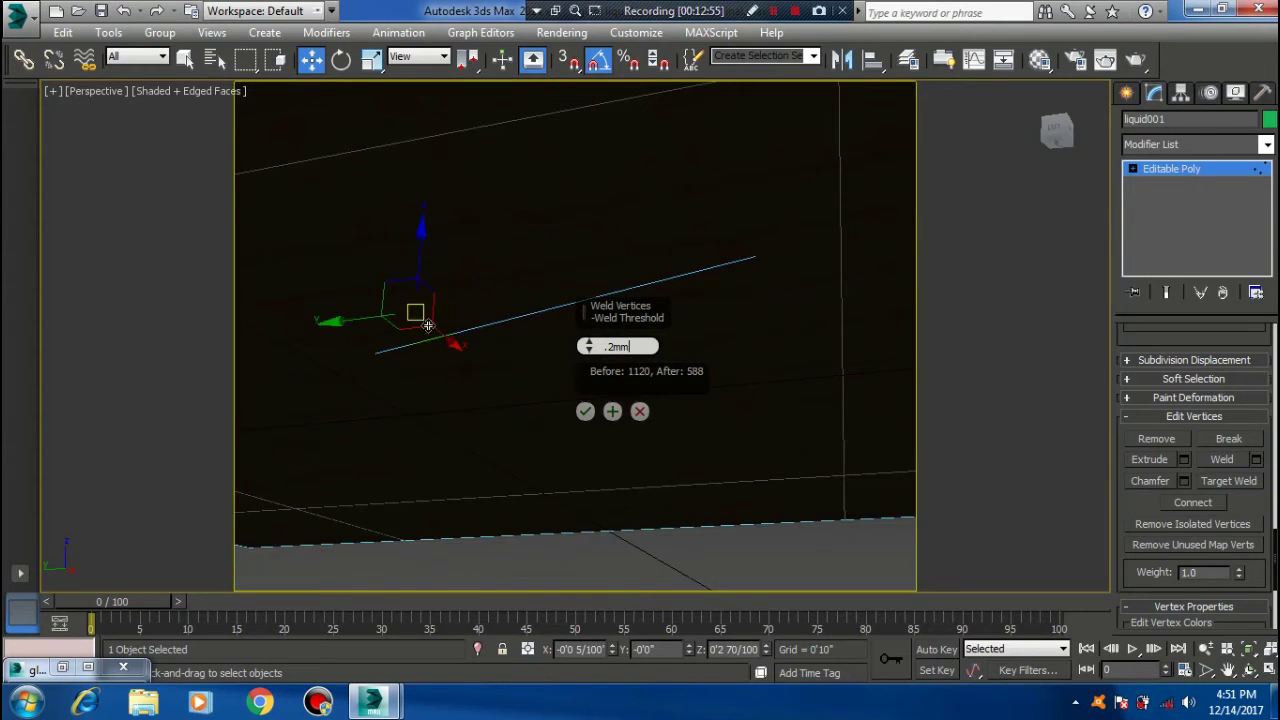
scroll(510, 393, up, 2)
scroll(510, 393, down, 7)
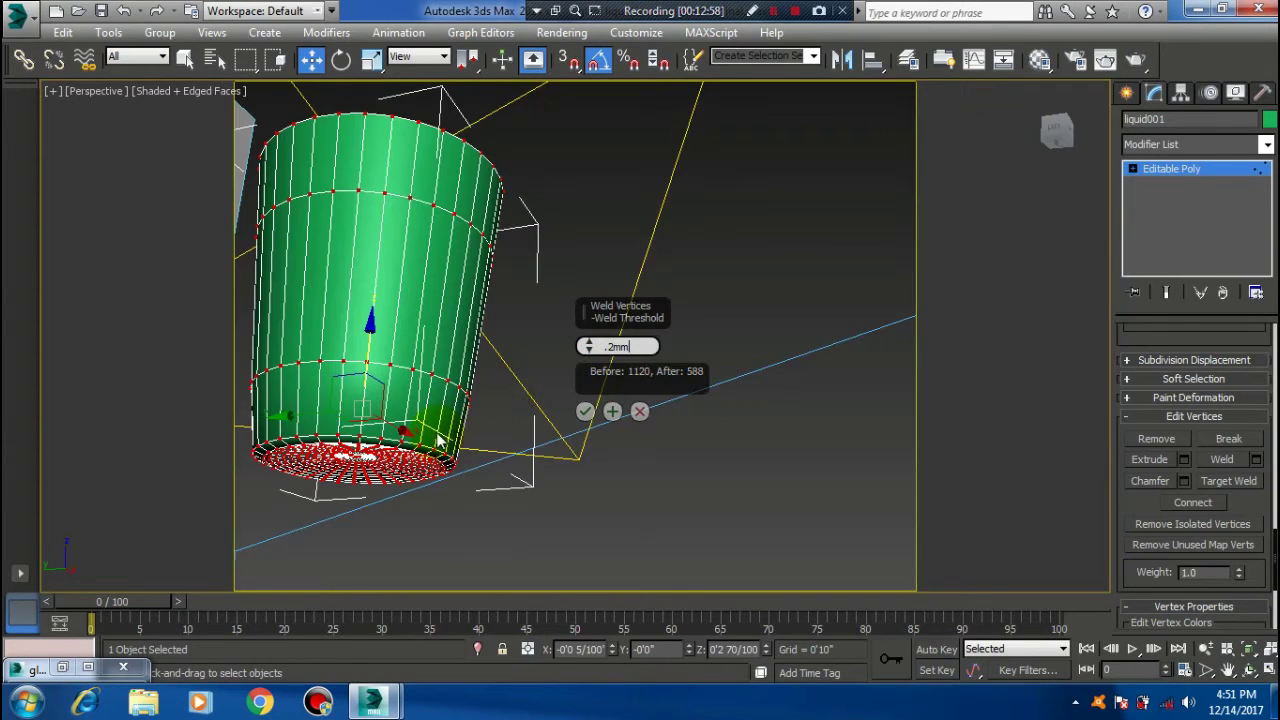
click(585, 414)
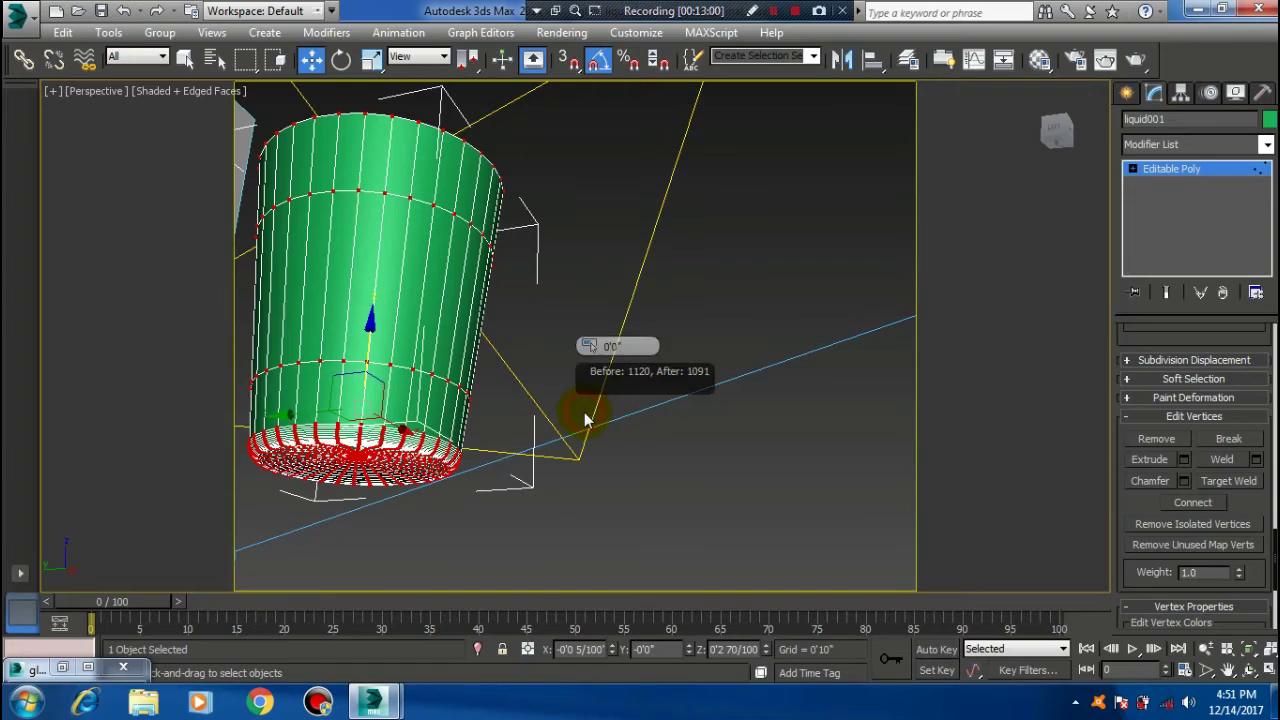
mouse_move(443, 449)
middle_down()
mouse_move(550, 495)
mouse_move(558, 444)
middle_up()
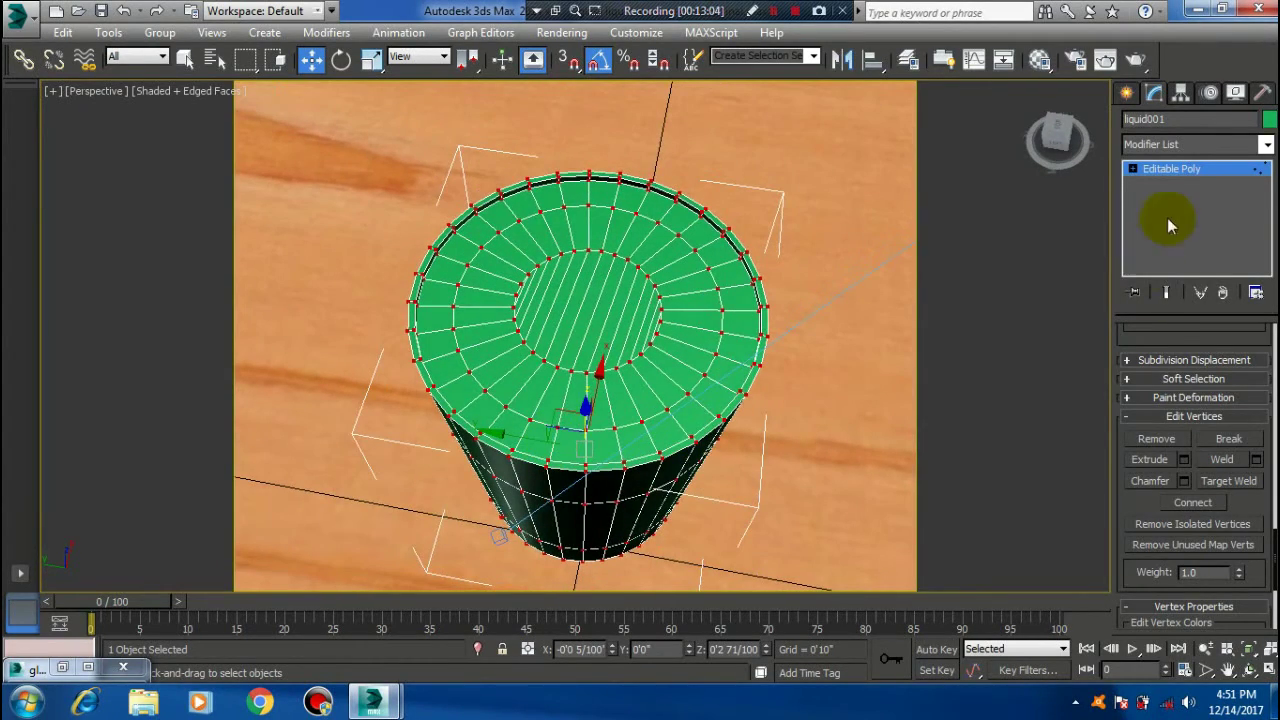
- Add a TurboSmooth modifier on top of the liquid's Editable Poly
click(1181, 170)
click(1210, 146)
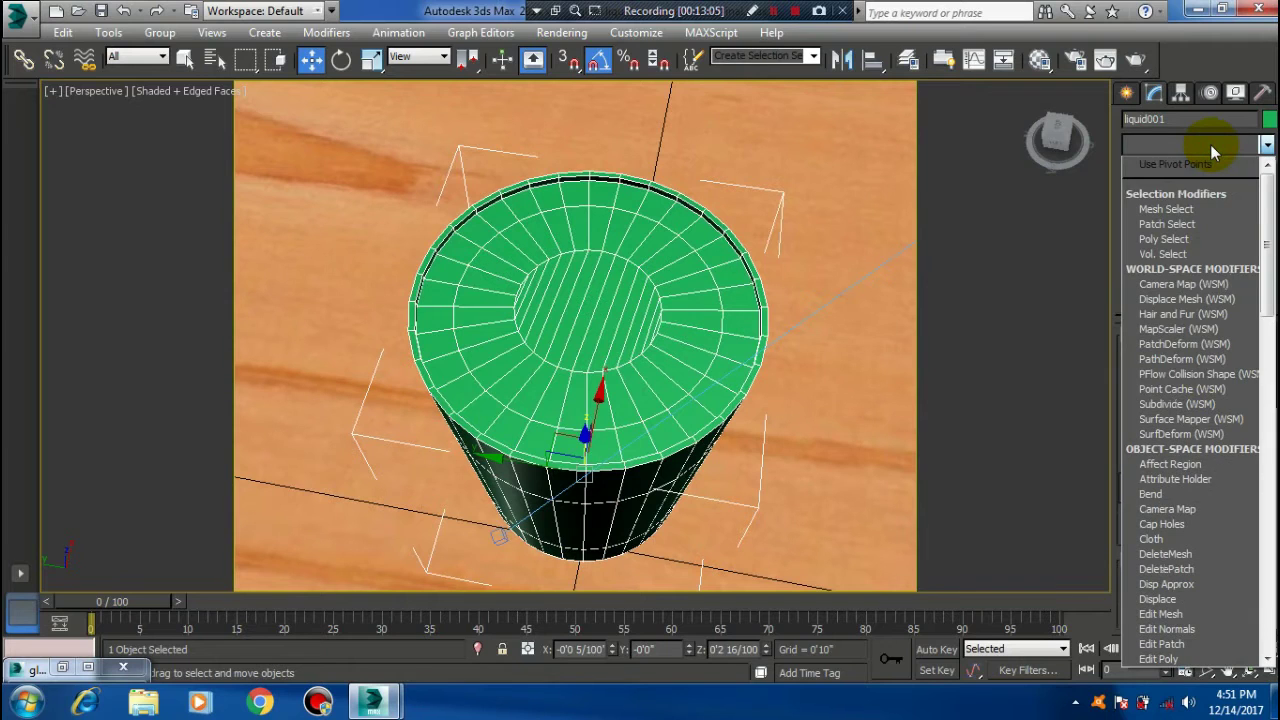
key(t)
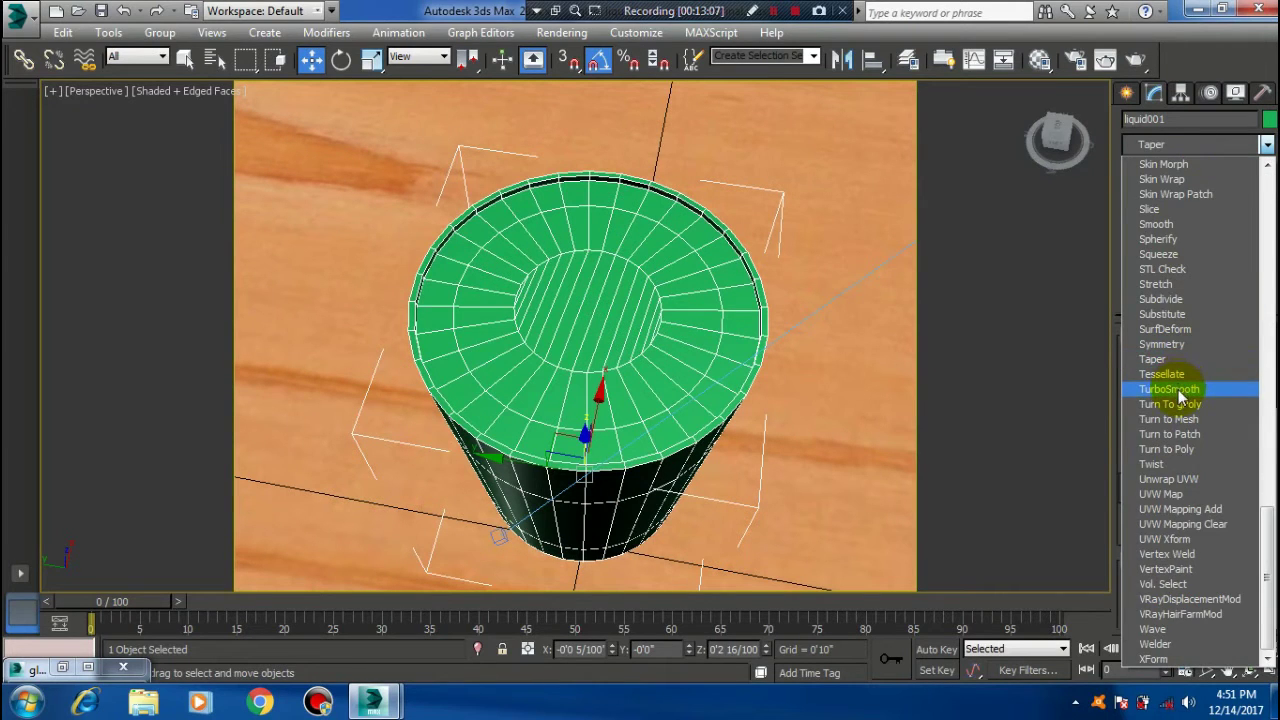
click(1180, 390)
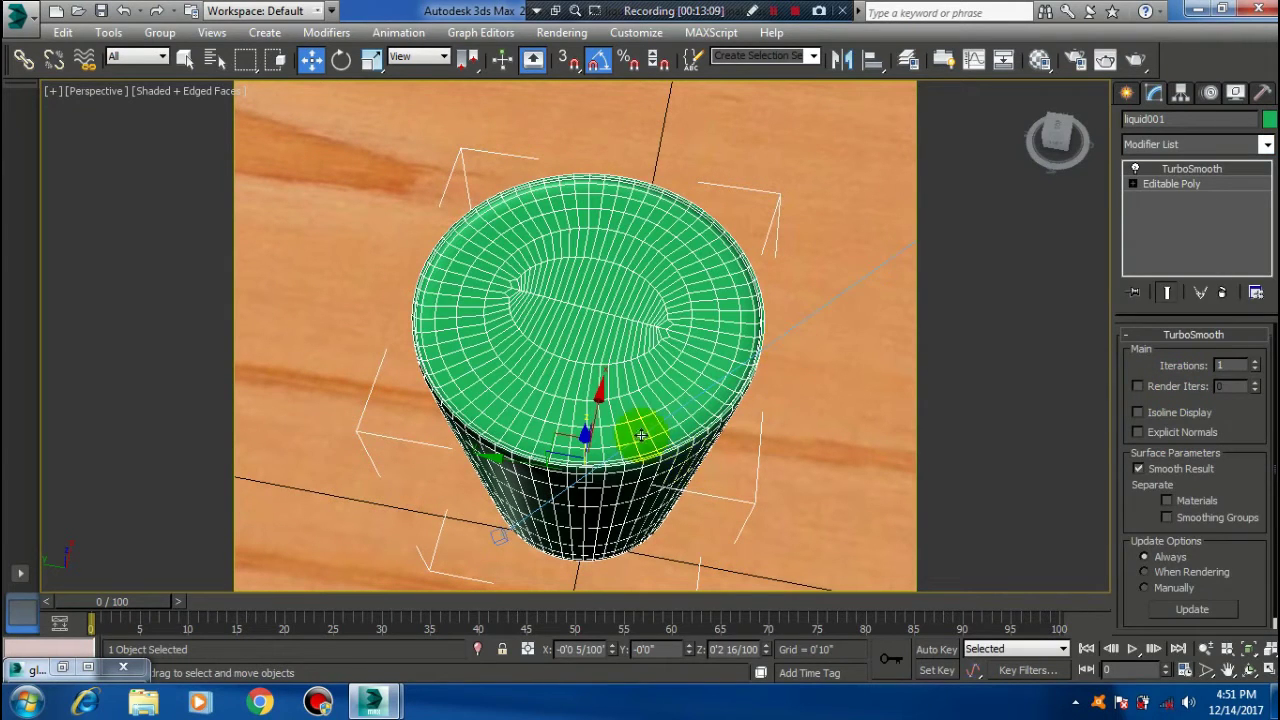
- Turn off Edged Faces with F4 and inspect the smoothed cup from low angles
alt+middle_drag(641, 434, 682, 347)
key(F4)
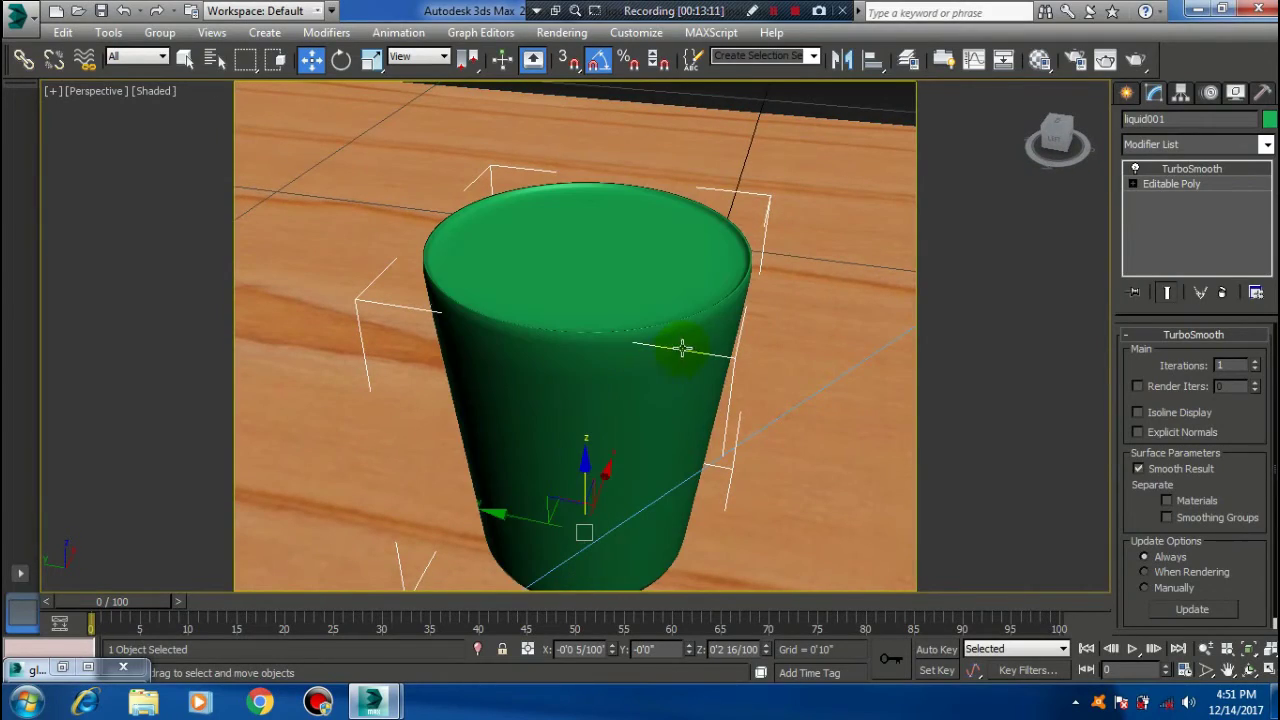
mouse_move(766, 434)
alt+middle_down()
mouse_move(626, 360)
mouse_move(471, 350)
mouse_move(451, 309)
mouse_move(560, 363)
mouse_move(640, 380)
mouse_move(678, 350)
mouse_move(609, 329)
mouse_move(623, 354)
mouse_move(609, 297)
mouse_move(732, 283)
alt+middle_up()
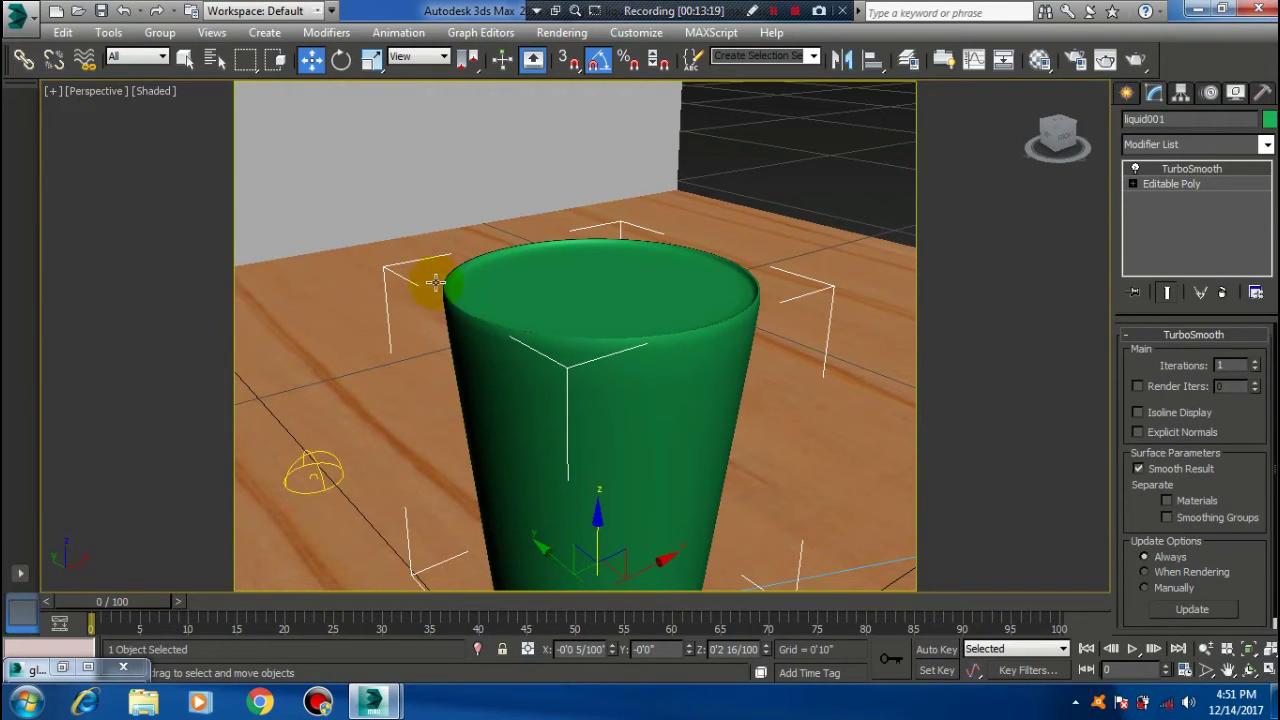
mouse_move(597, 337)
alt+middle_down()
mouse_move(503, 331)
mouse_move(449, 289)
mouse_move(449, 306)
mouse_move(391, 323)
mouse_move(646, 340)
mouse_move(621, 341)
mouse_move(677, 377)
mouse_move(657, 434)
mouse_move(651, 337)
mouse_move(664, 405)
mouse_move(634, 243)
mouse_move(570, 346)
alt+middle_up()
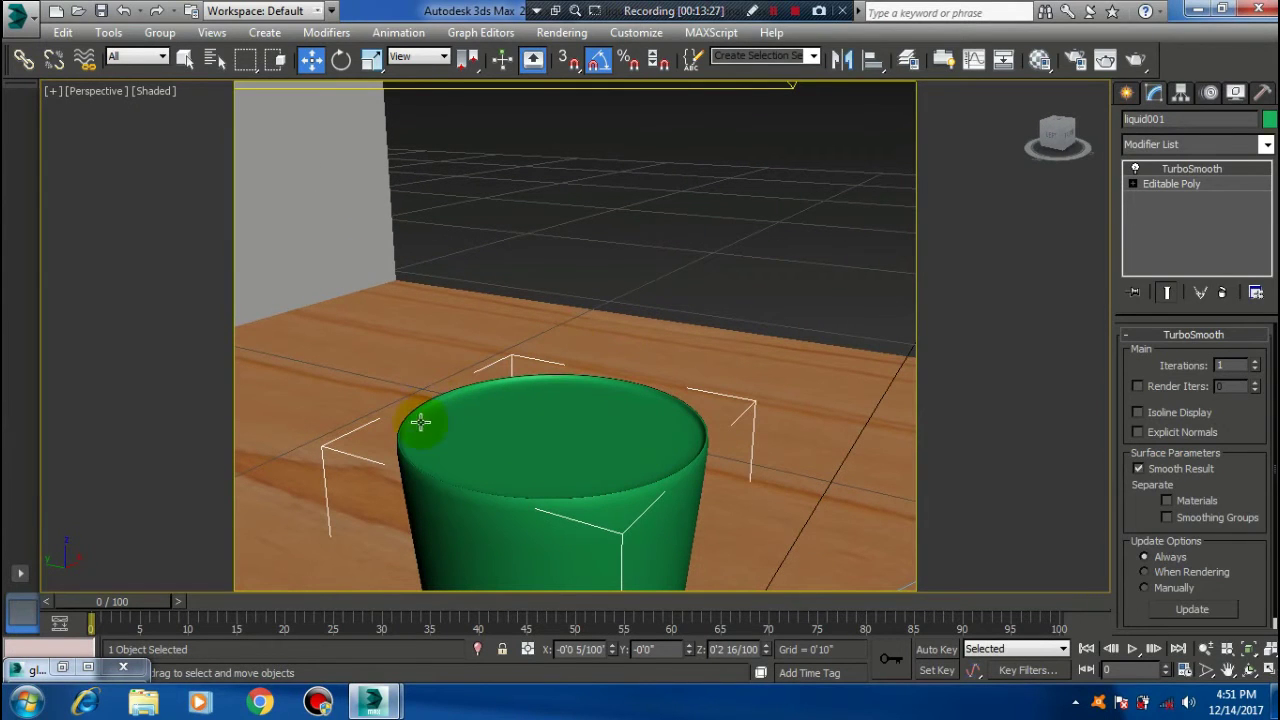
mouse_move(652, 451)
alt+middle_down()
mouse_move(537, 417)
mouse_move(707, 333)
alt+middle_up()
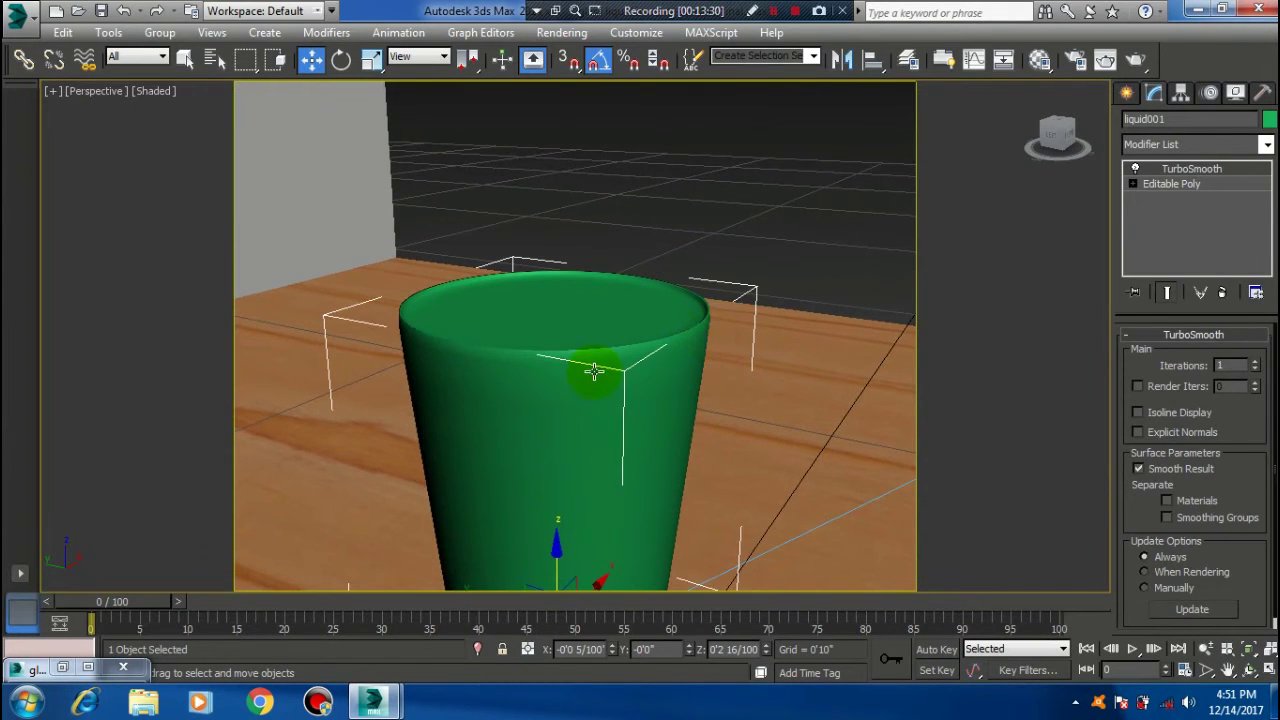
mouse_move(594, 371)
alt+middle_down()
mouse_move(623, 428)
mouse_move(706, 403)
mouse_move(570, 440)
mouse_move(609, 403)
alt+middle_up()
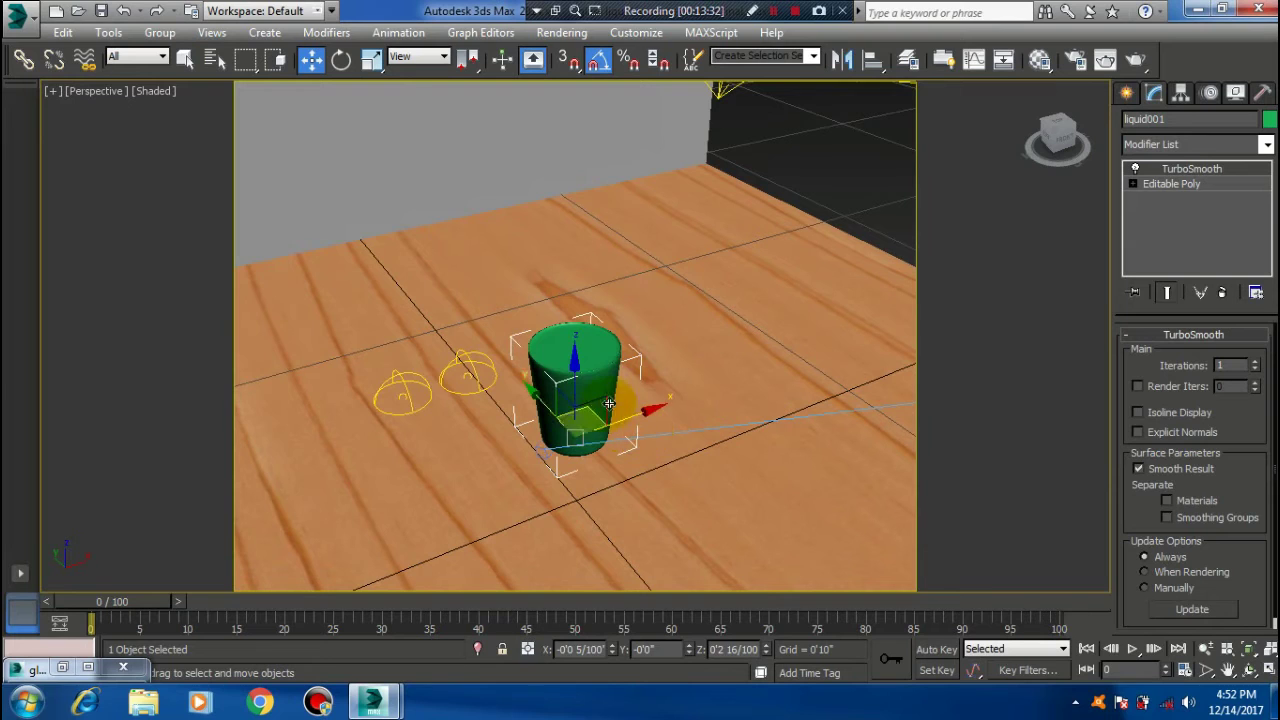
- Use Unhide All from the viewport quad menu so the glass reappears around the liquid
right_click(660, 372)
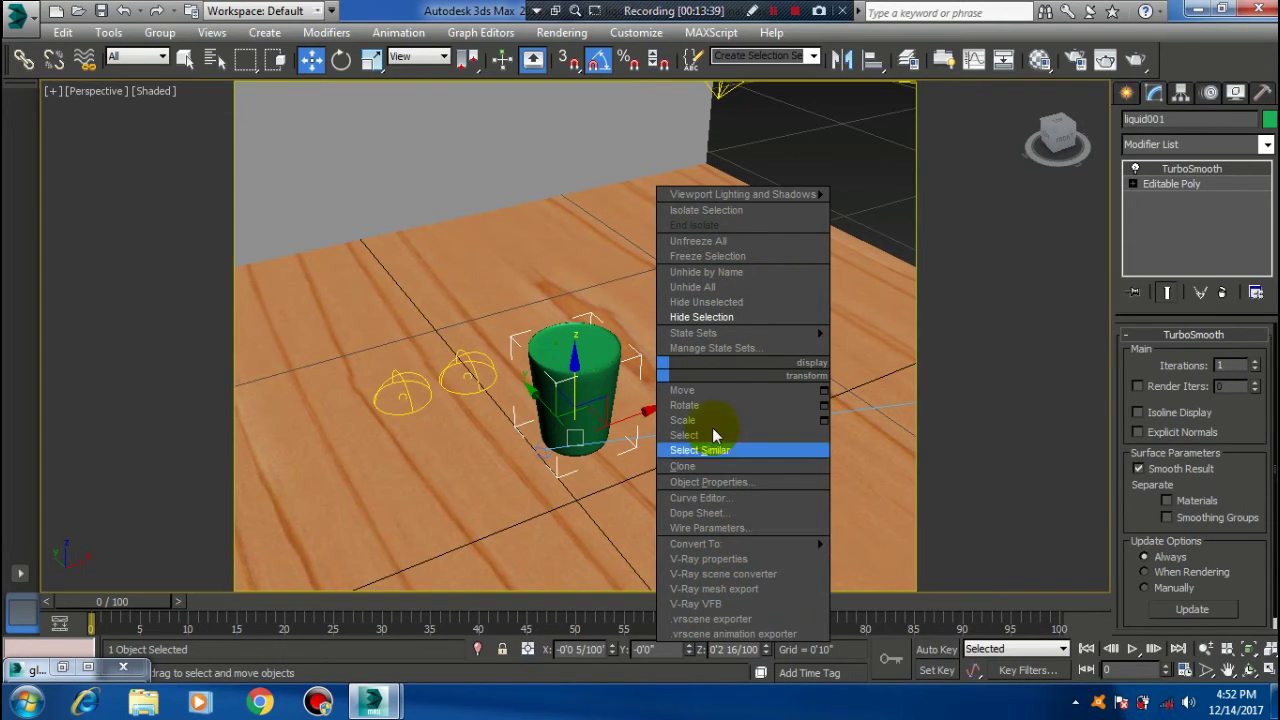
click(718, 288)
middle_drag(626, 413, 624, 403)
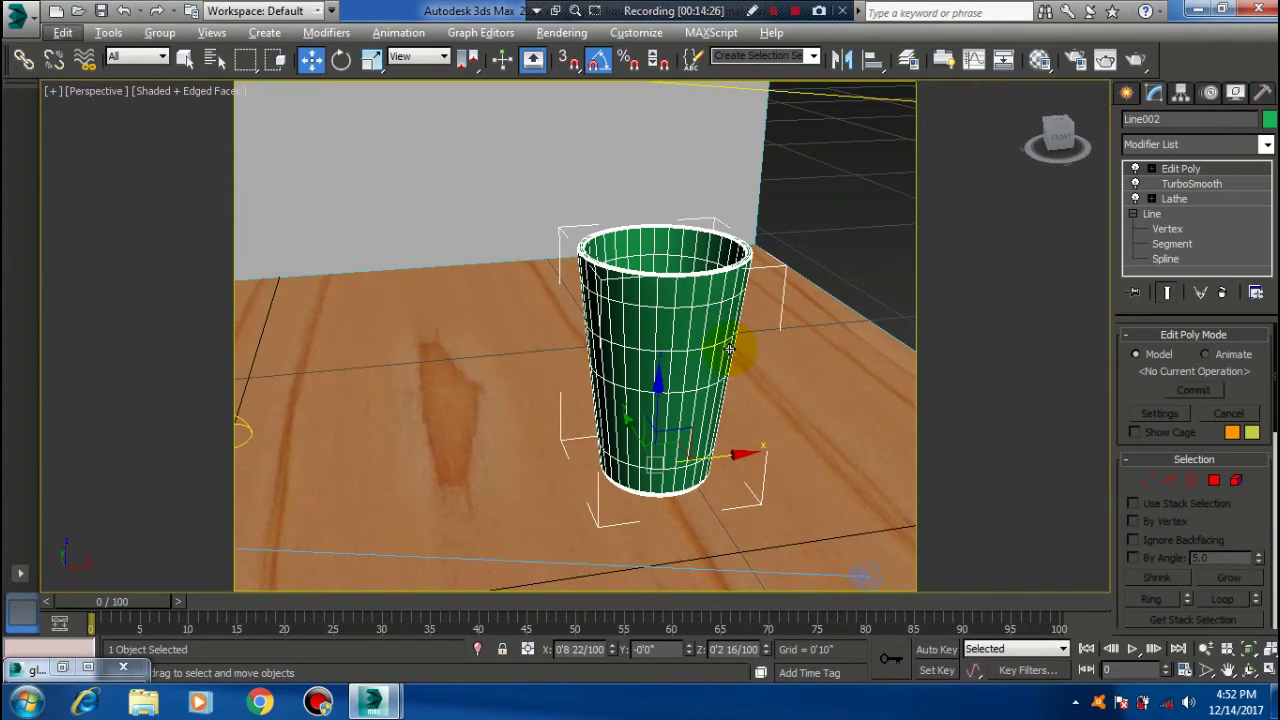
- Open the Material Editor and turn a fresh sample slot into a VRayMtl named 'glass'
key(m)
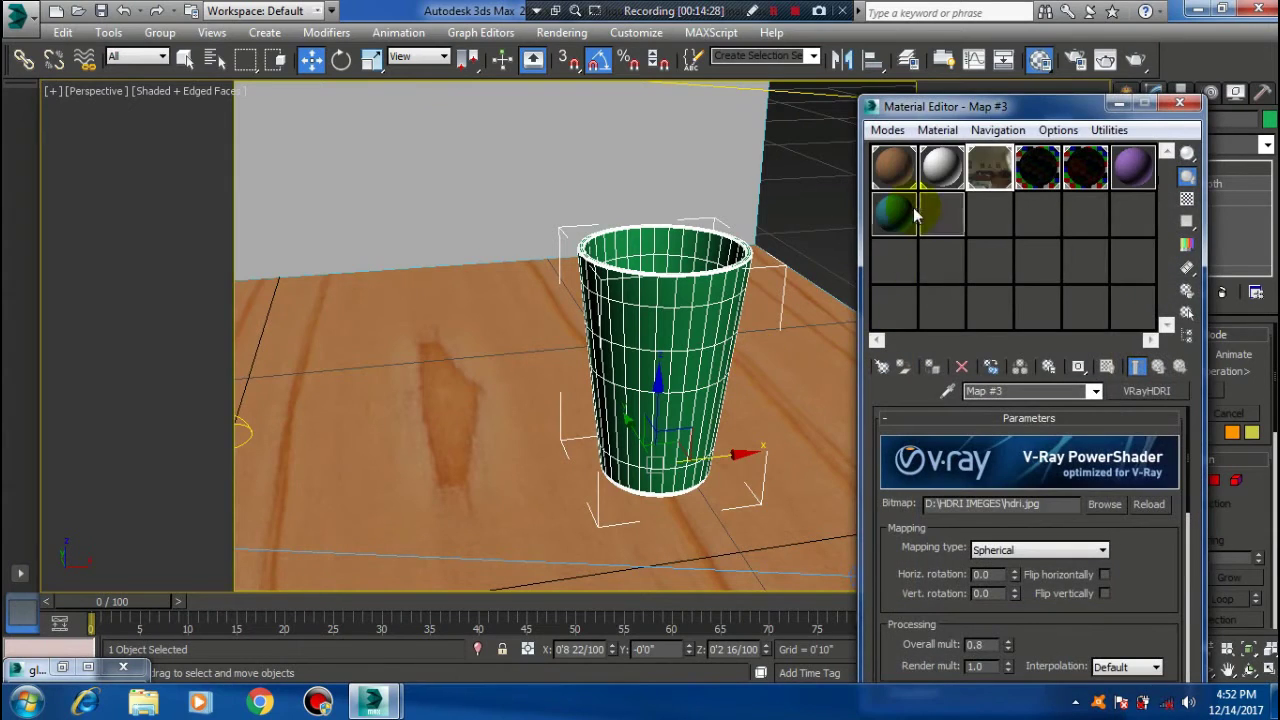
drag(1029, 118, 1017, 62)
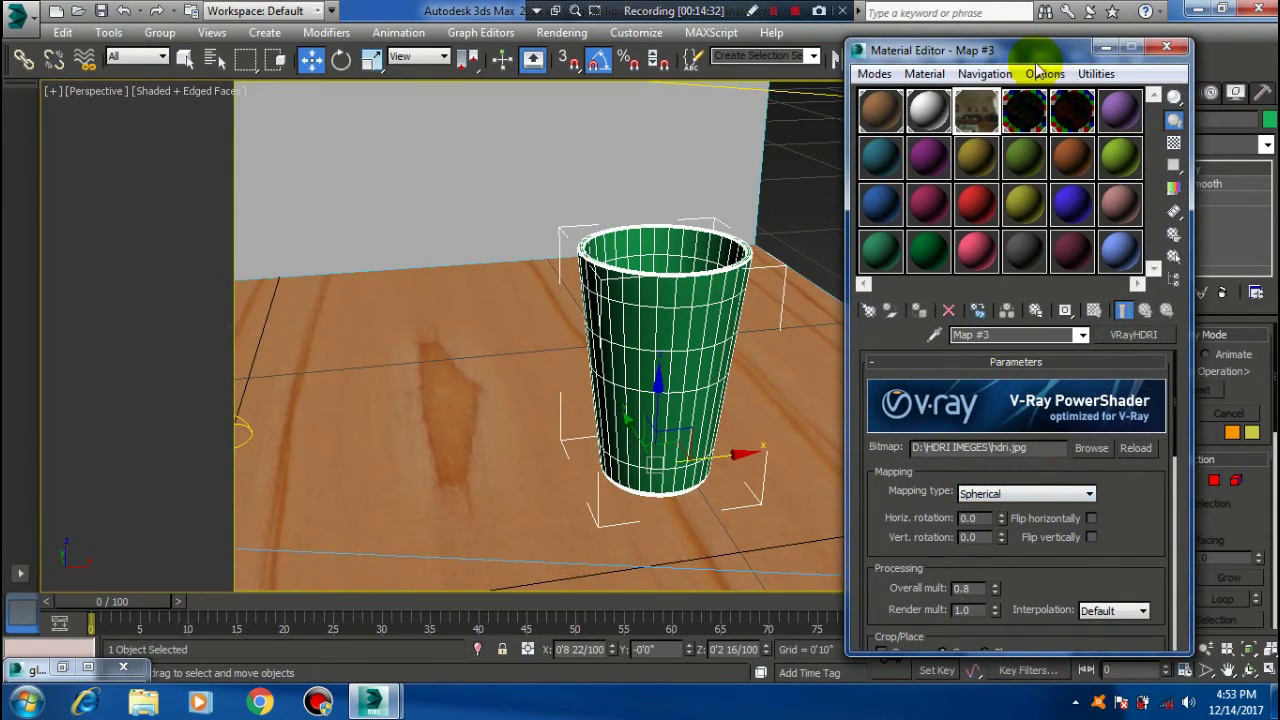
drag(1040, 50, 1041, 40)
drag(1134, 514, 1152, 458)
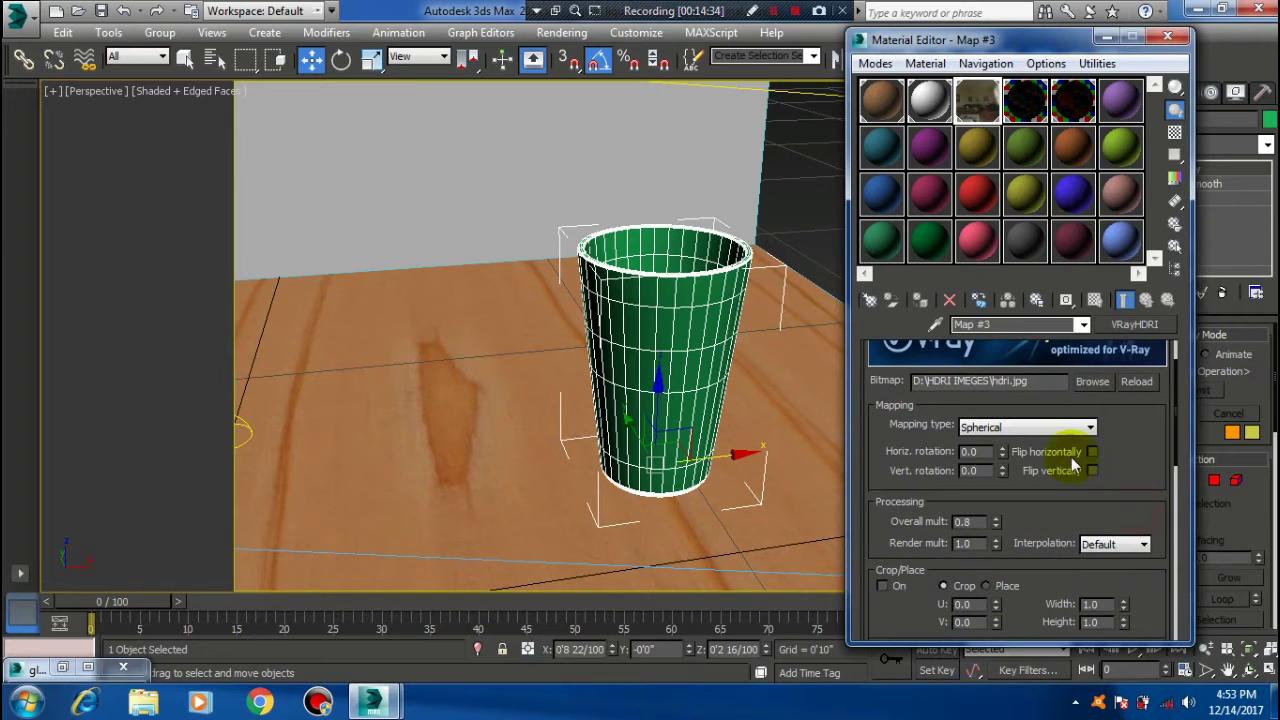
click(1124, 116)
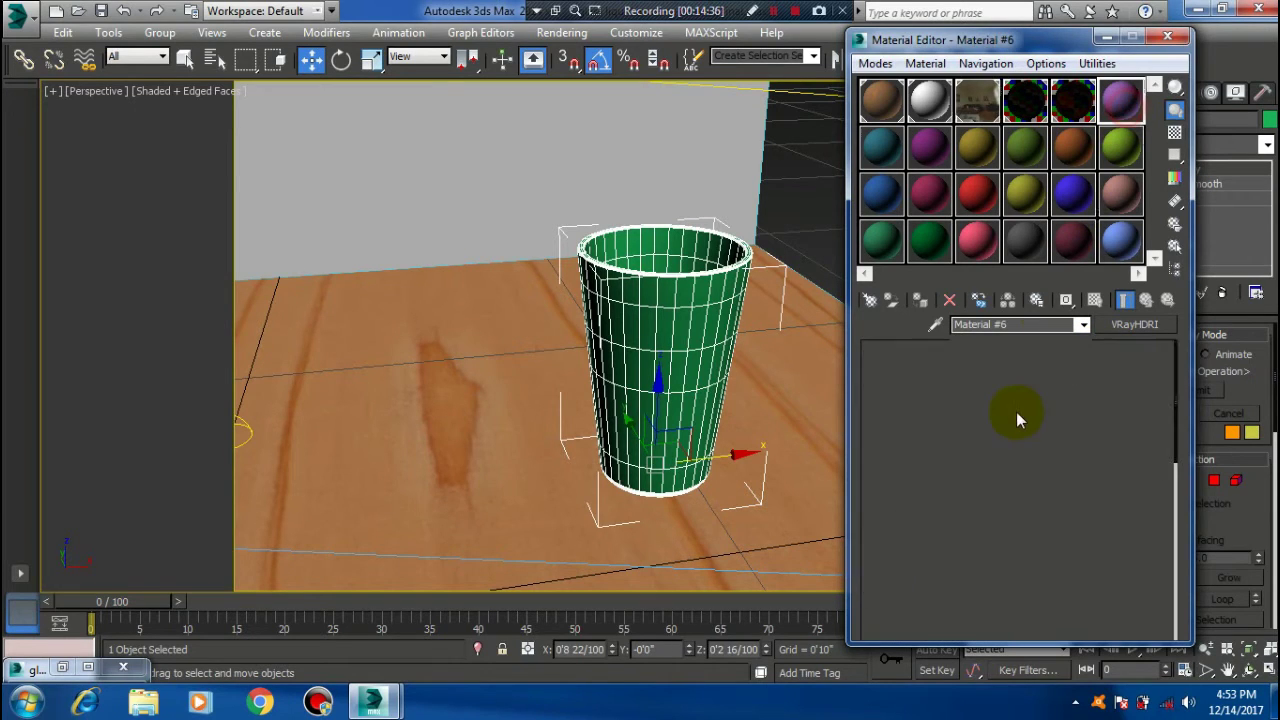
click(1020, 324)
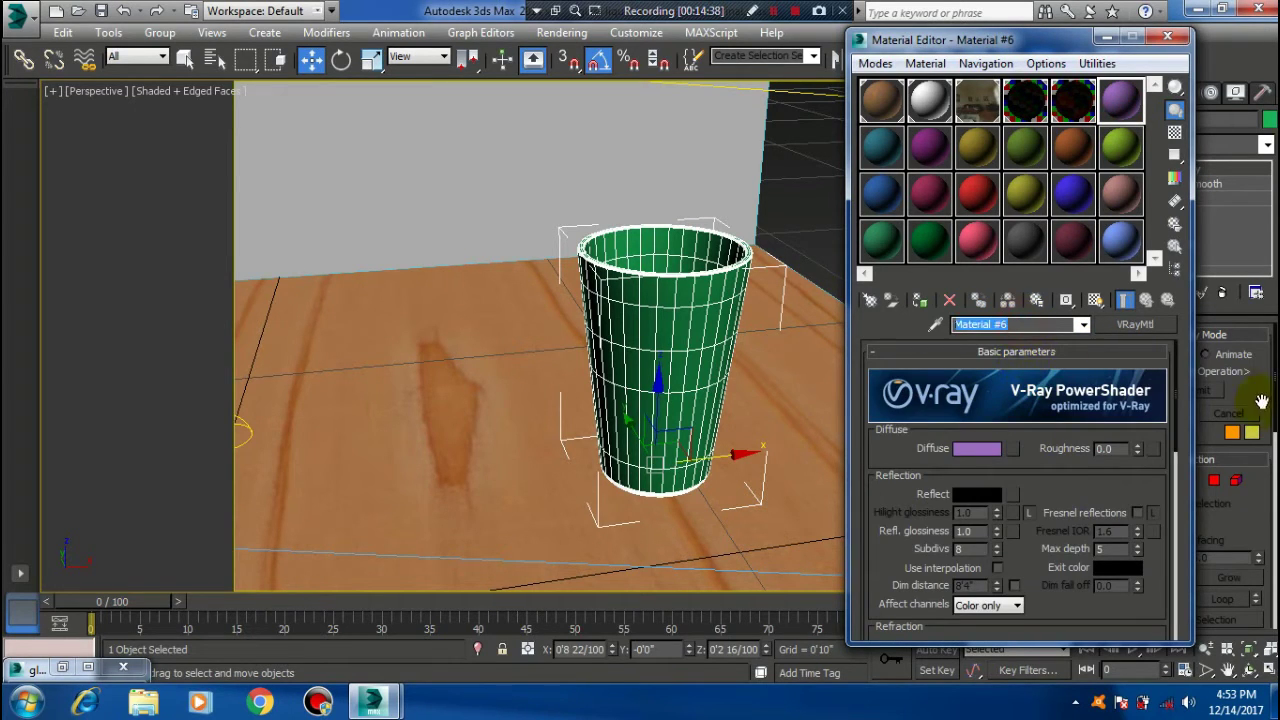
text(glass)
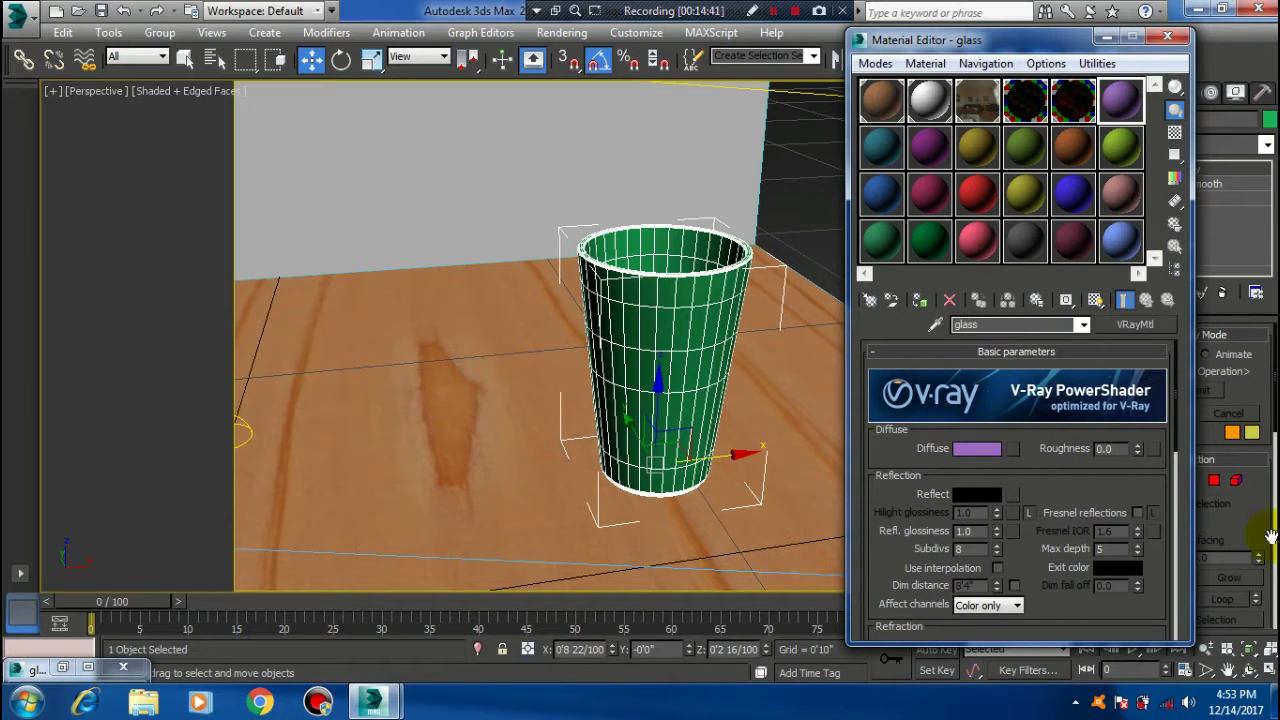
- Set the glass material's Diffuse colour to pure black
click(977, 448)
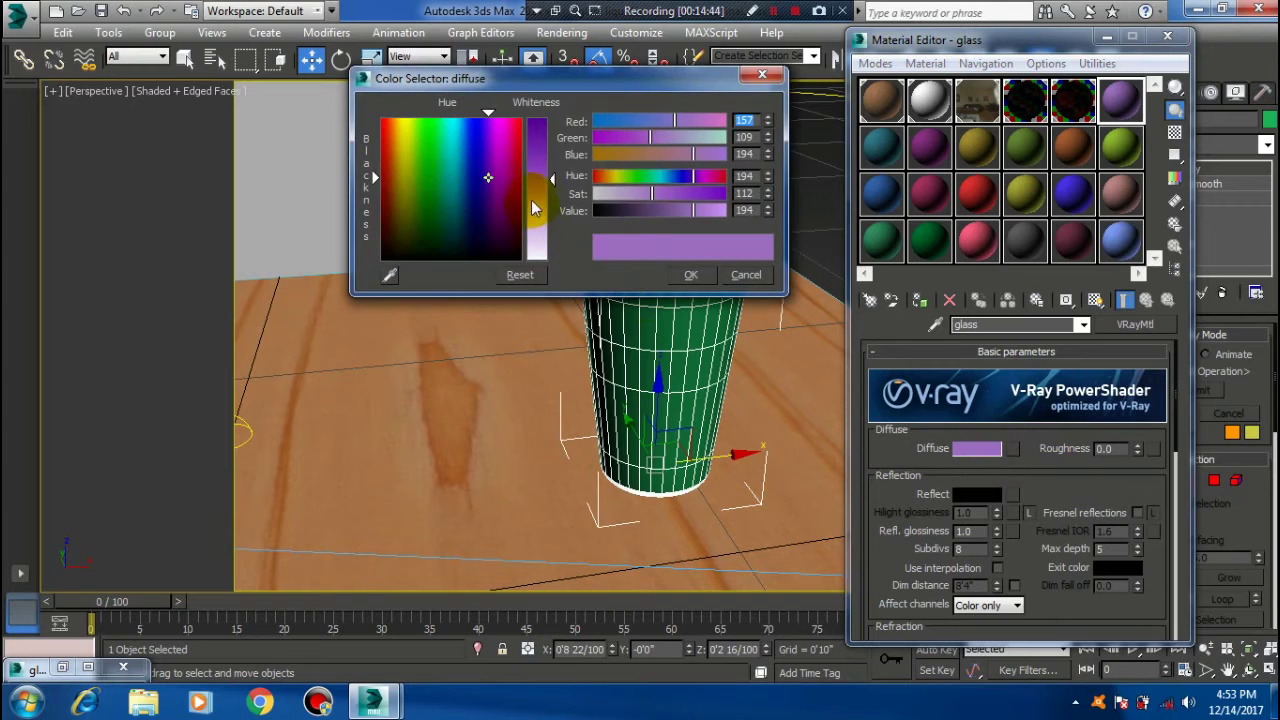
click(519, 258)
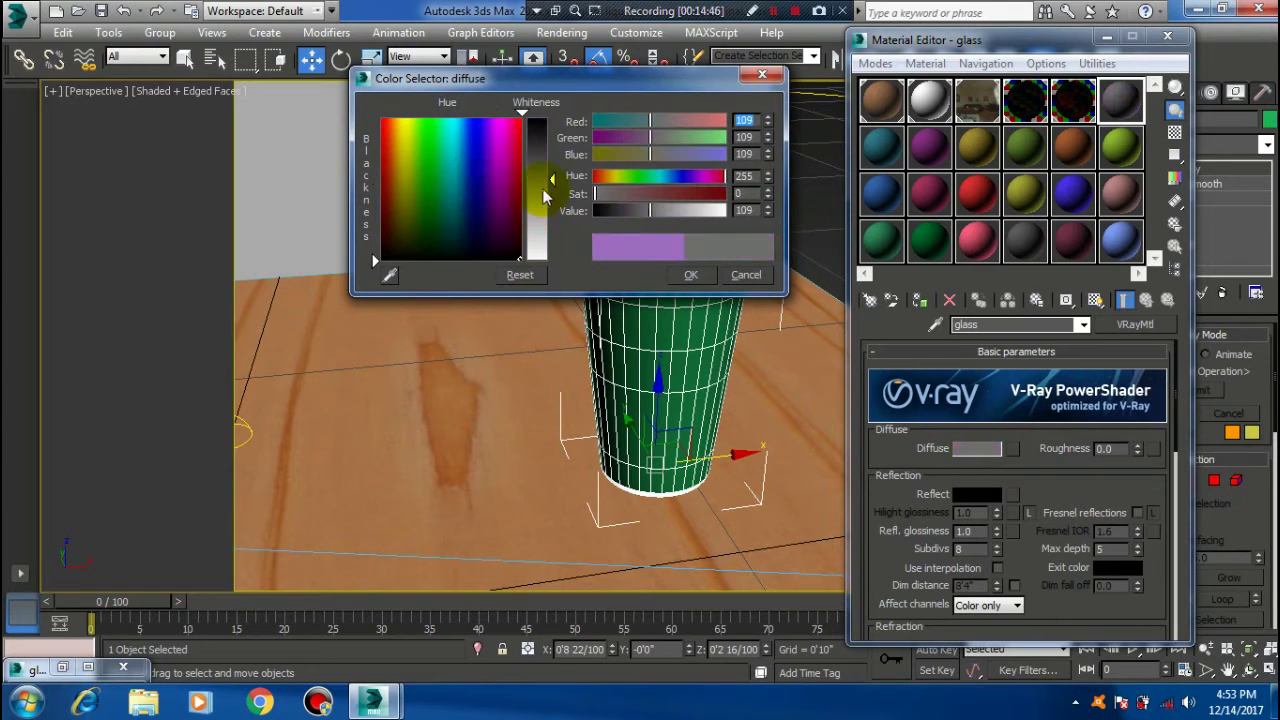
drag(545, 197, 548, 118)
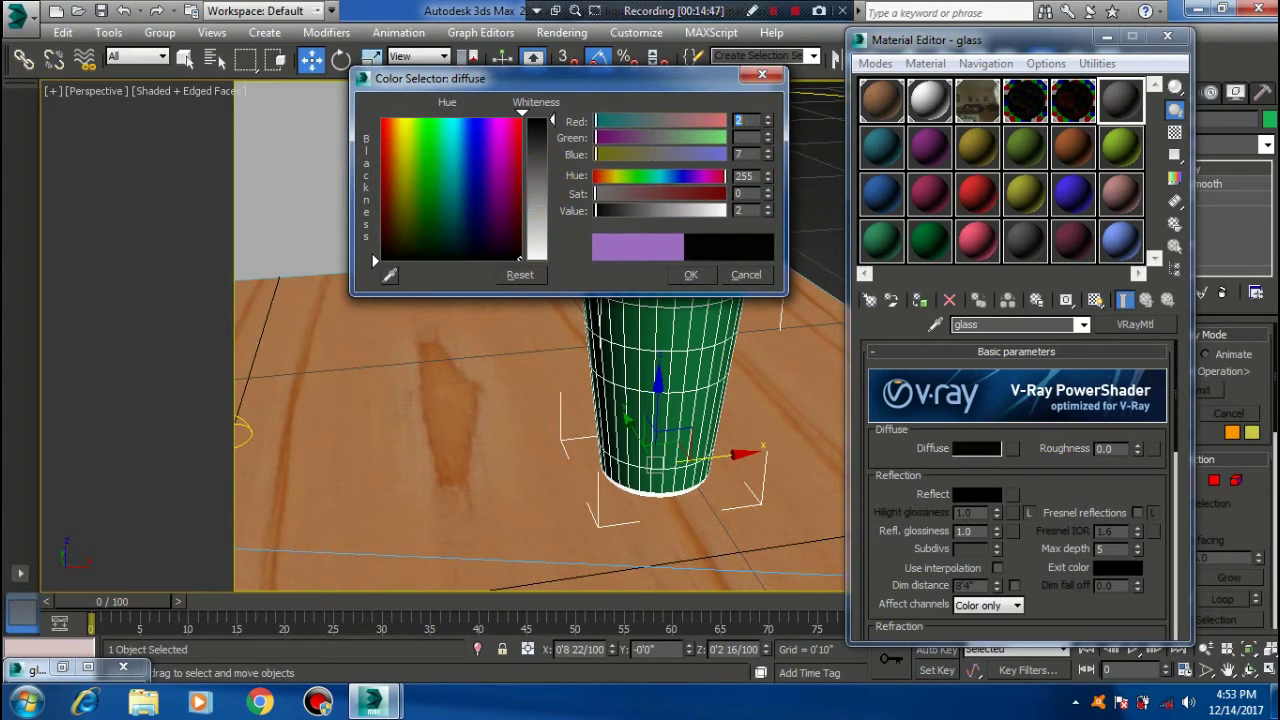
click(691, 274)
scroll(1068, 392, down, 1)
scroll(1068, 392, down, 2)
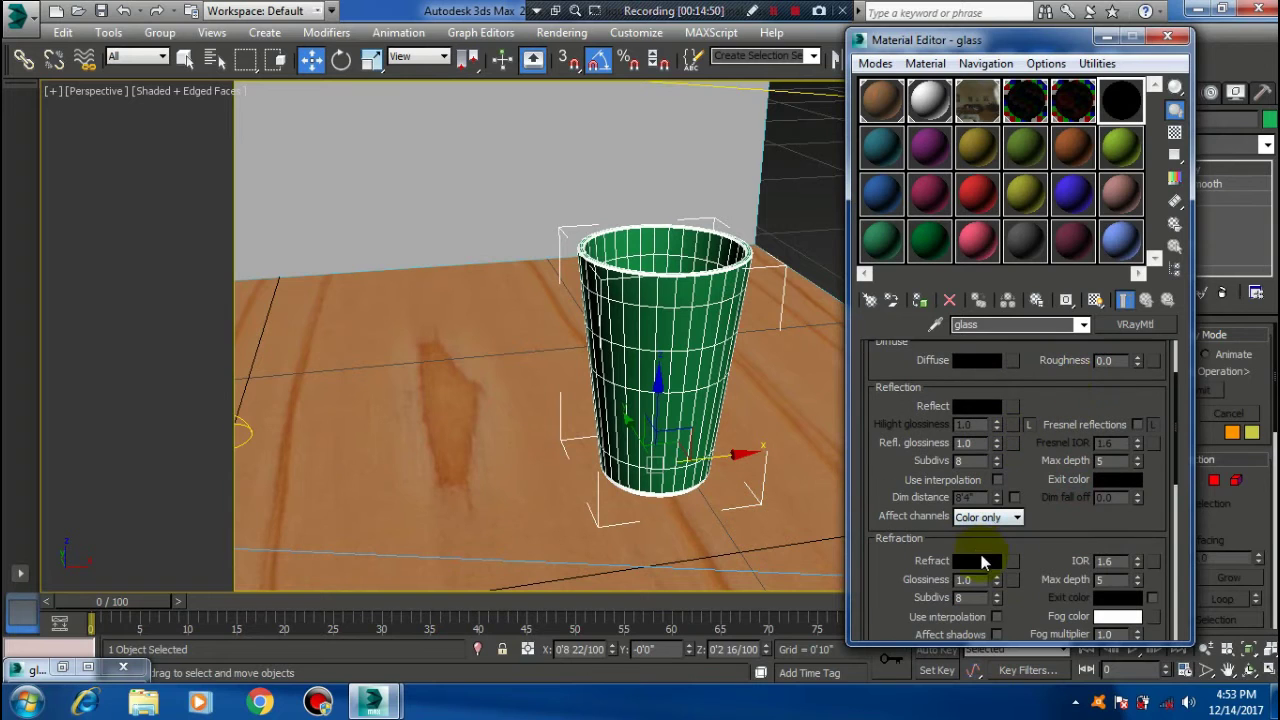
- Set Refract to pure white and Reflect to a dark grey of 34
click(977, 560)
drag(550, 120, 551, 260)
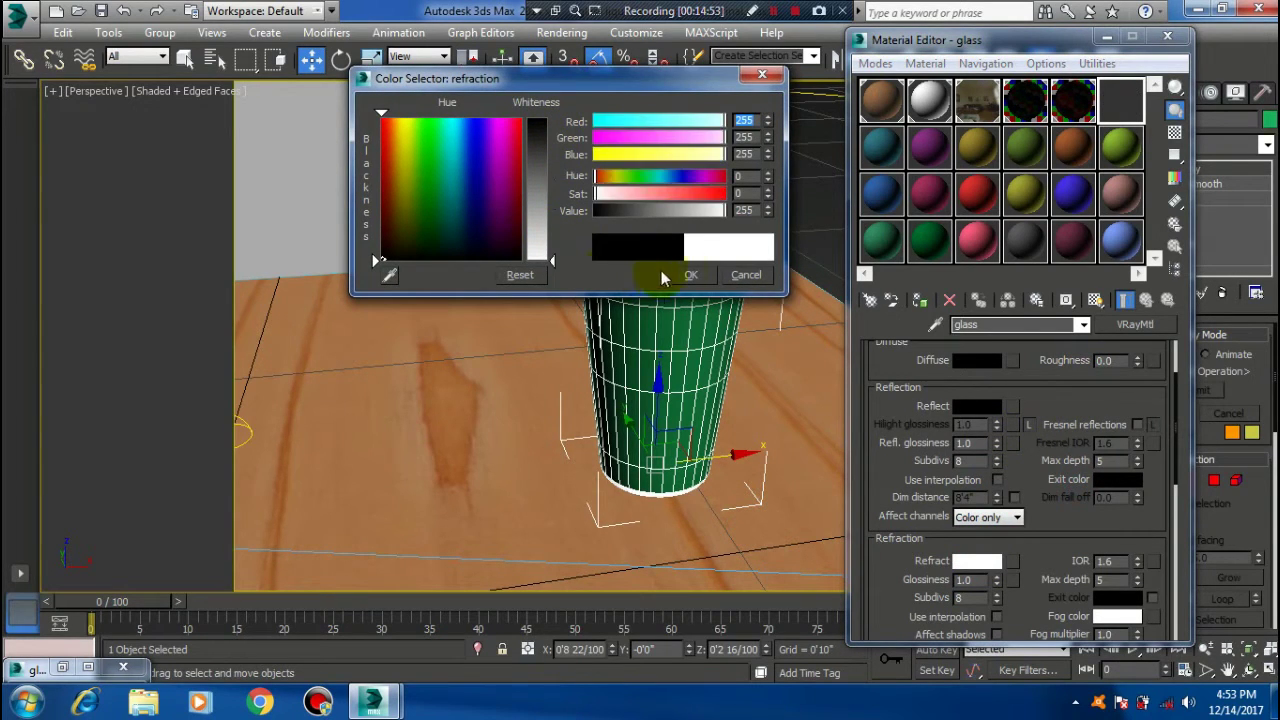
click(691, 274)
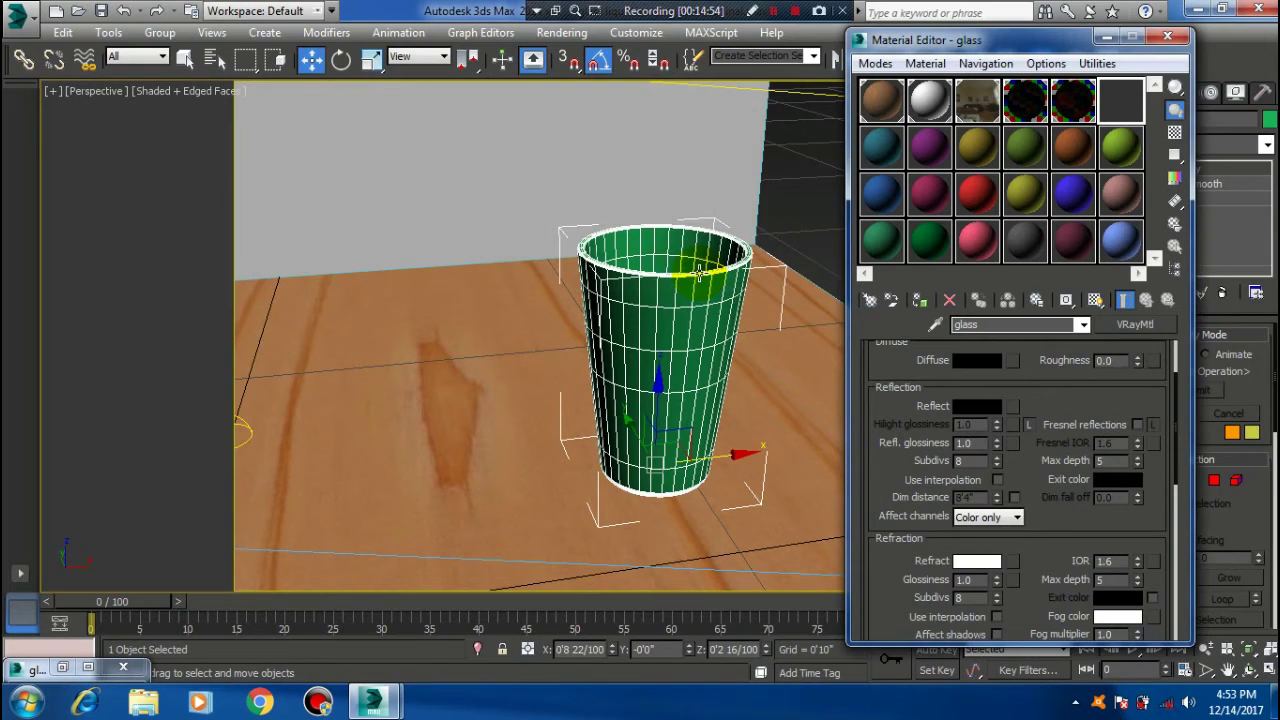
click(980, 405)
drag(552, 120, 552, 137)
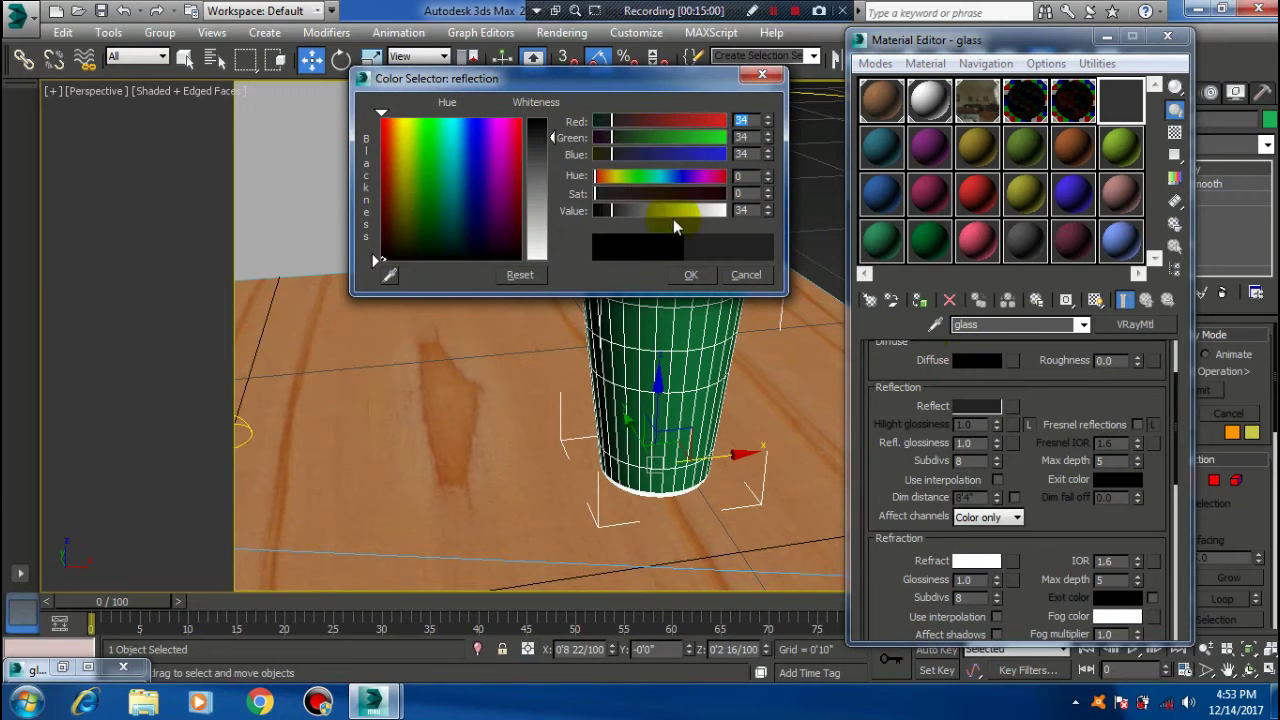
click(688, 274)
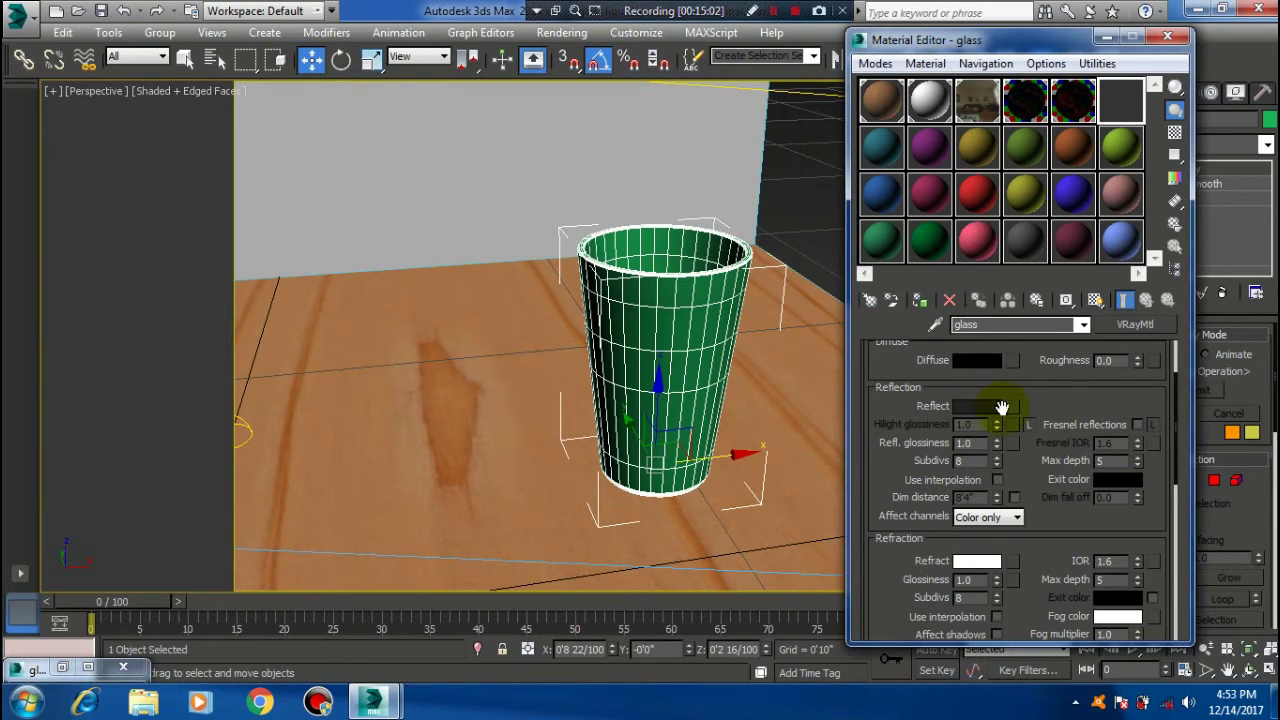
- Turn on the checker background and magnify the glass sample preview
click(985, 410)
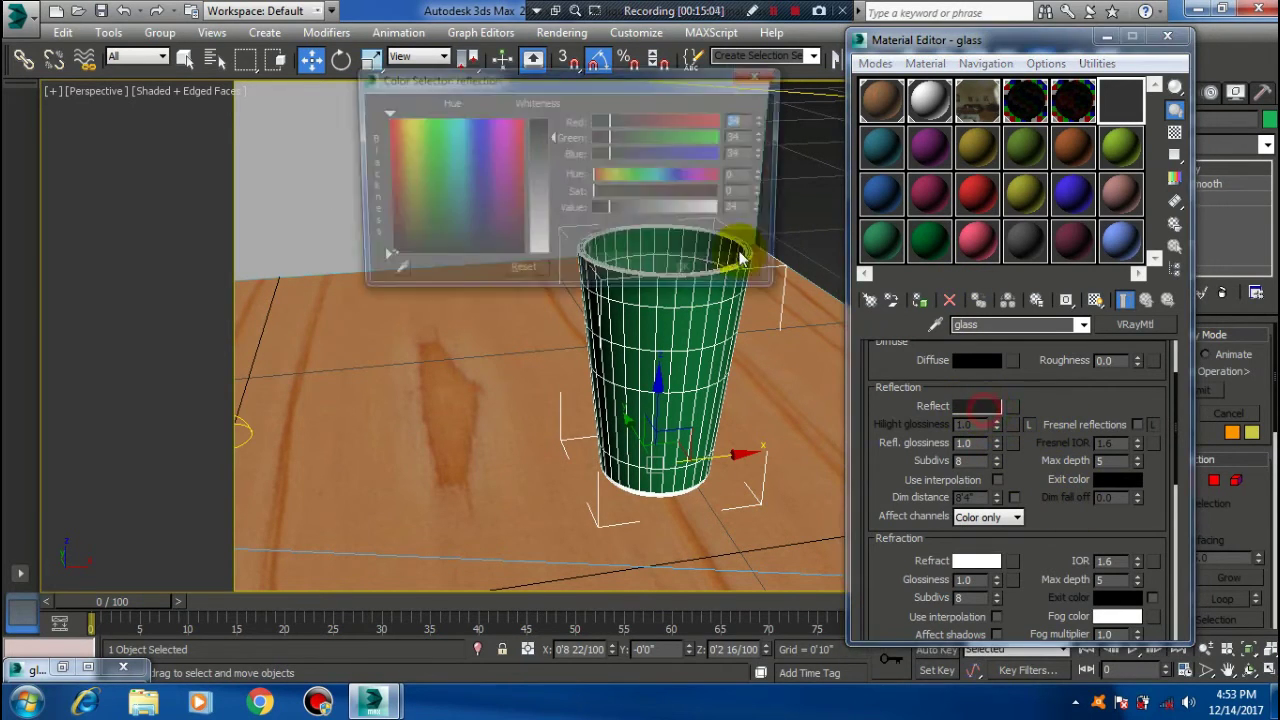
click(745, 274)
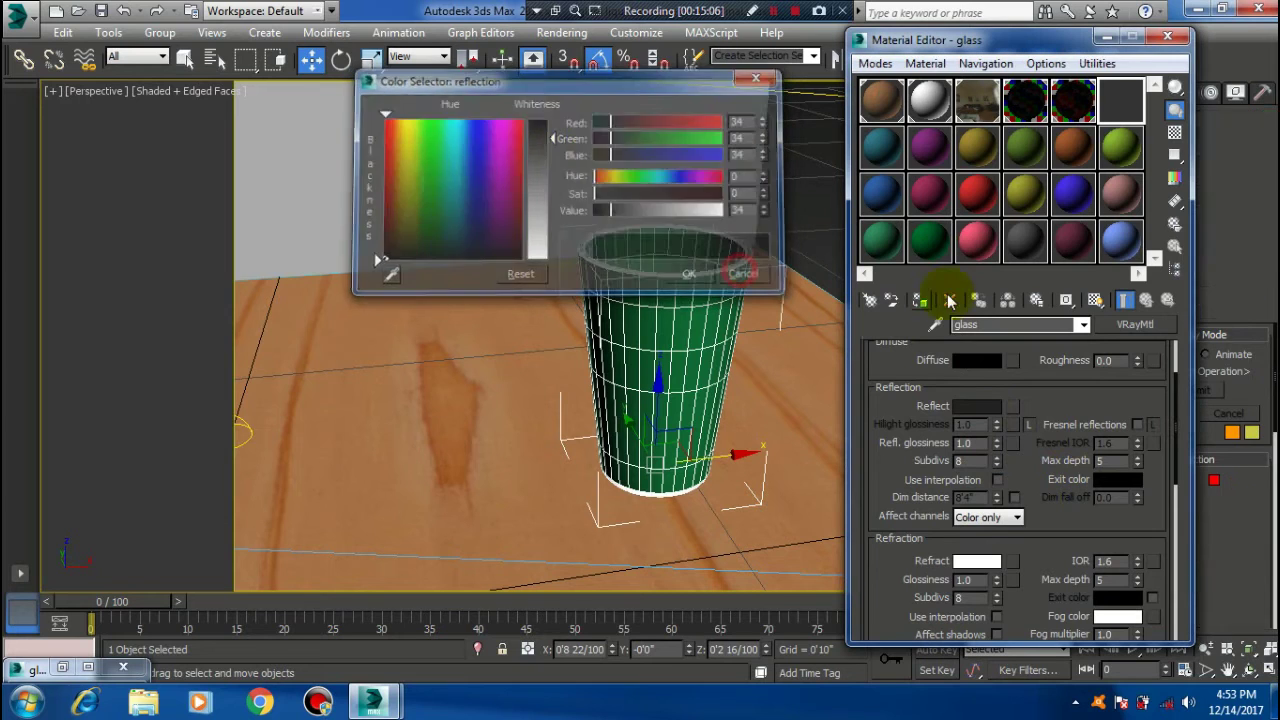
click(1175, 133)
double_click(1125, 105)
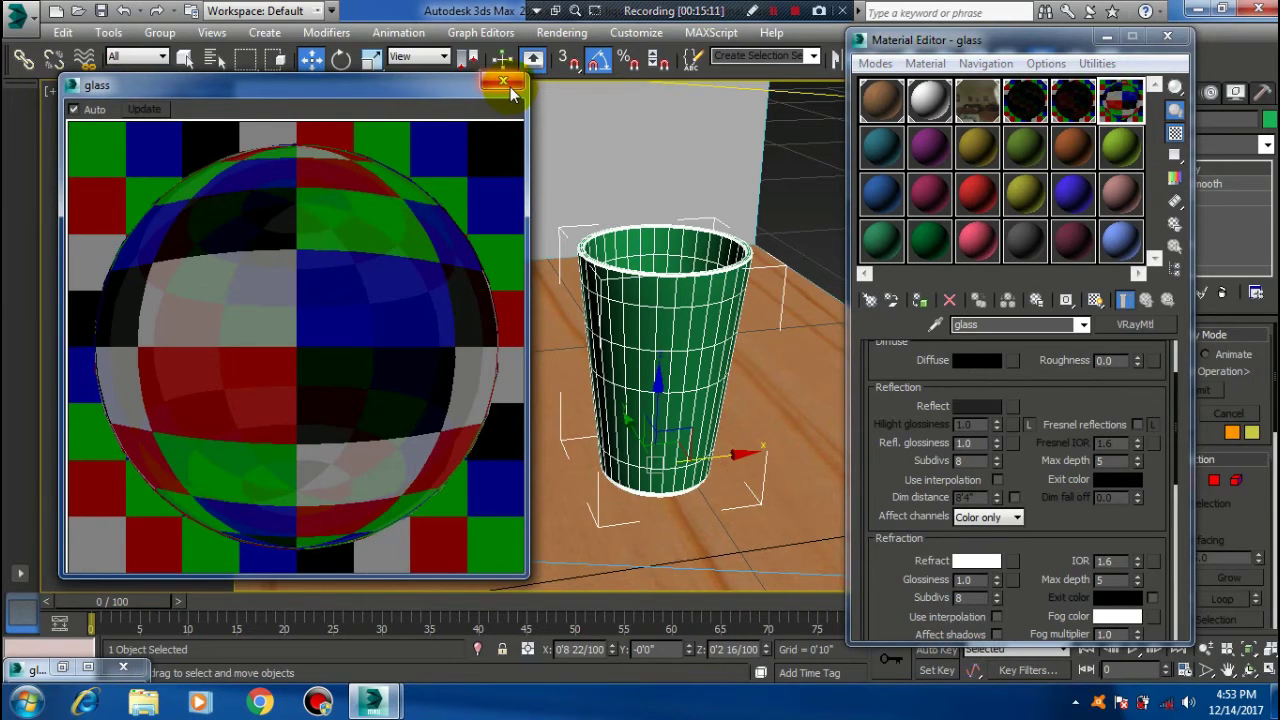
- Assign the glass material to the cup, replacing its existing material
click(508, 84)
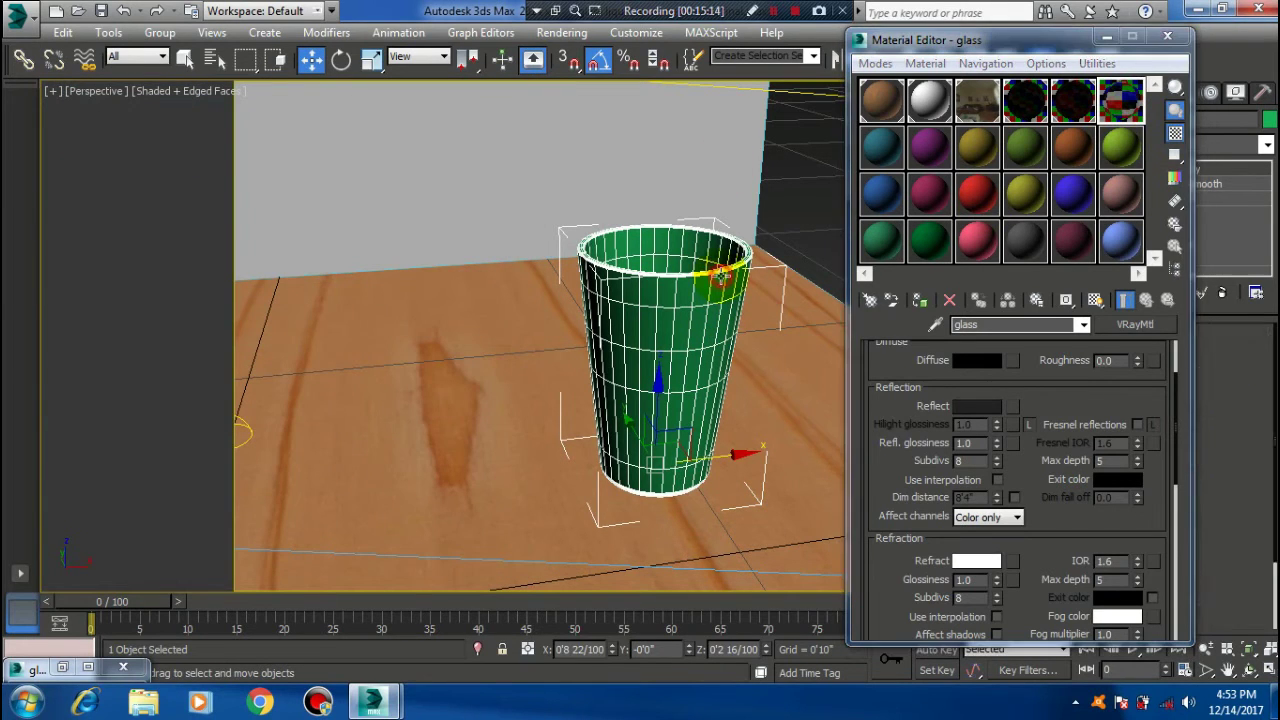
click(921, 302)
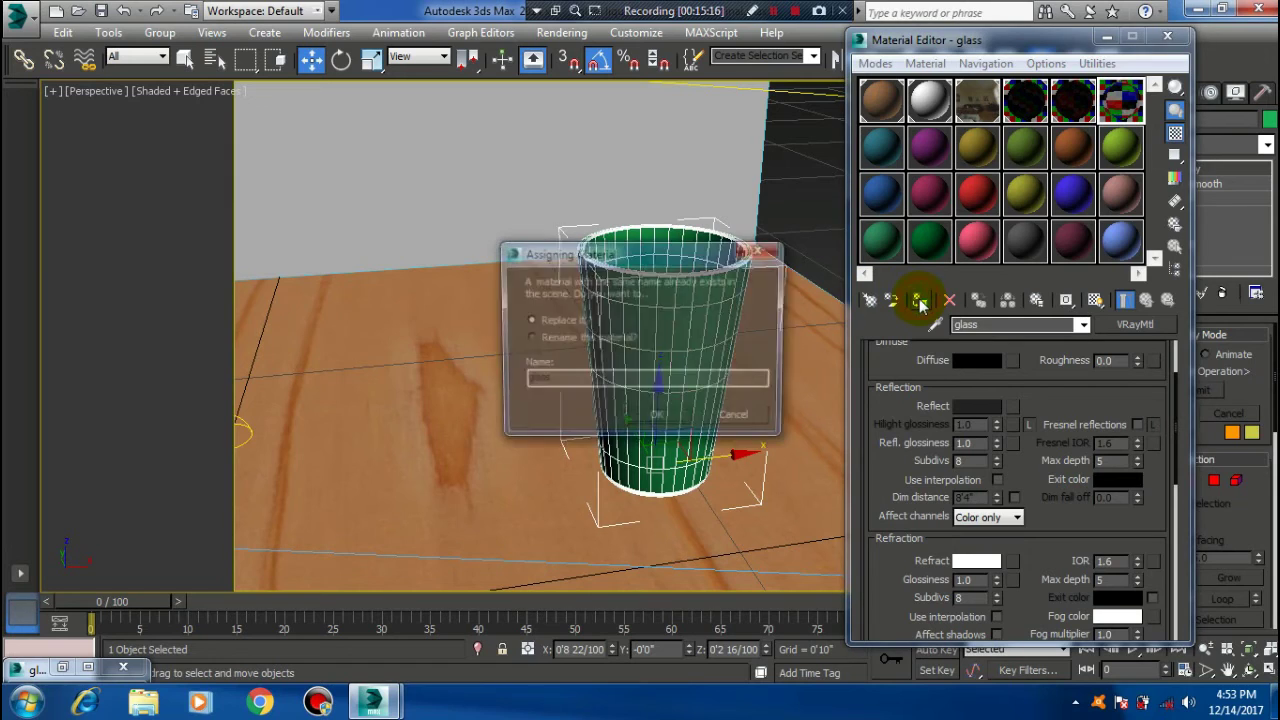
click(657, 420)
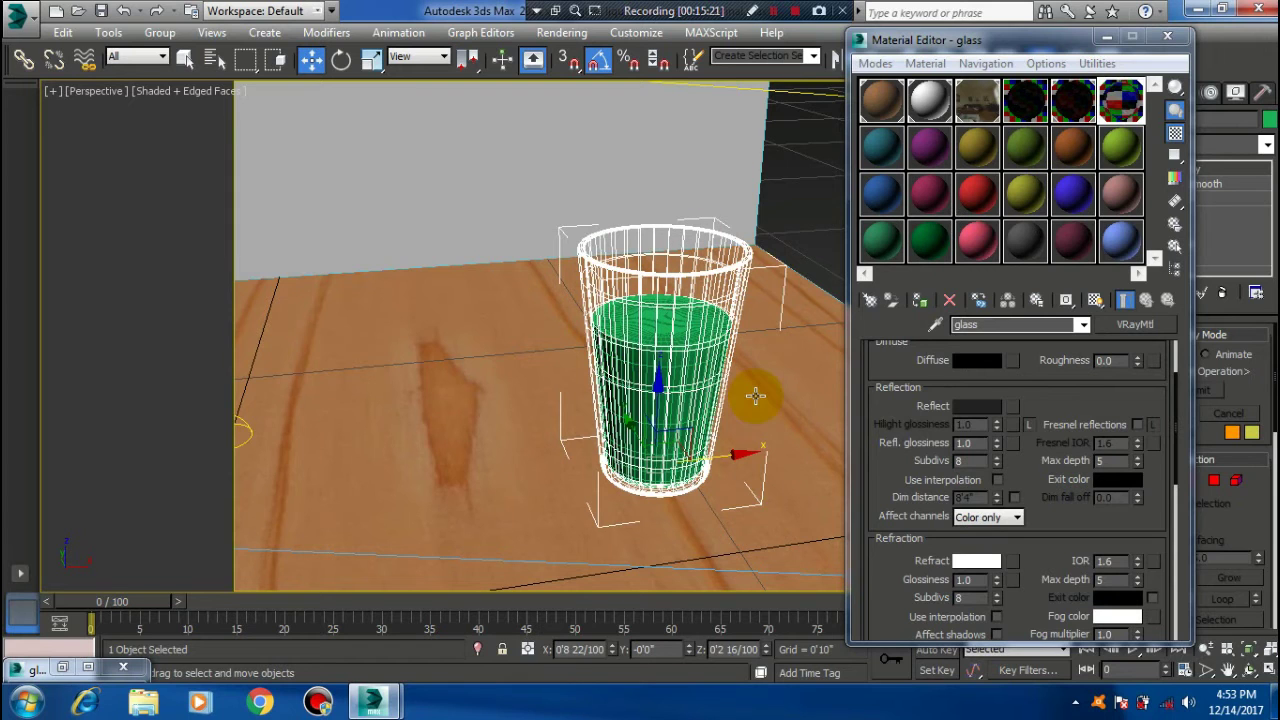
- Select the liquid object inside the cup and hide it
alt+middle_drag(669, 317, 687, 315)
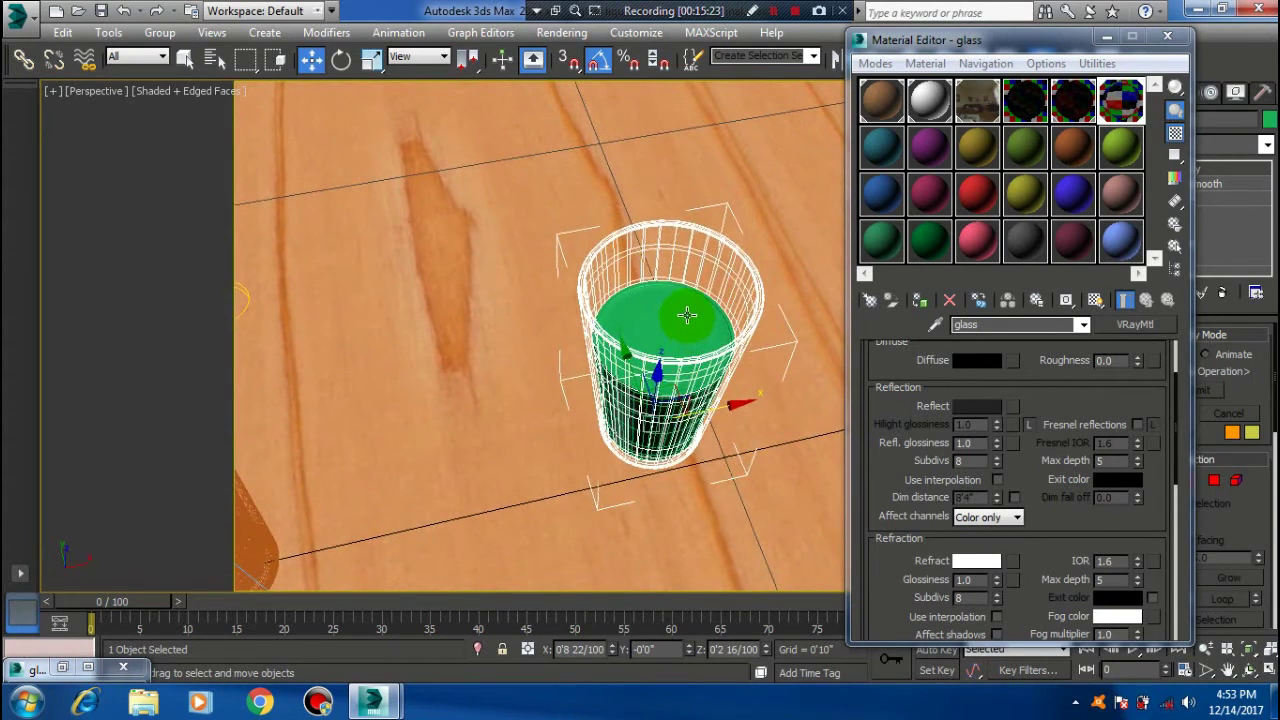
click(687, 315)
right_click(687, 315)
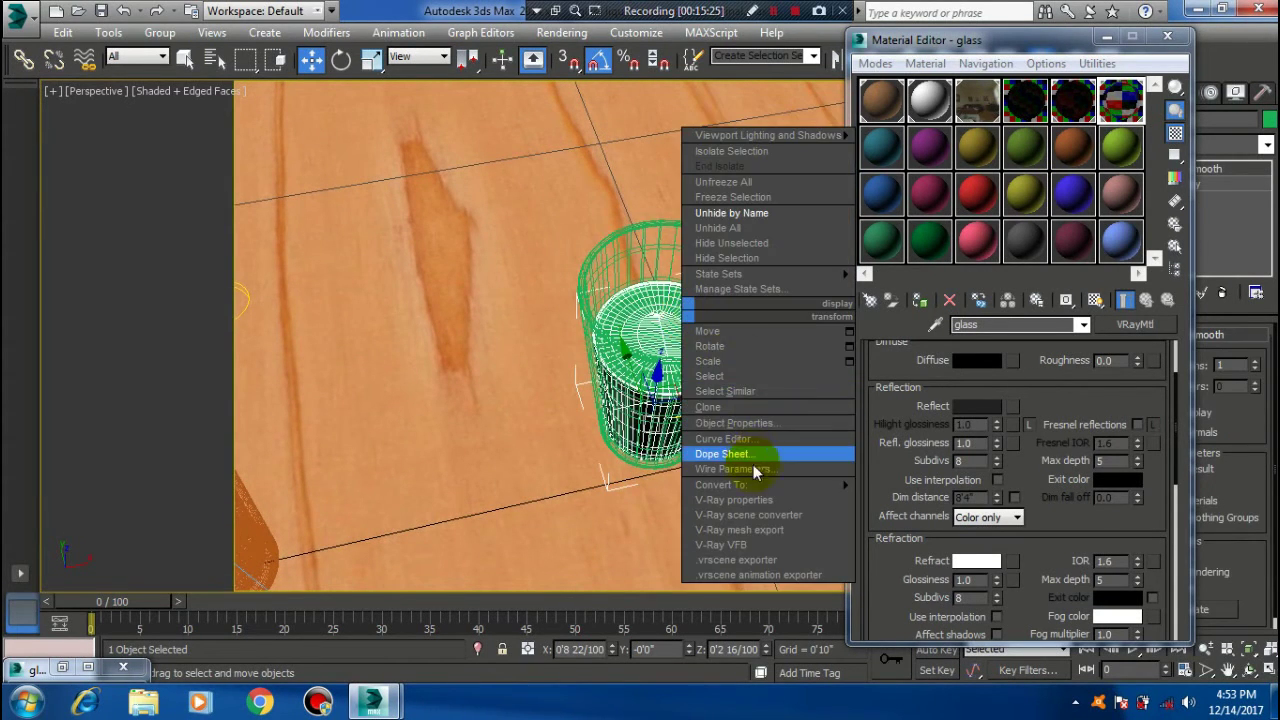
click(737, 258)
mouse_move(751, 357)
alt+middle_down()
mouse_move(763, 309)
mouse_move(729, 263)
mouse_move(692, 317)
alt+middle_up()
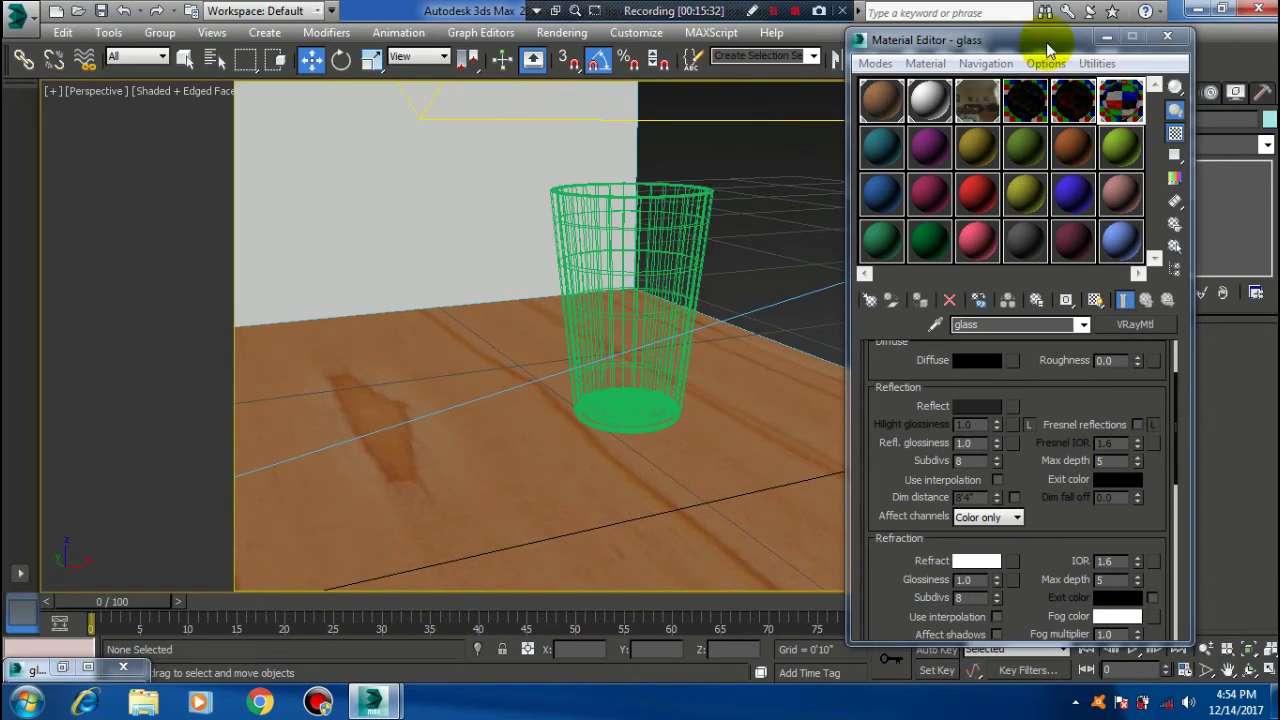
drag(1051, 40, 1055, 203)
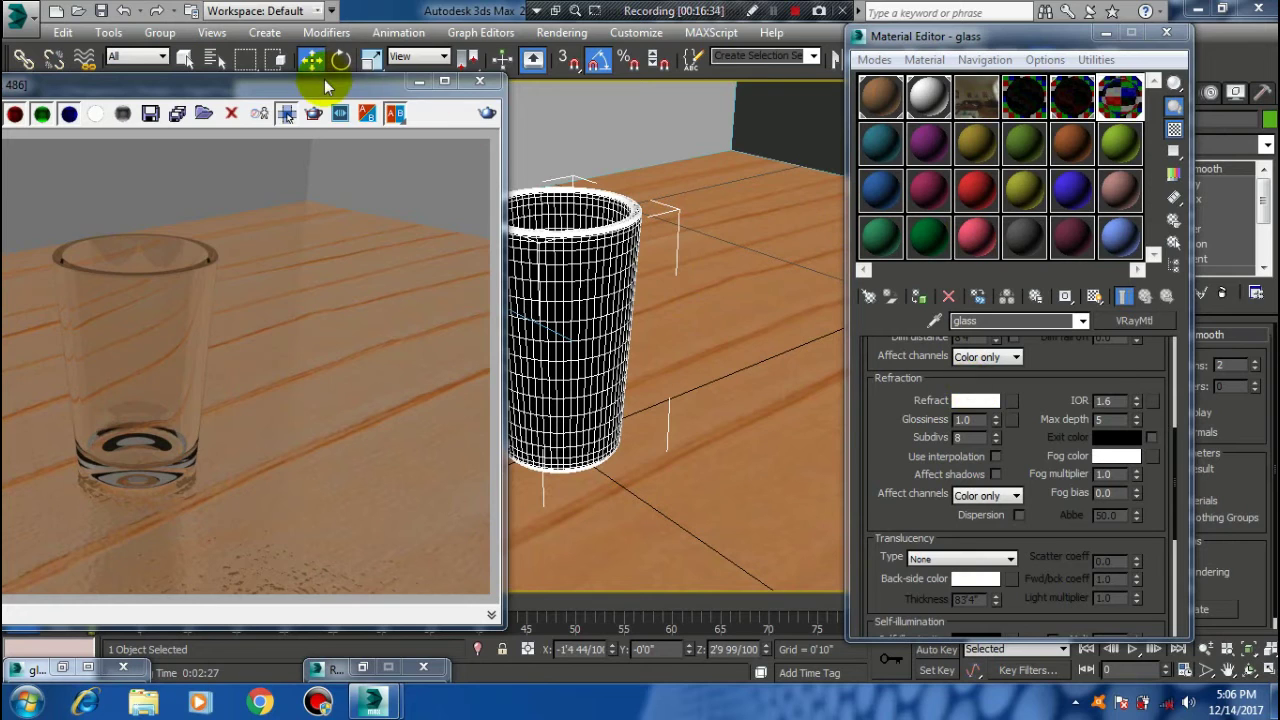
- Arrange the V-Ray frame buffer showing the clear glass and verify the Refract colour unchanged
drag(313, 92, 587, 80)
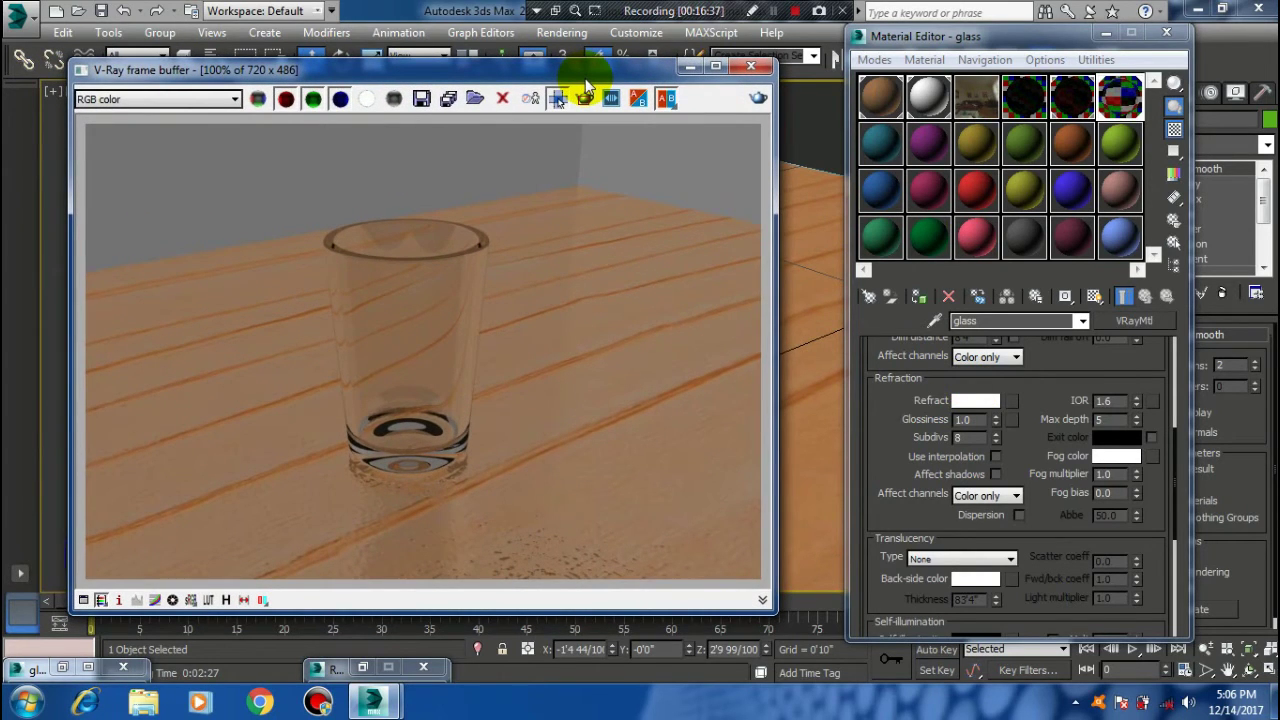
drag(577, 80, 449, 338)
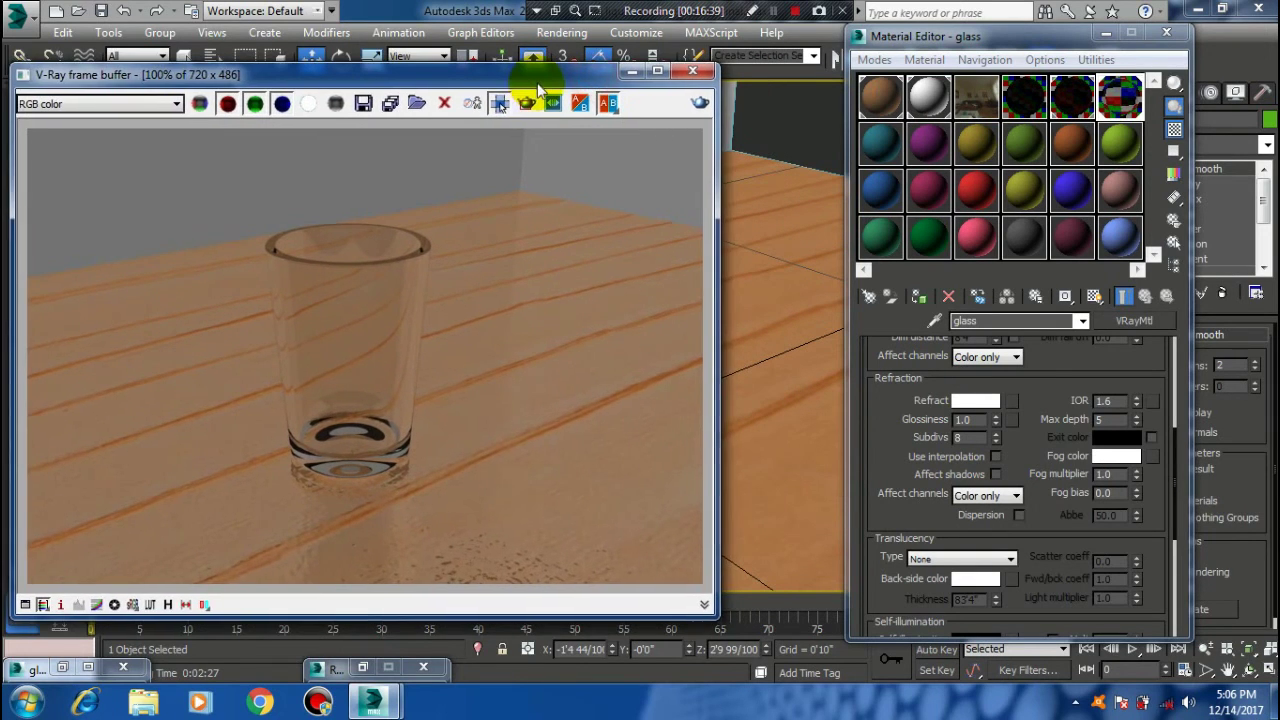
drag(529, 327, 716, 67)
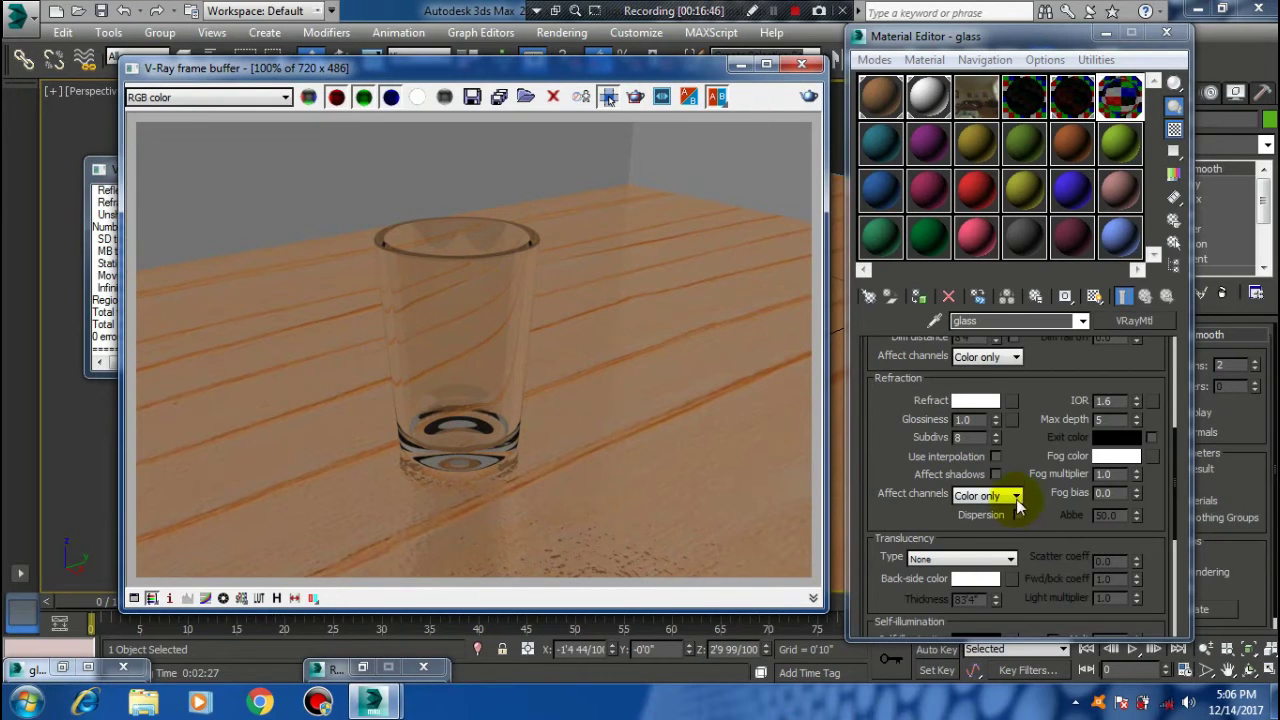
drag(1063, 400, 1041, 482)
click(975, 479)
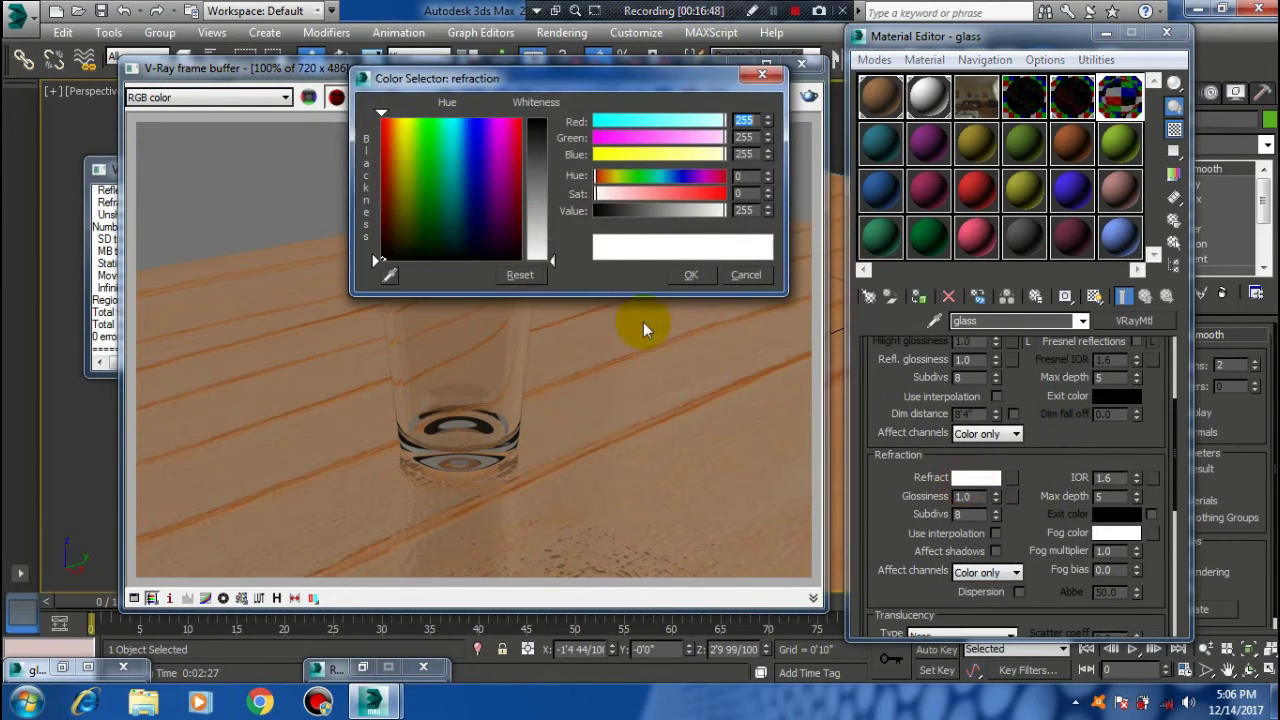
click(745, 280)
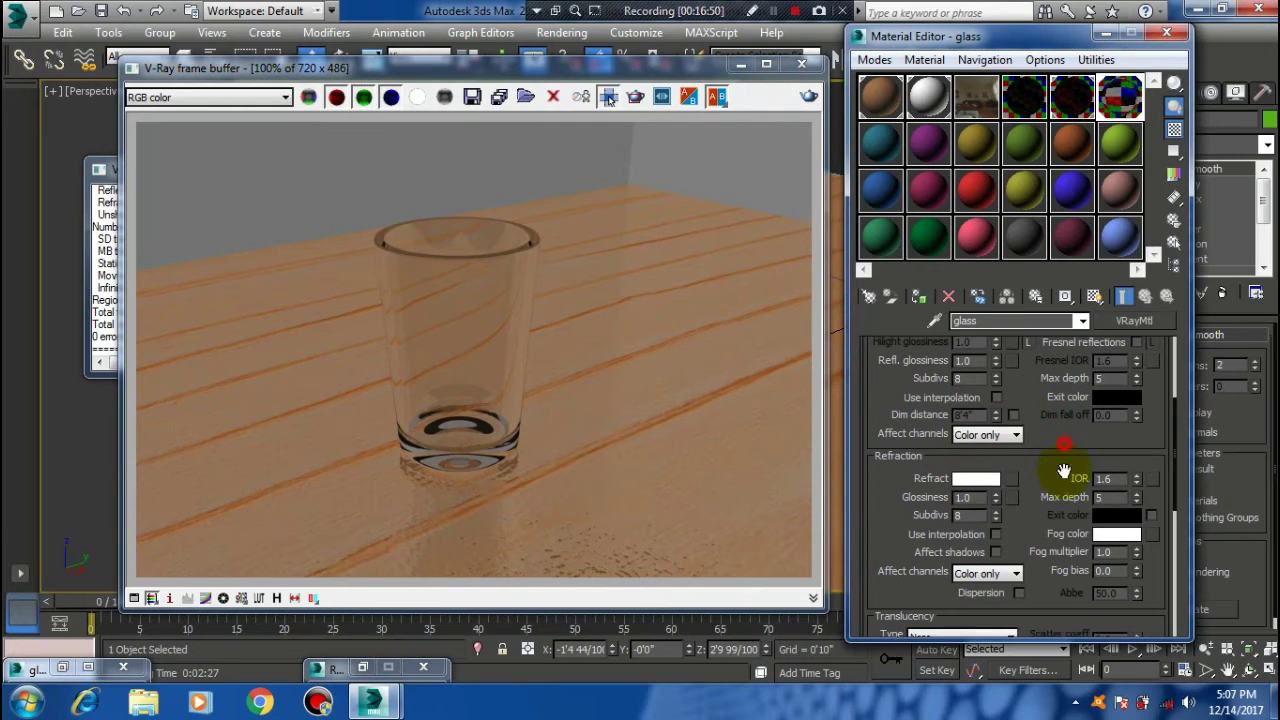
scroll(1010, 480, up, 3)
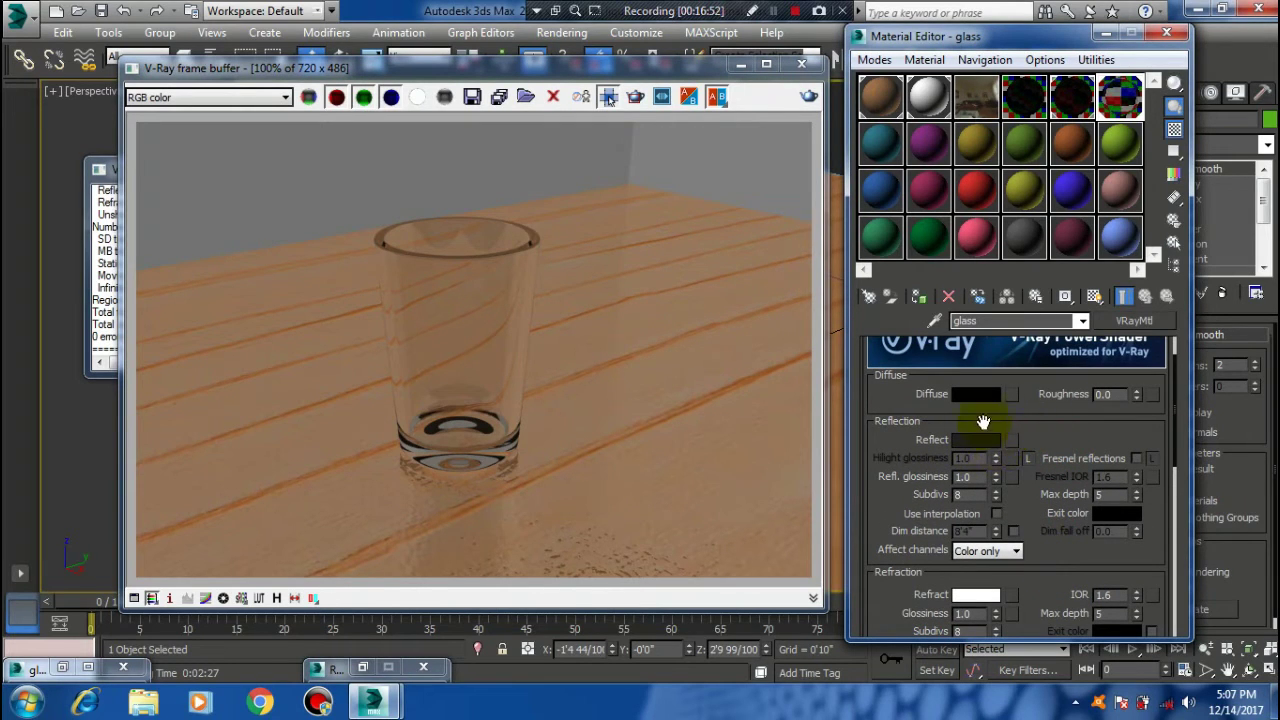
drag(1048, 432, 1045, 406)
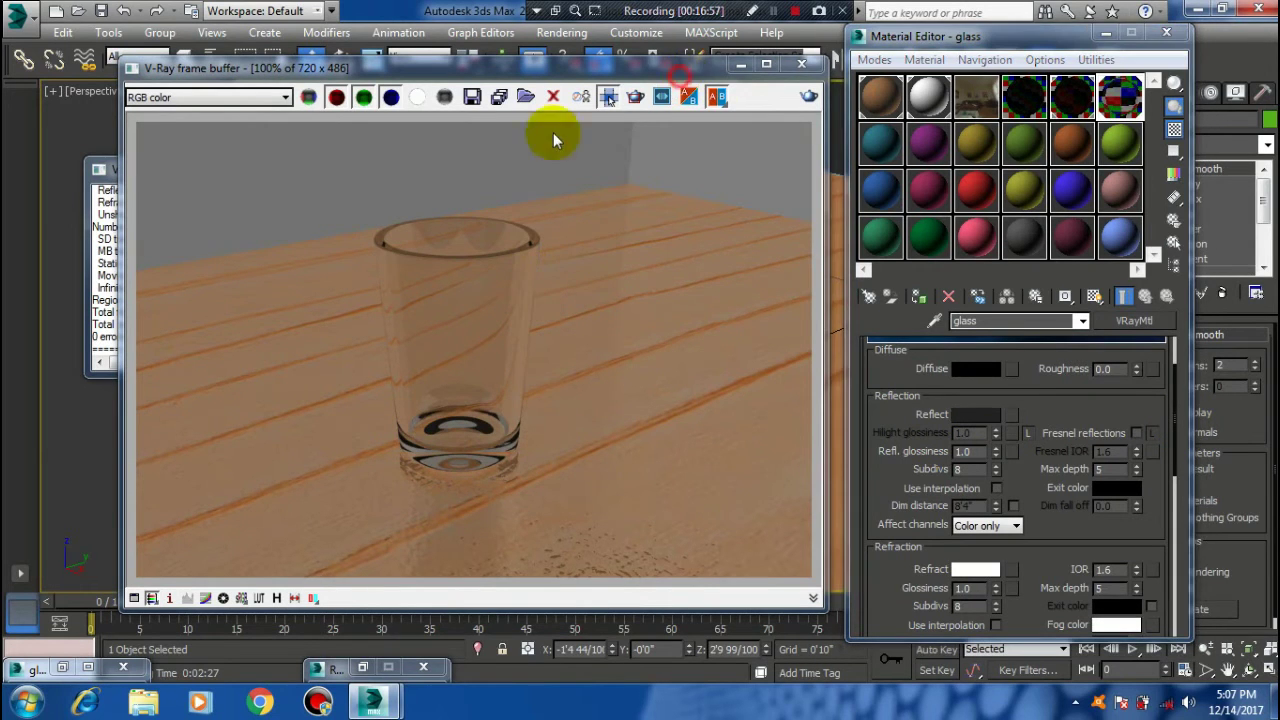
mouse_move(677, 80)
mouse_down()
mouse_move(445, 148)
mouse_move(410, 98)
mouse_up()
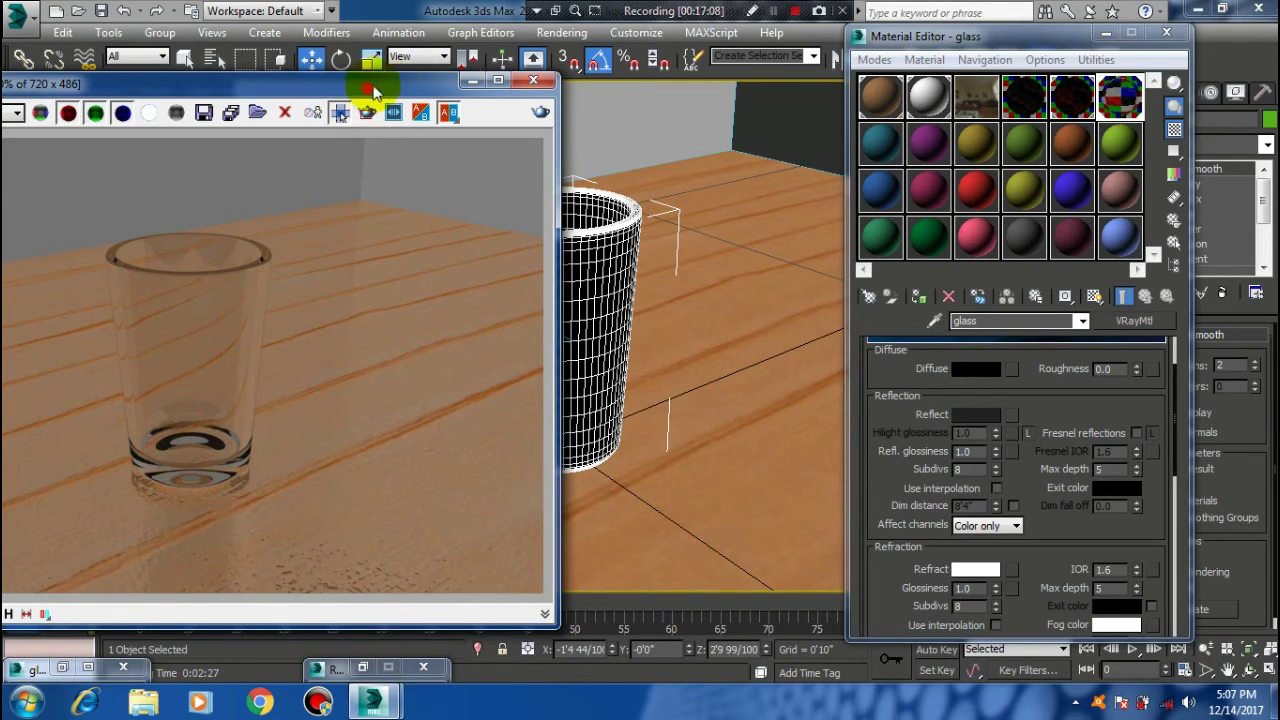
mouse_move(370, 86)
mouse_down()
mouse_move(444, 28)
mouse_move(524, 78)
mouse_up()
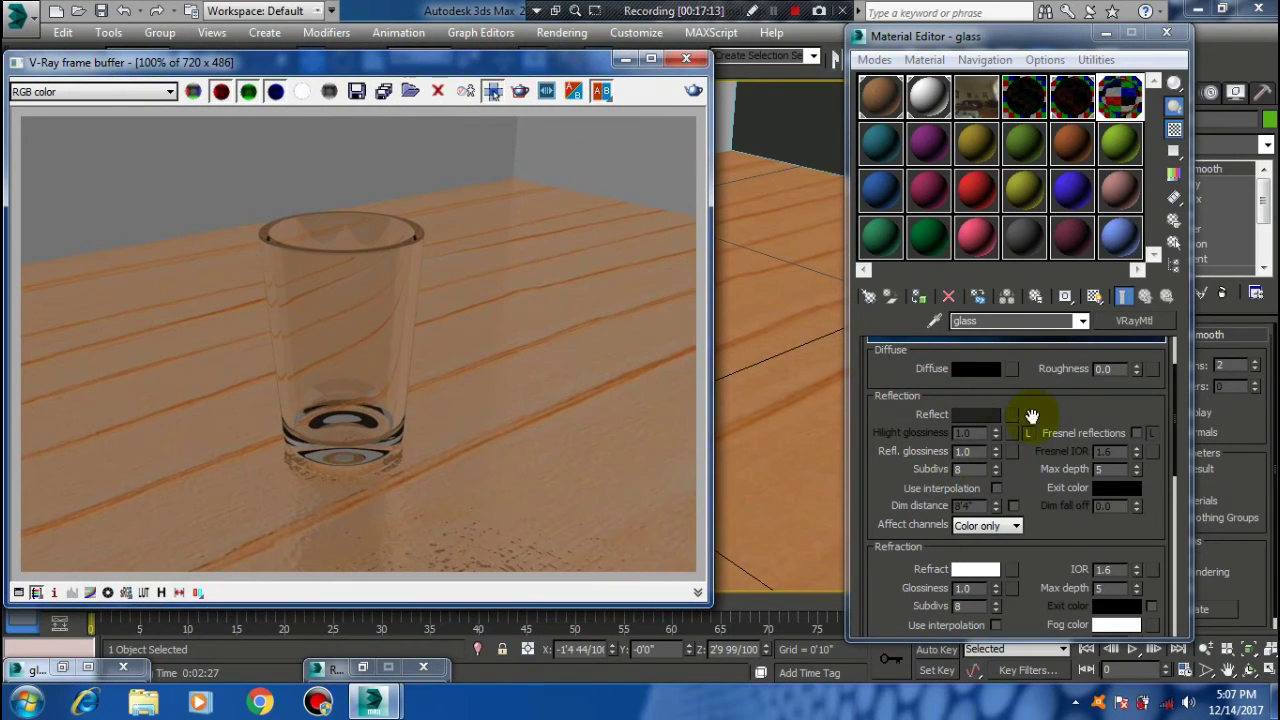
- Scroll to the glass material's Refraction rollout and check the refraction Subdivs value
scroll(1034, 417, down, 2)
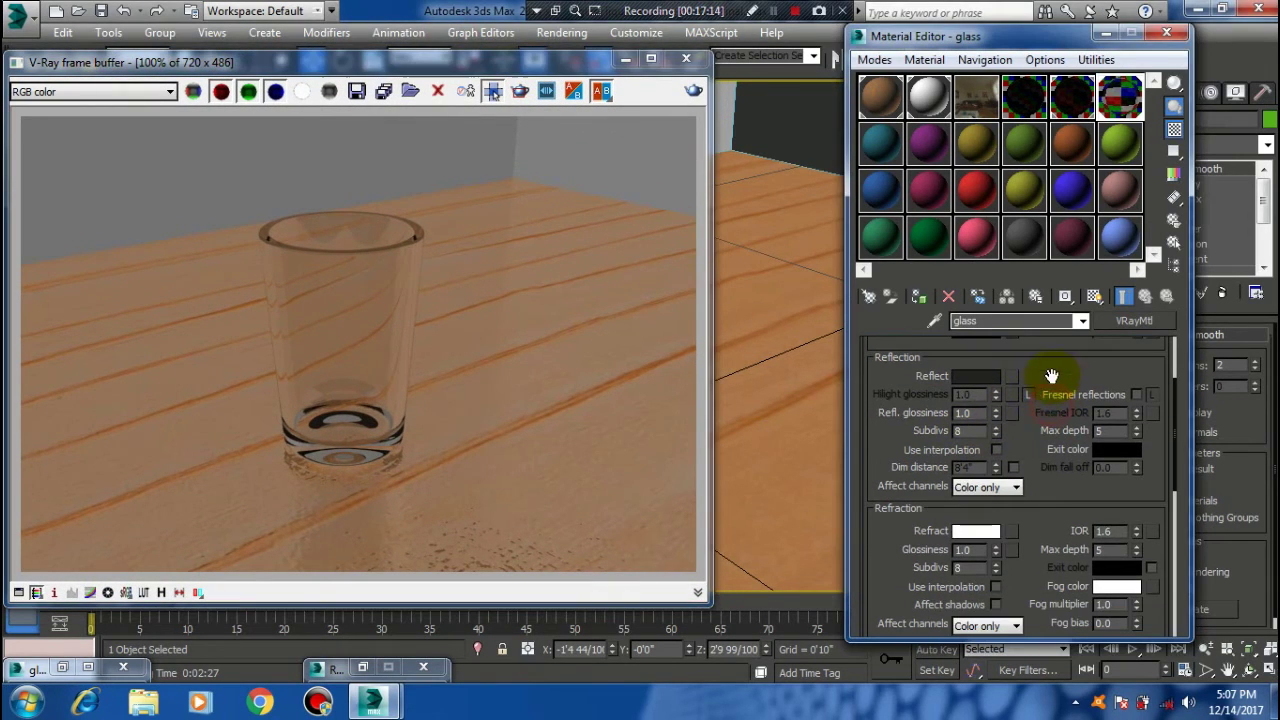
double_click(978, 568)
text(16)
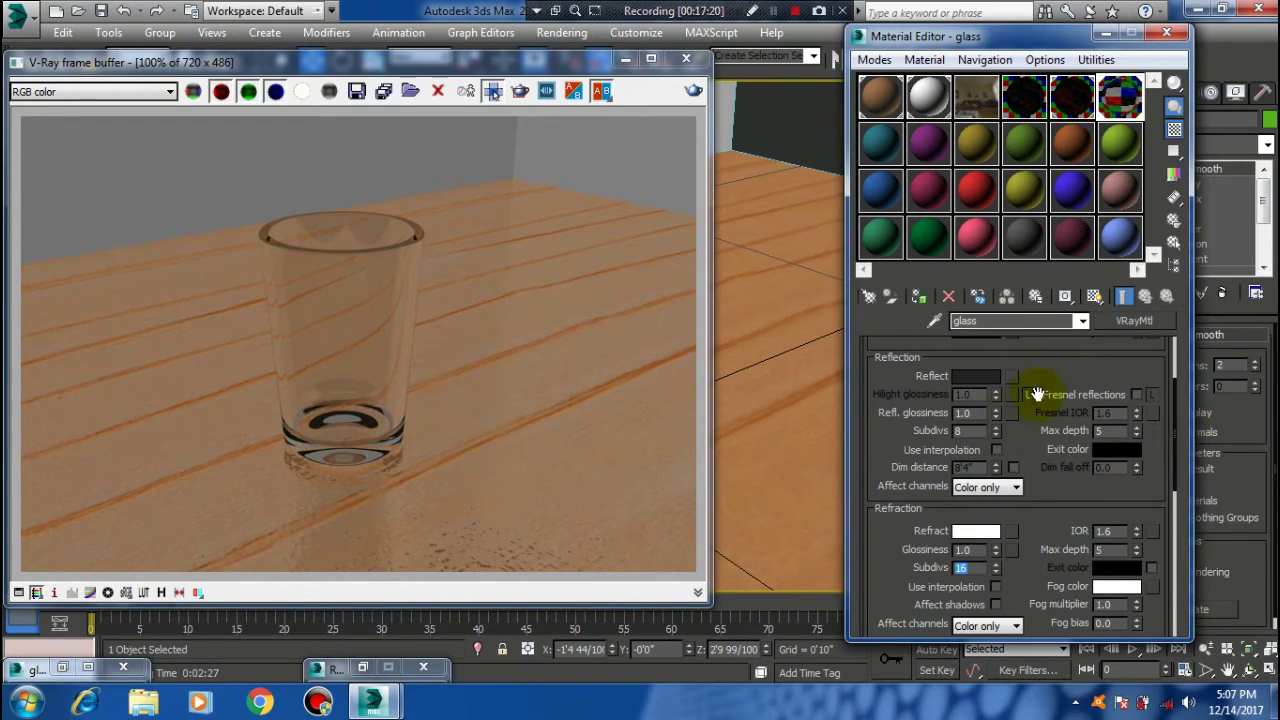
scroll(1037, 393, down, 2)
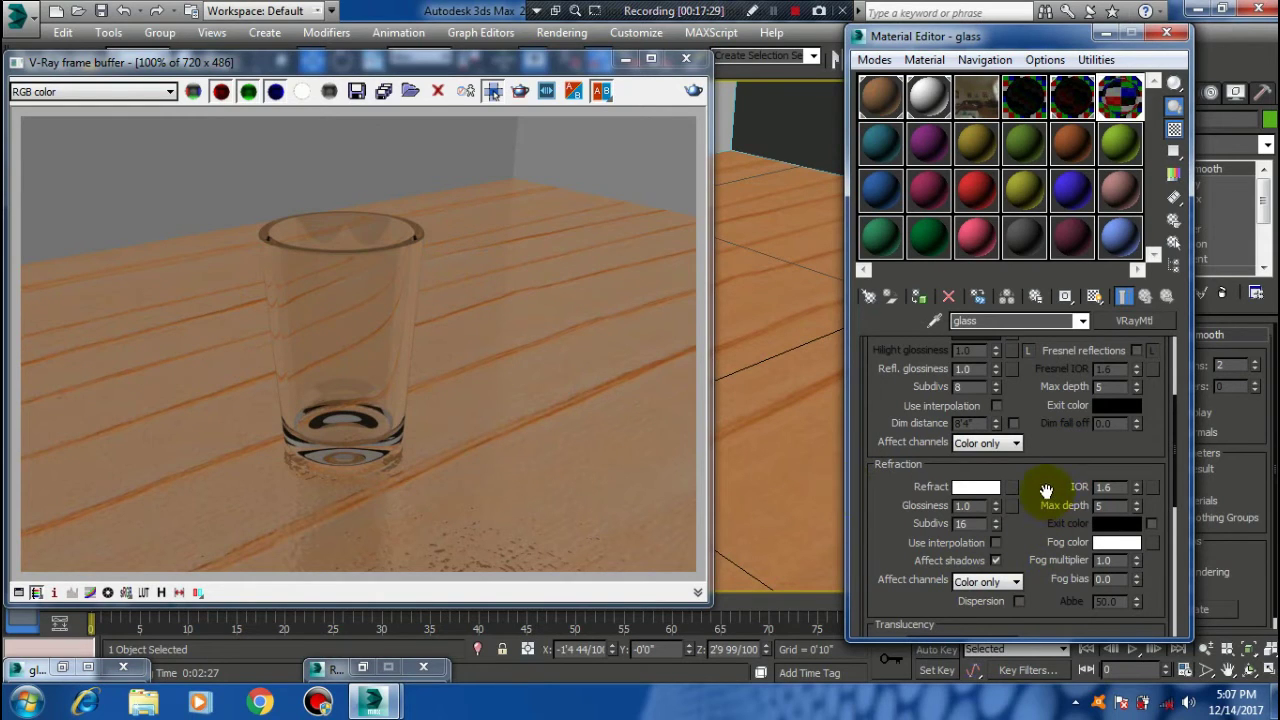
mouse_move(1046, 484)
mouse_down()
mouse_move(1040, 525)
mouse_move(1033, 457)
mouse_up()
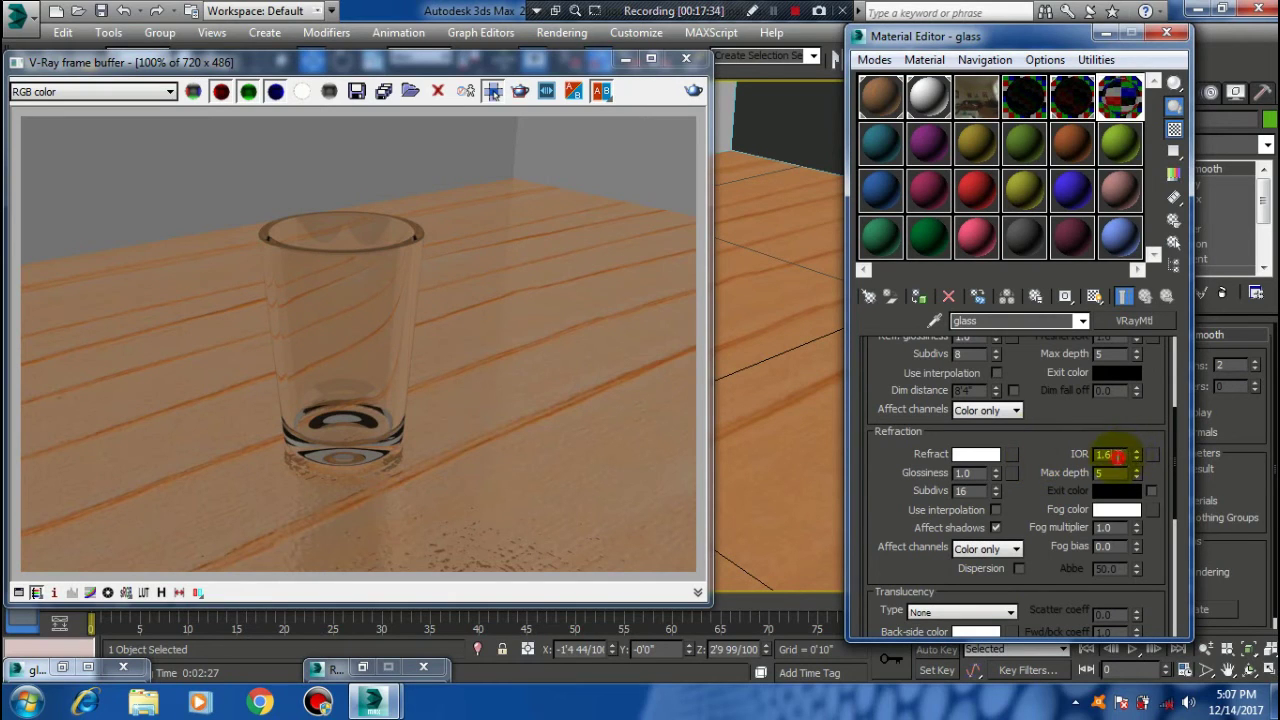
- Confirm refraction IOR stays at 1.6, check Max depth, and re-render the glass
double_click(1110, 455)
click(1116, 476)
scroll(1043, 501, down, 2)
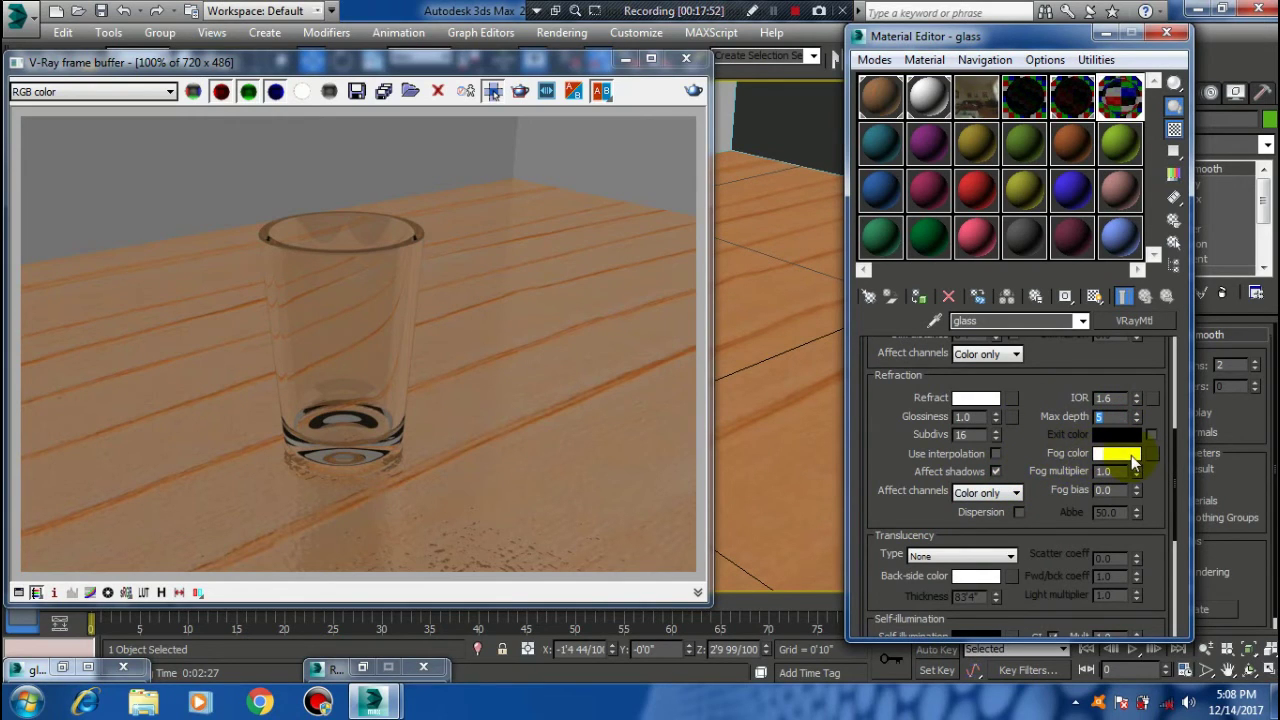
click(519, 91)
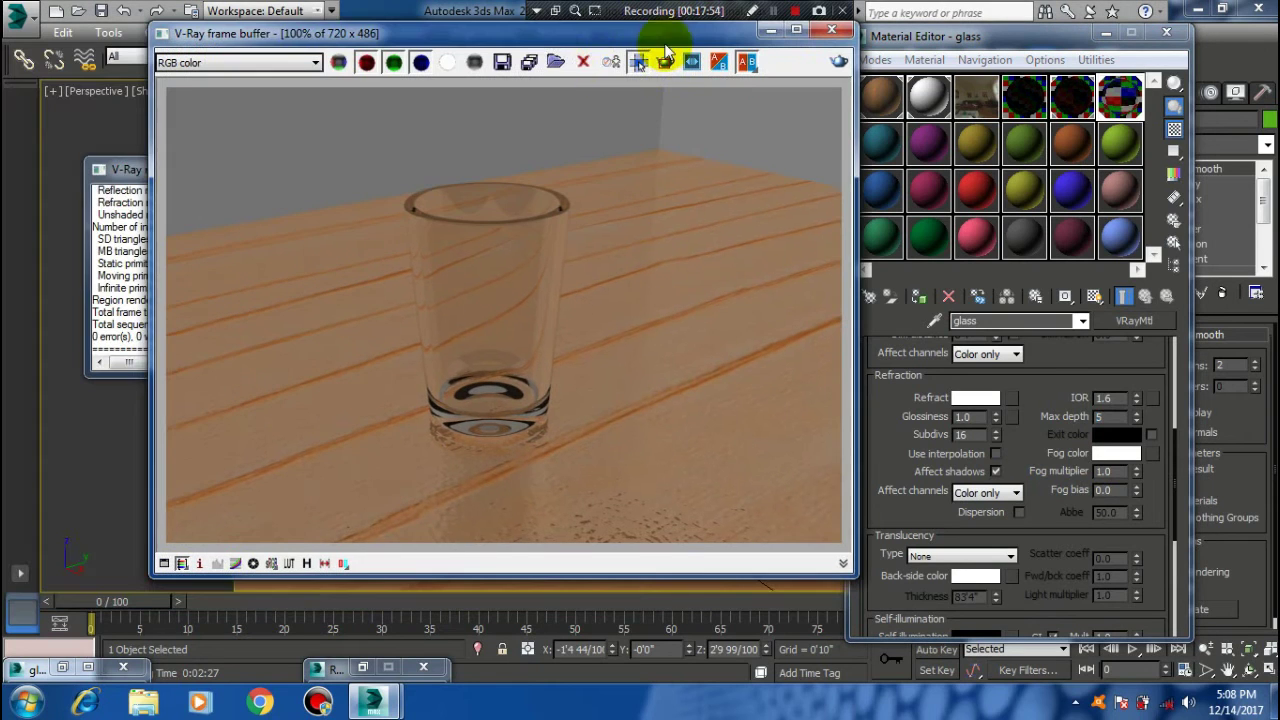
- Arrange the earlier teal-glass render and the new render side by side, clear of the material settings
drag(572, 40, 715, 160)
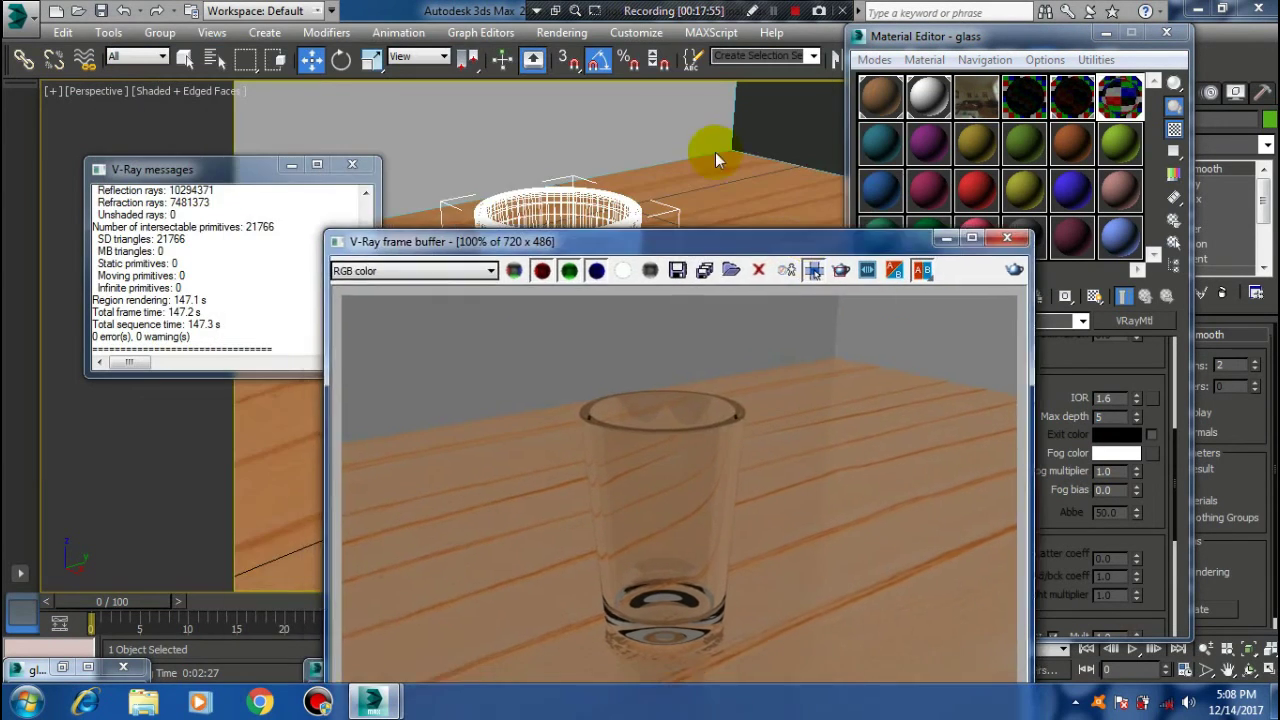
drag(785, 241, 625, 100)
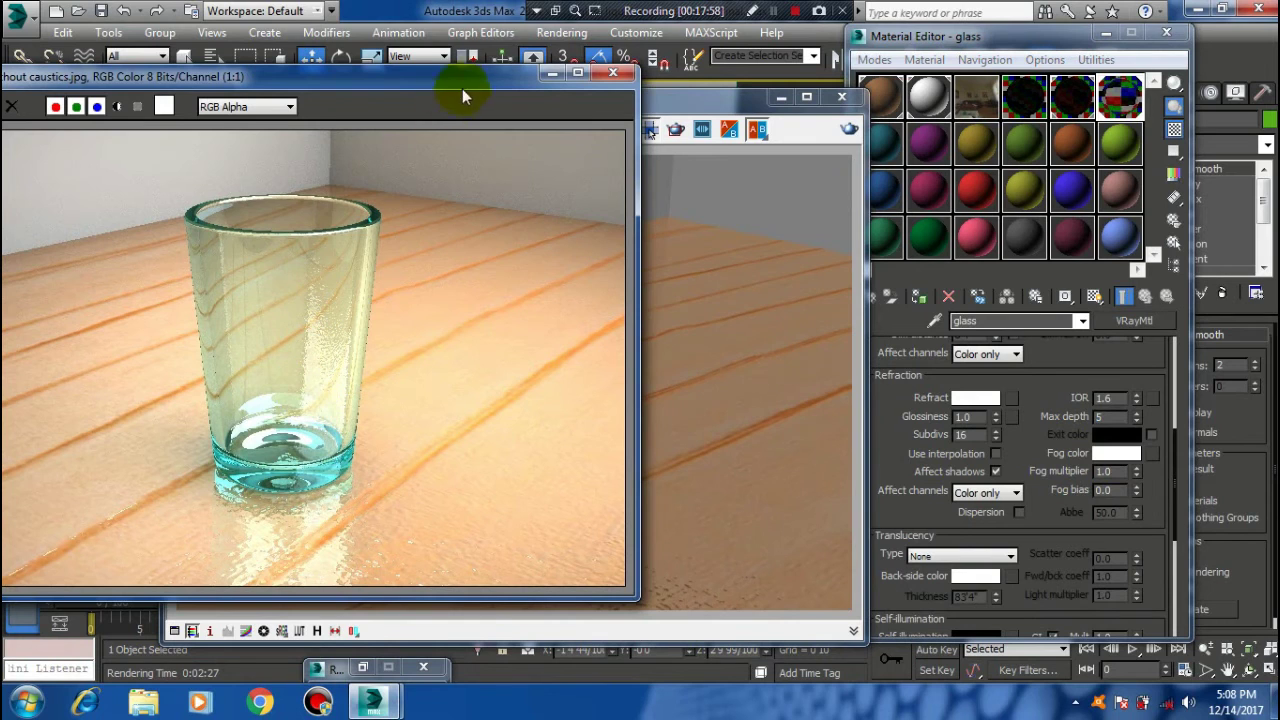
drag(468, 90, 376, 123)
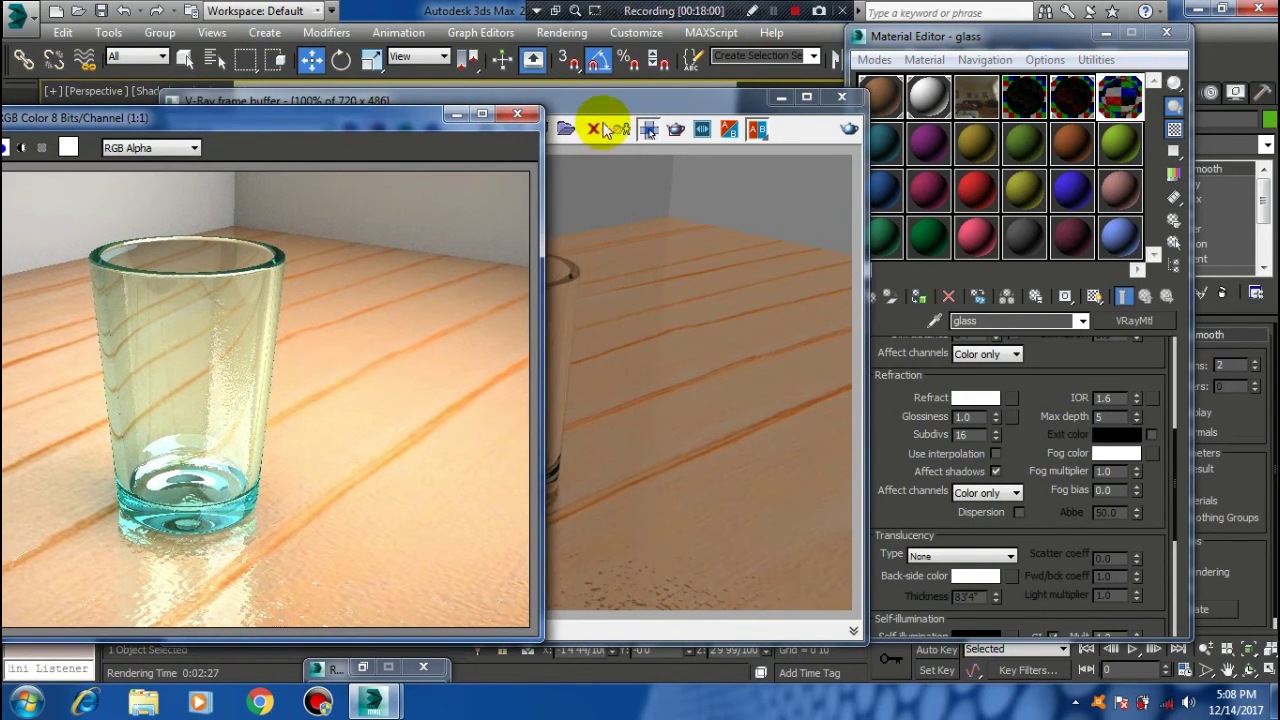
drag(452, 108, 708, 92)
drag(298, 116, 322, 78)
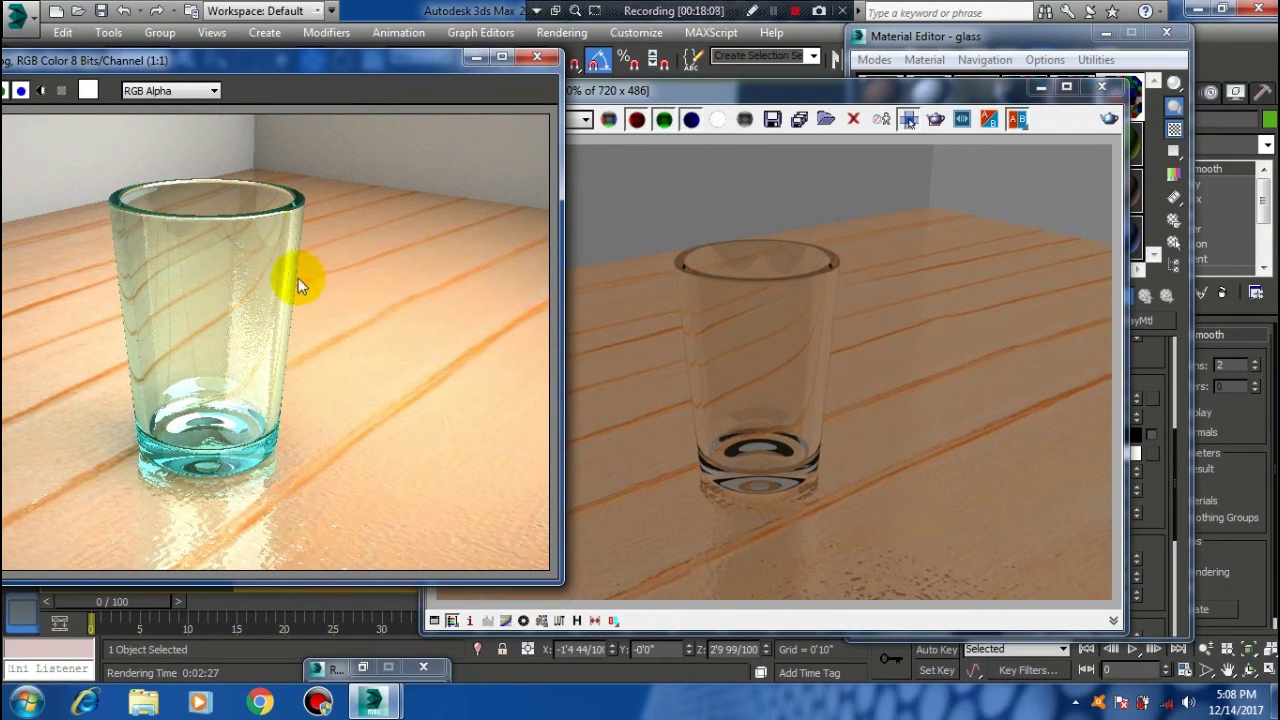
click(760, 100)
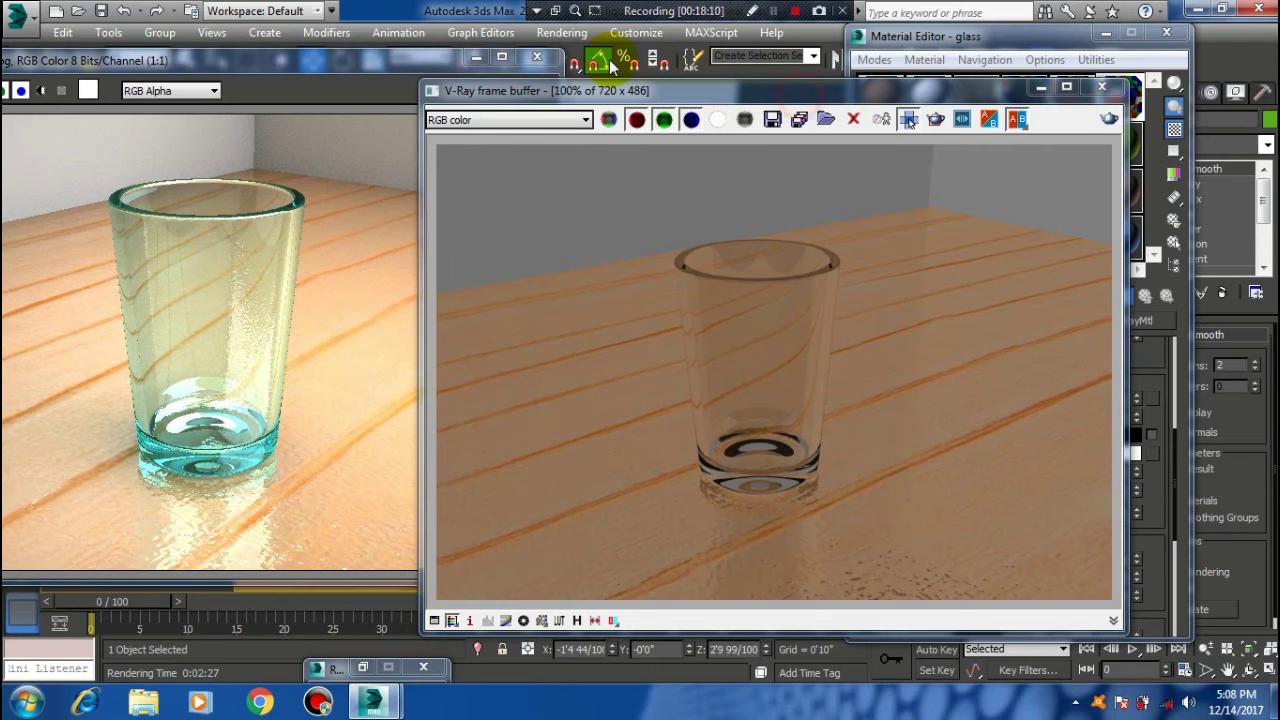
mouse_move(613, 88)
mouse_down()
mouse_move(571, 46)
mouse_move(504, 50)
mouse_up()
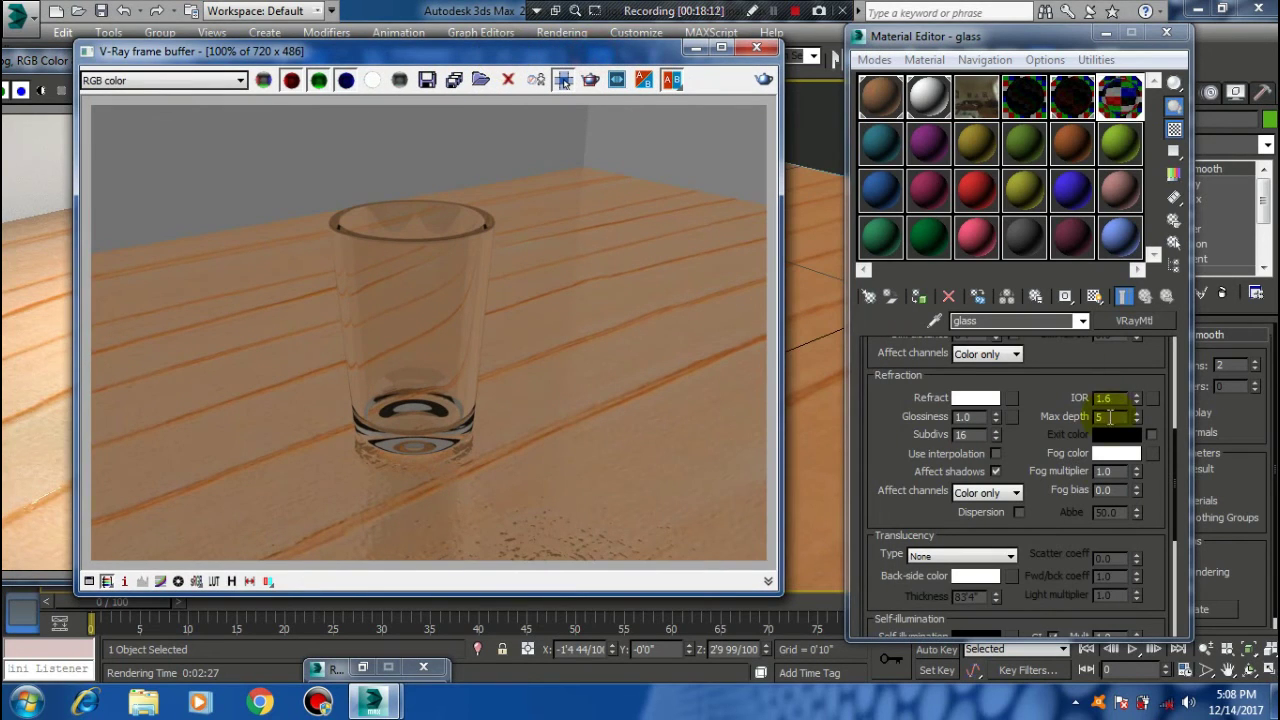
- Set the refraction fog colour to pale green-cyan (143, 228, 211) and re-render the glass
click(1102, 456)
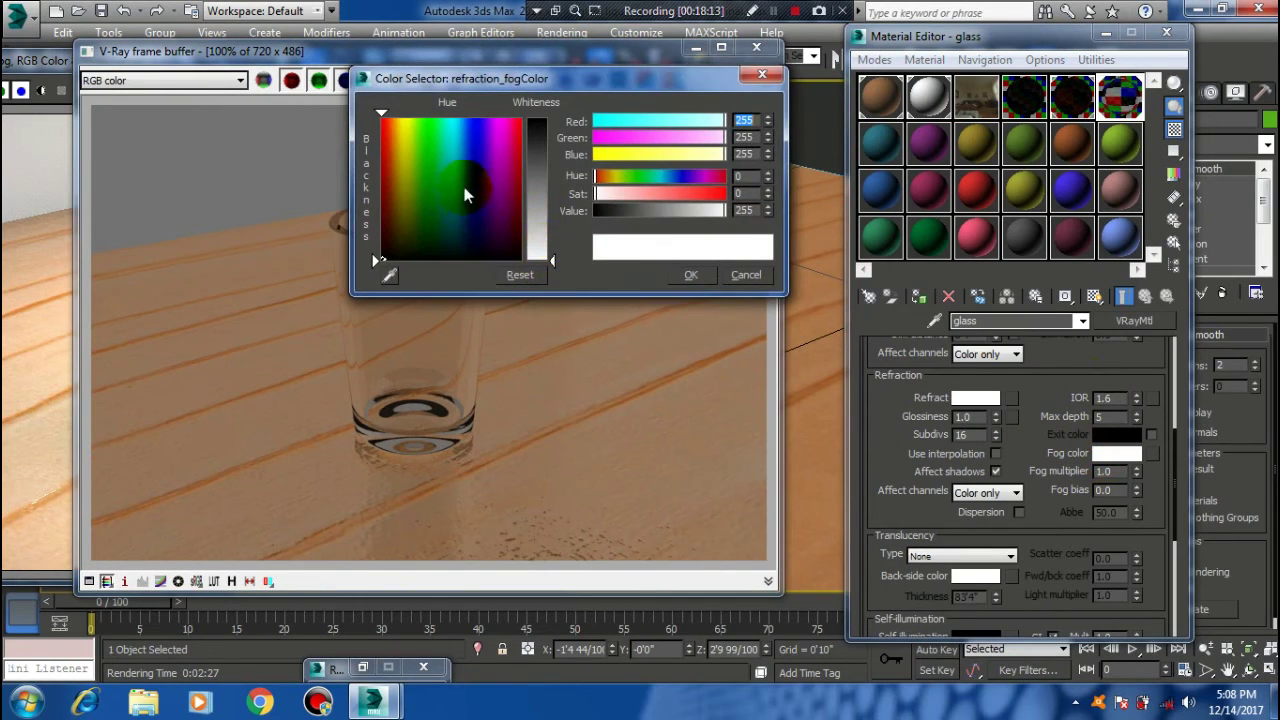
click(447, 152)
drag(555, 255, 551, 198)
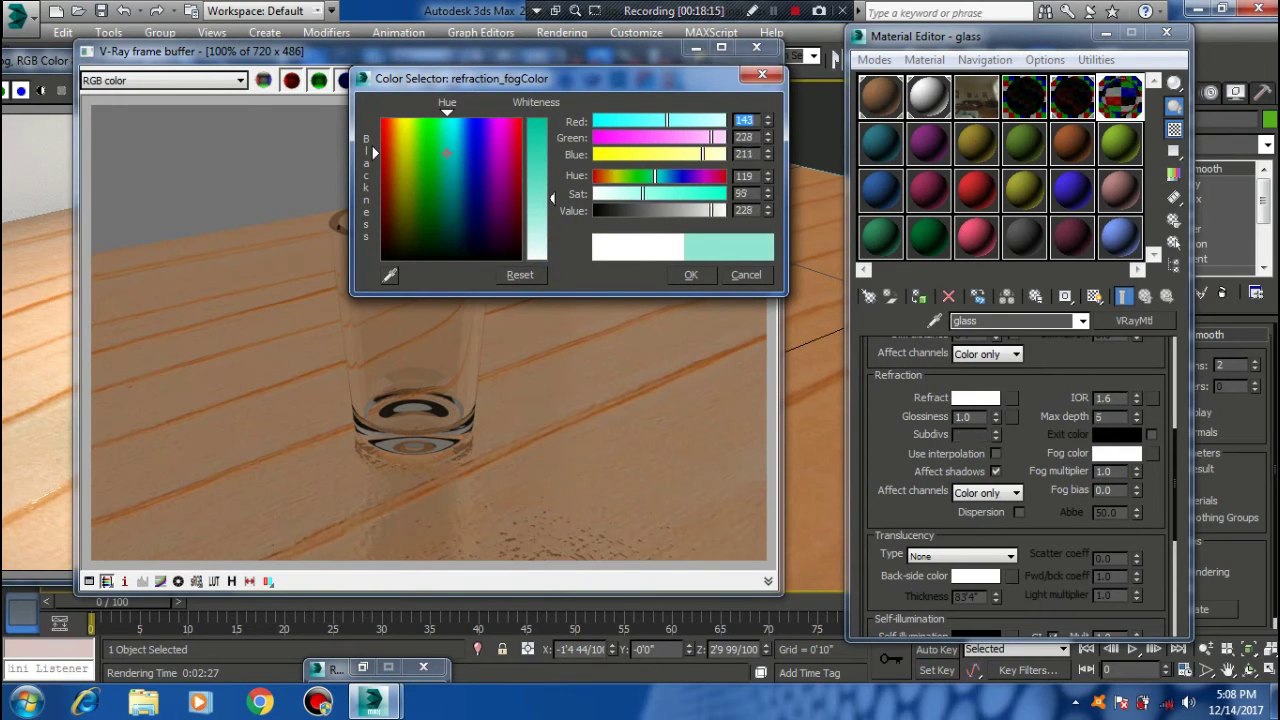
click(693, 275)
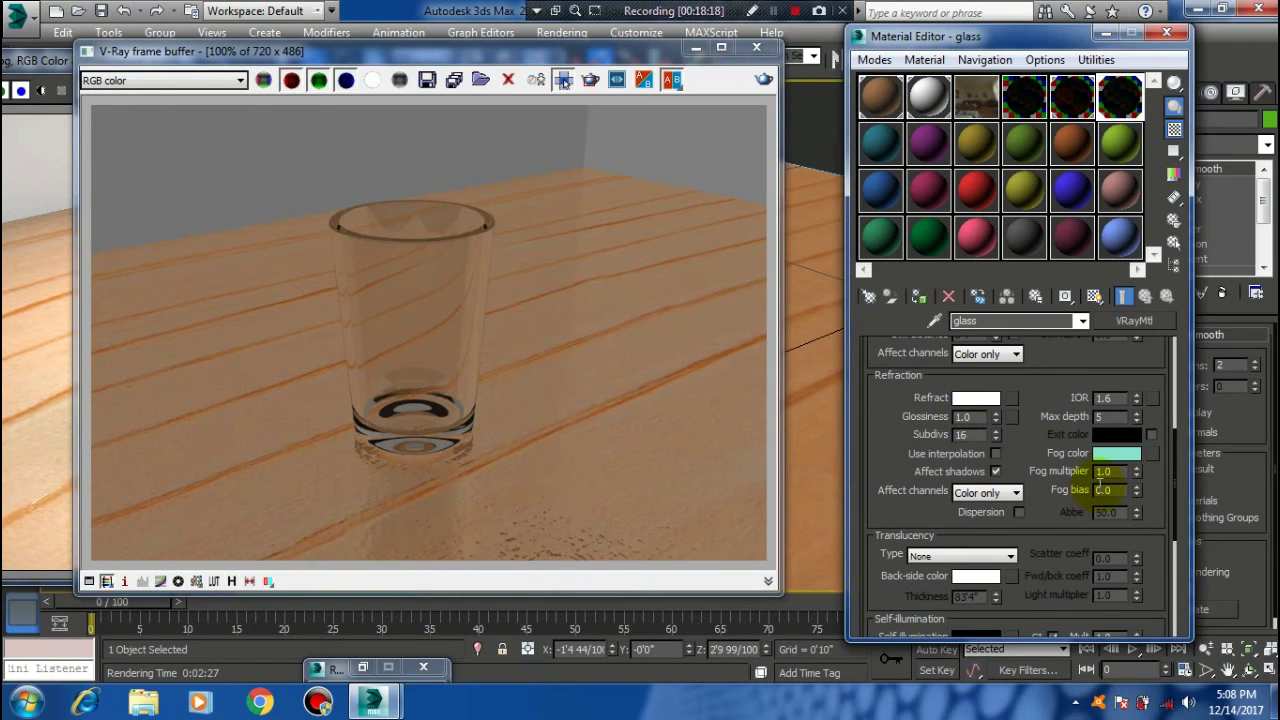
click(763, 79)
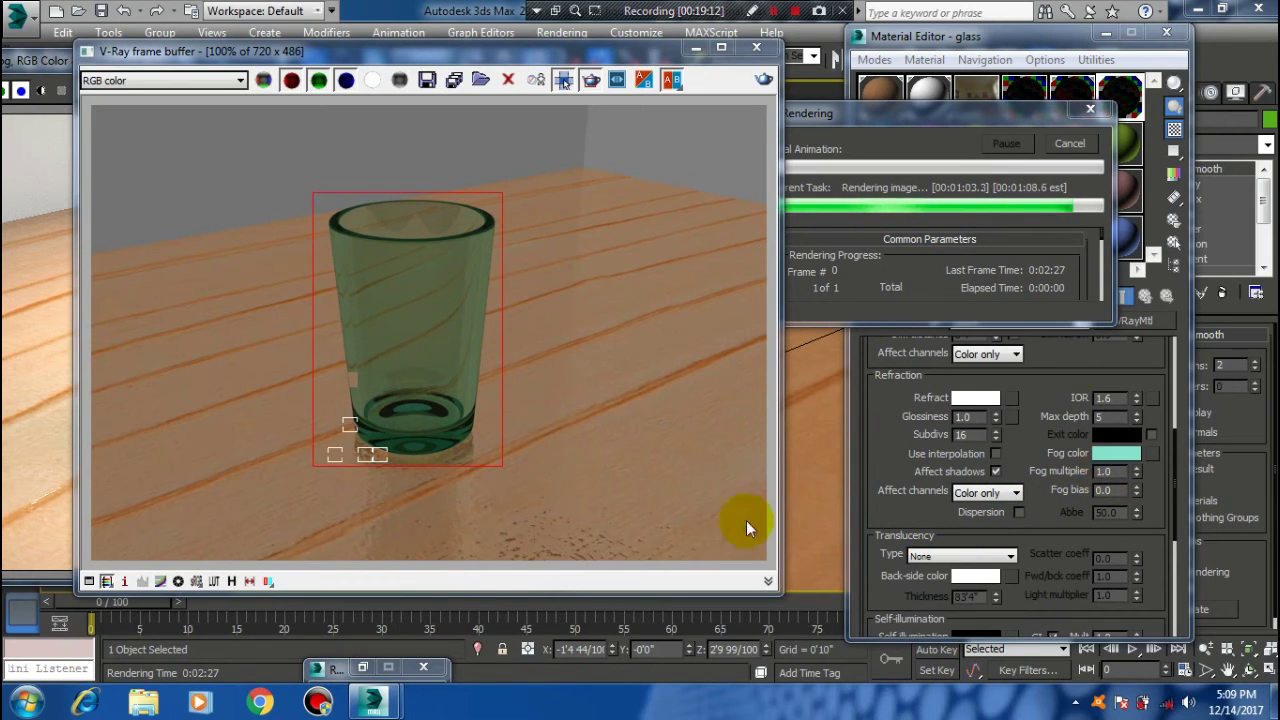
- Close the progress dialog, edit the fog multiplier, and re-render the glass
click(1070, 143)
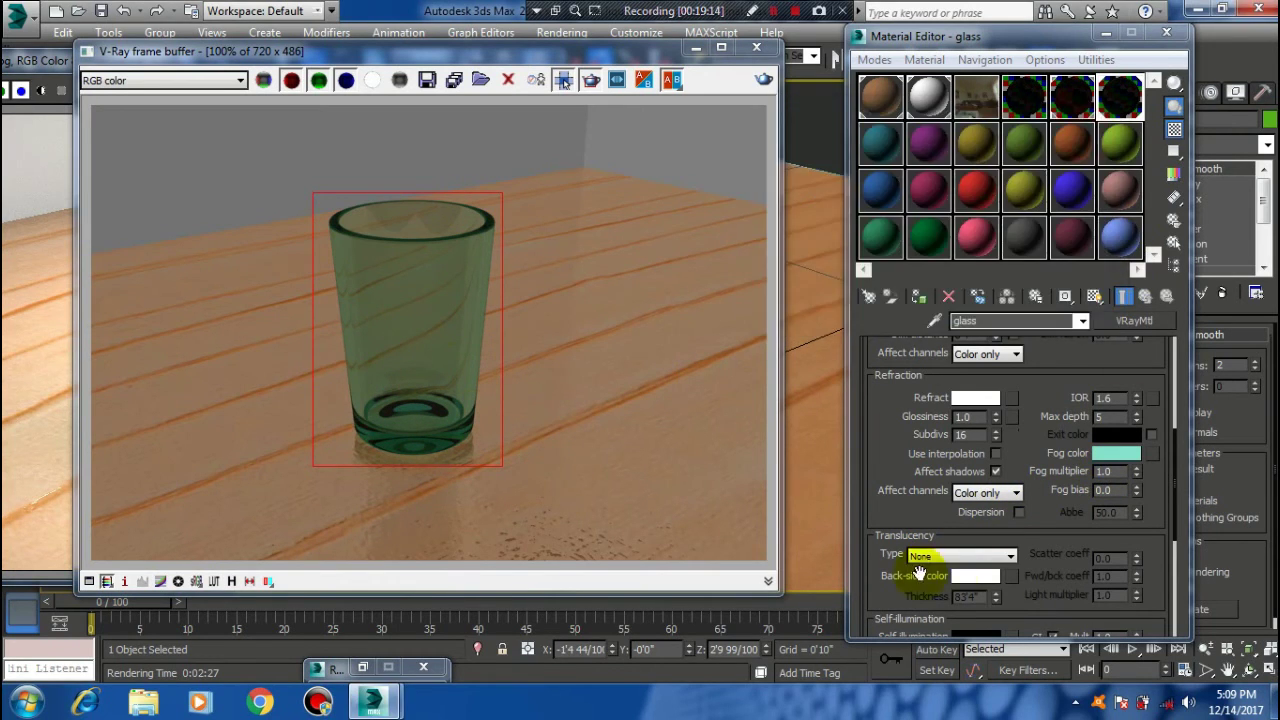
double_click(1108, 471)
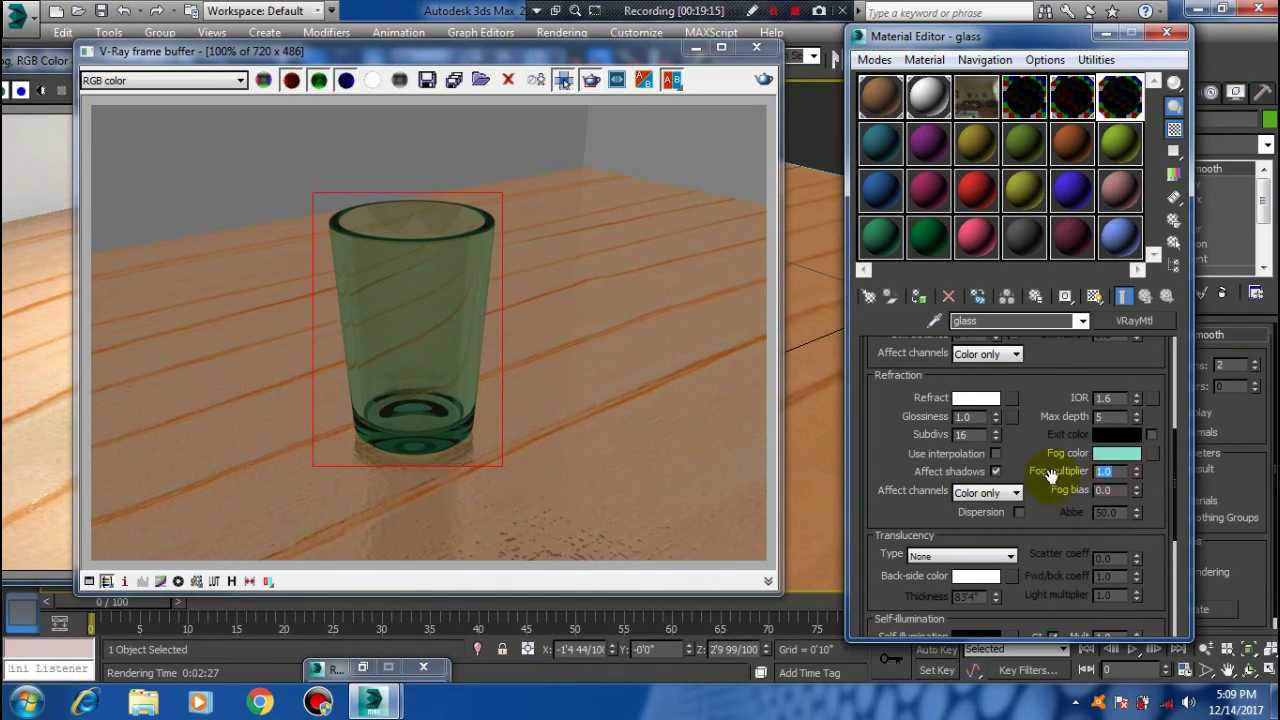
text(.5)
click(766, 84)
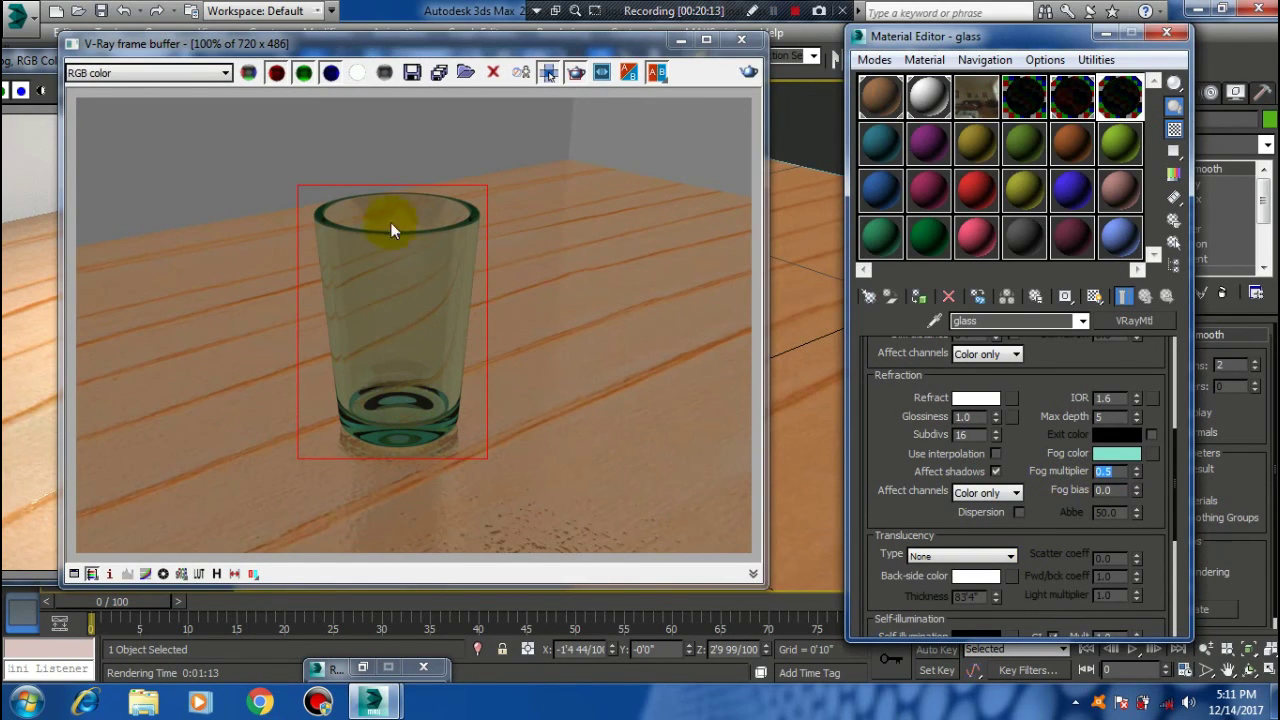
- Set the fog multiplier to 0.5, then 0.4, and close the V-Ray frame buffer
text(0.5)
key(Return)
text(.)
click(680, 40)
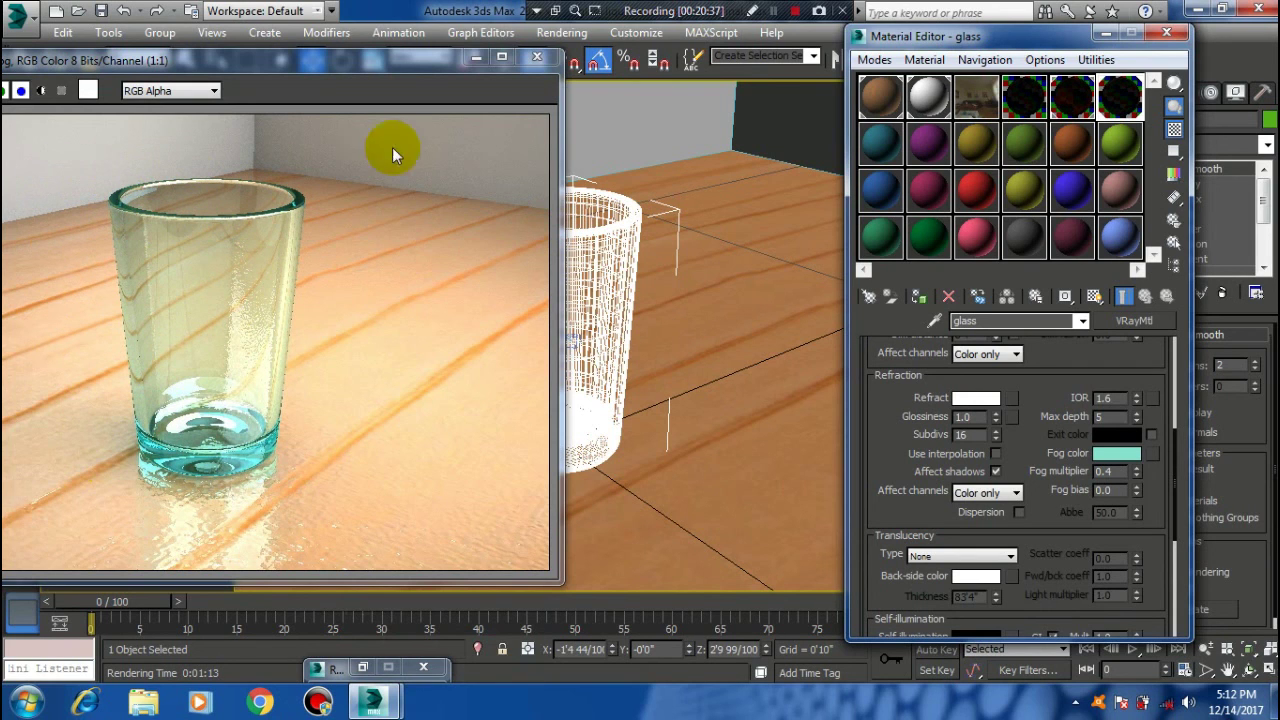
- Minimize the earlier render and the Material Editor and close the V-Ray log window
click(476, 56)
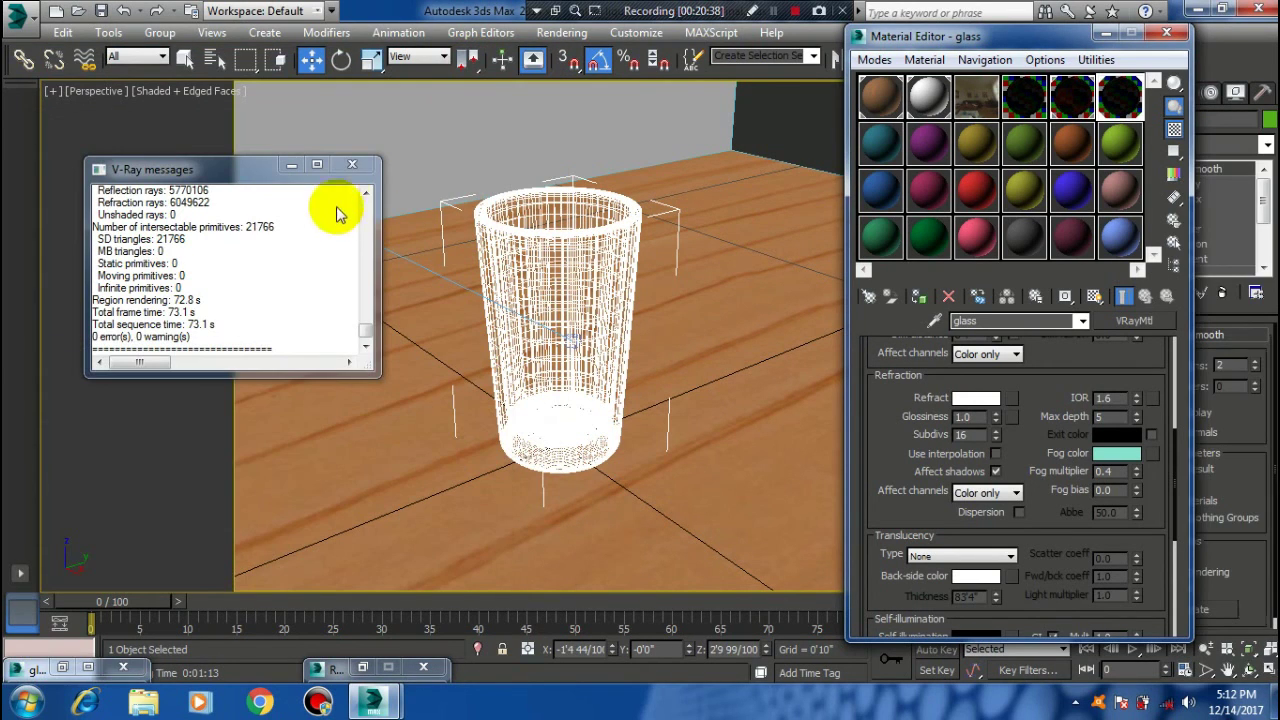
click(351, 164)
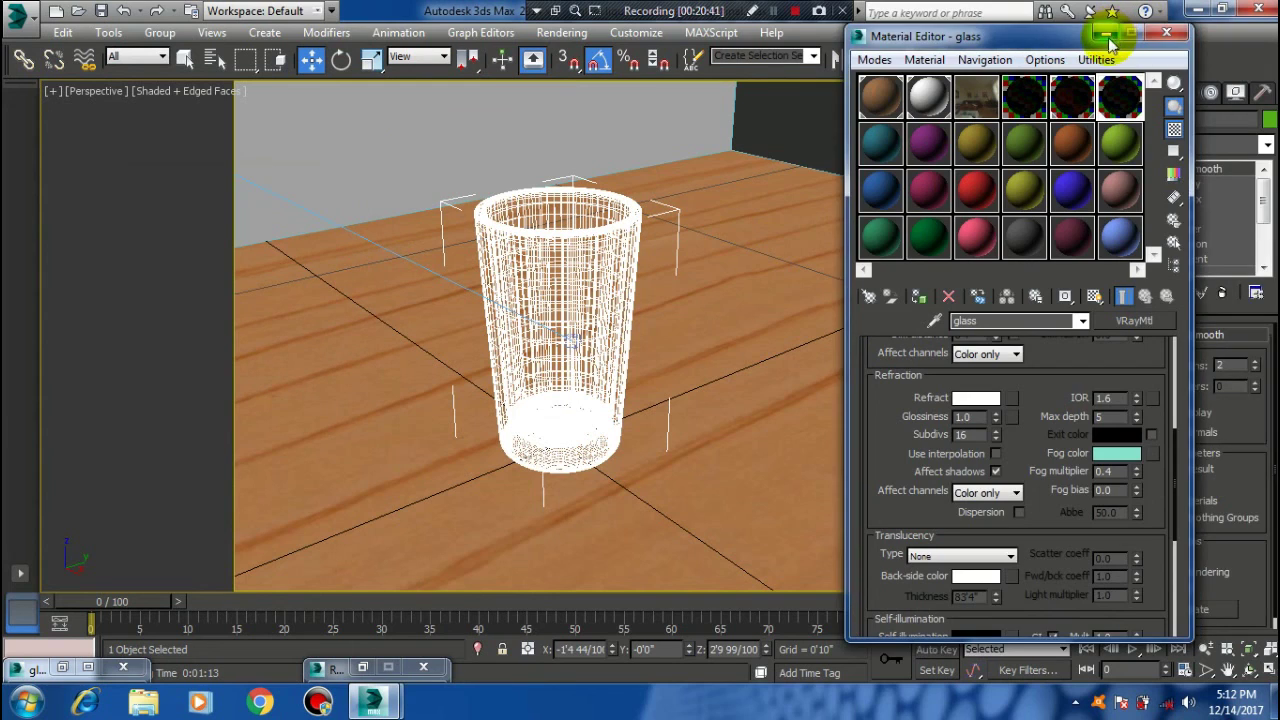
click(1104, 36)
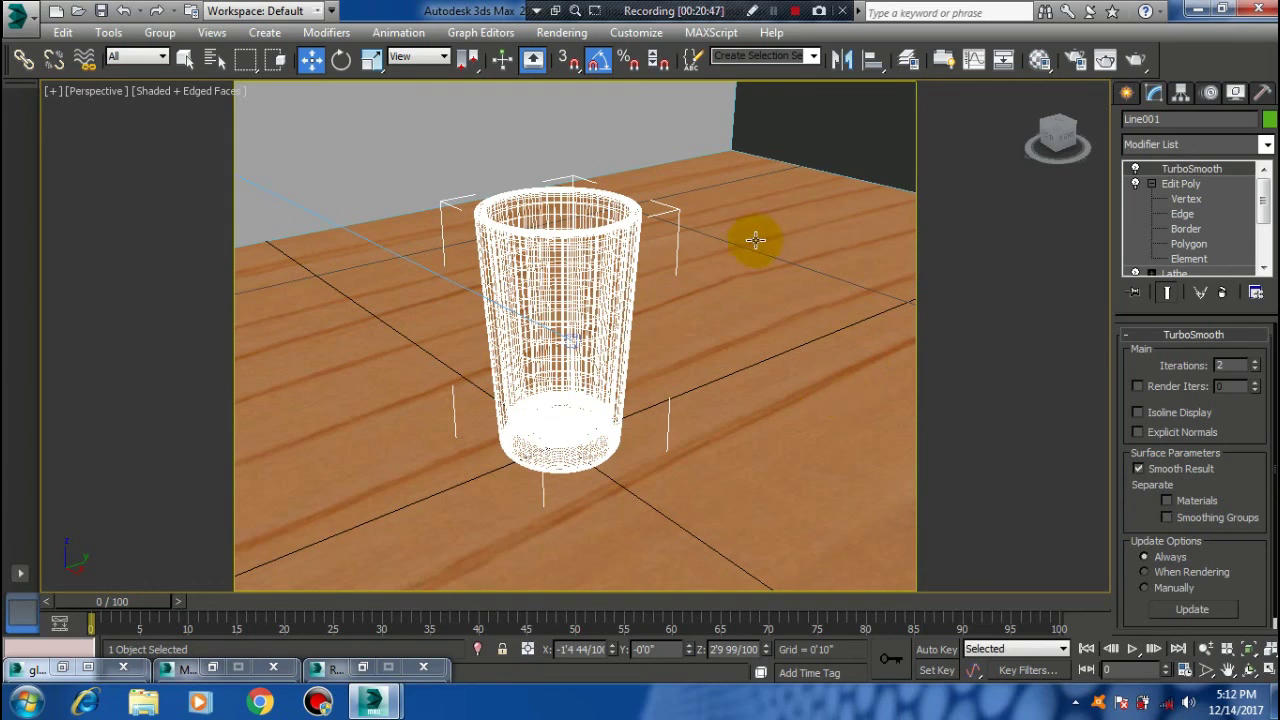
click(773, 14)
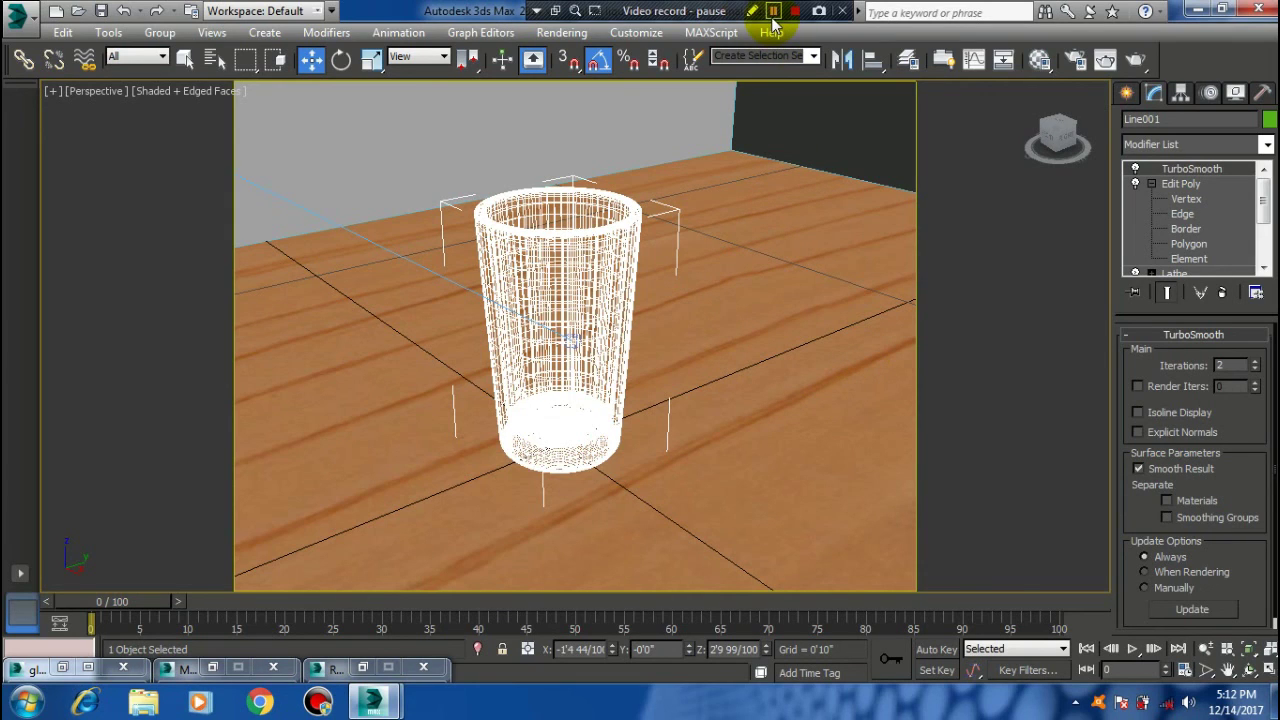